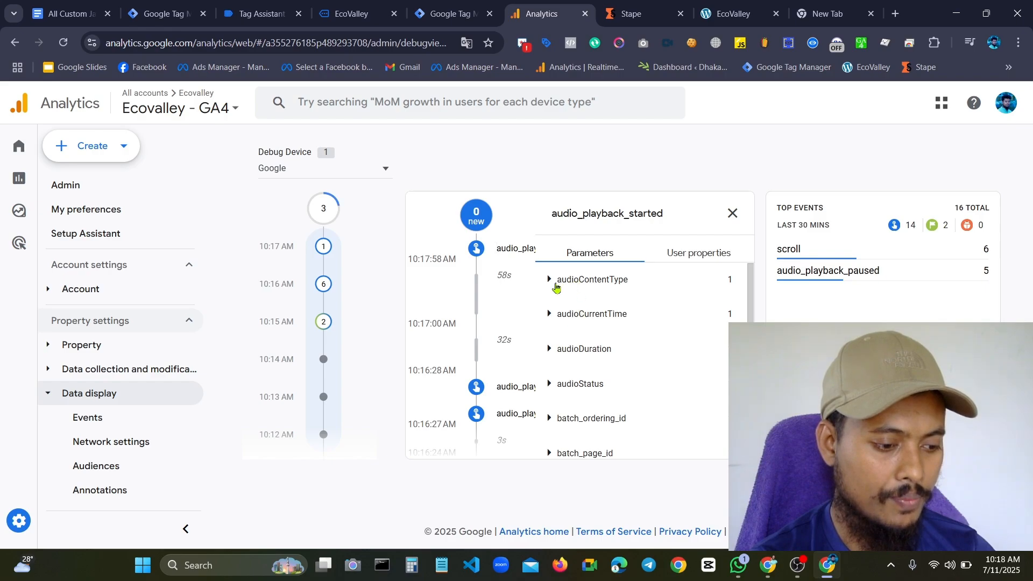
Examine the audioContentType parameter value of the audio_playback_started event in the Analytics debug view
click(550, 280)
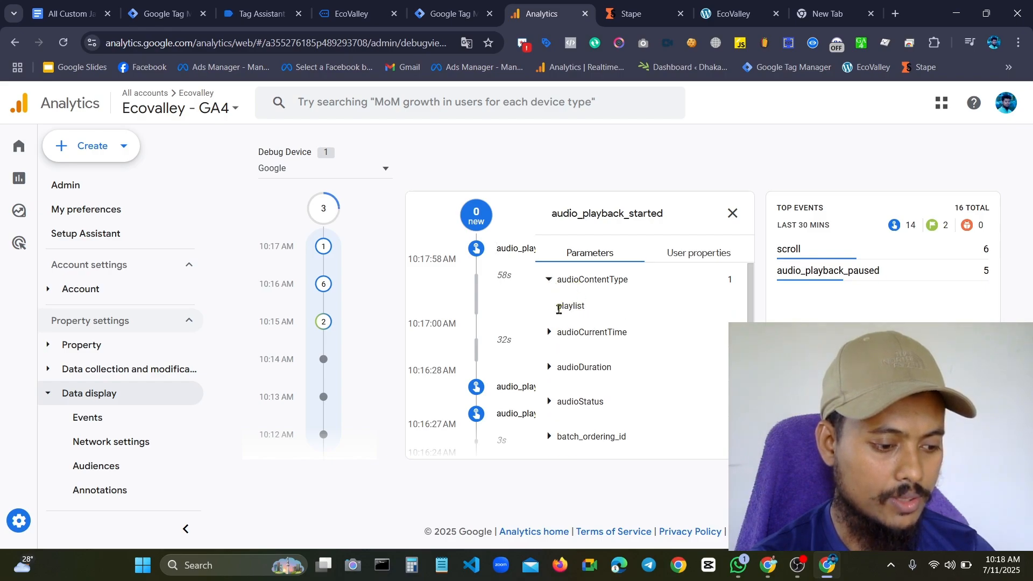
drag(557, 313, 627, 315)
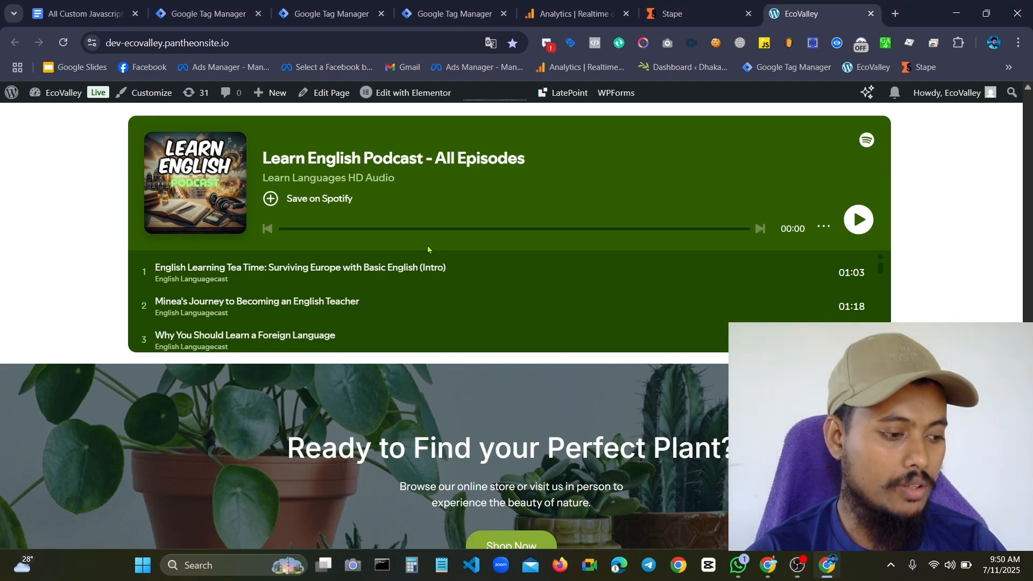
Examine the two embedded Spotify players on the EcoValley page, the Pal Pal track and the Learn English Podcast
scroll(429, 248, up, 10)
scroll(428, 249, down, 3)
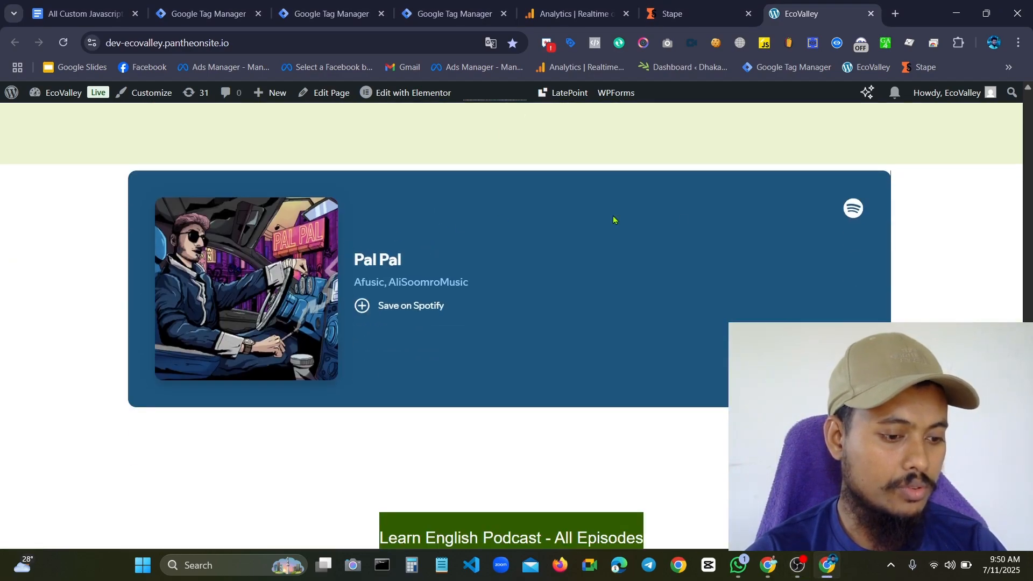
scroll(481, 269, down, 7)
scroll(467, 267, up, 10)
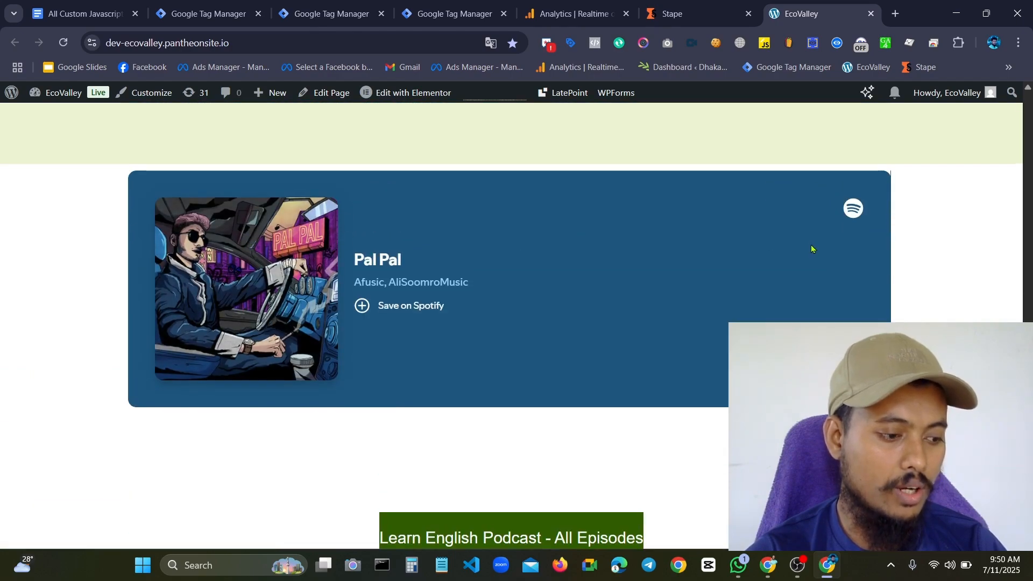
scroll(691, 261, down, 10)
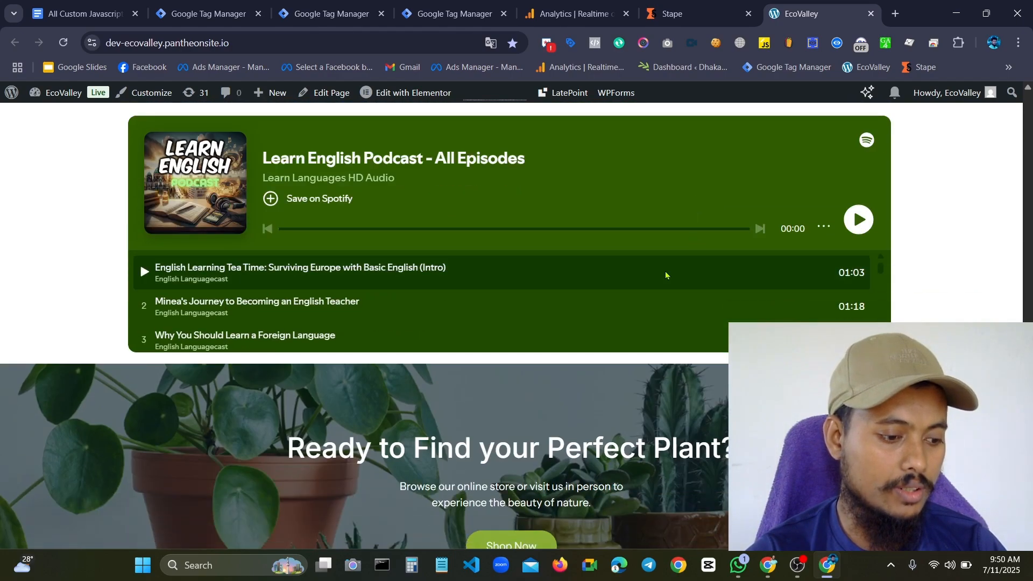
scroll(663, 274, up, 10)
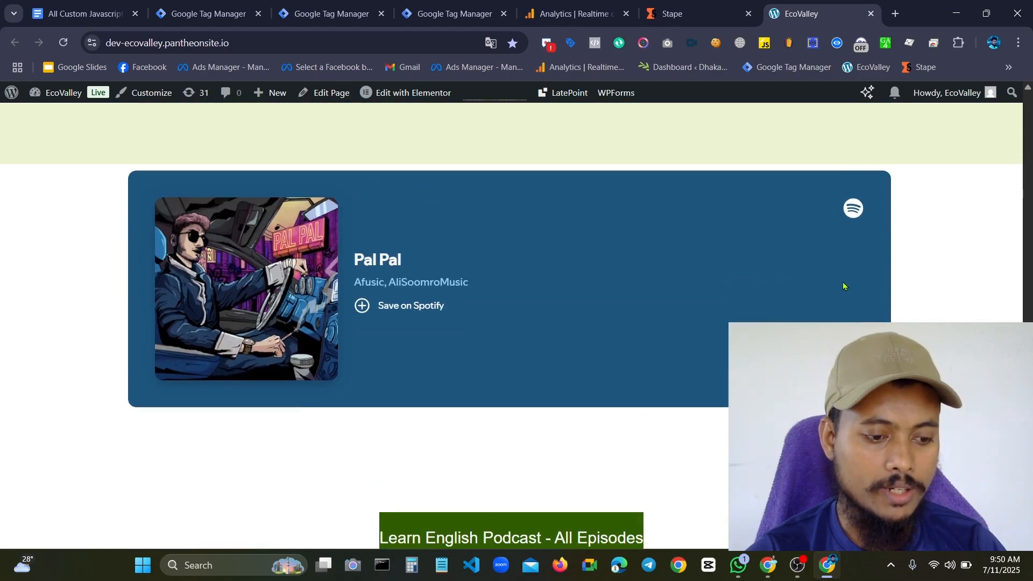
Check whether the Pal Pal Spotify player is embedded as a separate frame on the page
right_click(709, 266)
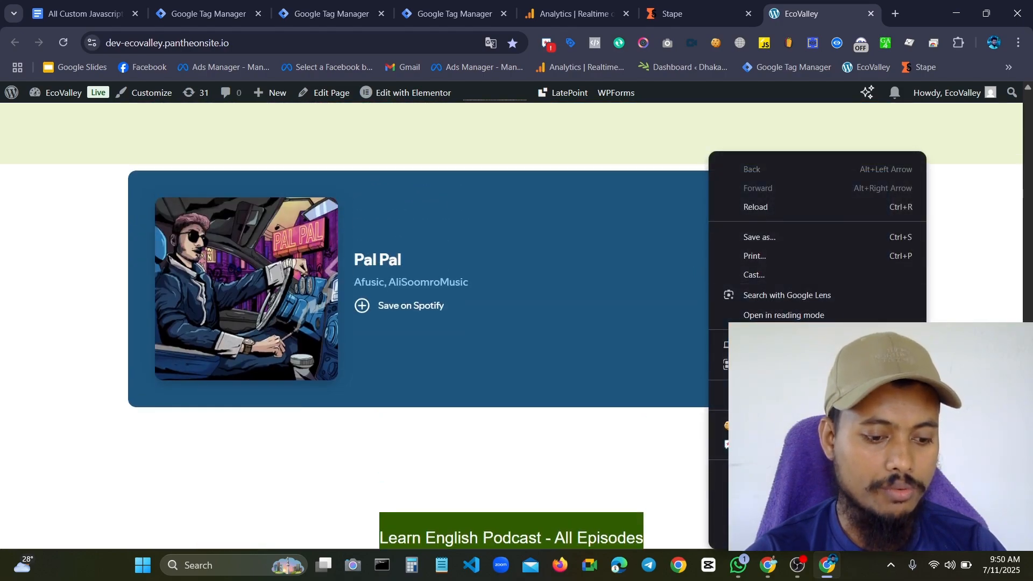
key(Escape)
right_click(609, 238)
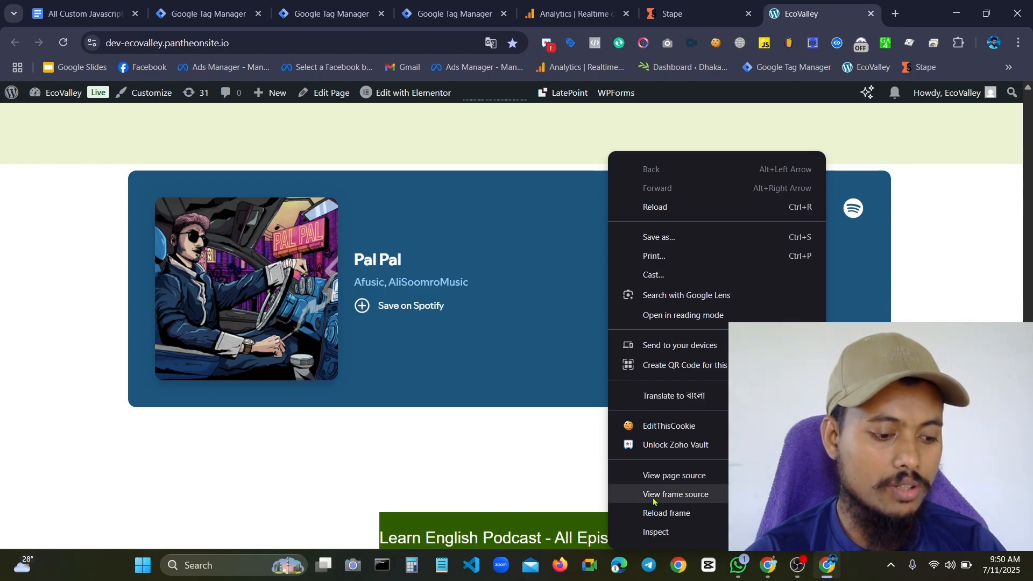
click(569, 452)
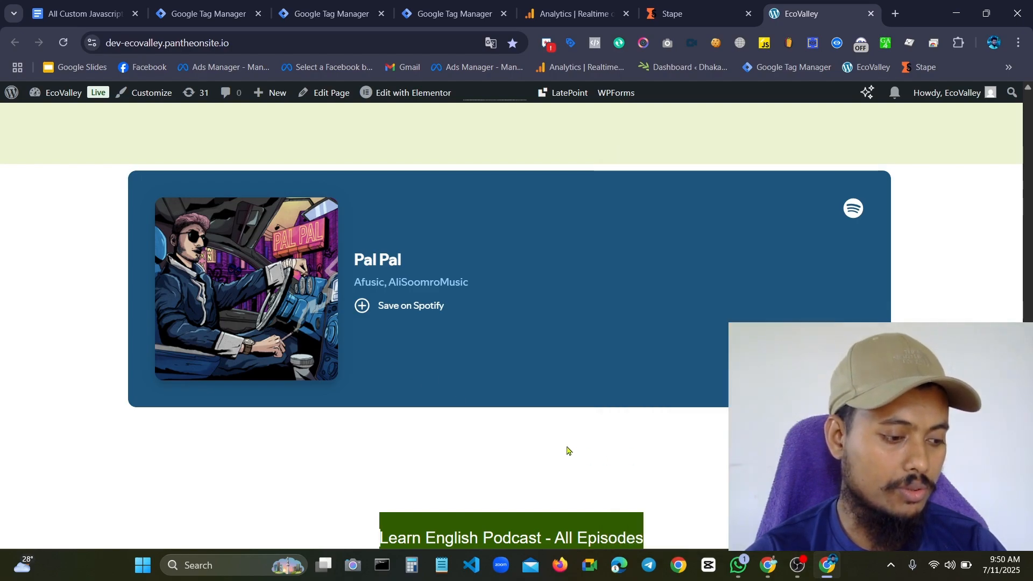
Compare the single-track Pal Pal player with the Learn English Podcast playlist player and its episode list
scroll(632, 272, down, 3)
scroll(572, 309, up, 6)
scroll(533, 286, down, 9)
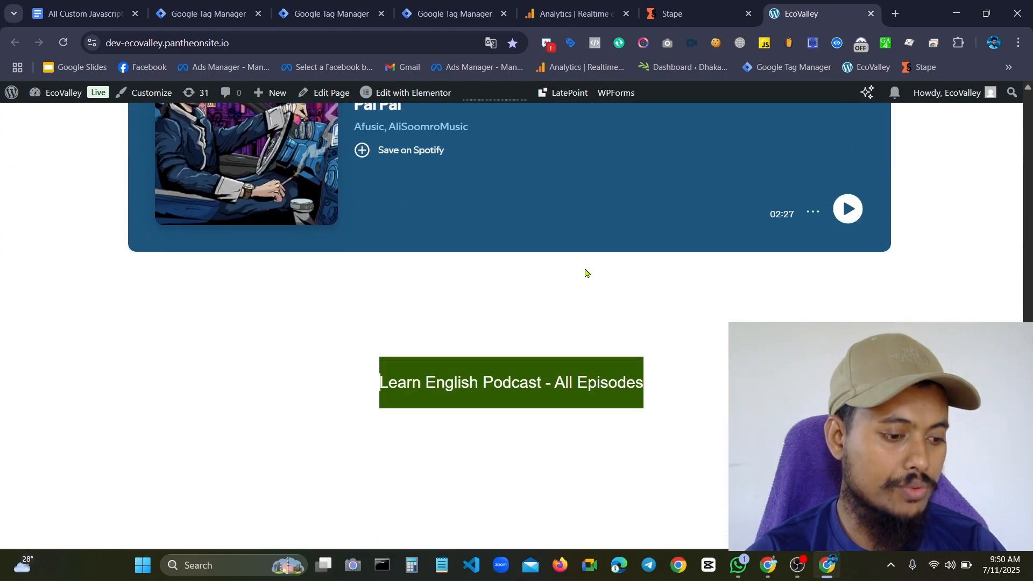
scroll(670, 309, down, 4)
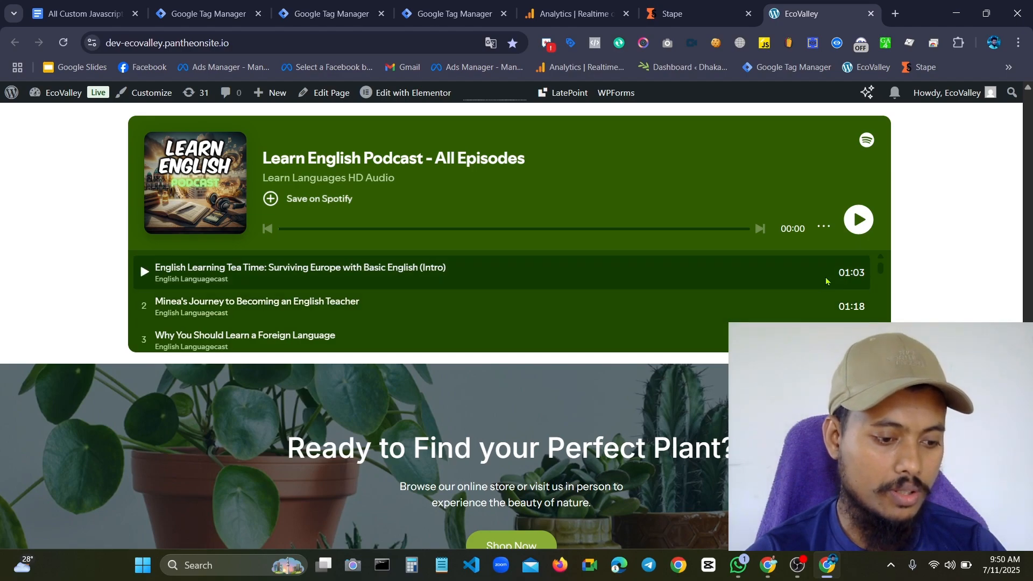
scroll(455, 312, down, 3)
scroll(334, 304, up, 3)
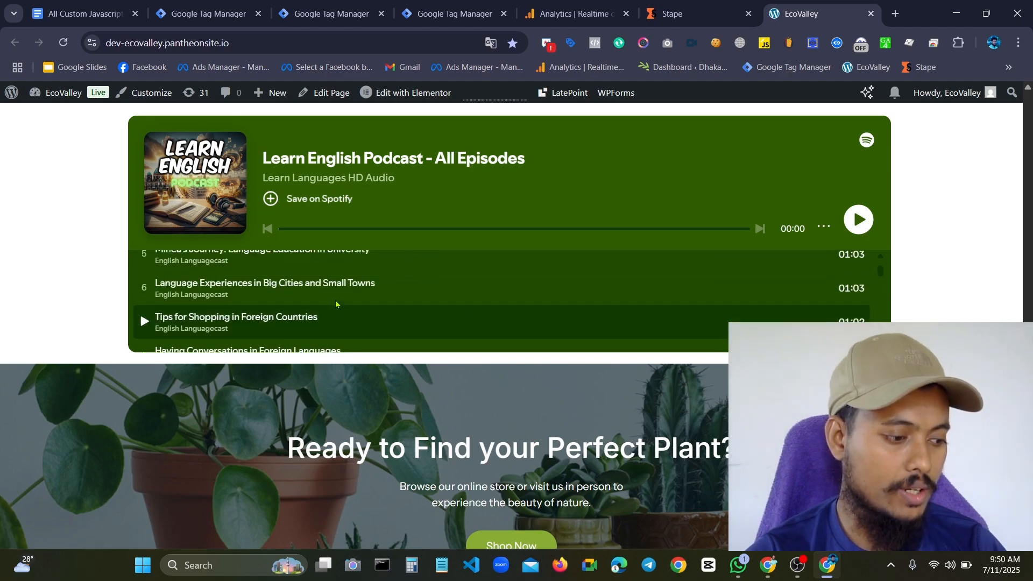
scroll(484, 279, up, 3)
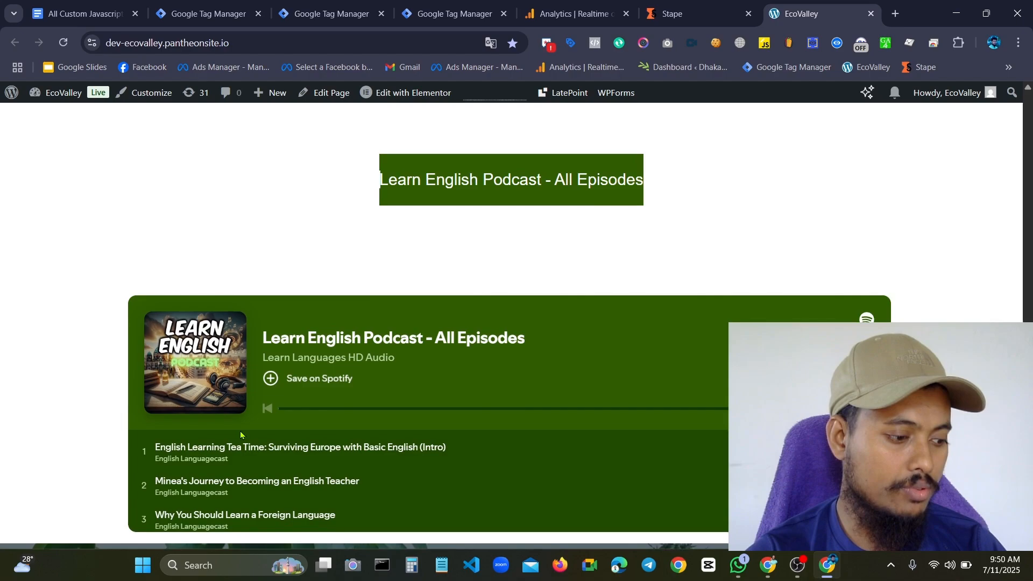
scroll(579, 368, up, 6)
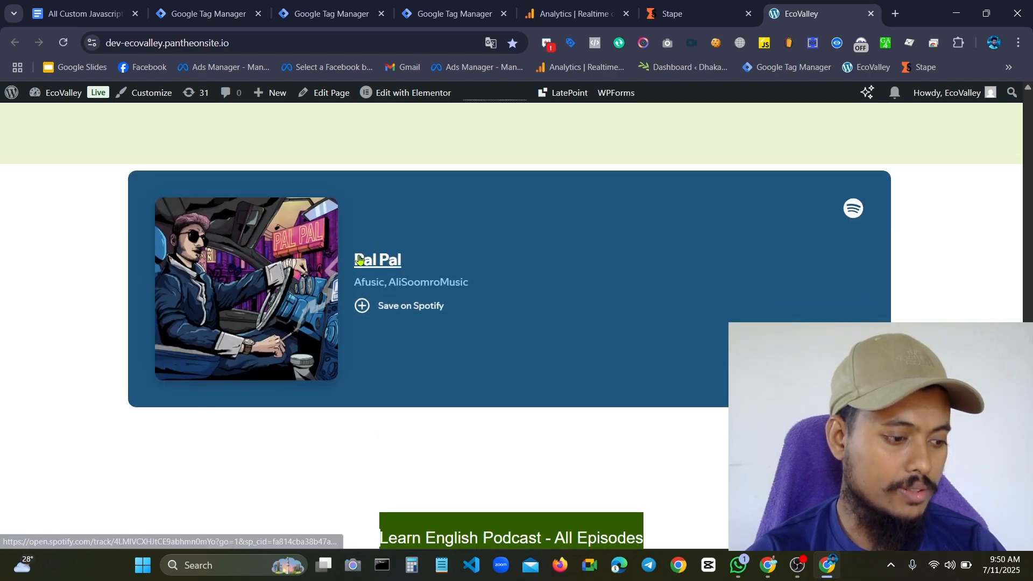
scroll(540, 258, up, 3)
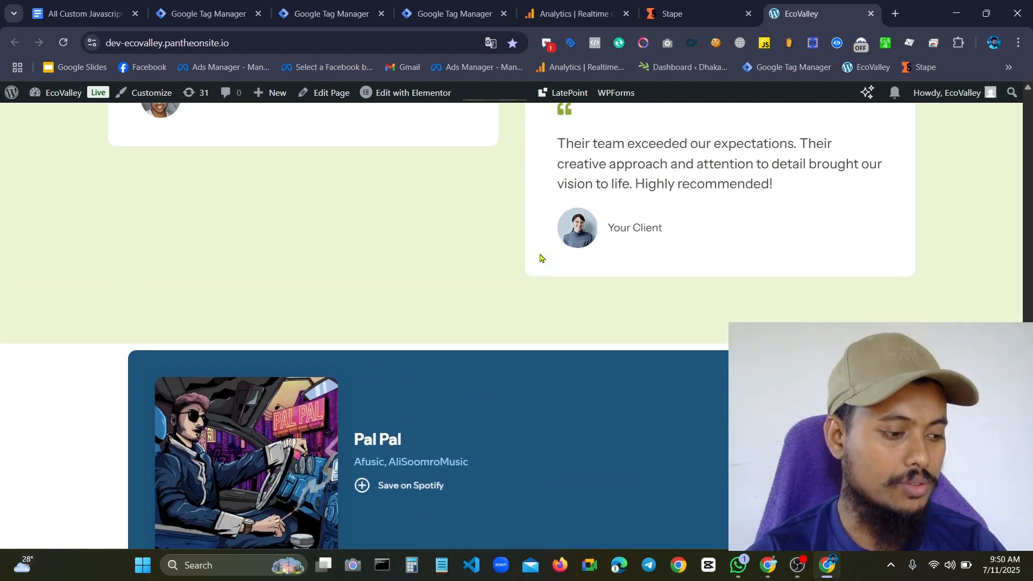
scroll(540, 257, down, 3)
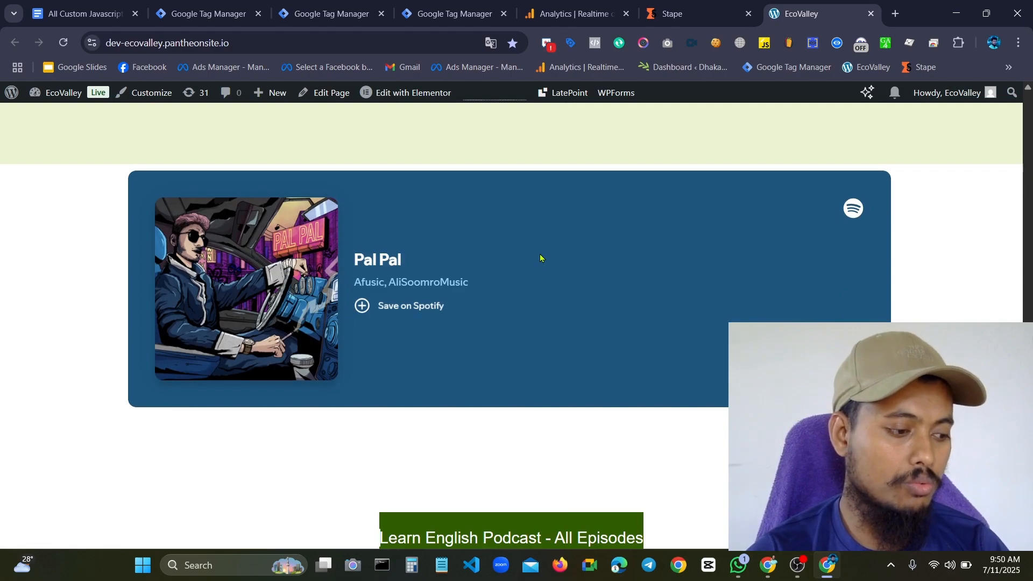
scroll(538, 259, down, 3)
scroll(536, 258, up, 3)
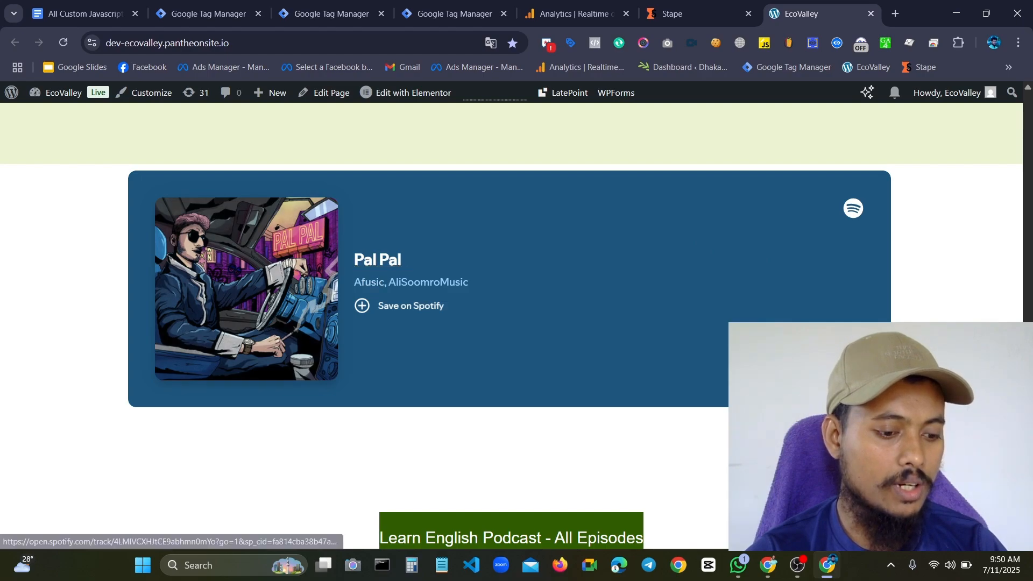
scroll(629, 336, down, 6)
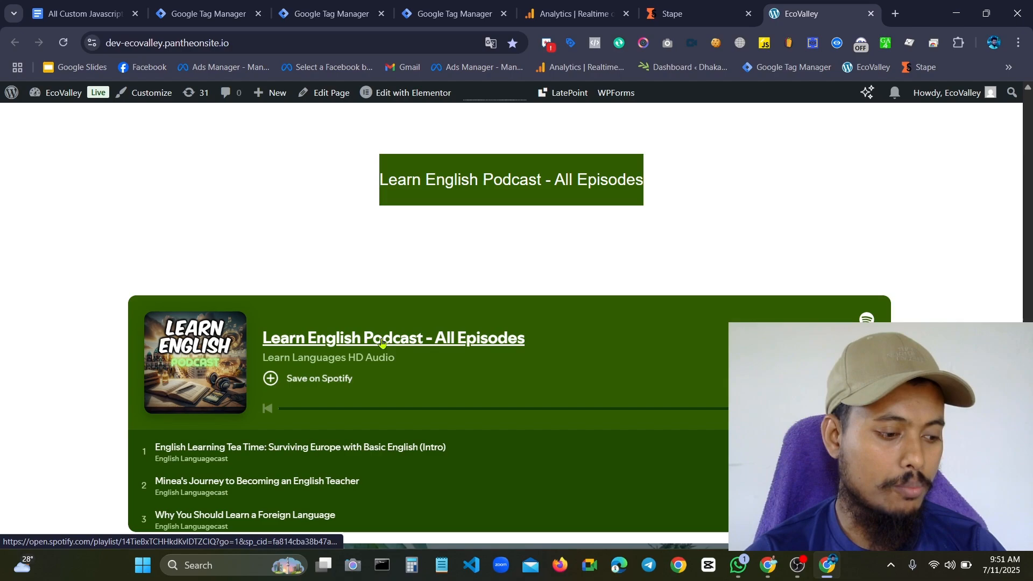
scroll(473, 323, down, 15)
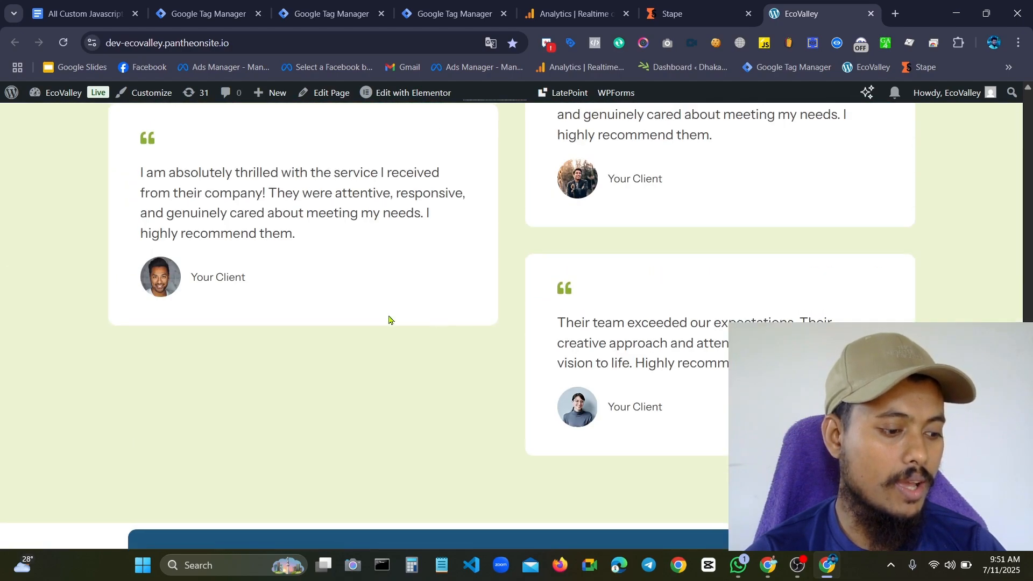
scroll(389, 320, down, 6)
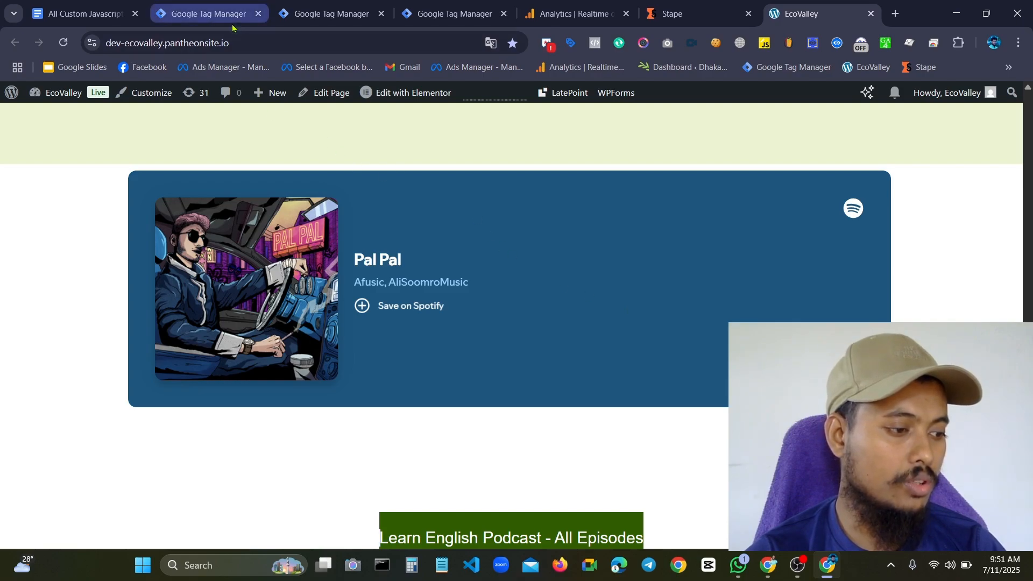
Switch to Google Tag Manager and close the browser tab of the unneeded GTM-MNDBTFWK container
click(233, 5)
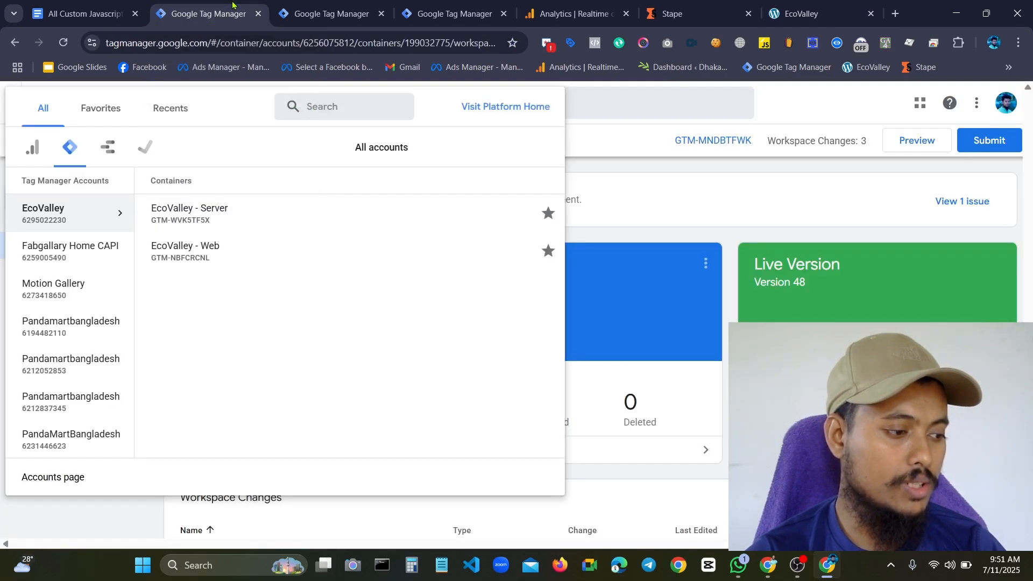
click(259, 14)
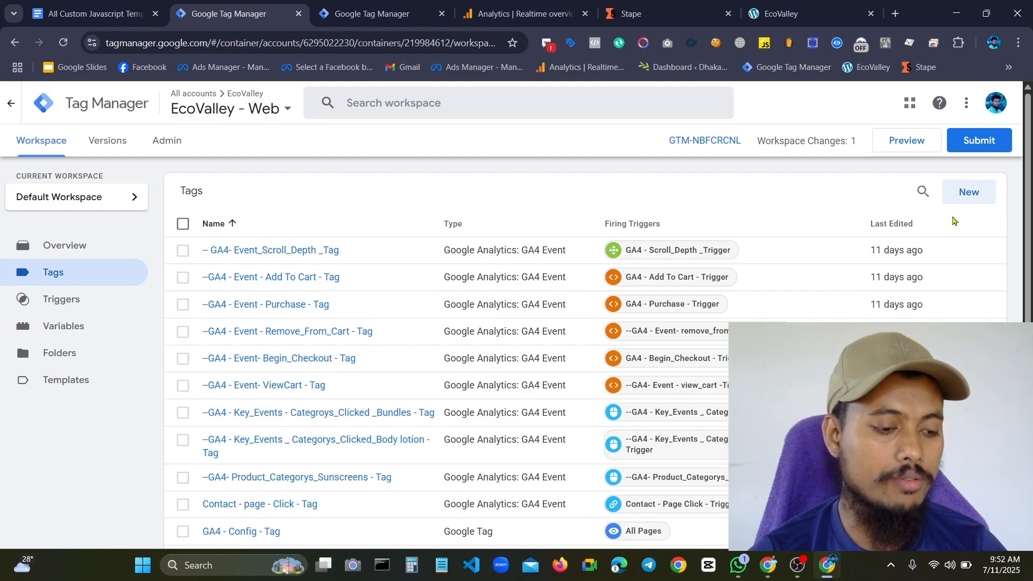
Copy the entire "Spotify Listener for Audio Tracking" script from the custom JavaScript template document in Google Docs
click(102, 5)
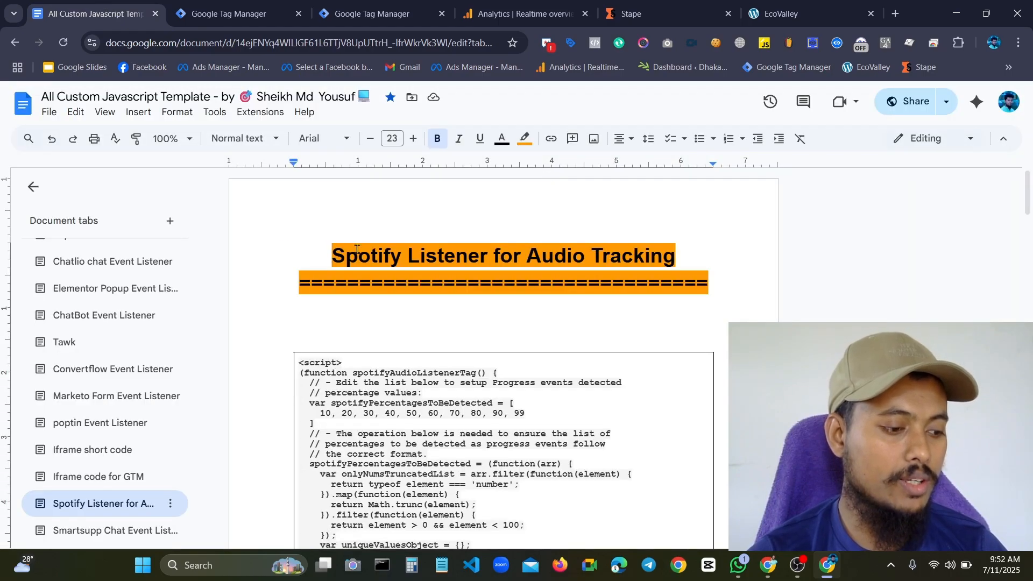
scroll(498, 258, down, 3)
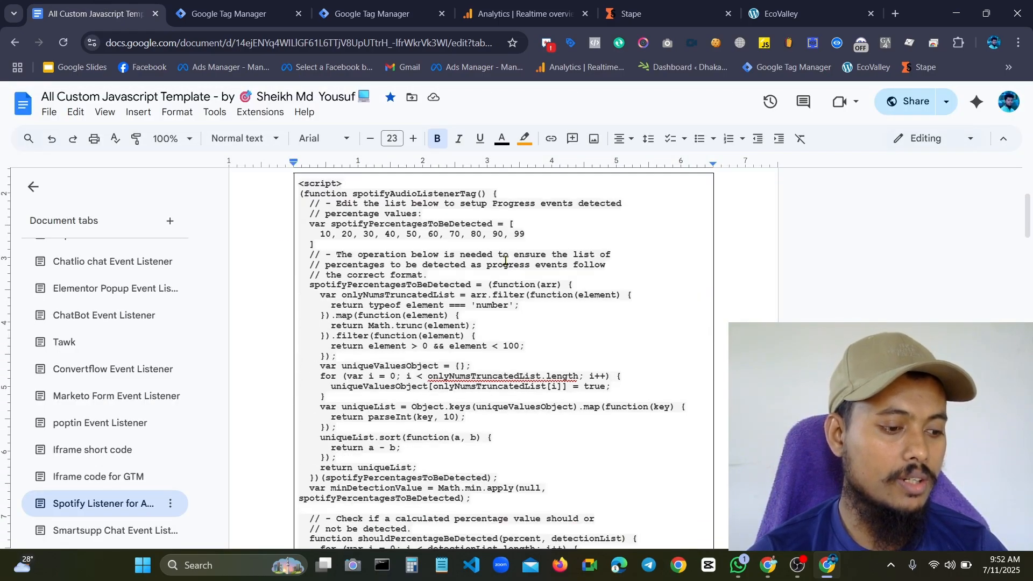
scroll(506, 253, up, 3)
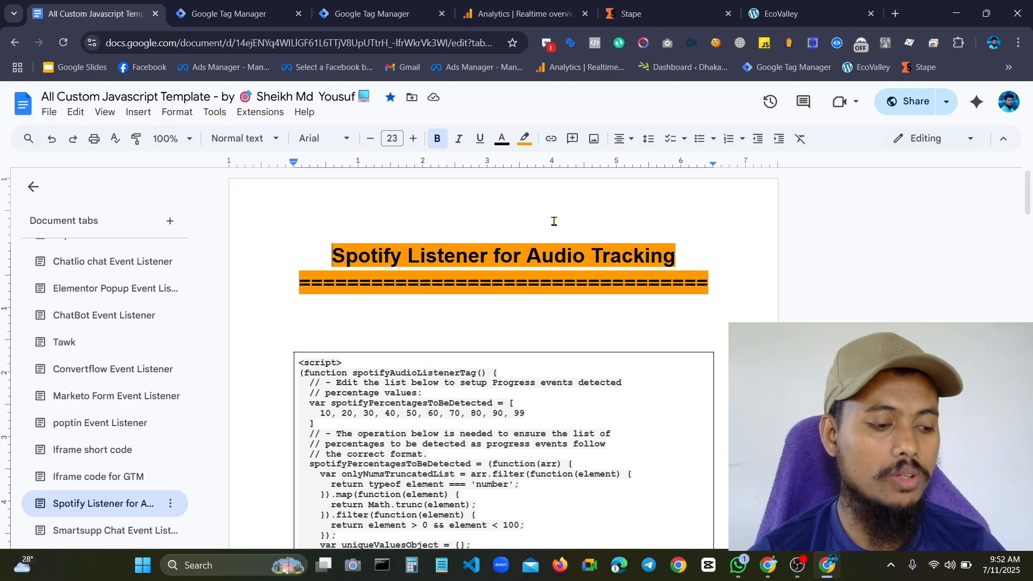
scroll(591, 280, down, 3)
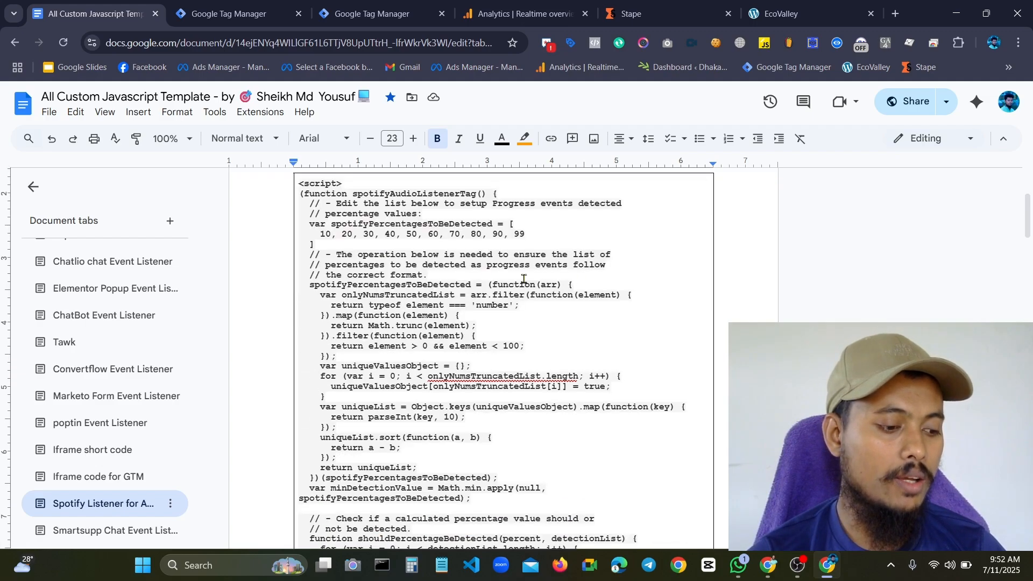
scroll(344, 247, up, 3)
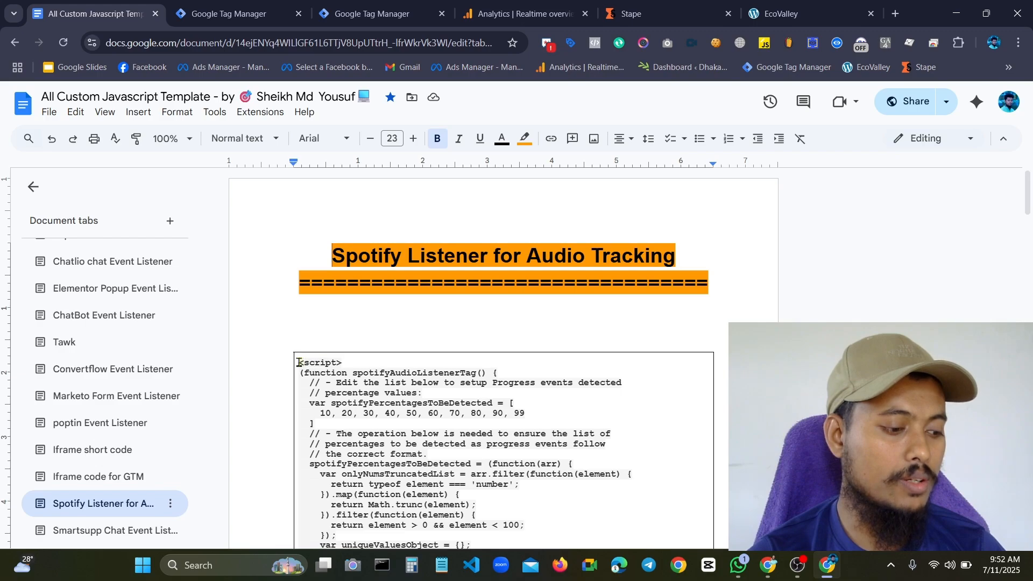
drag(299, 363, 380, 378)
scroll(459, 434, down, 8)
scroll(459, 414, down, 13)
scroll(459, 405, down, 10)
scroll(443, 407, down, 3)
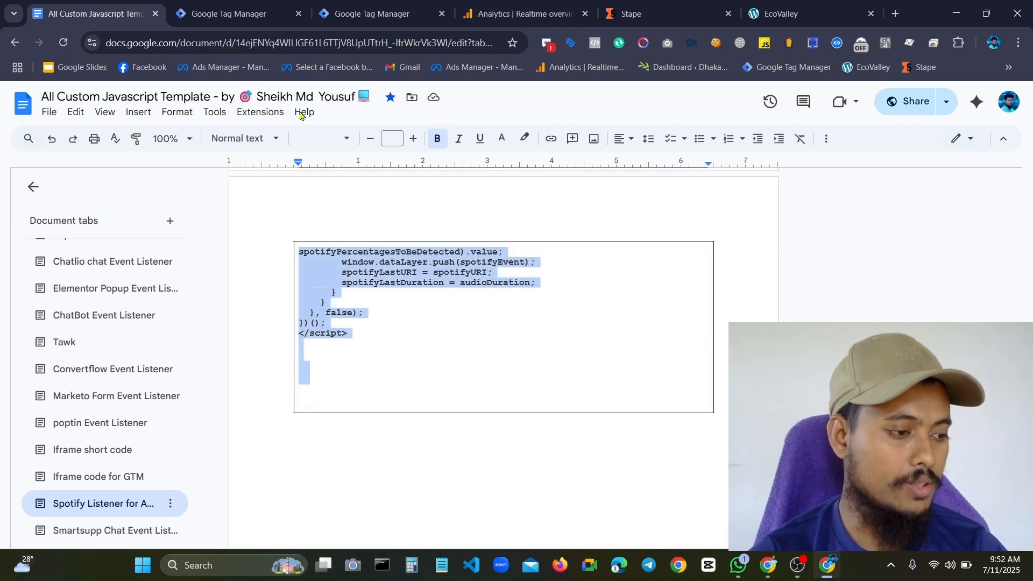
Switch to Google Tag Manager and create a new tag of type Custom HTML in the EcoValley - Web container
click(229, 13)
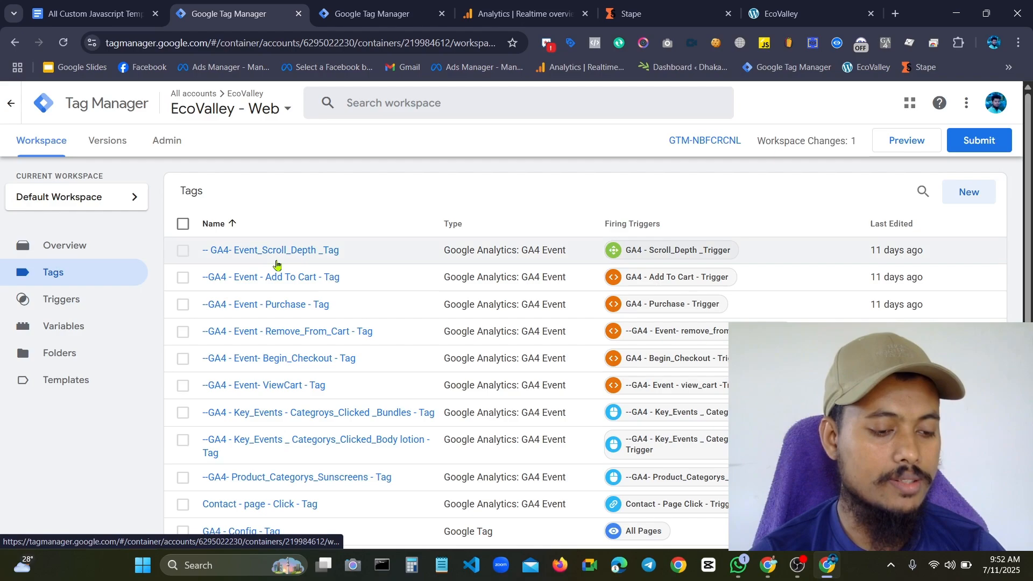
click(963, 195)
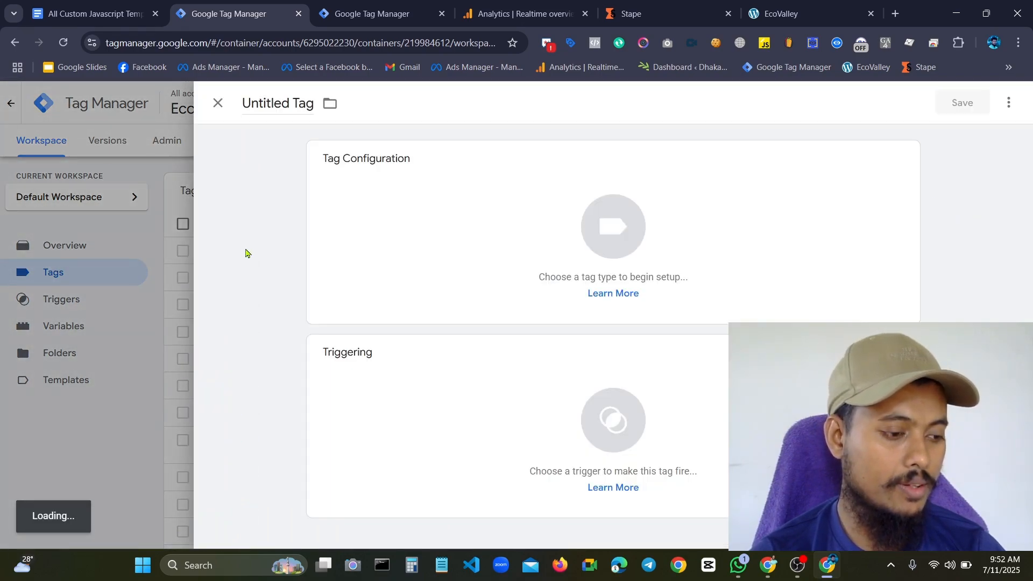
click(460, 220)
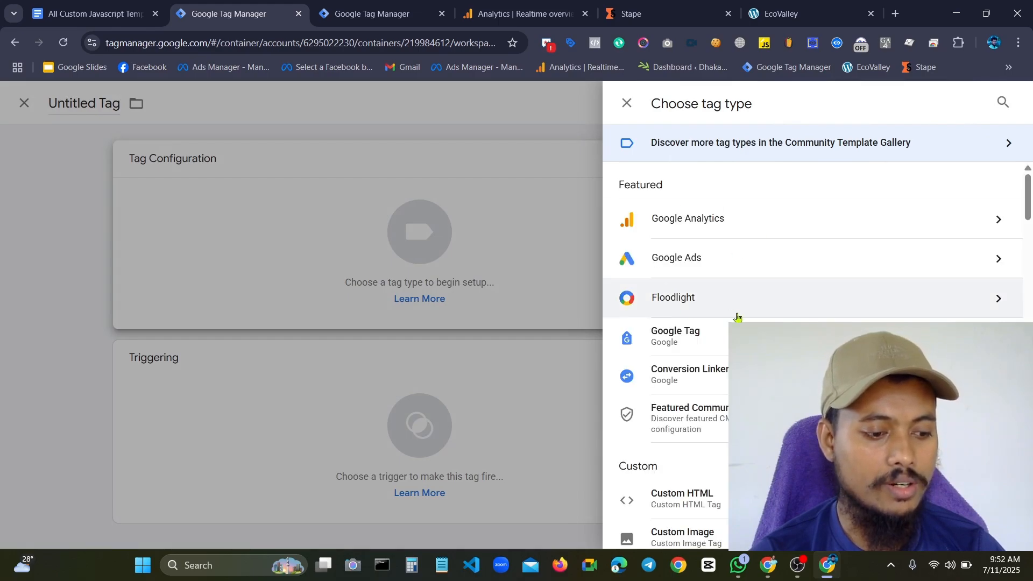
scroll(761, 280, down, 3)
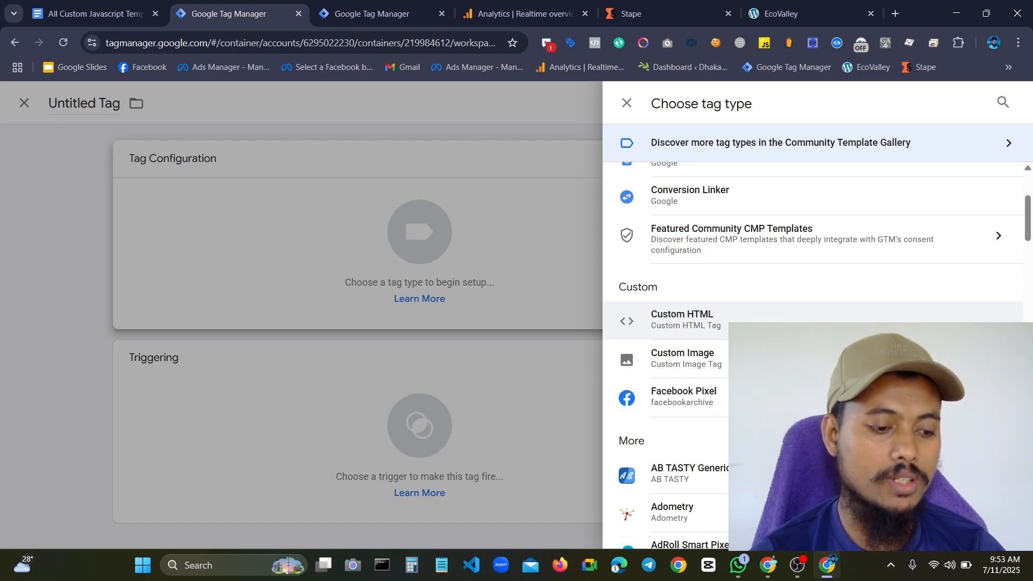
click(685, 330)
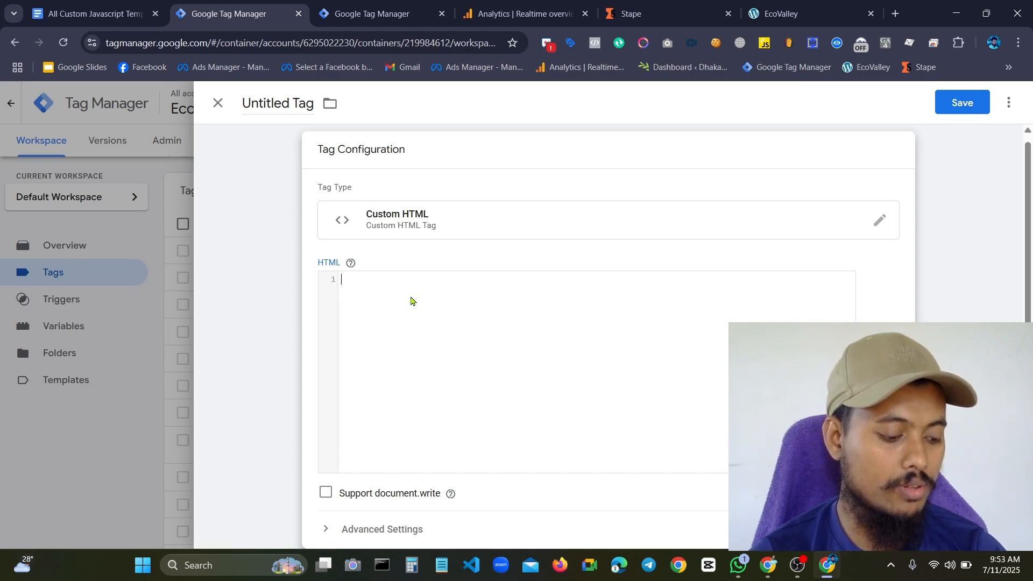
Paste the copied spotifyAudioListenerTag script from the clipboard history into the Custom HTML tag's code
key(super+v)
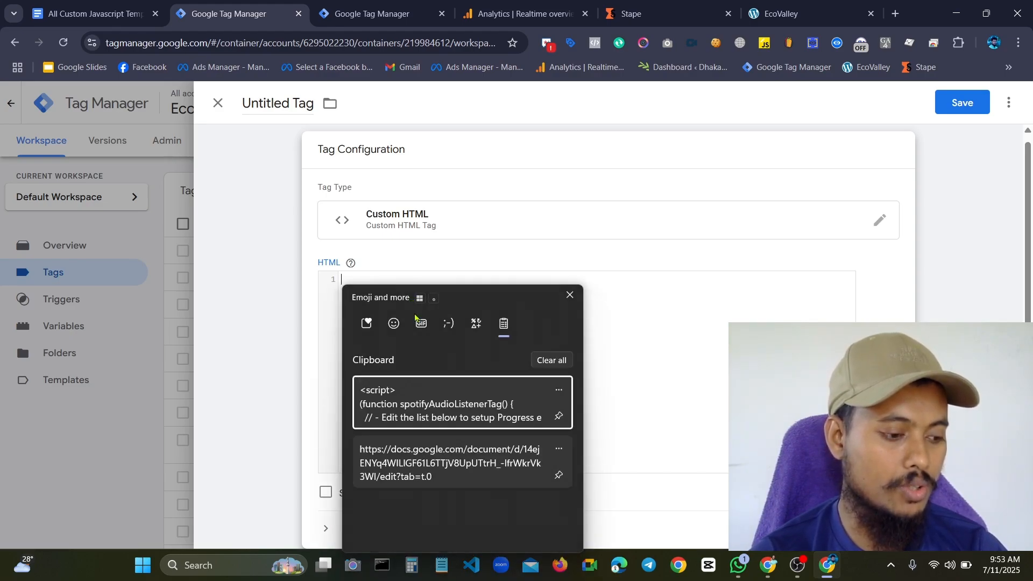
click(416, 404)
scroll(462, 364, up, 20)
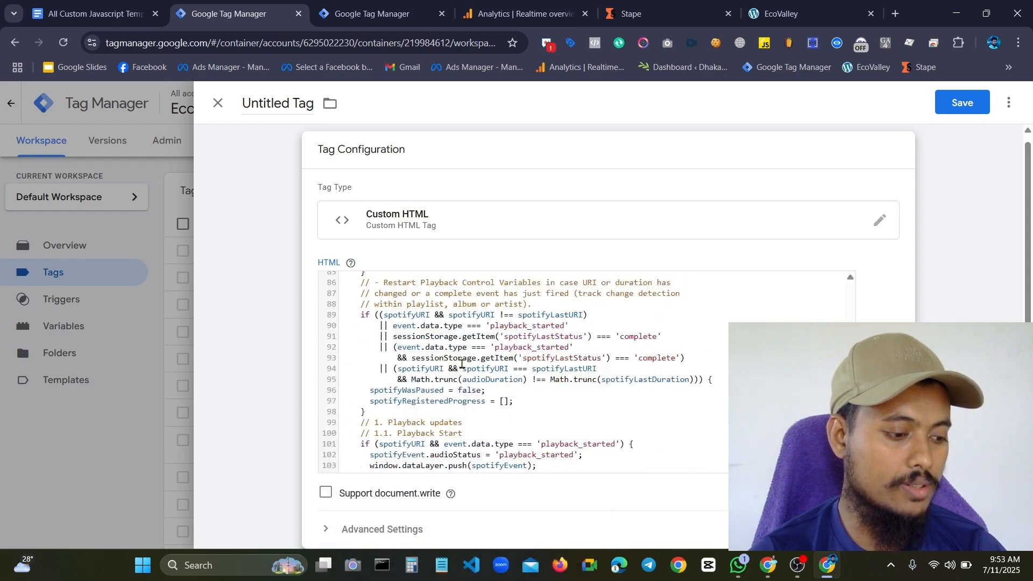
Review the pasted listener code and assign the All Pages trigger to the Custom HTML tag
scroll(461, 364, down, 20)
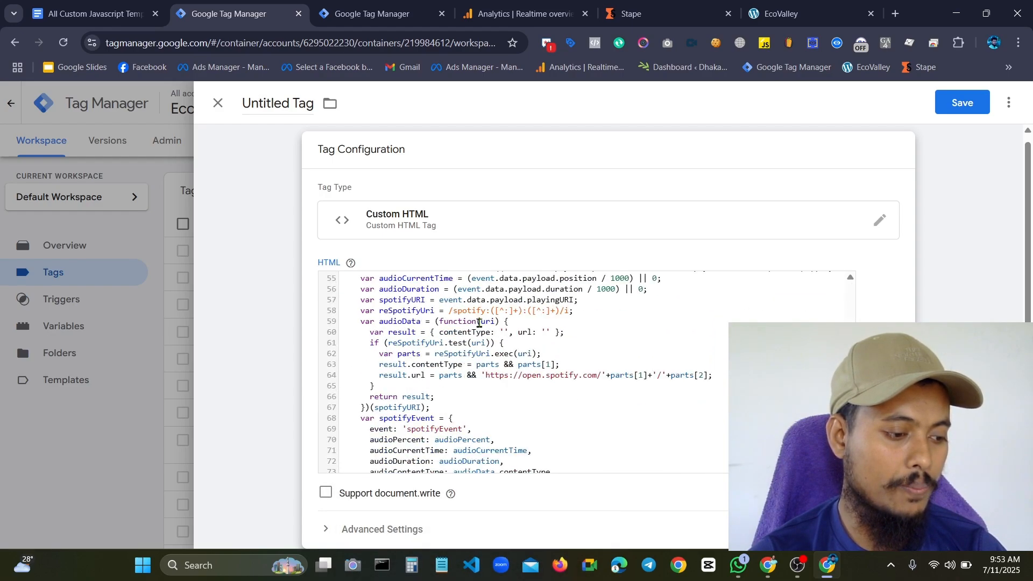
scroll(503, 323, up, 20)
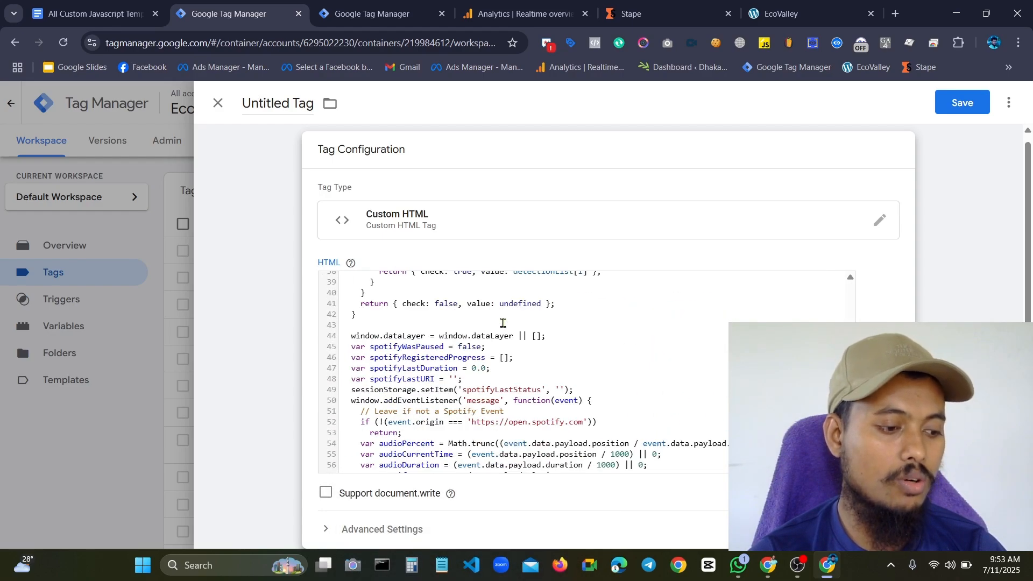
scroll(503, 323, up, 1)
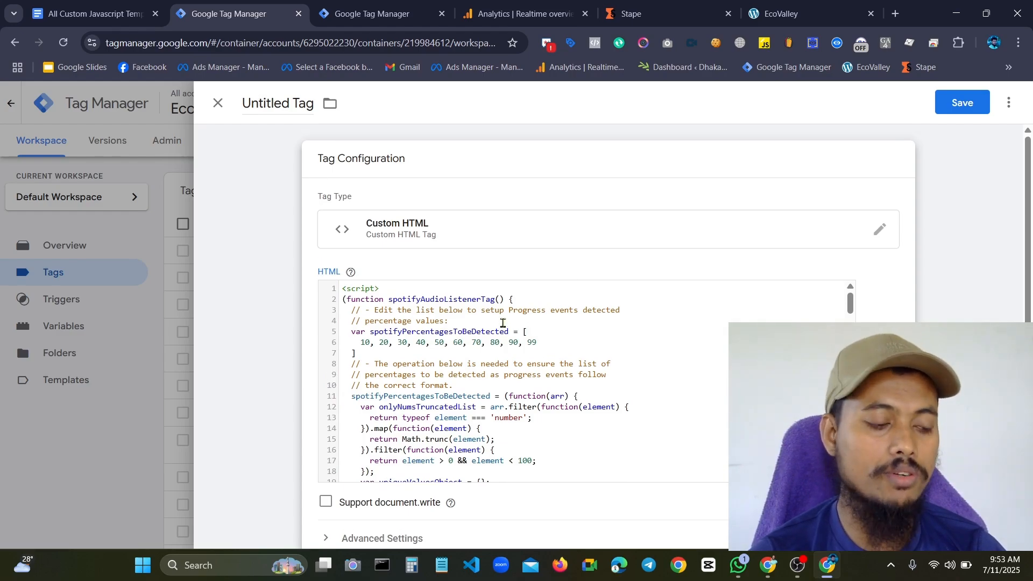
scroll(582, 325, down, 20)
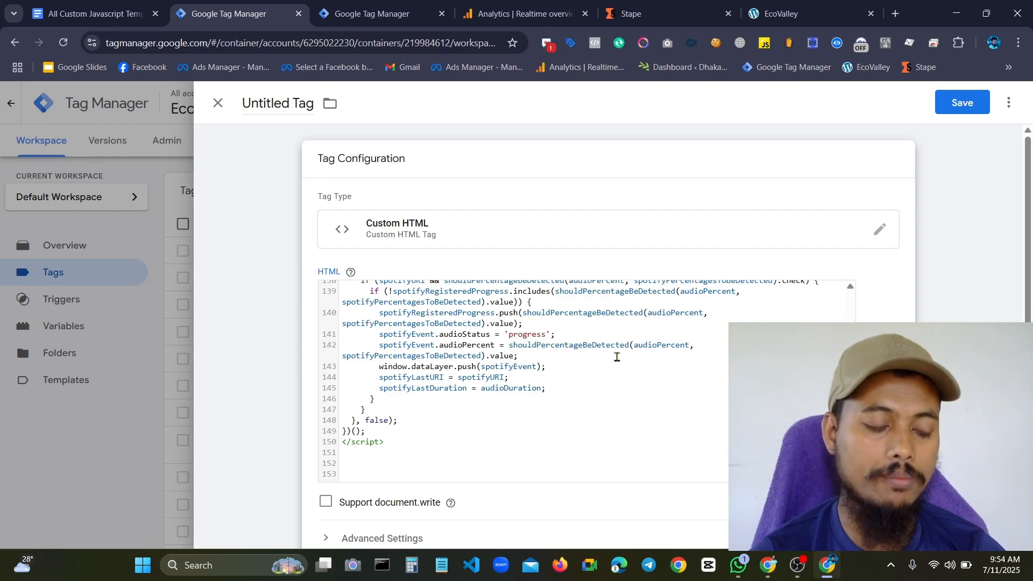
scroll(617, 357, down, 4)
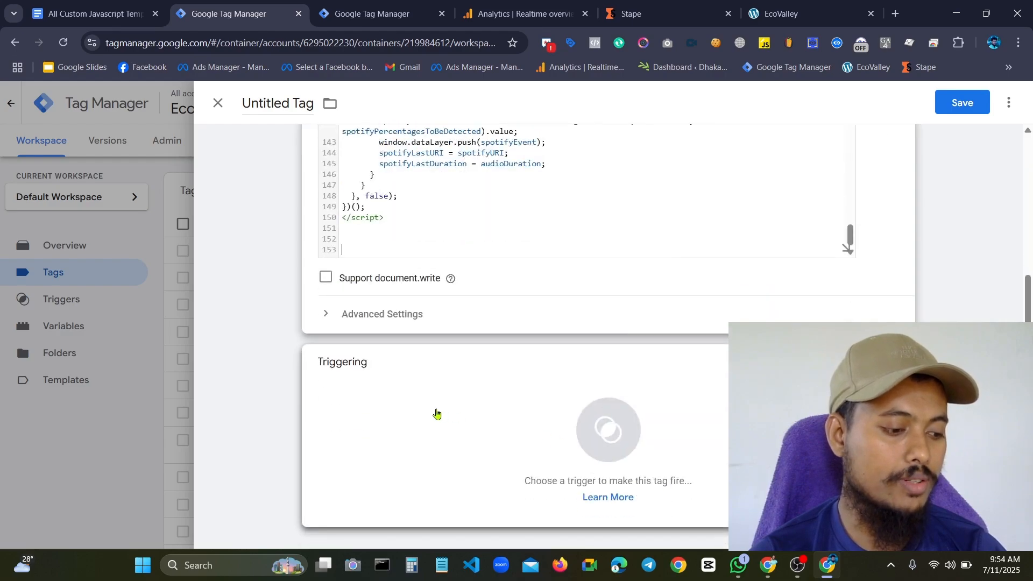
click(436, 413)
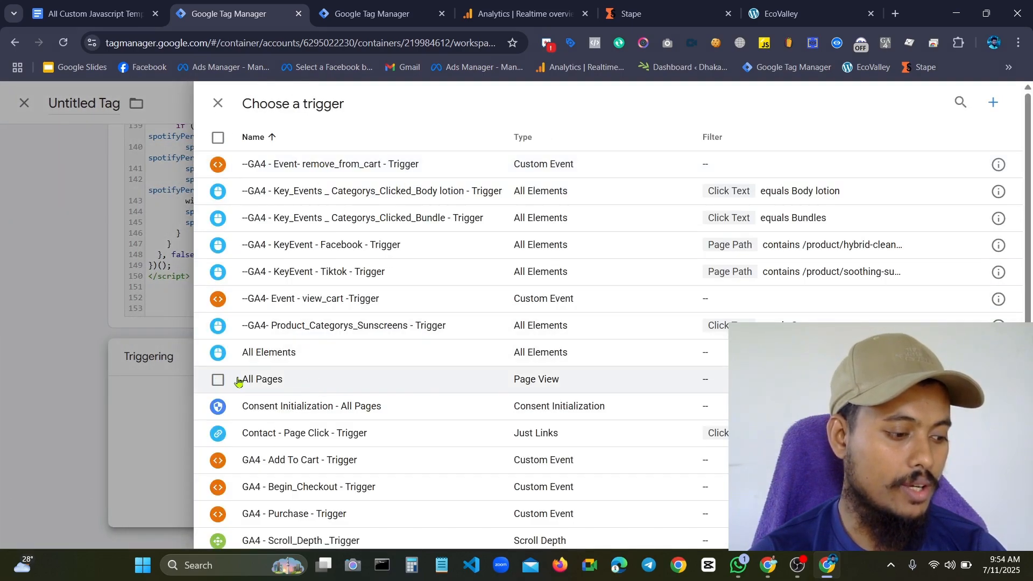
click(350, 386)
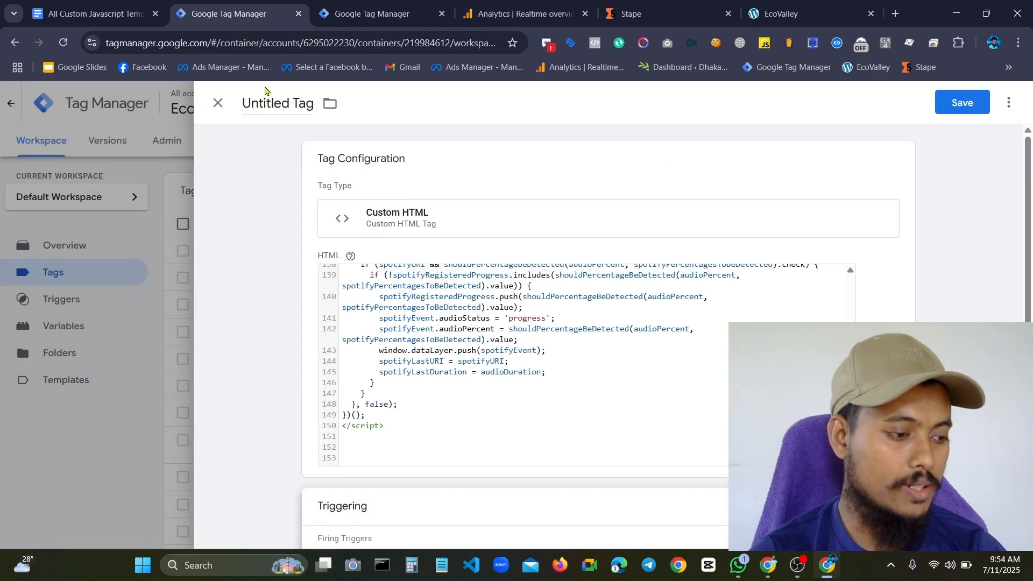
Name the tag "cHTM - Spotify Event Listener - Tag" and save it
click(290, 96)
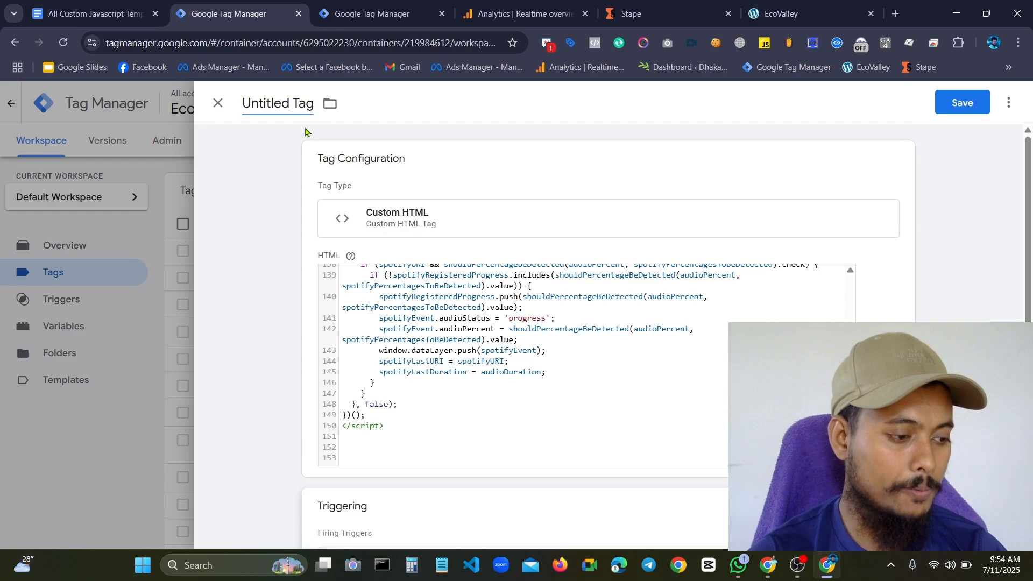
key(BackSpace)
key(BackSpace)
key(BackSpace)
key(BackSpace)
key(BackSpace)
key(BackSpace)
key(BackSpace)
key(BackSpace)
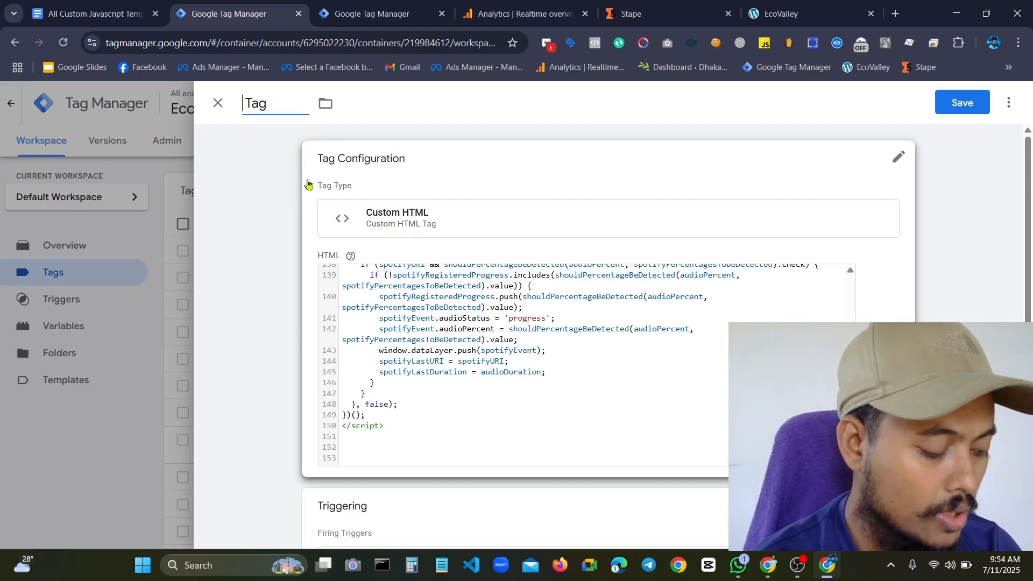
text(ch)
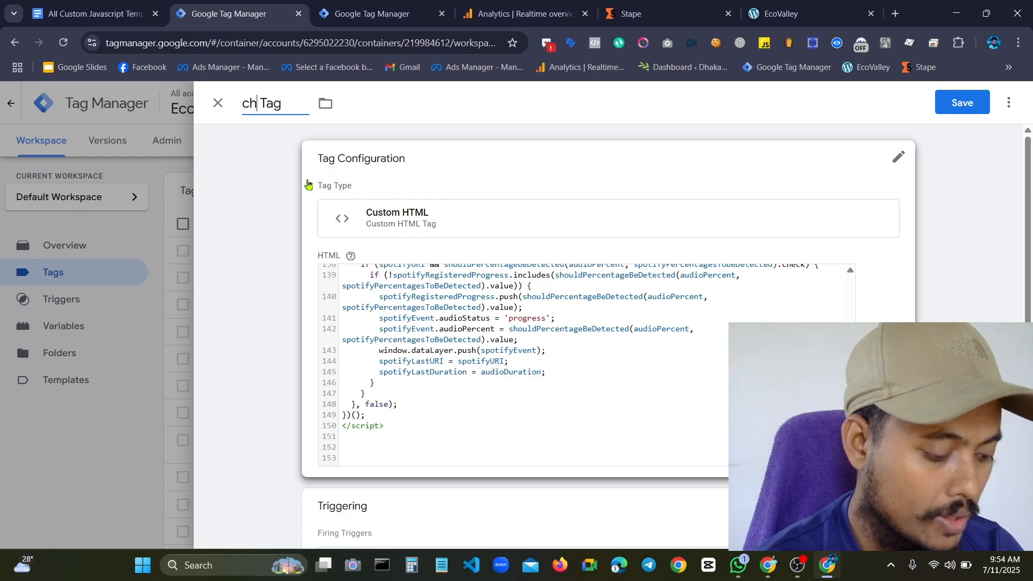
key(BackSpace)
text(HTM)
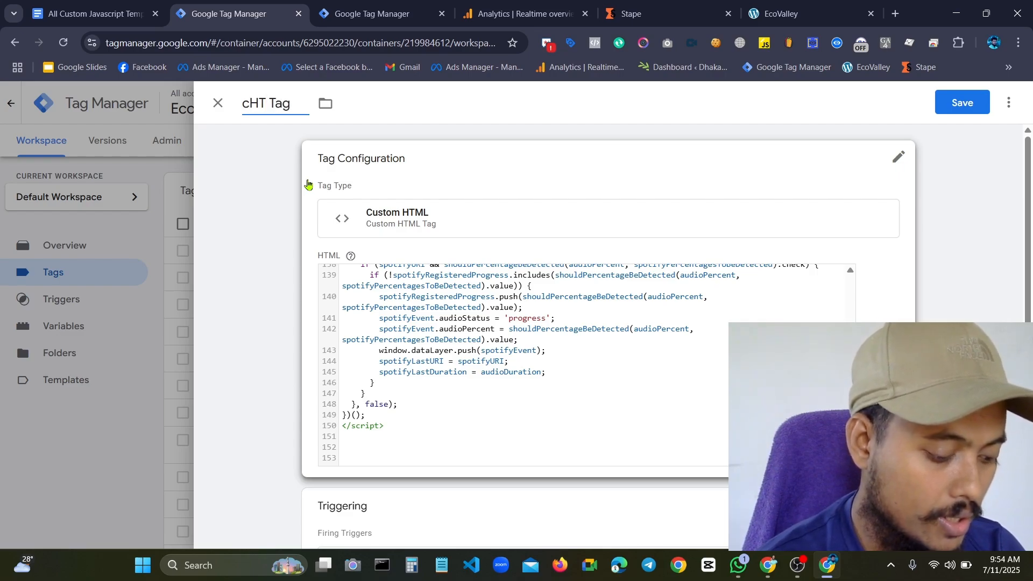
text( -)
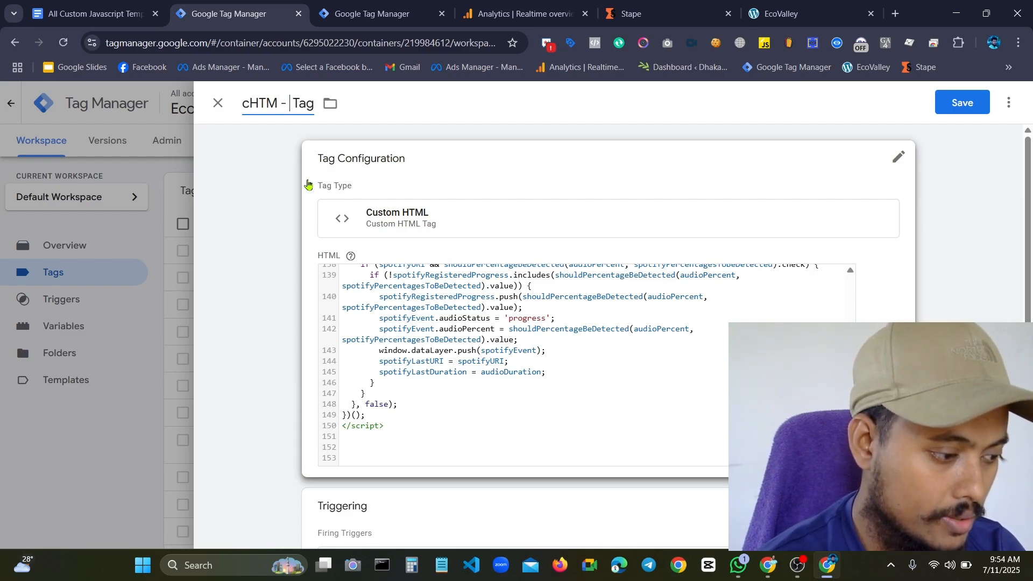
text( Spo)
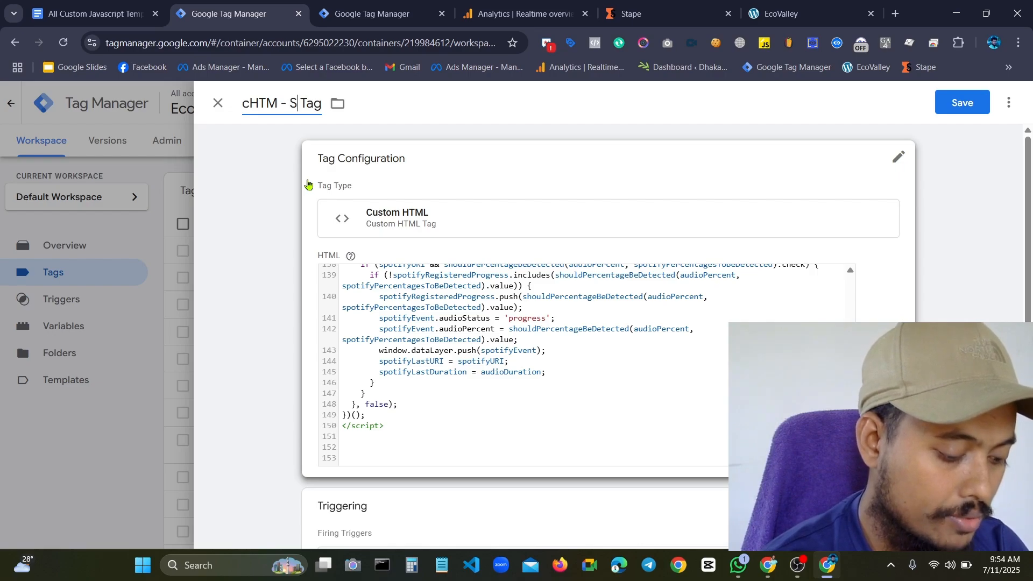
key(BackSpace)
key(BackSpace)
key(BackSpace)
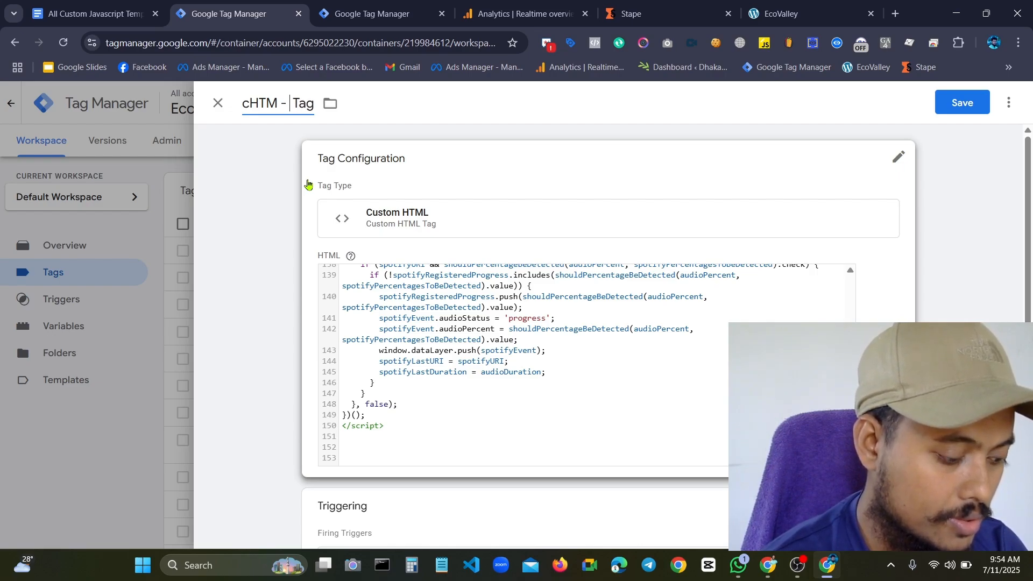
text(Sp)
key(BackSpace)
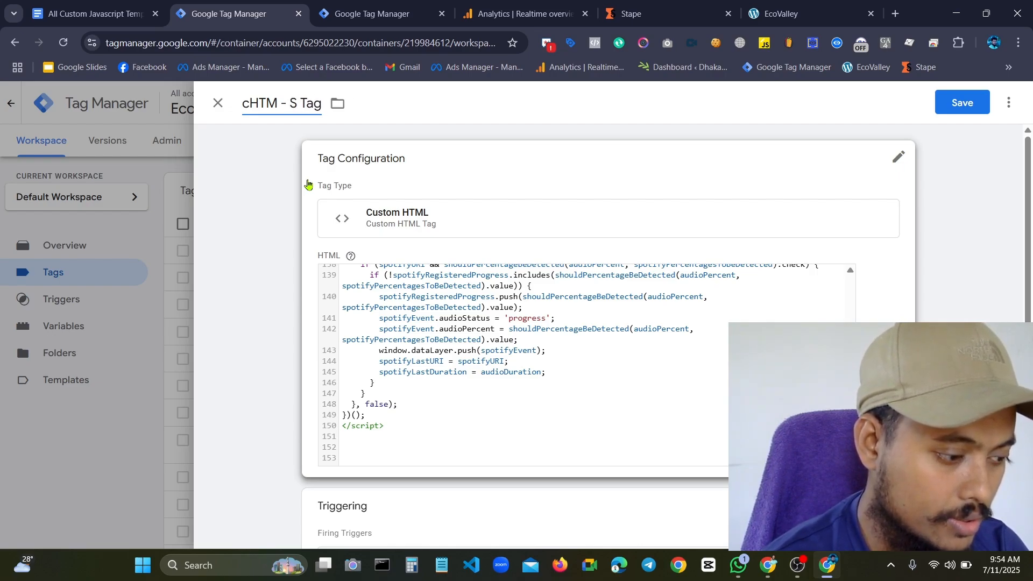
text(potif)
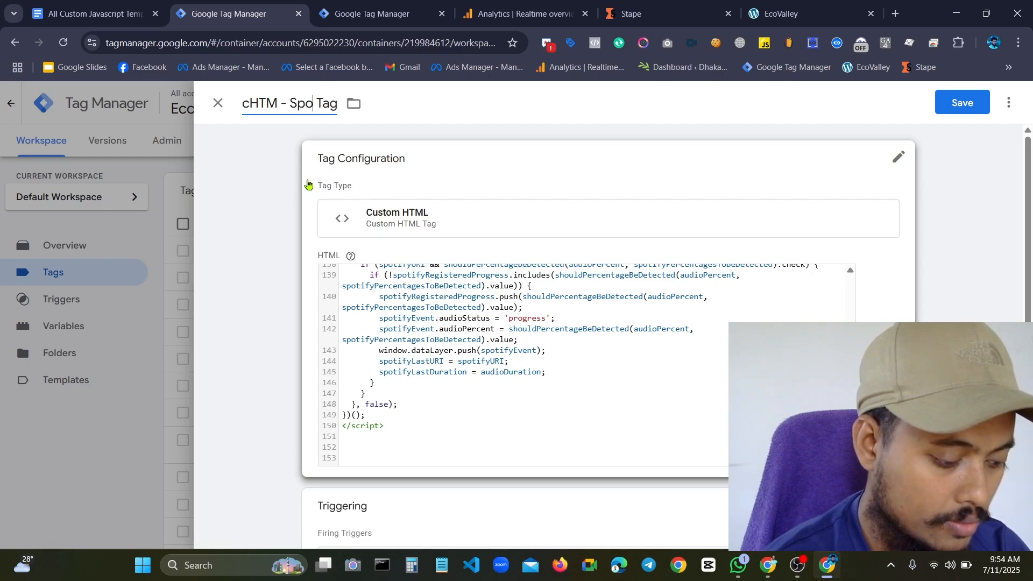
text(y Eve)
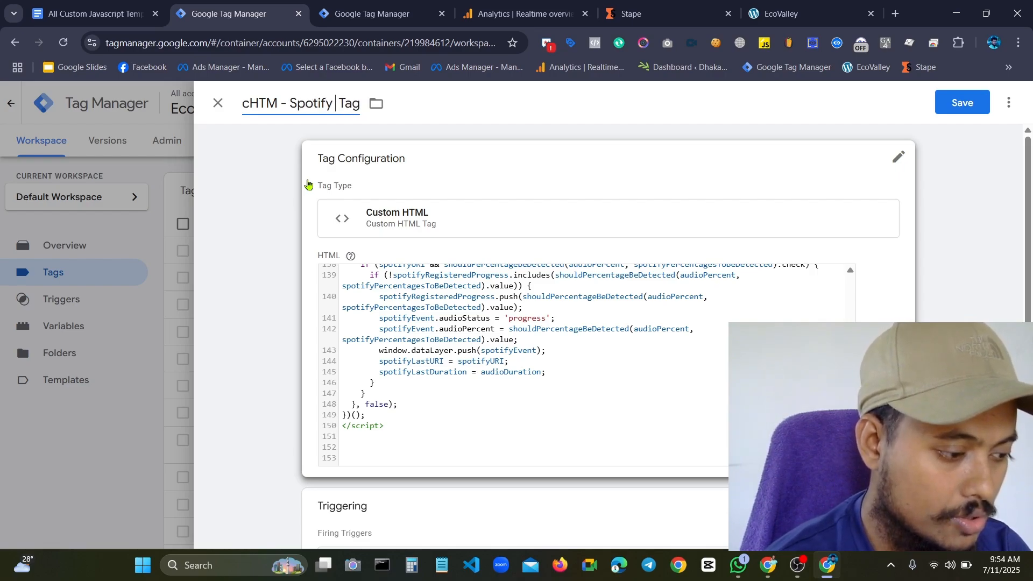
text(nt )
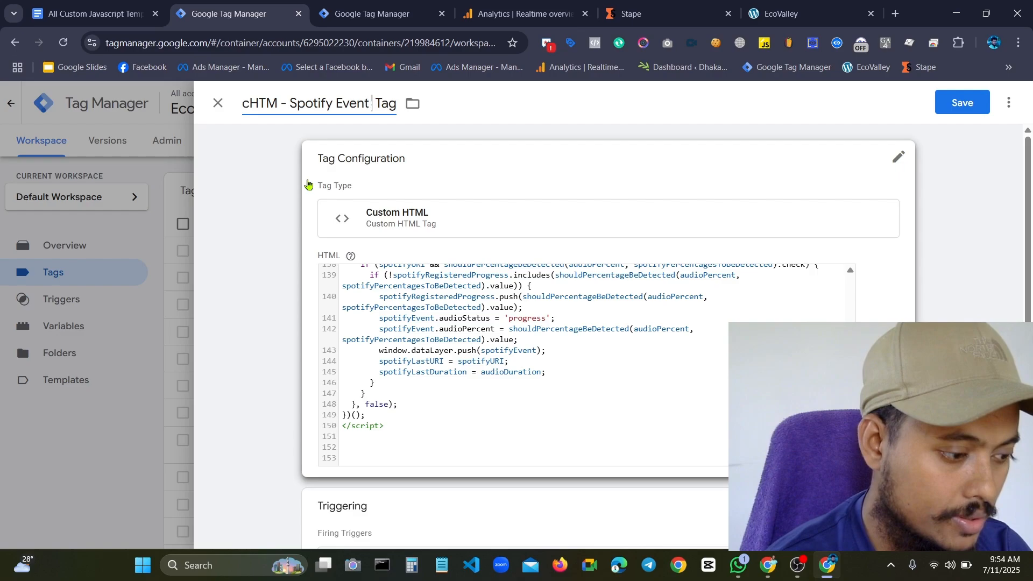
text(Listen)
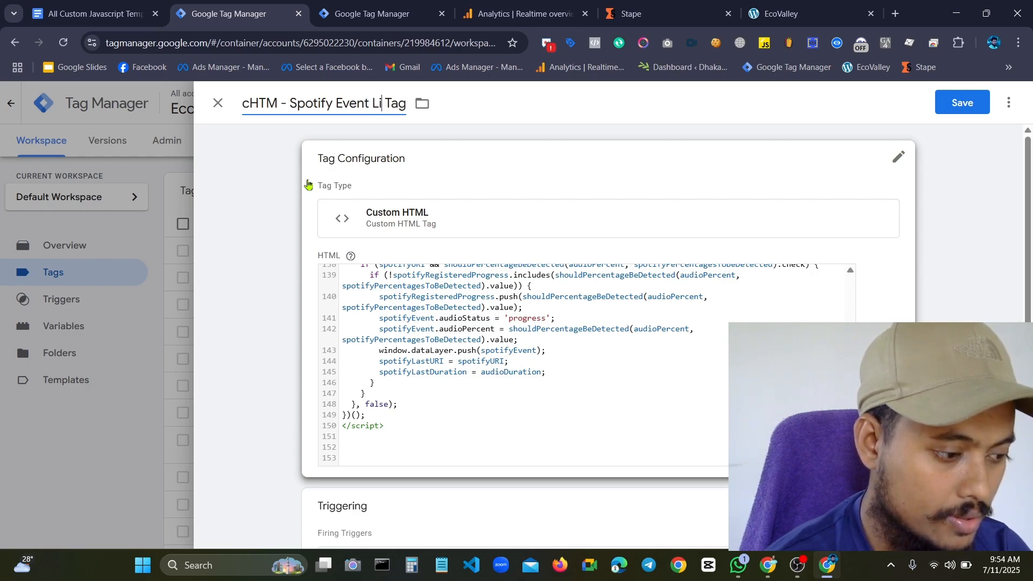
text(er -)
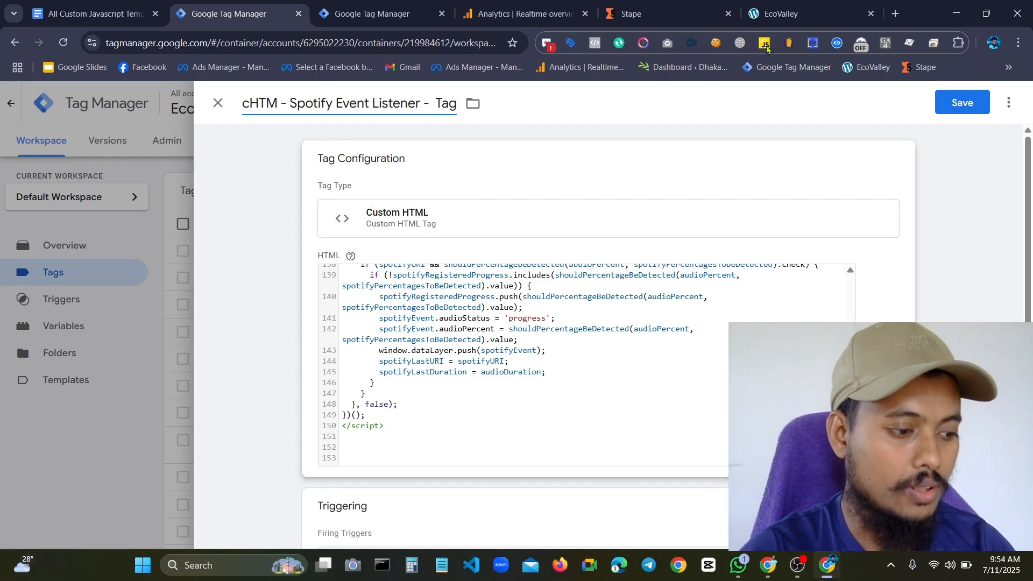
click(966, 95)
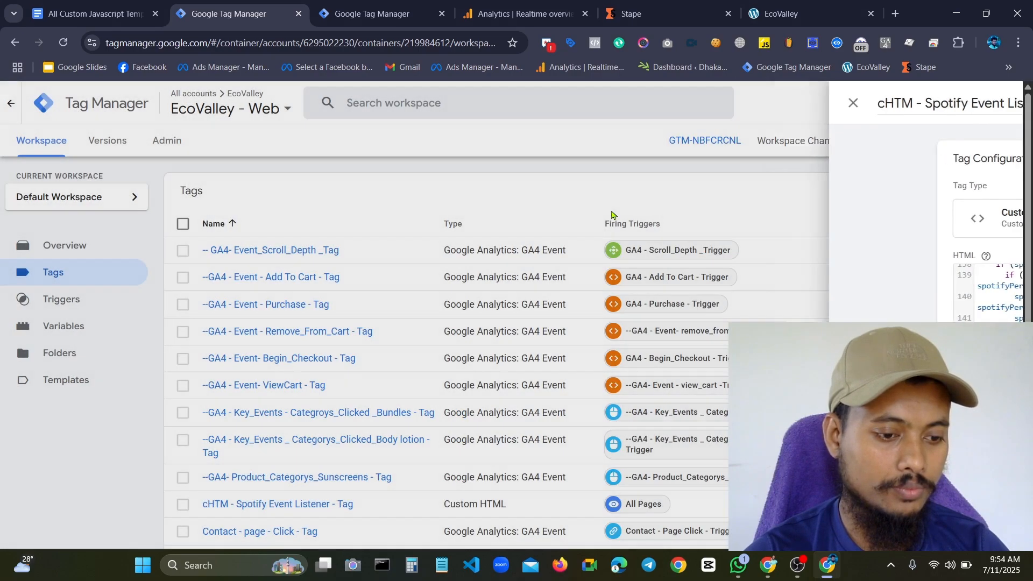
Submit the EcoValley - Web workspace changes with Publish and Create Version, and start publishing to the Live environment
scroll(485, 256, down, 6)
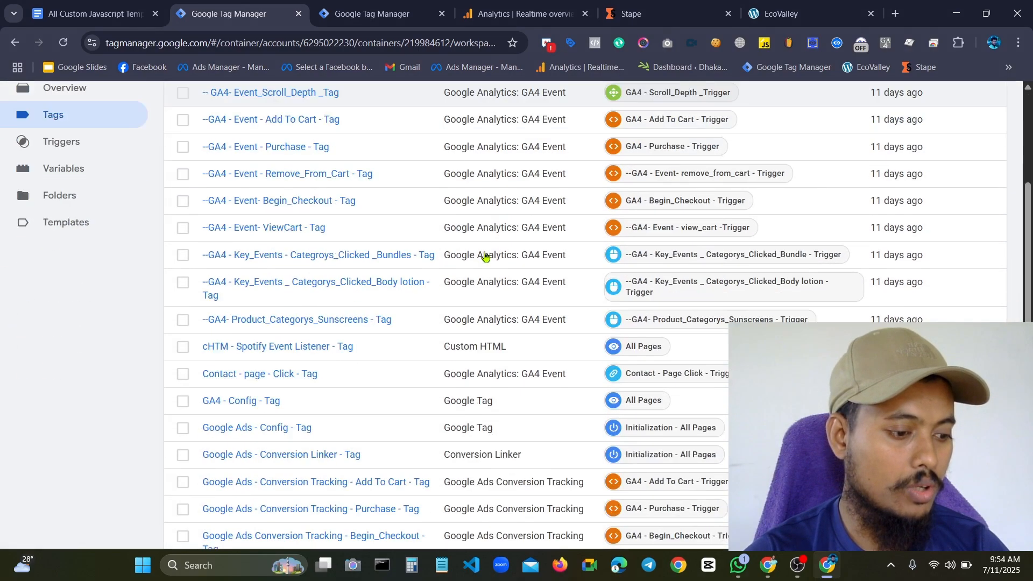
scroll(370, 247, up, 5)
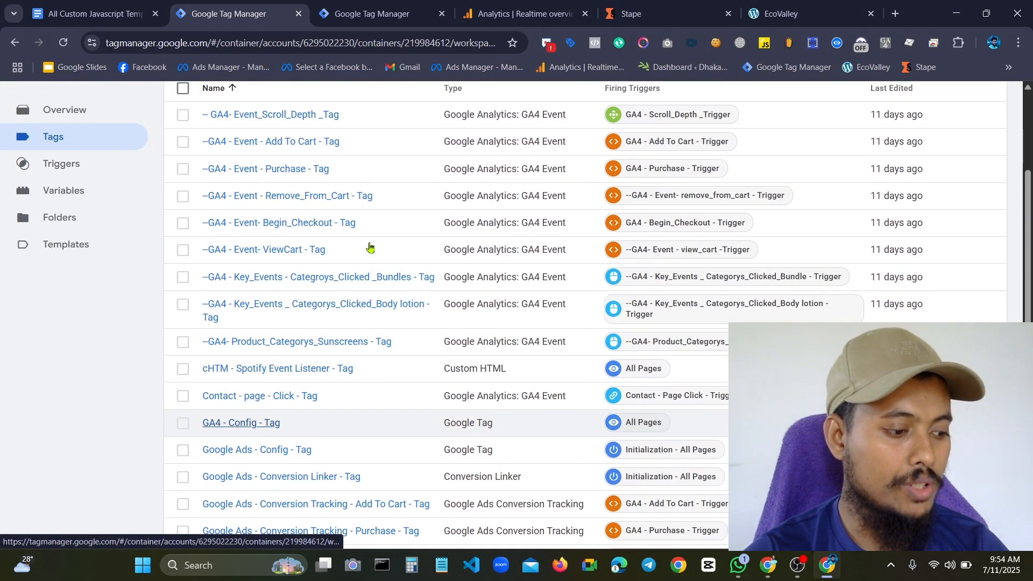
scroll(821, 270, up, 2)
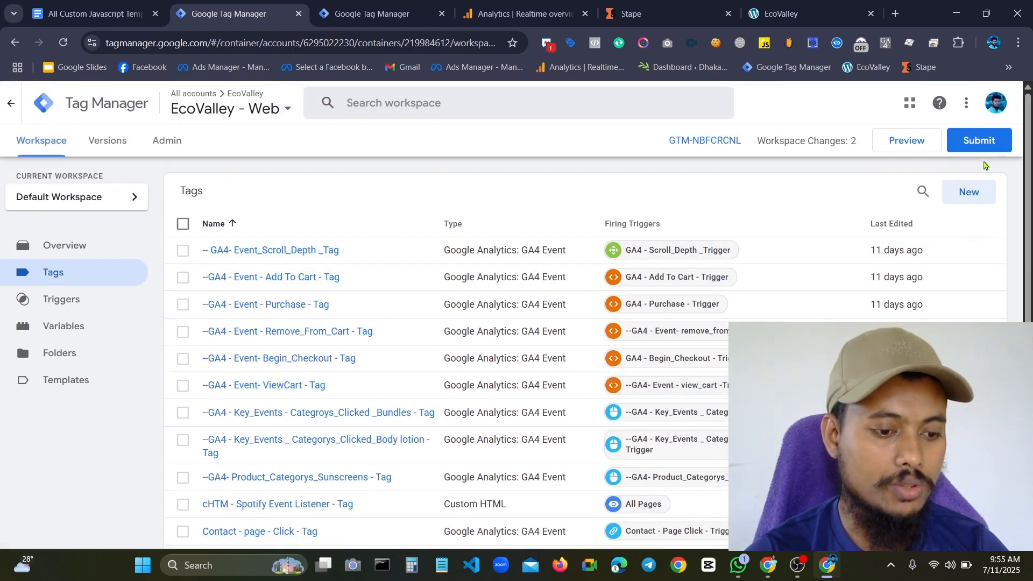
scroll(554, 421, down, 7)
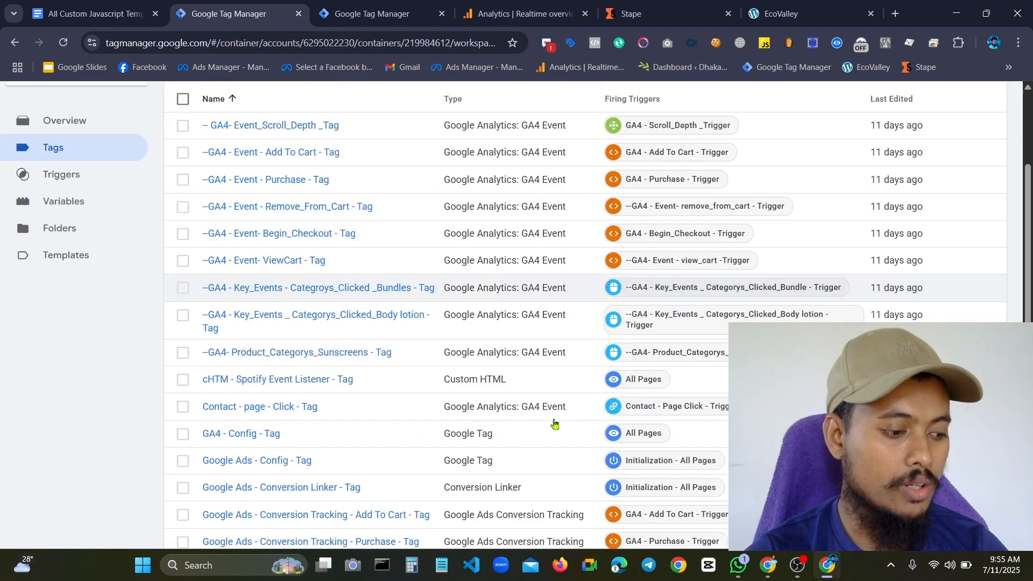
scroll(347, 229, up, 5)
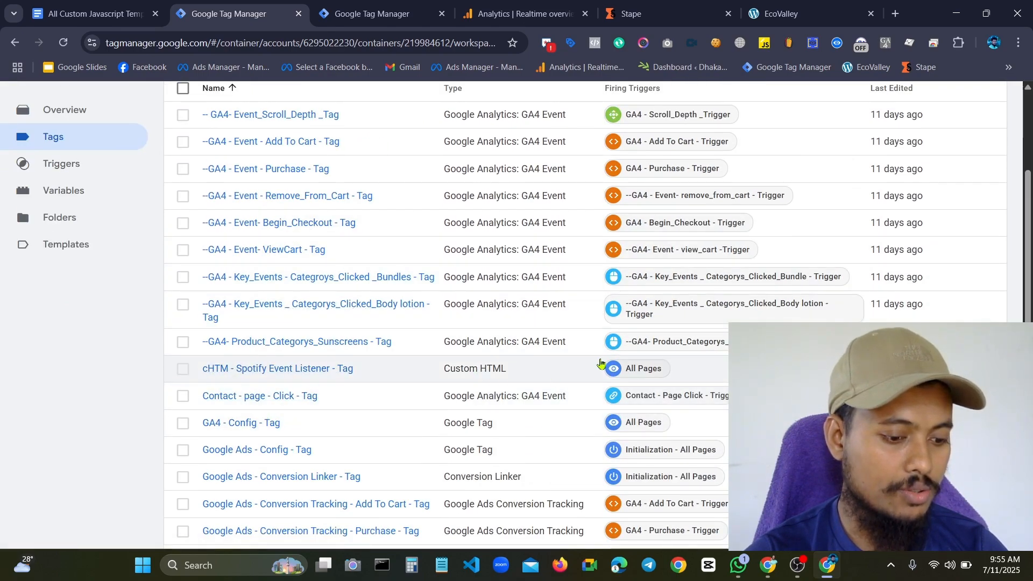
scroll(608, 339, up, 3)
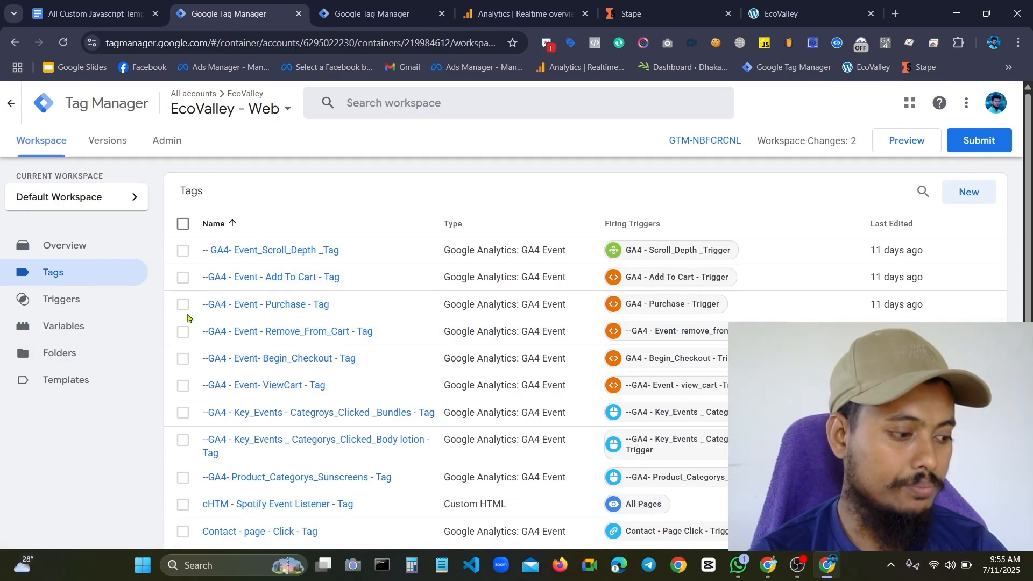
click(982, 140)
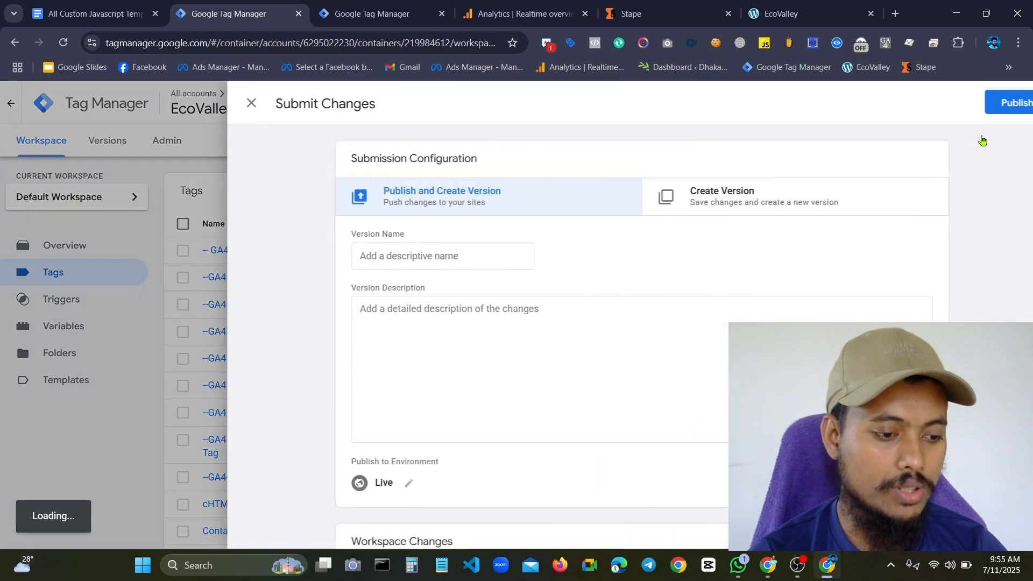
click(982, 102)
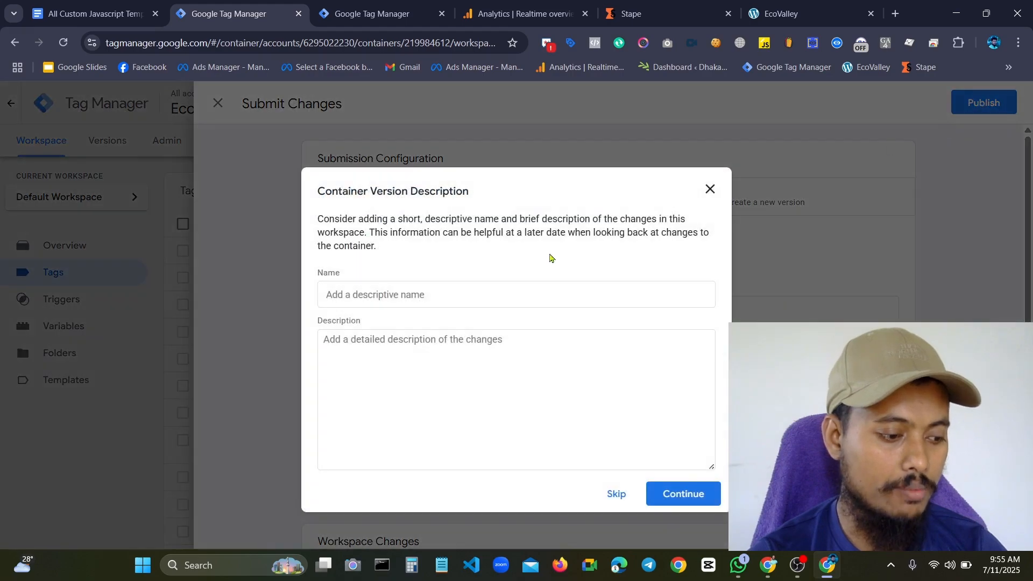
Enter "listener added" as the name of the container version
click(377, 296)
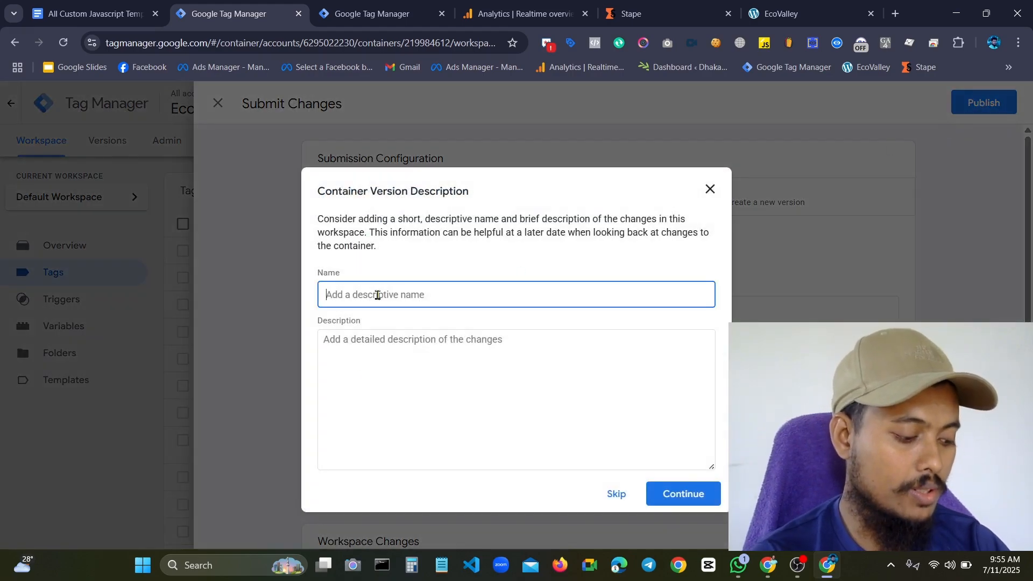
key(ctrl+l)
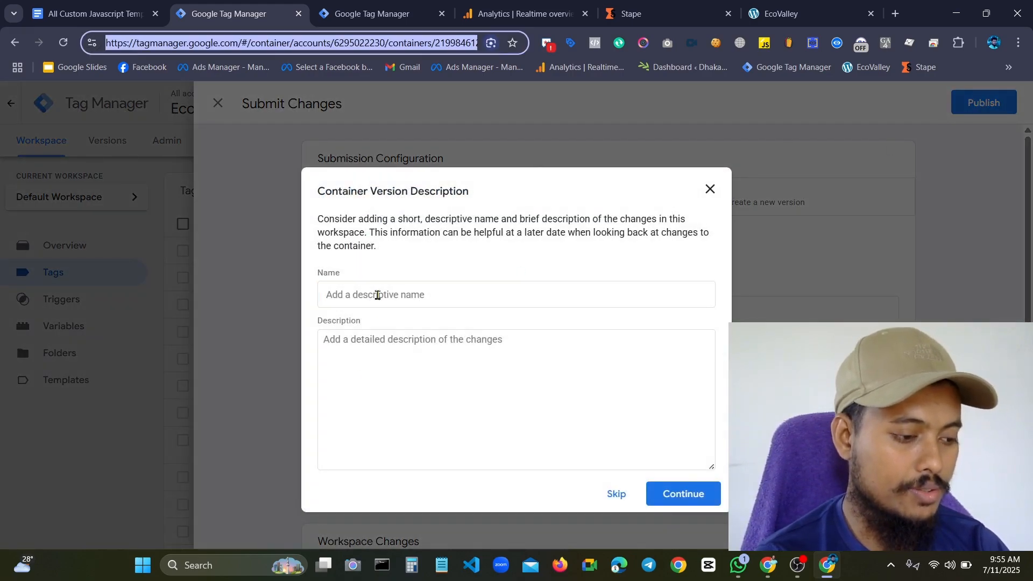
text(is)
click(377, 295)
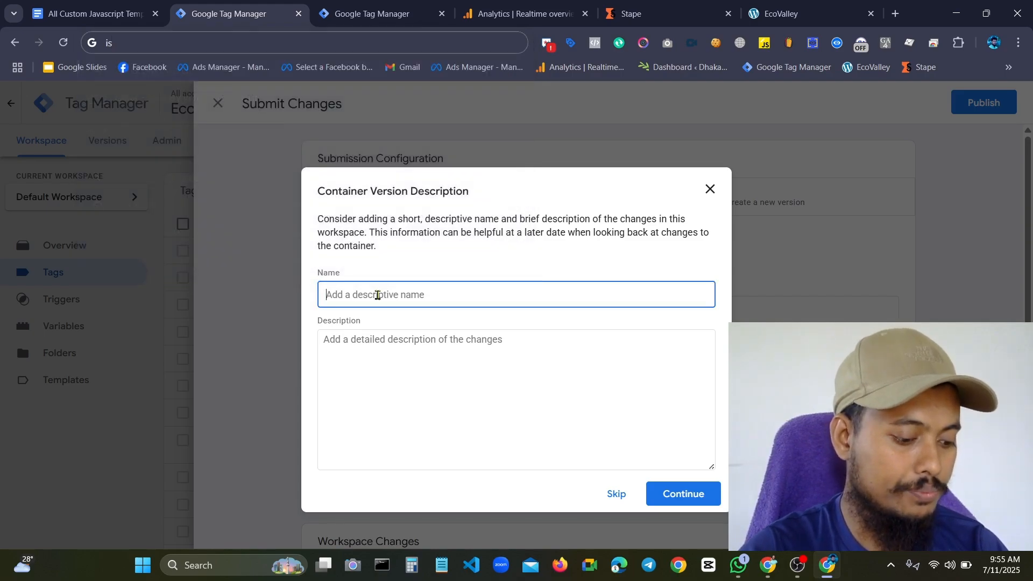
text(lid)
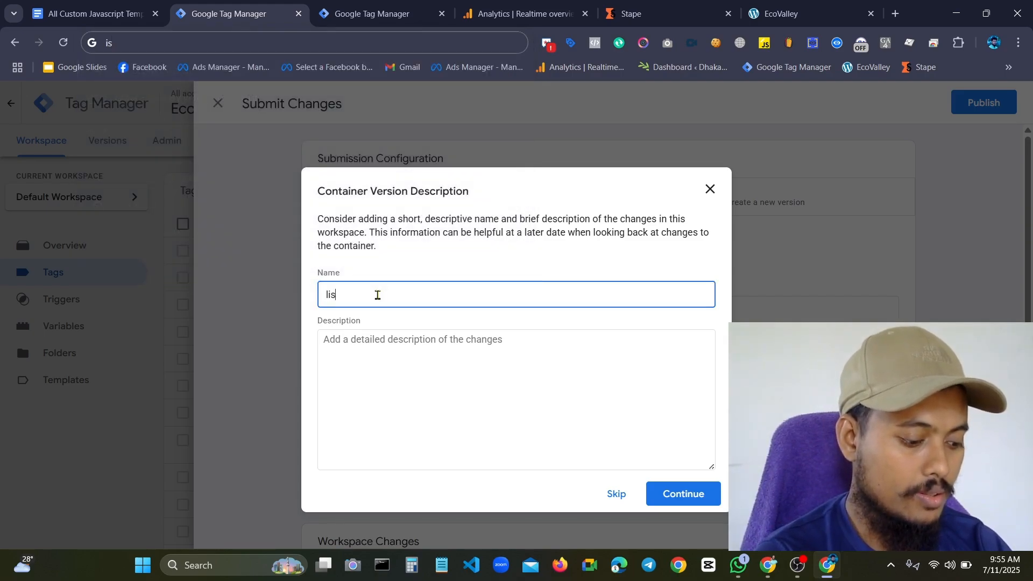
text(tenrt)
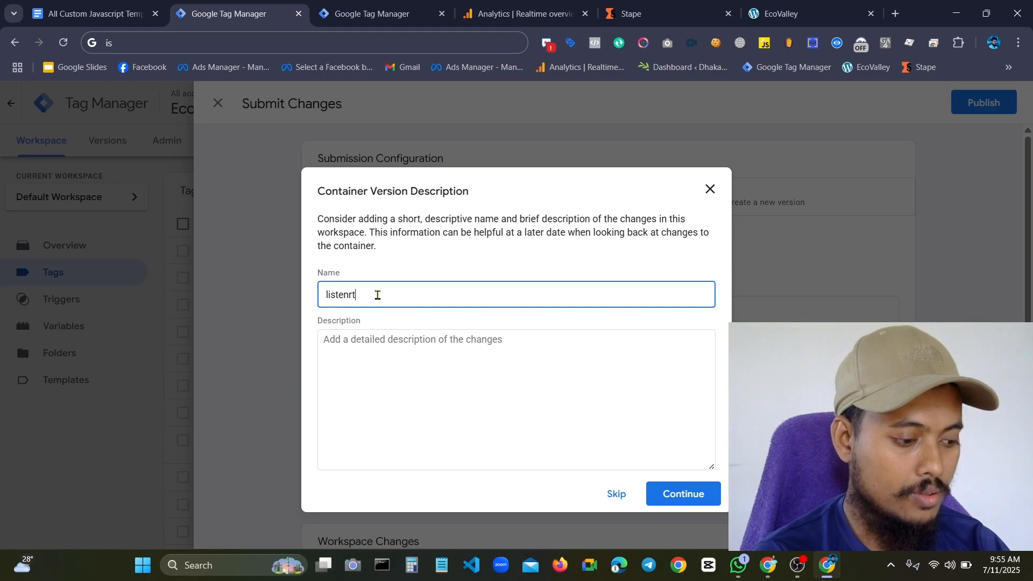
key(BackSpace)
key(BackSpace)
text(er added)
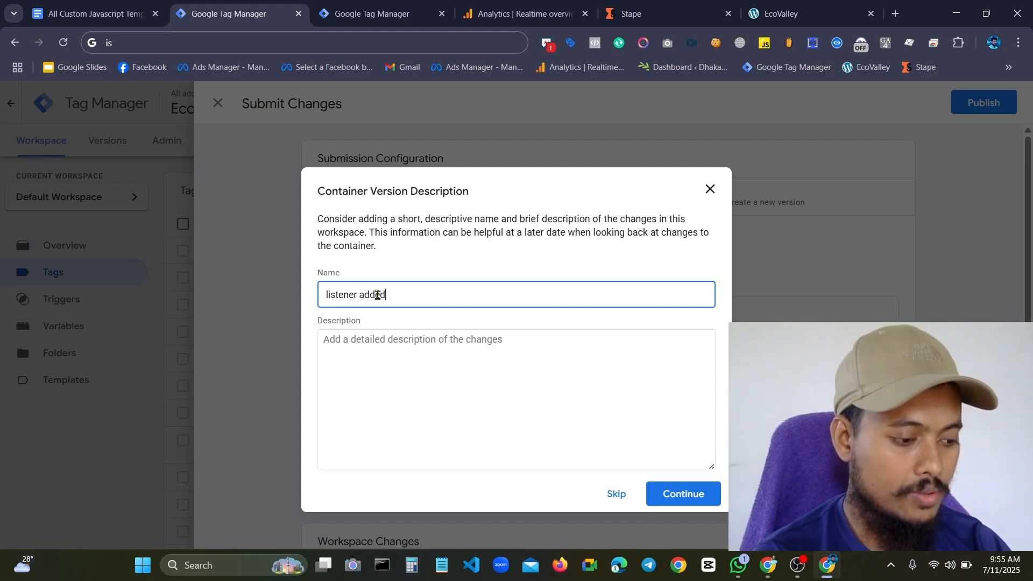
Finish publishing the container version, close its version summary and return to the workspace
click(669, 494)
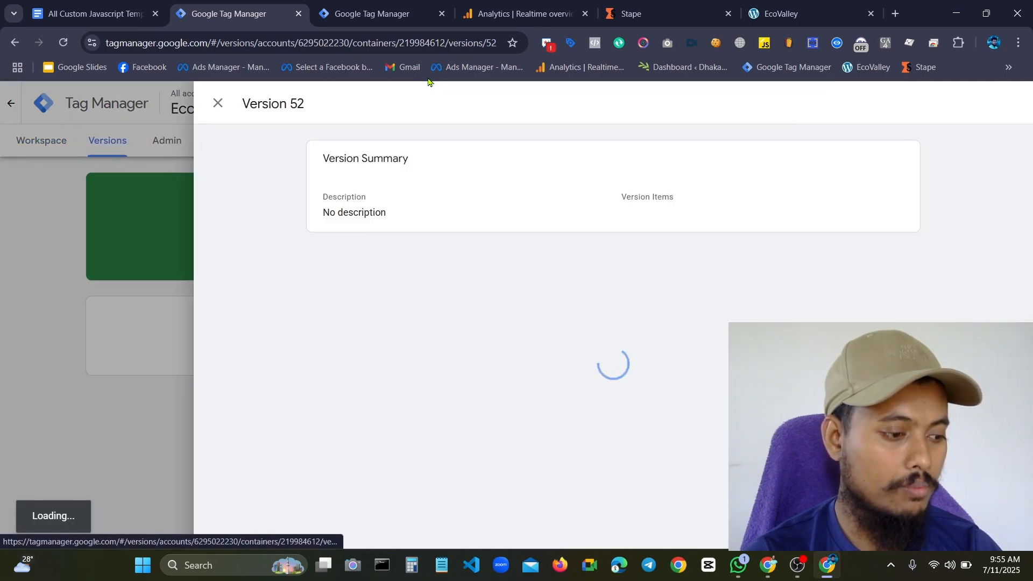
click(219, 106)
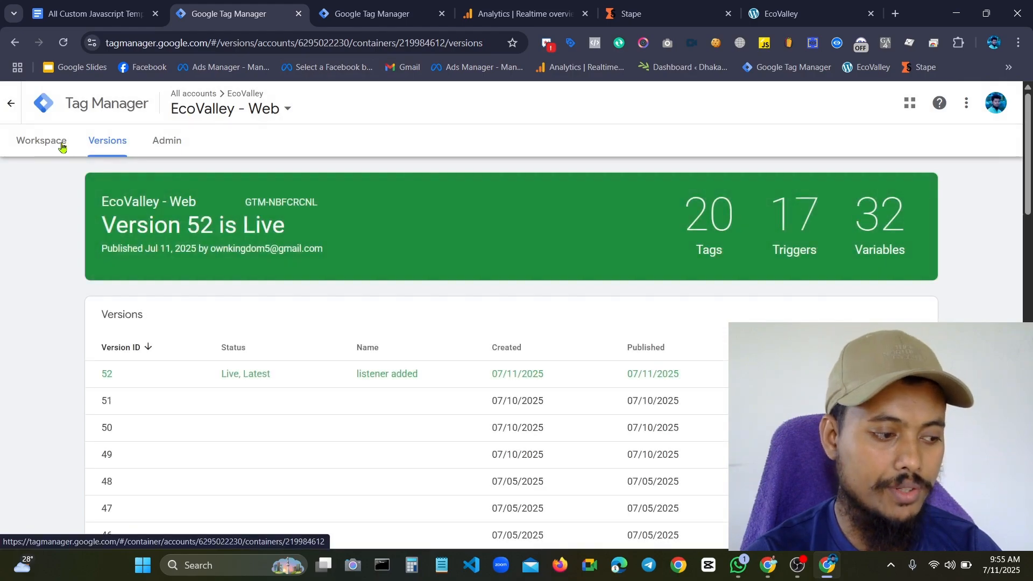
click(61, 146)
click(913, 150)
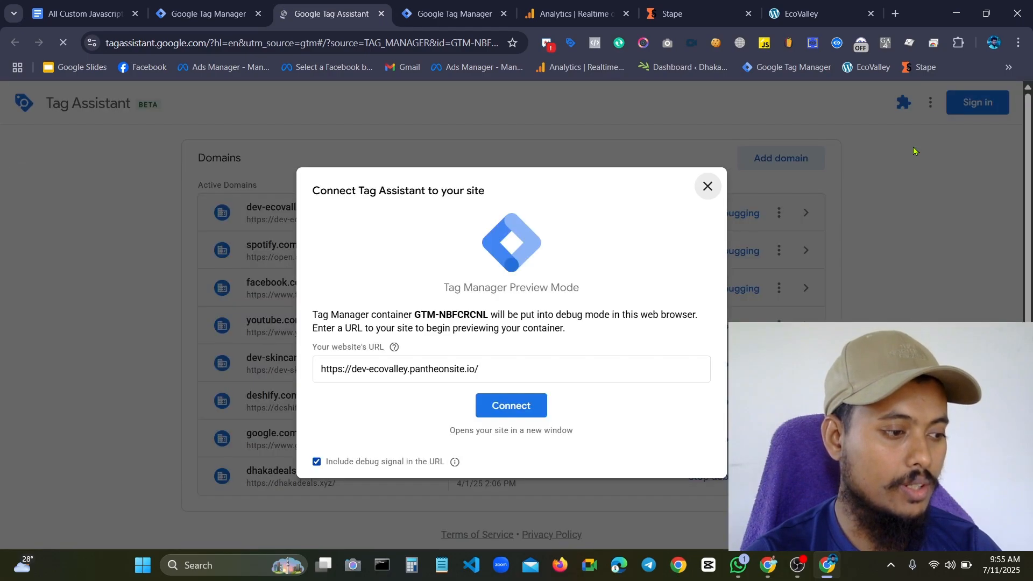
click(528, 410)
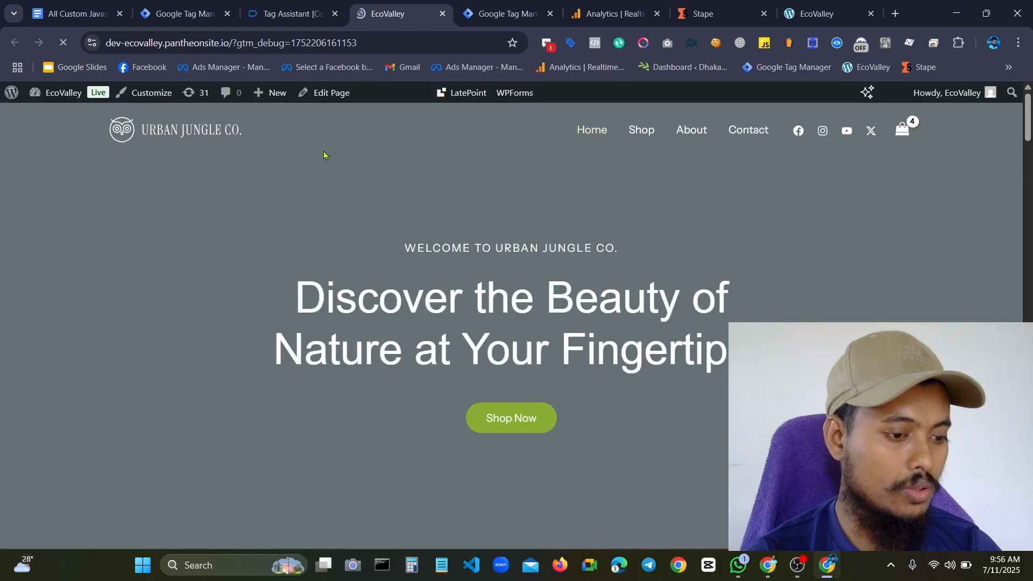
scroll(344, 155, down, 3)
scroll(307, 160, down, 10)
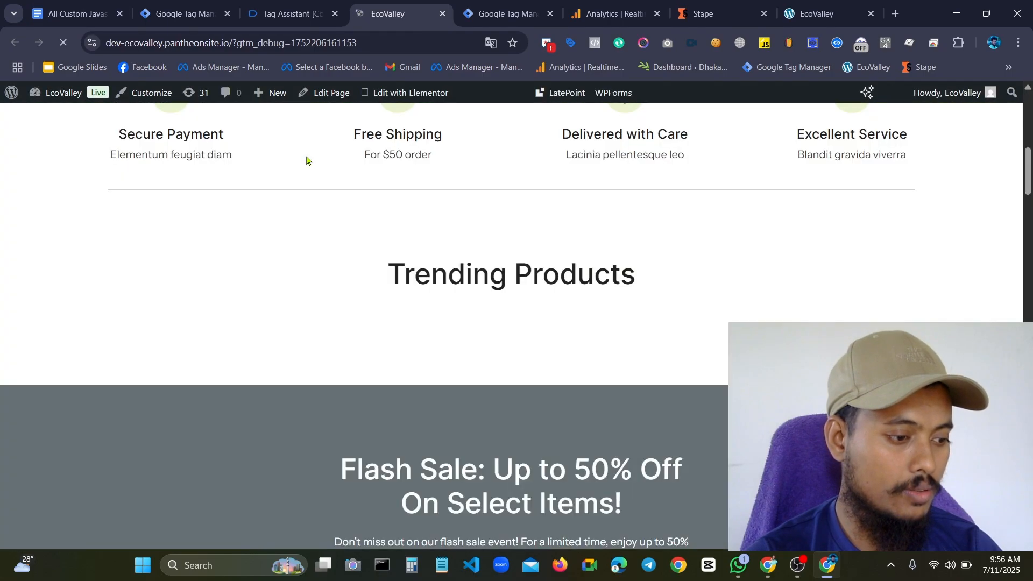
scroll(350, 167, down, 8)
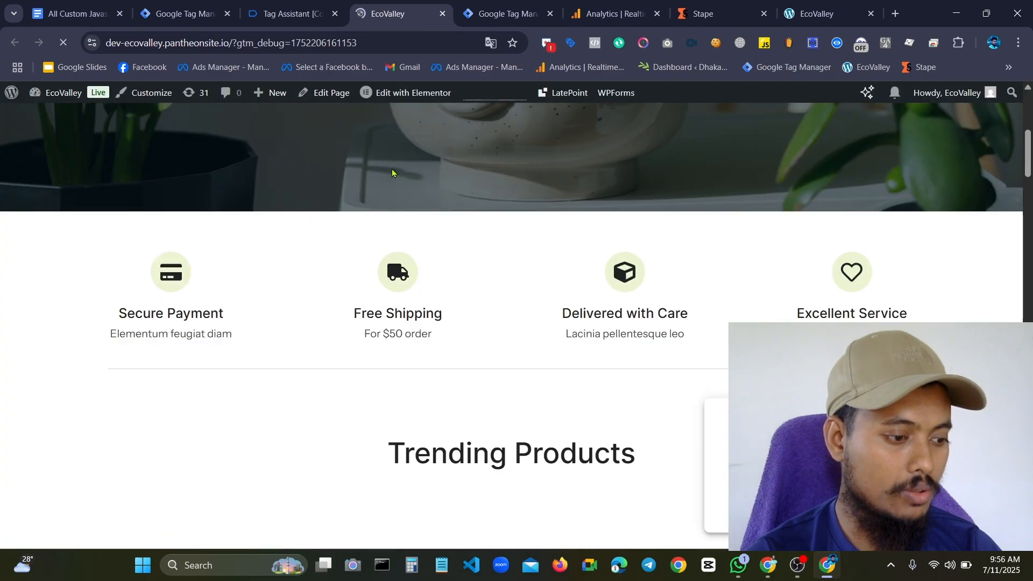
scroll(393, 172, down, 12)
scroll(491, 212, up, 20)
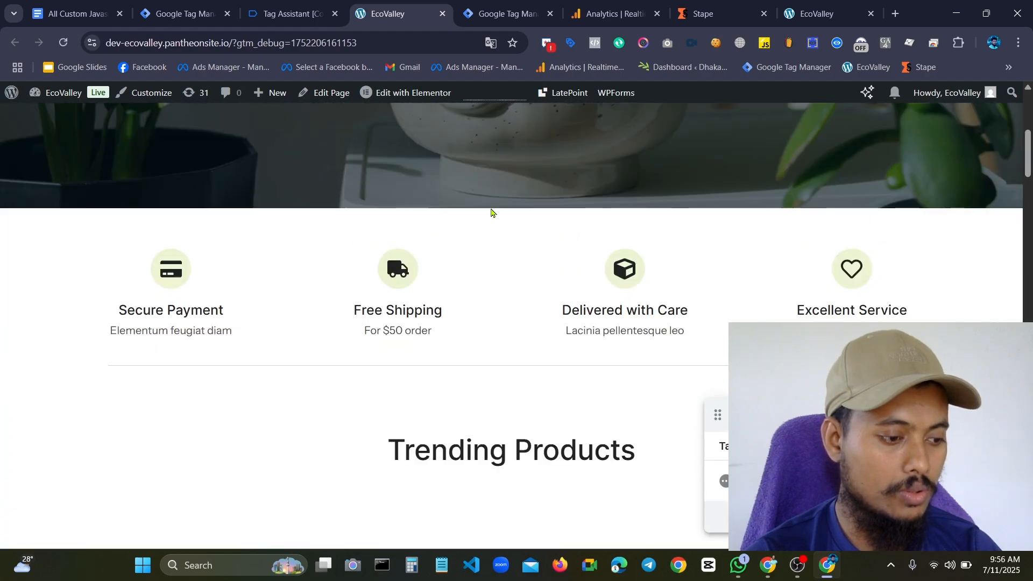
scroll(483, 142, down, 9)
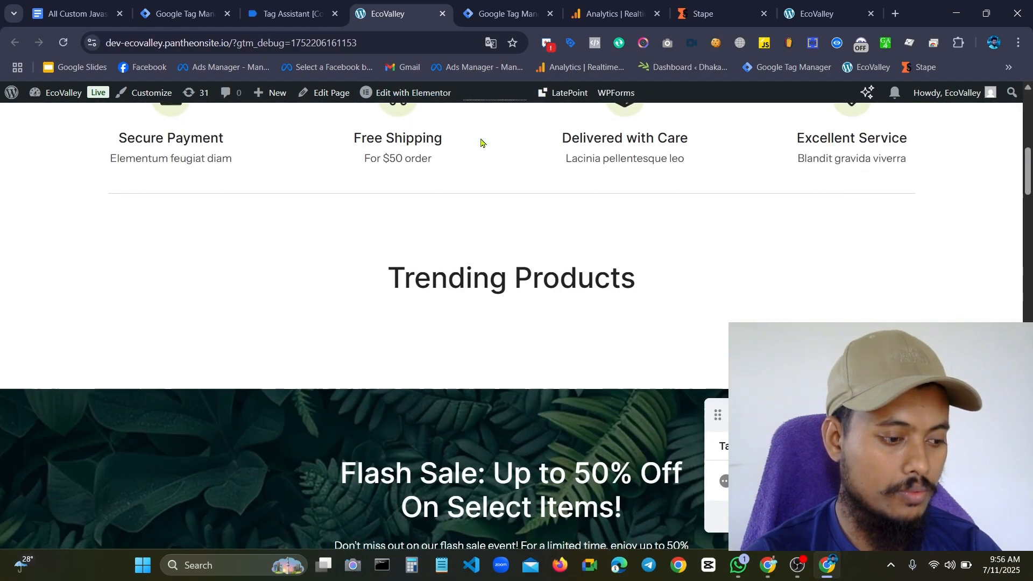
scroll(482, 142, up, 10)
click(291, 13)
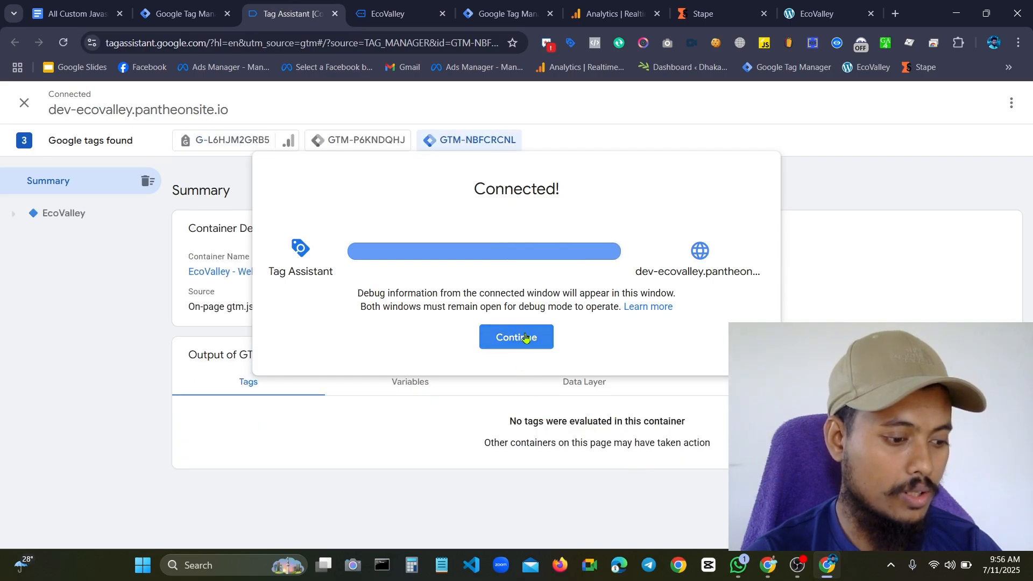
click(526, 338)
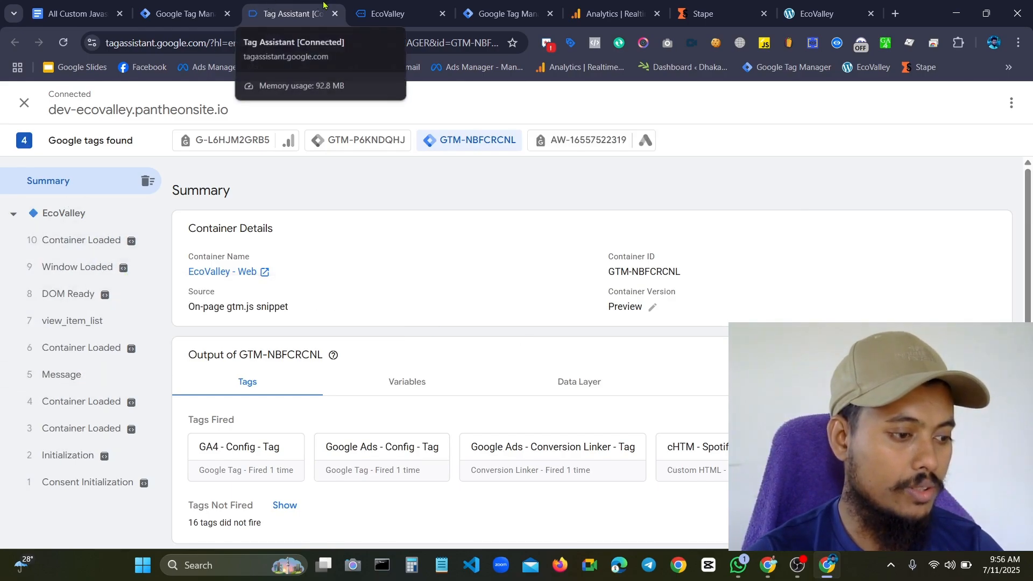
Find the embedded Spotify player for "Pal Pal" on the connected EcoValley home page and move the Tag Assistant badge away from it
click(388, 13)
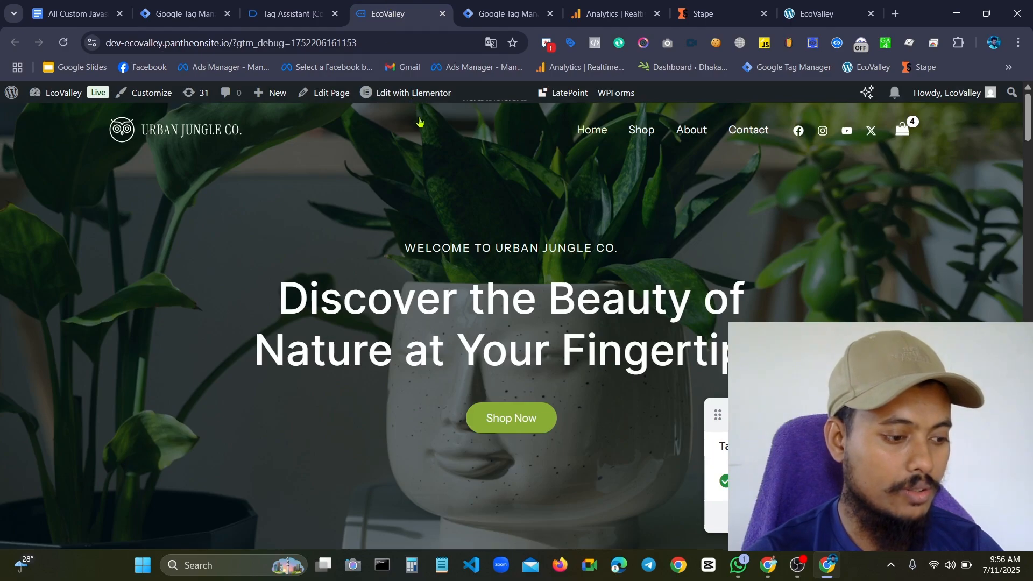
scroll(455, 202, down, 20)
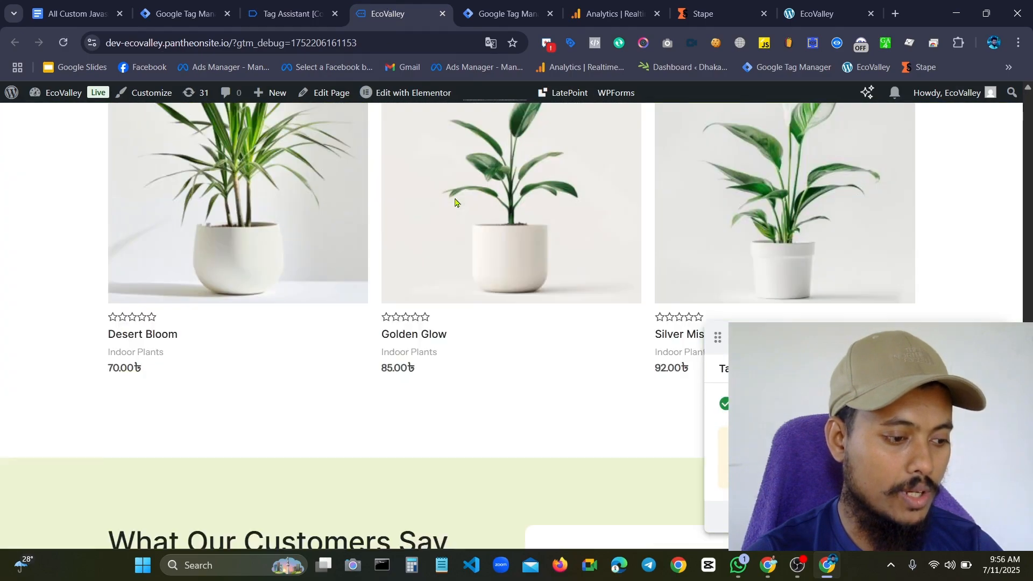
scroll(455, 202, down, 15)
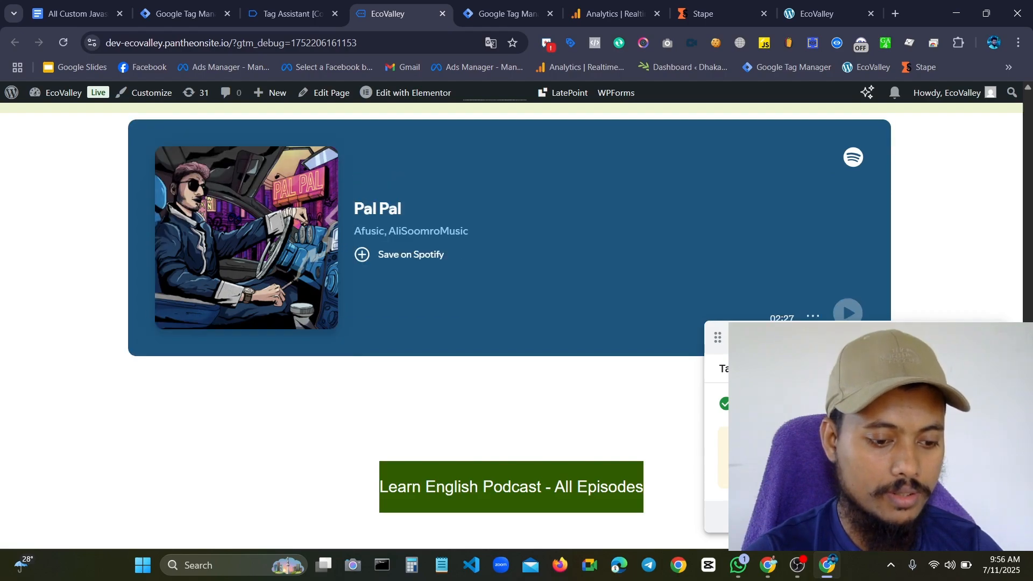
drag(718, 338, 239, 456)
scroll(608, 221, up, 3)
scroll(613, 212, down, 3)
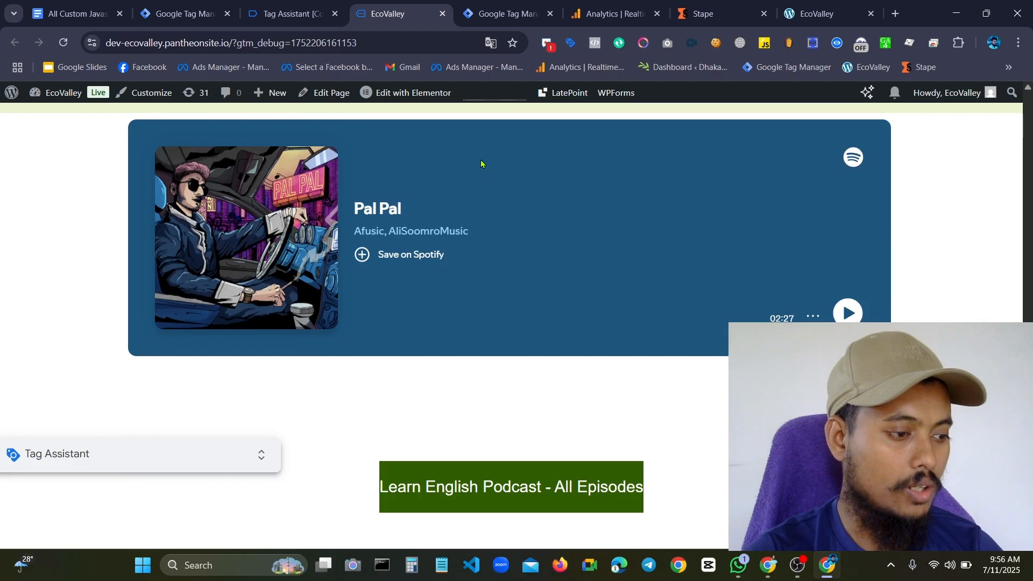
Play the "Pal Pal" track briefly in the embedded Spotify player and pause it
click(290, 13)
click(409, 14)
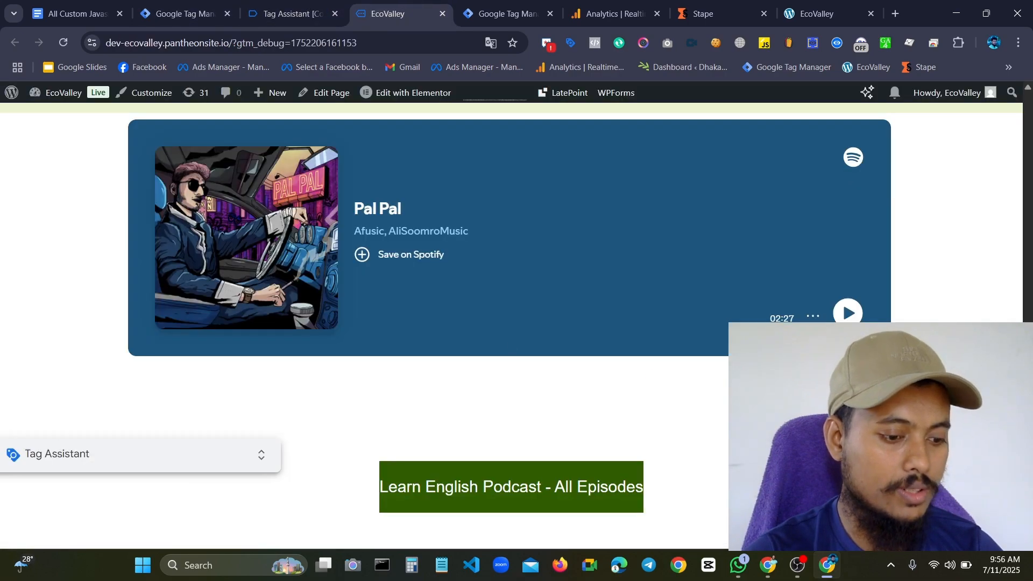
click(848, 315)
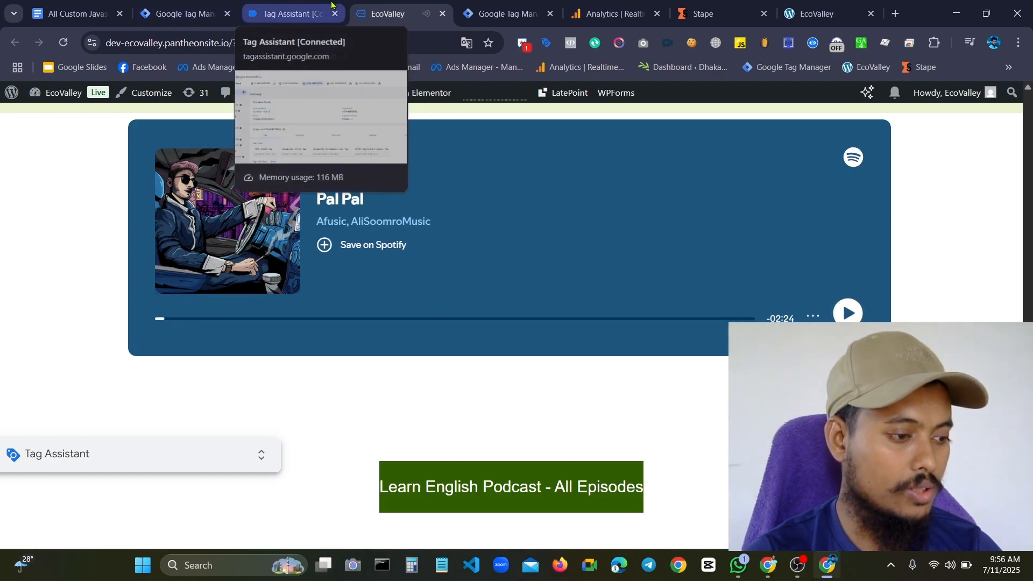
Open the earliest spotifyEvent, number 14, in Tag Assistant and expand its dataLayer.push API call
click(272, 6)
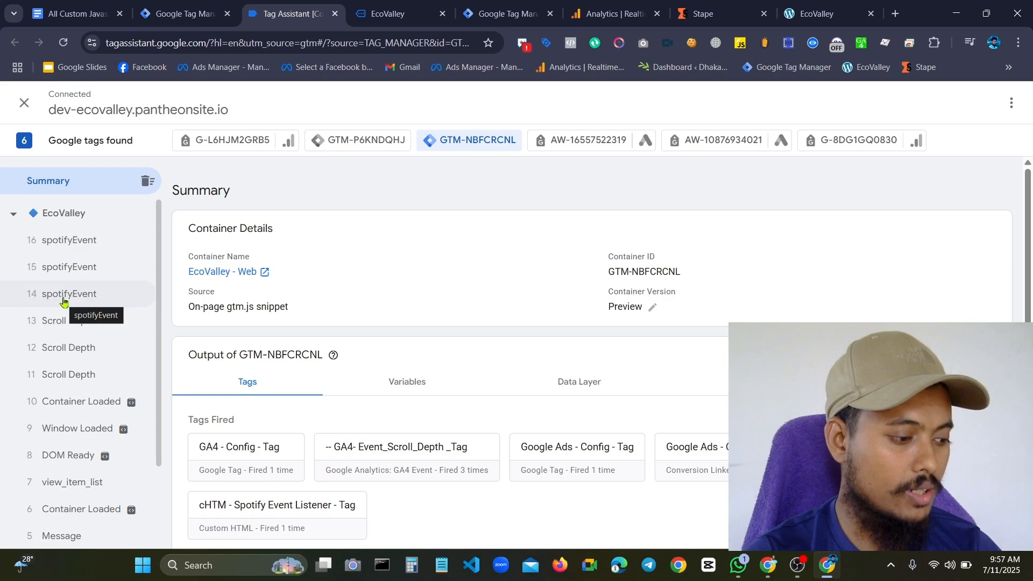
scroll(377, 431, down, 1)
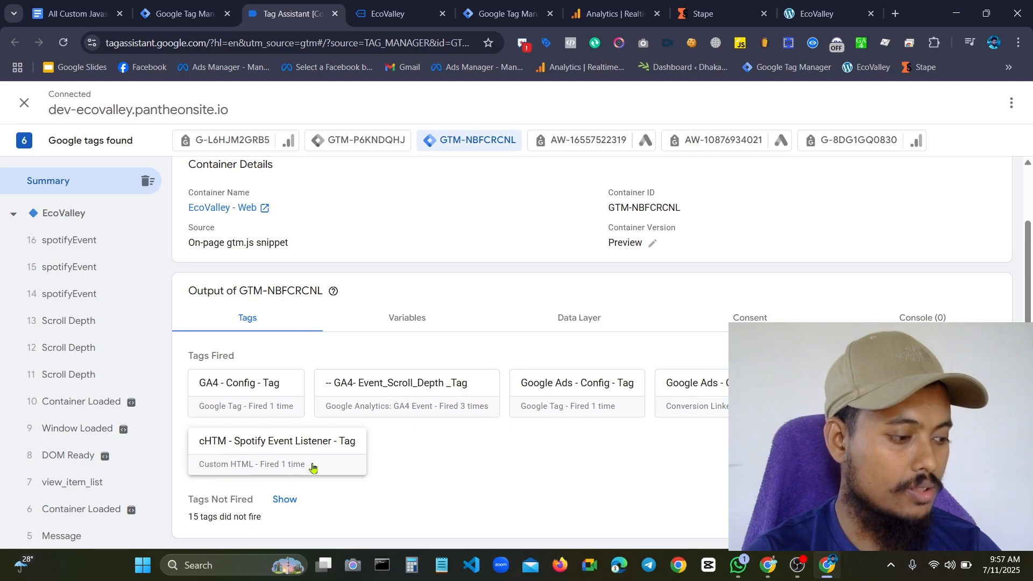
click(71, 294)
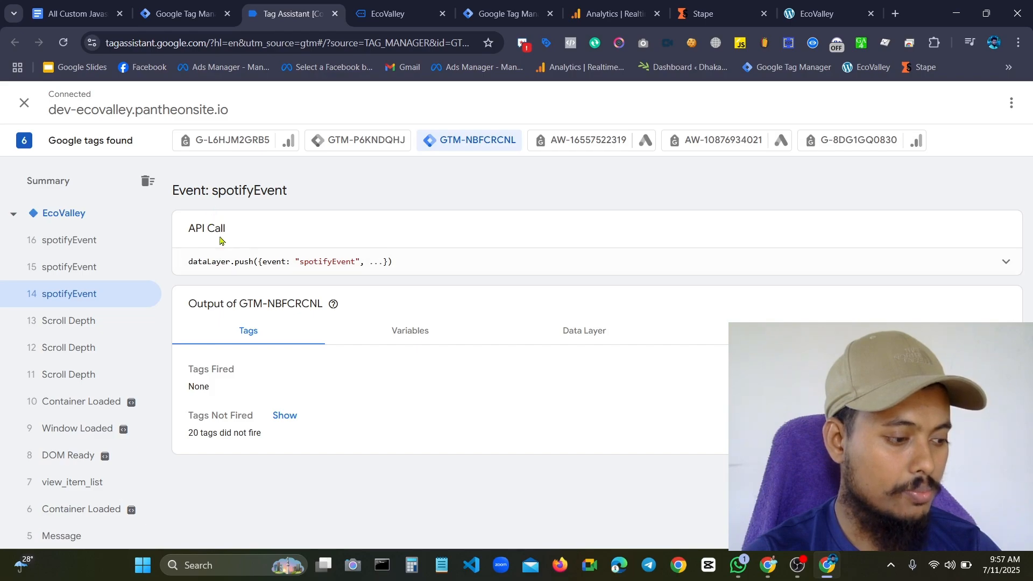
click(984, 270)
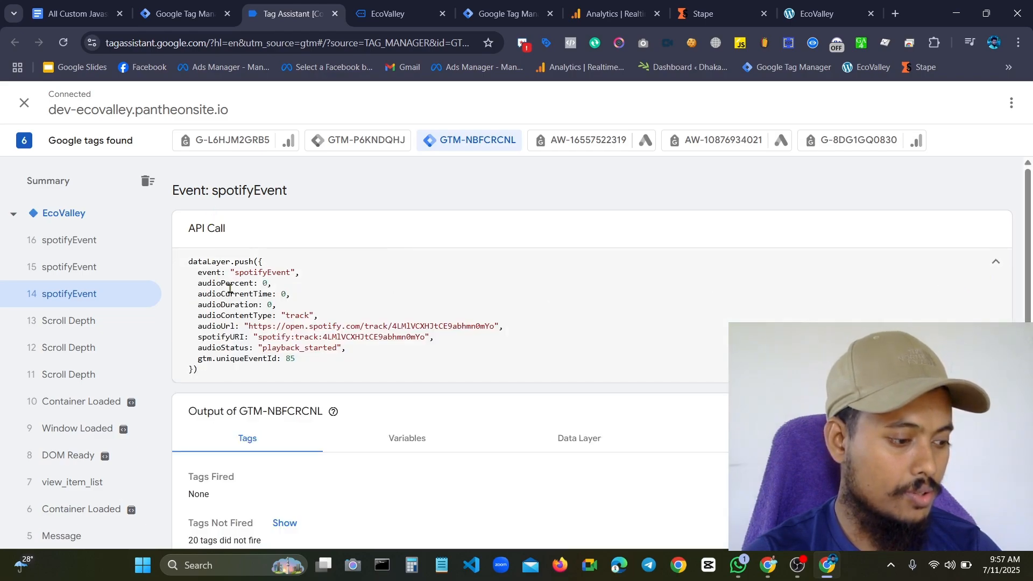
Examine the parameters pushed with spotifyEvent 14, especially audioContentType and audioStatus
drag(189, 262, 281, 264)
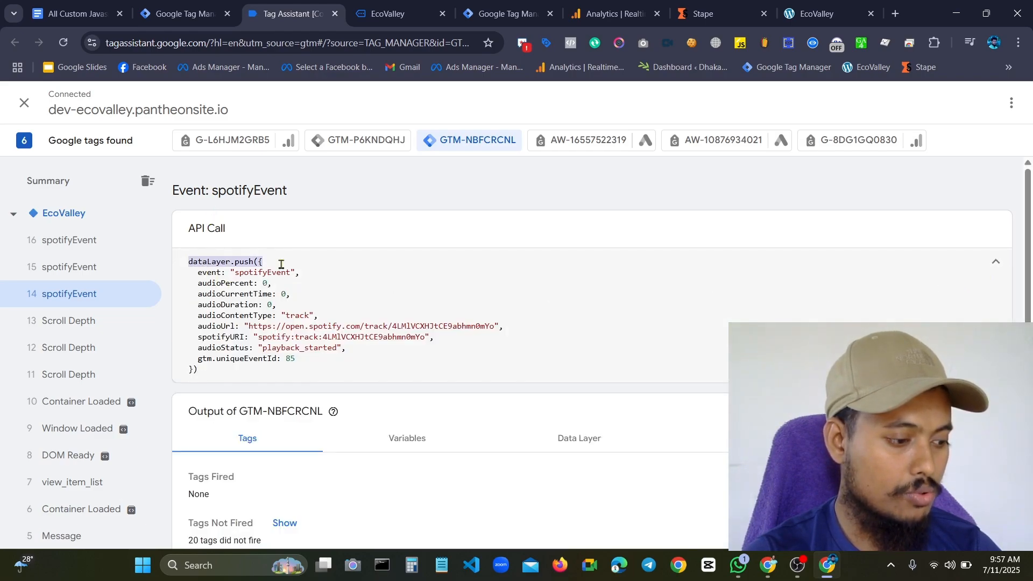
click(212, 335)
drag(248, 347, 190, 275)
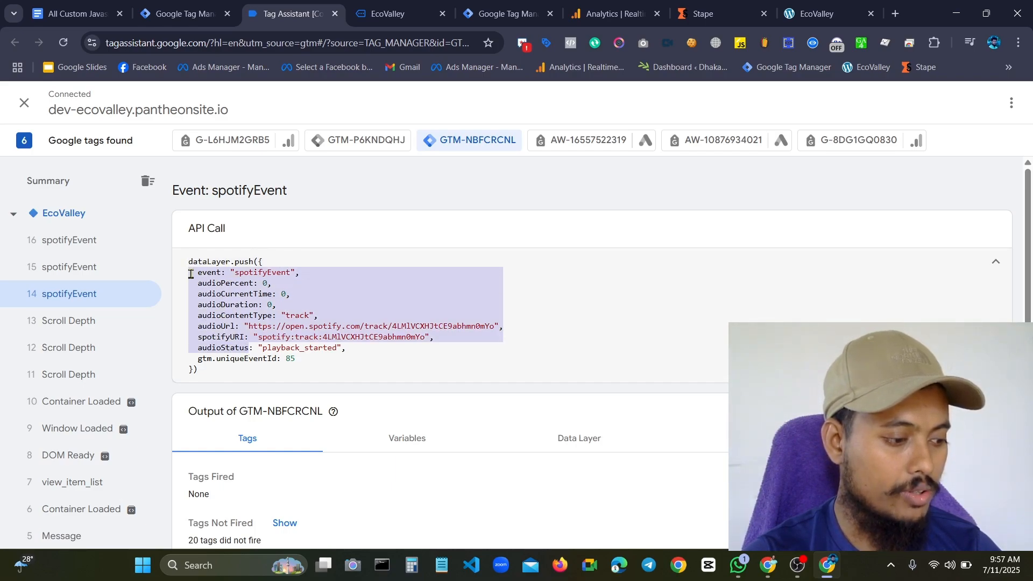
click(432, 292)
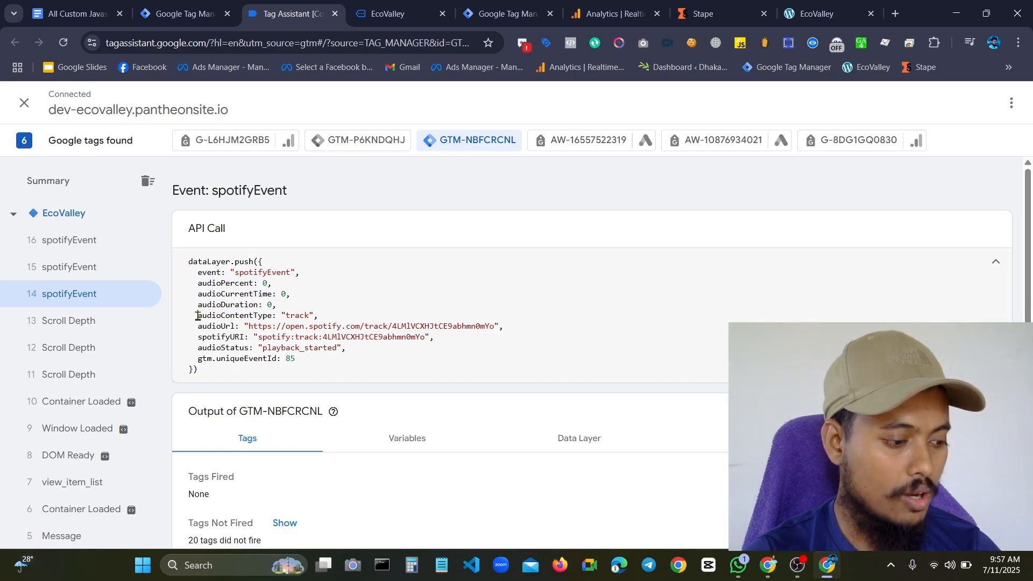
drag(197, 317, 326, 315)
click(294, 315)
click(326, 314)
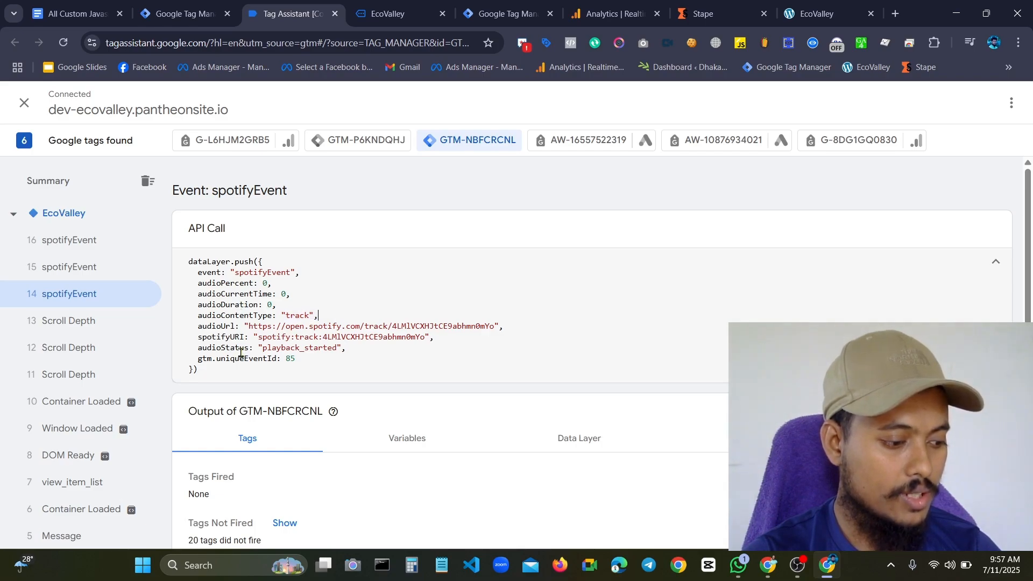
drag(198, 348, 338, 358)
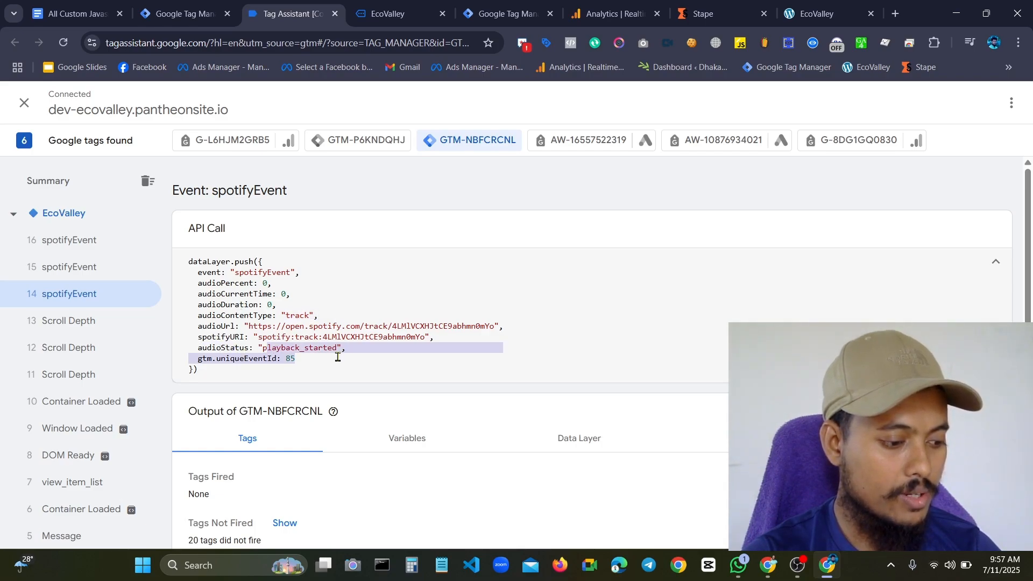
click(348, 357)
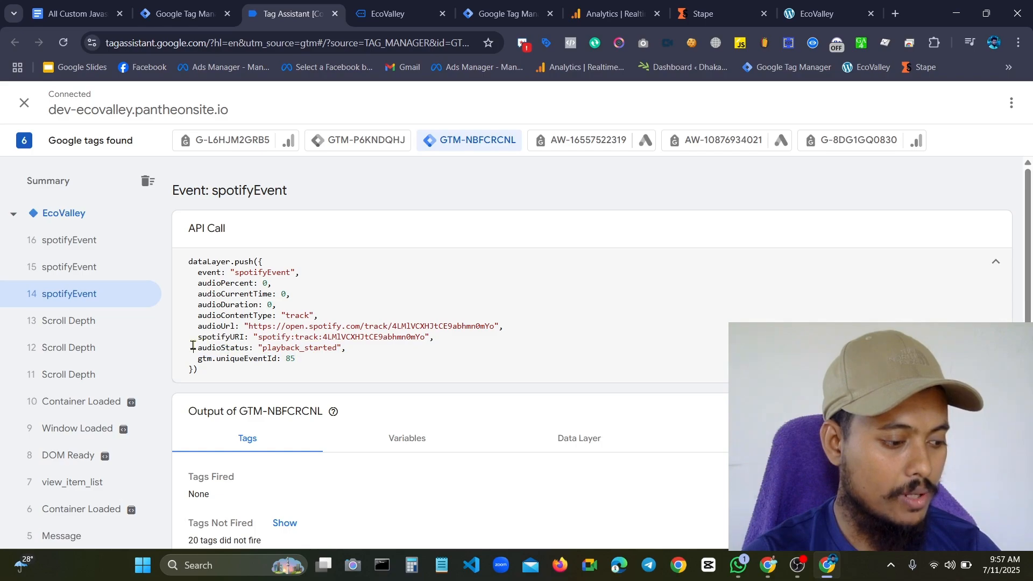
drag(193, 346, 323, 349)
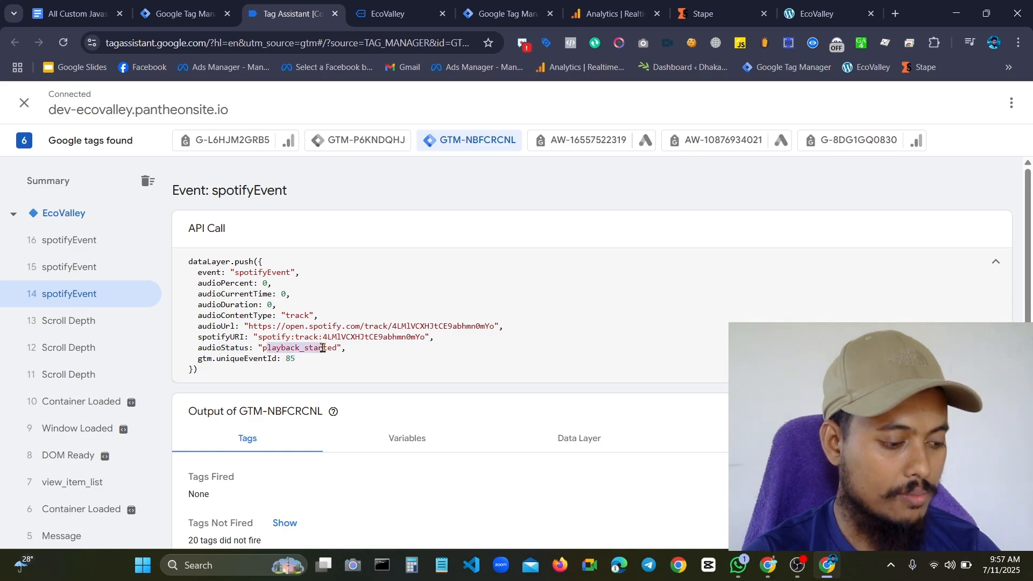
click(323, 348)
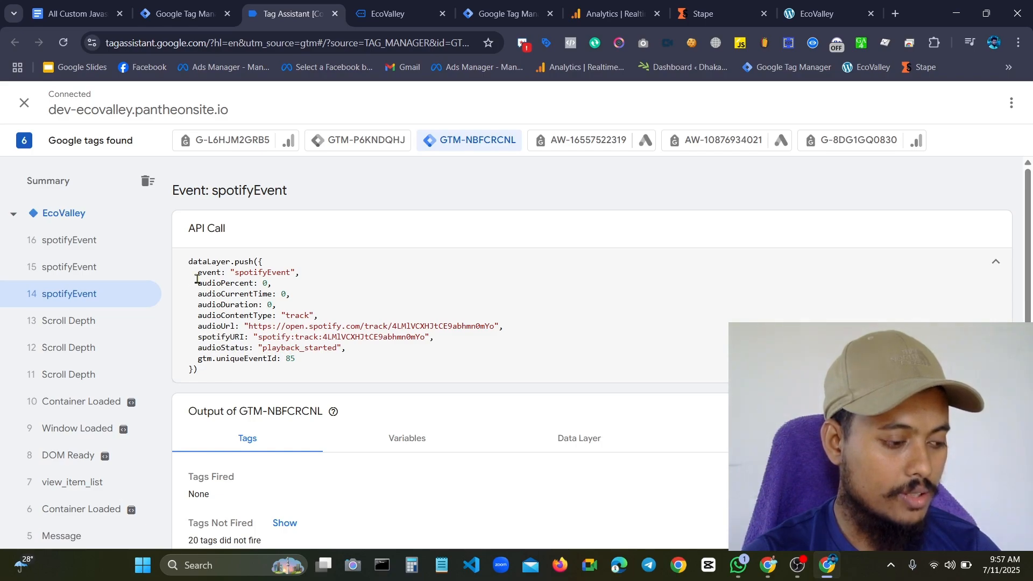
Review the whole data layer push of spotifyEvent 14 again, focusing on the event name and audioUrl
mouse_move(197, 273)
mouse_down()
mouse_move(213, 347)
mouse_move(344, 349)
mouse_move(196, 326)
mouse_move(200, 261)
mouse_up()
click(373, 354)
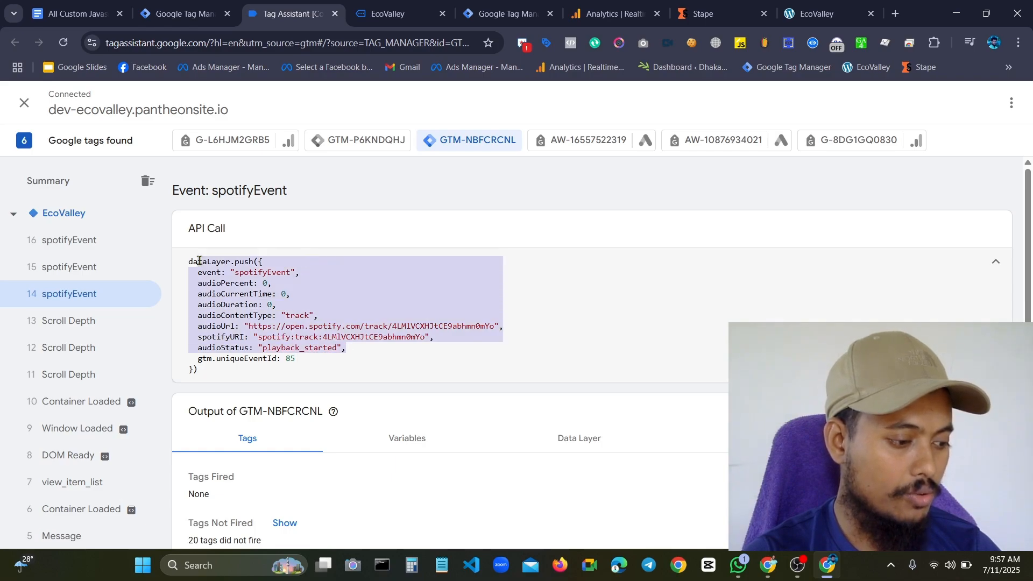
click(199, 271)
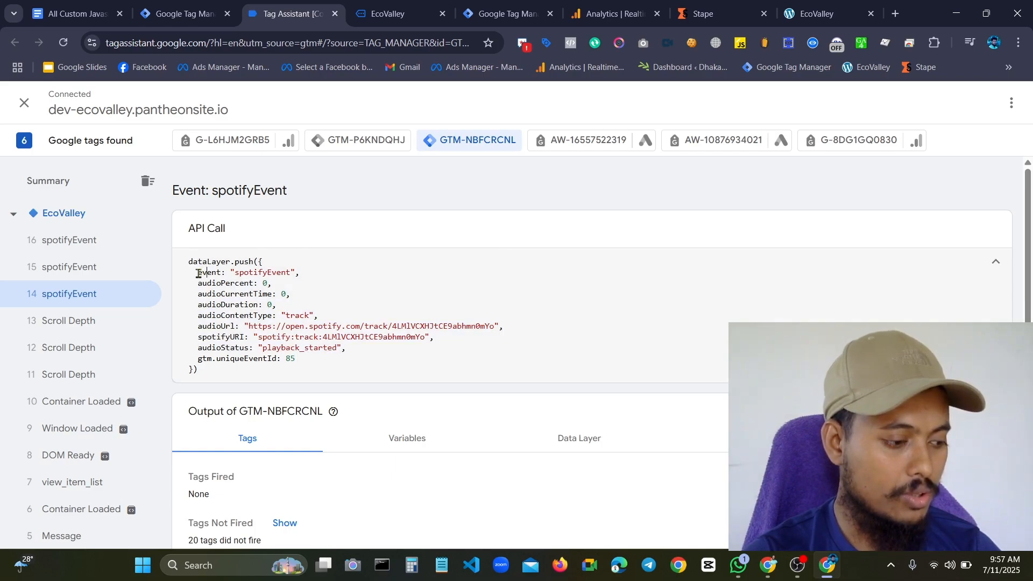
drag(199, 274, 299, 271)
click(293, 275)
click(349, 285)
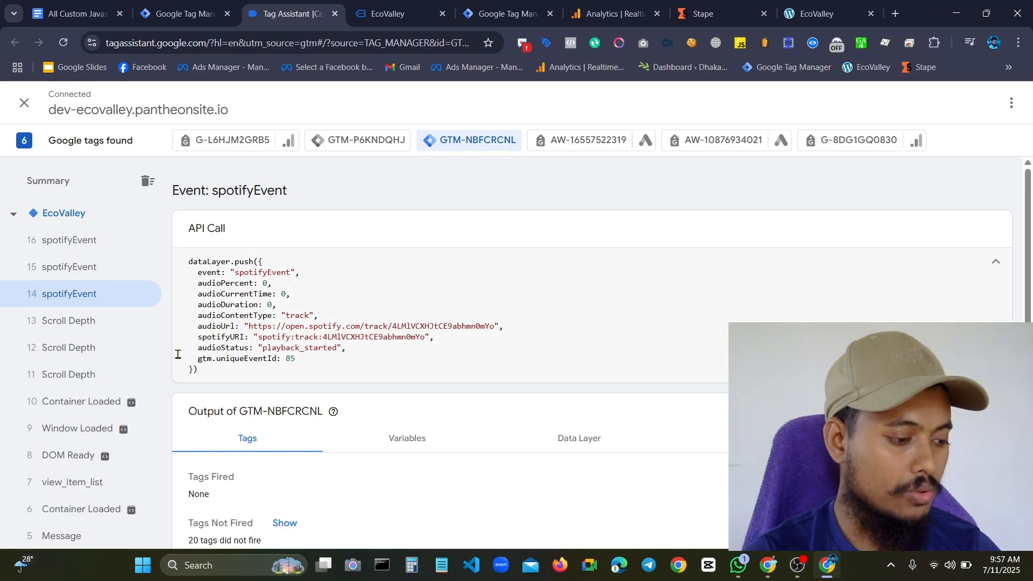
drag(198, 327, 260, 320)
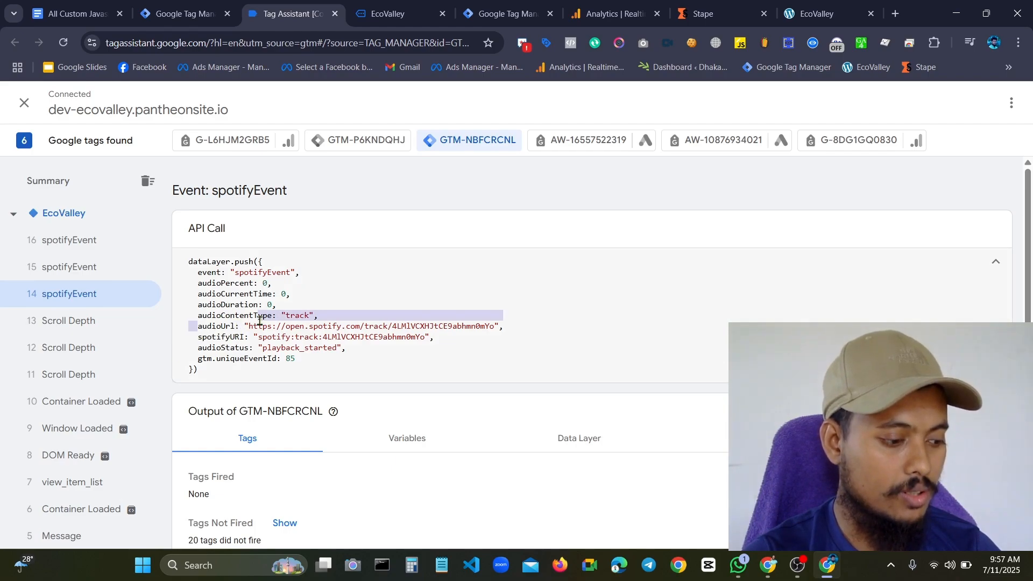
click(257, 326)
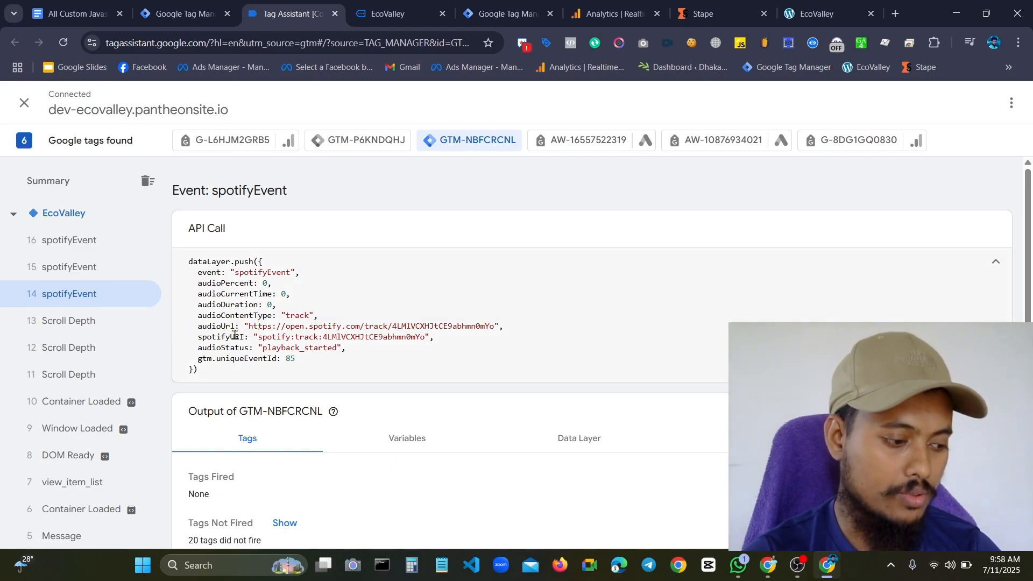
Open spotifyEvent 15 in Tag Assistant and examine its audioPercent and audioCurrentTime parameters
click(113, 269)
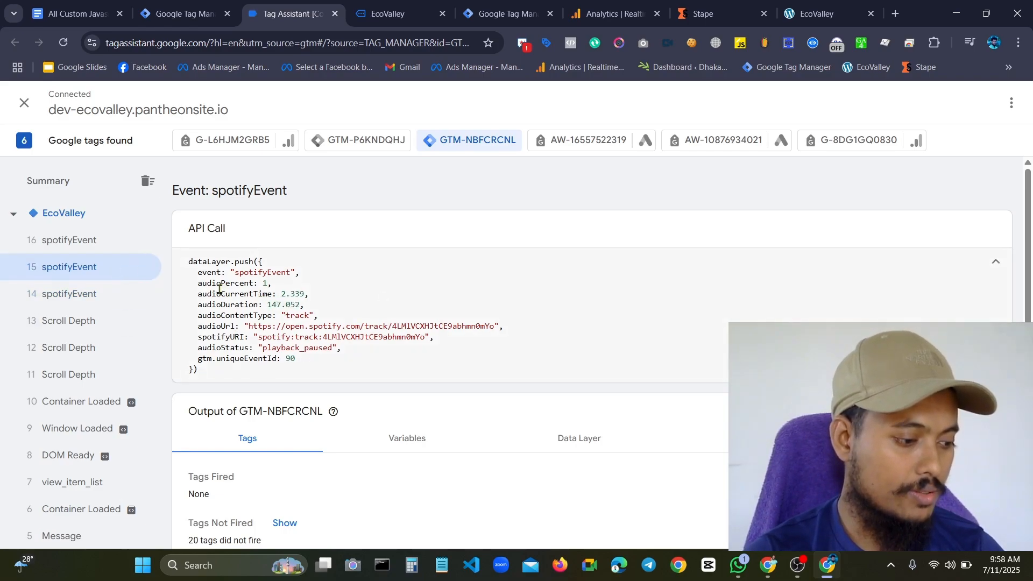
drag(199, 285, 274, 288)
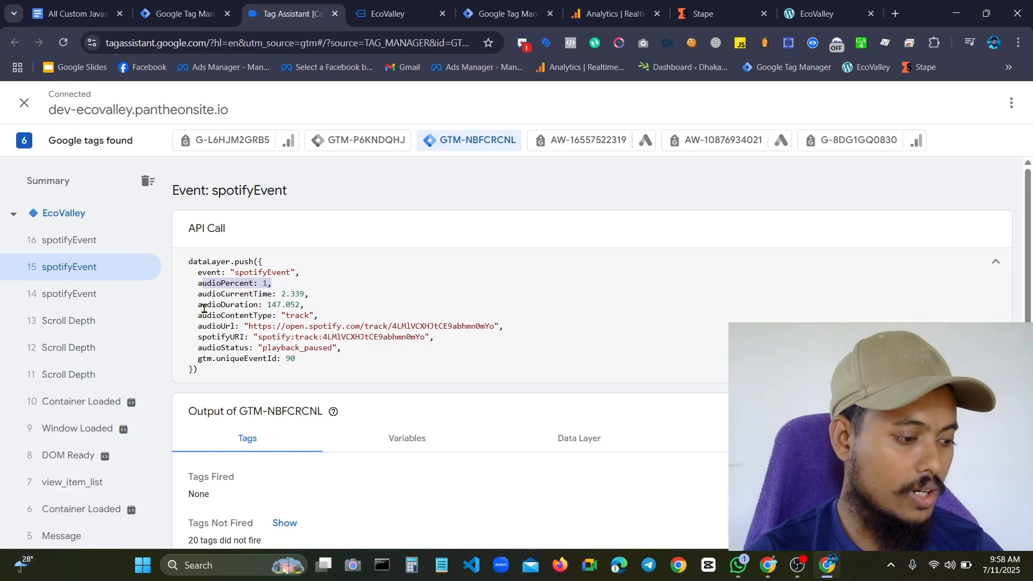
drag(204, 305, 236, 293)
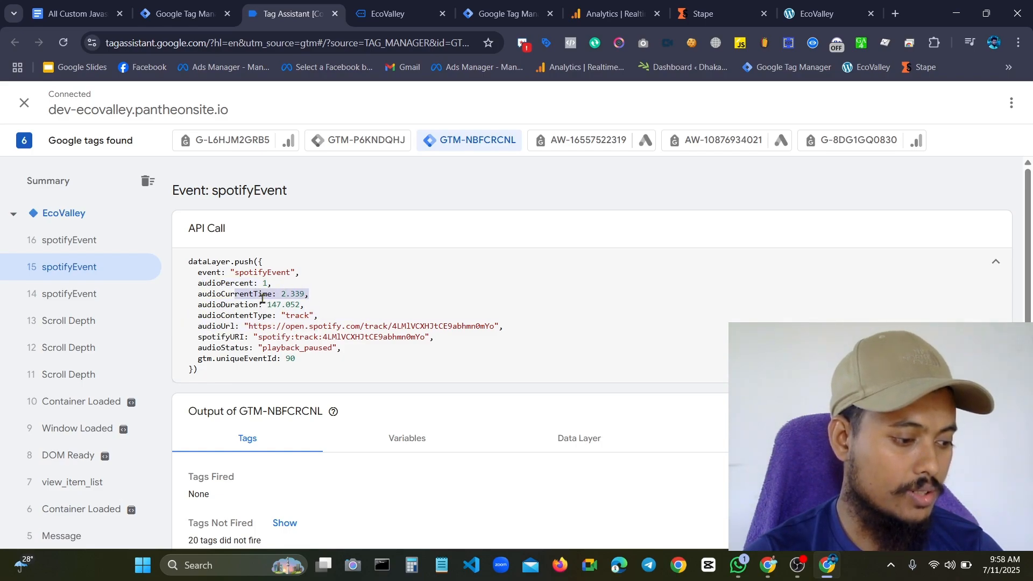
click(264, 299)
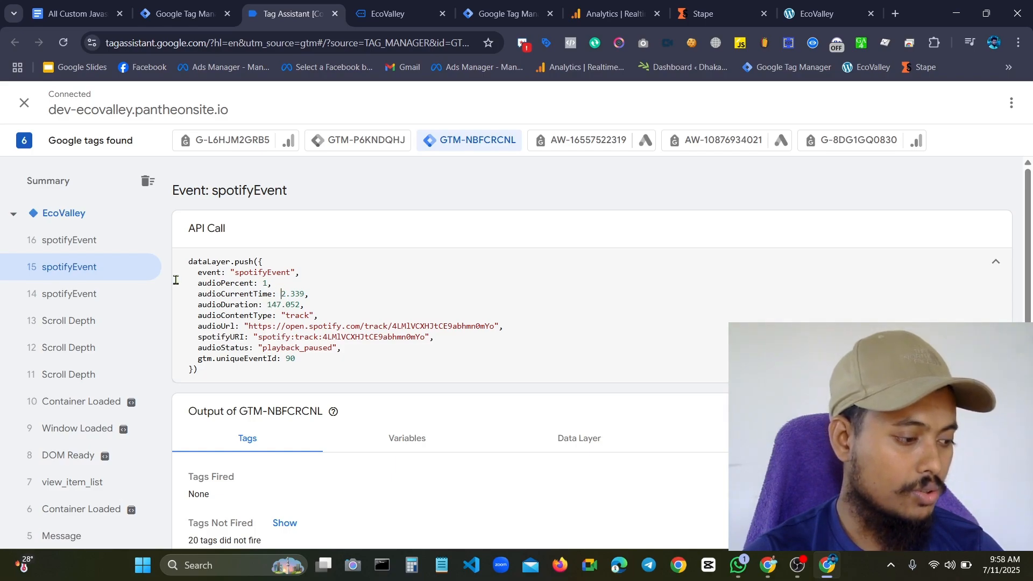
Compare the audioStatus parameter across spotifyEvents 16, 14 and 15
click(94, 247)
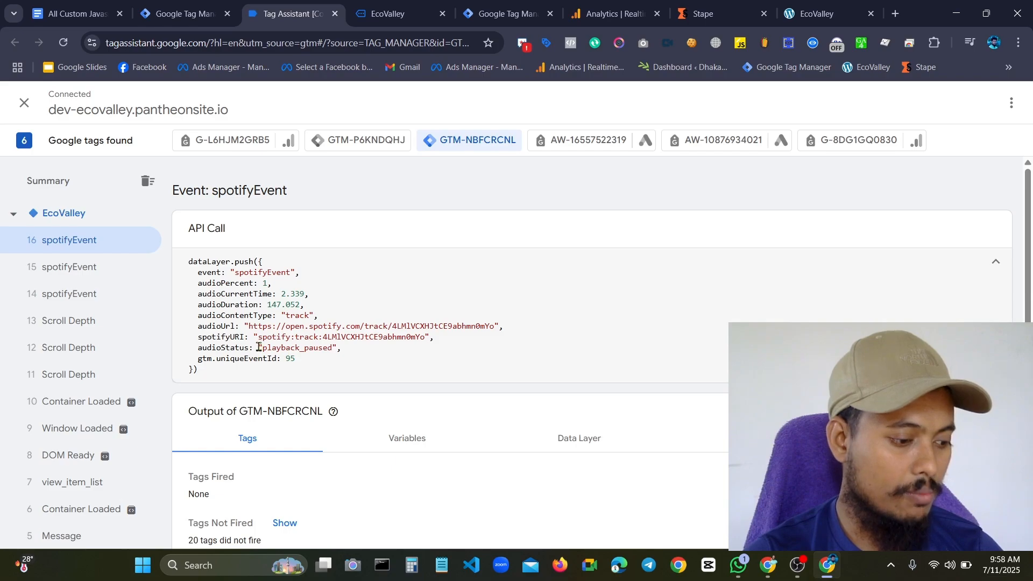
drag(259, 347, 347, 345)
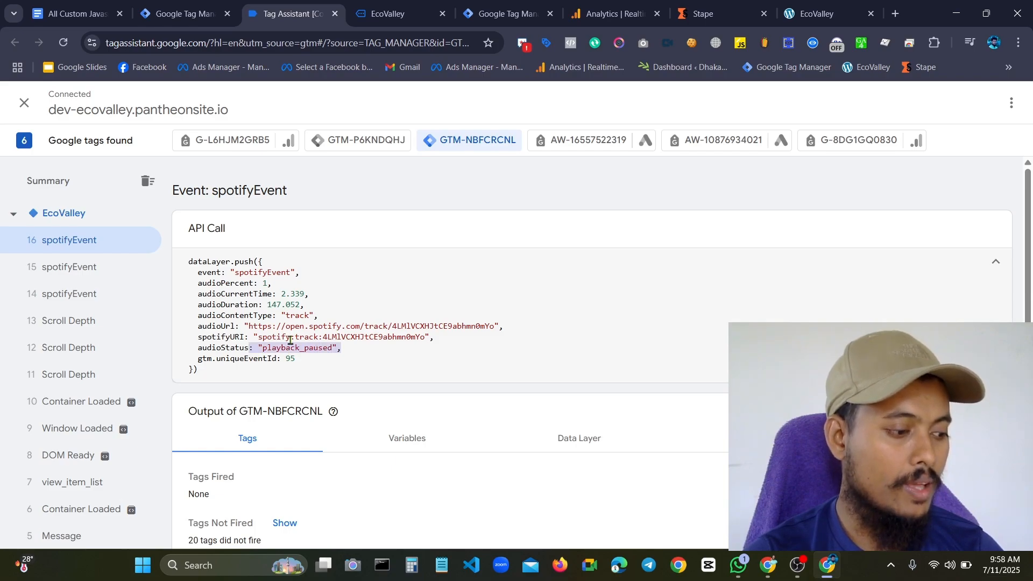
click(85, 295)
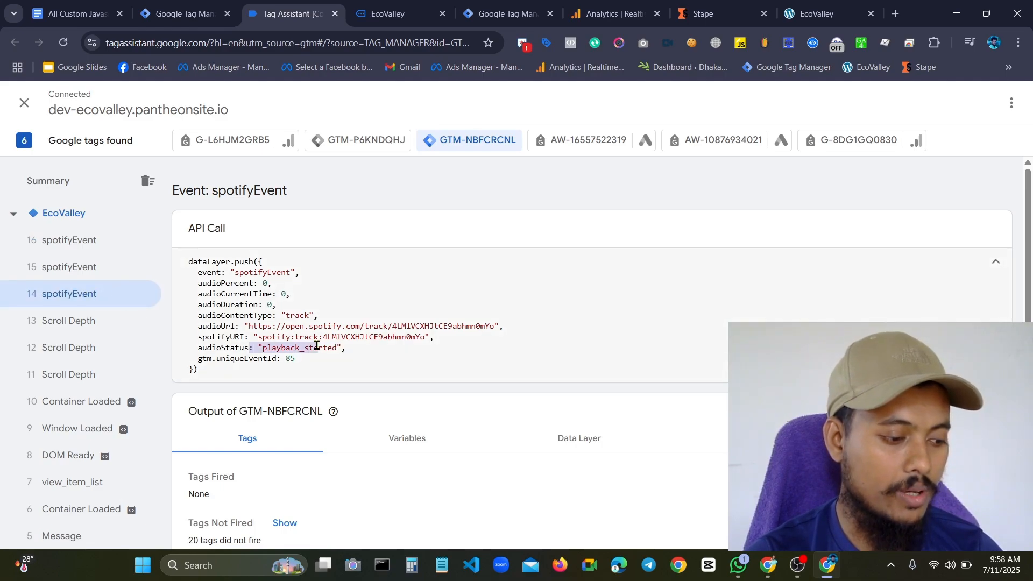
click(69, 267)
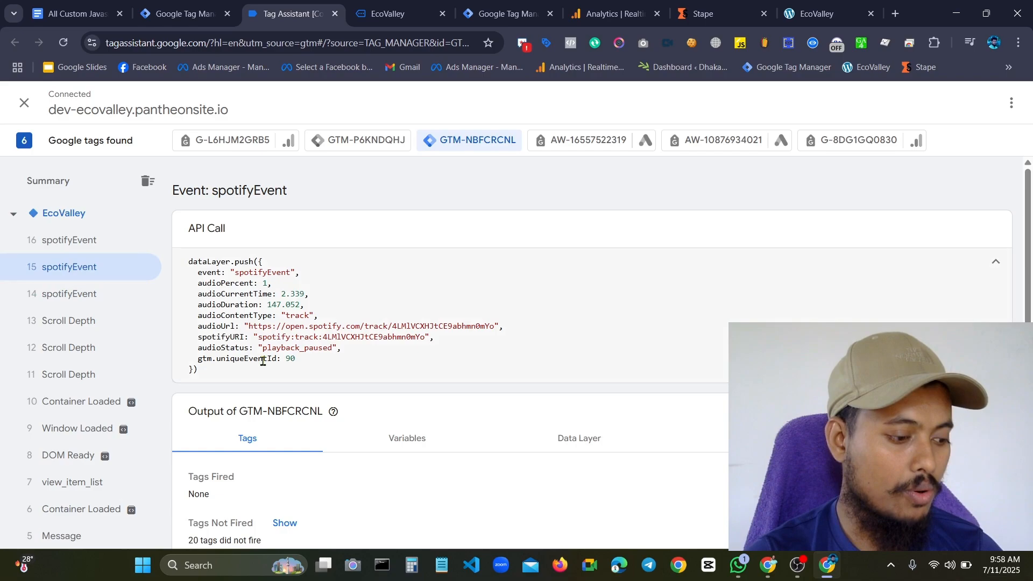
click(68, 245)
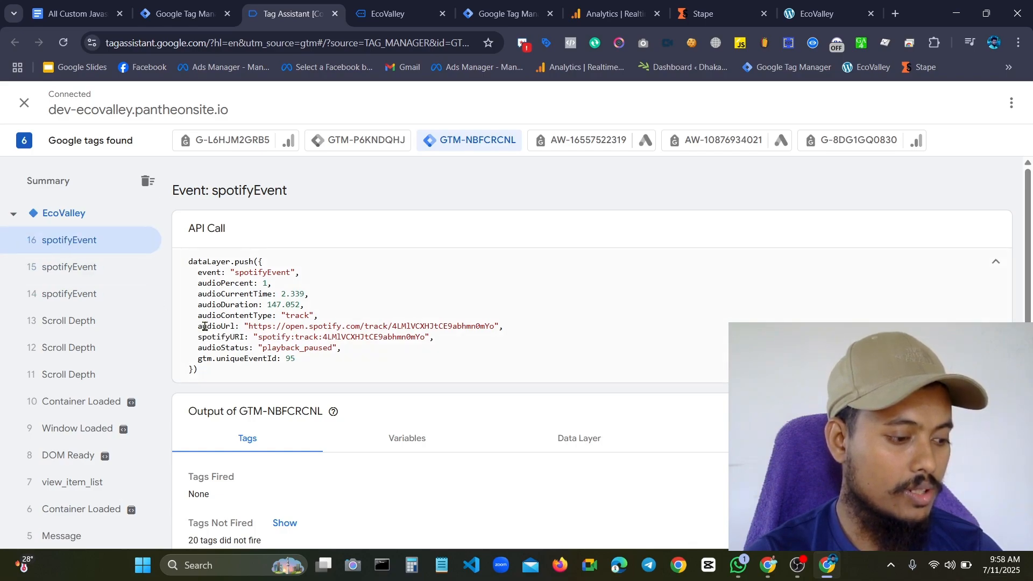
Examine audioDuration, audioContentType and audioCurrentTime in spotifyEvent 15, and check audioStatus in spotifyEvent 16
click(86, 267)
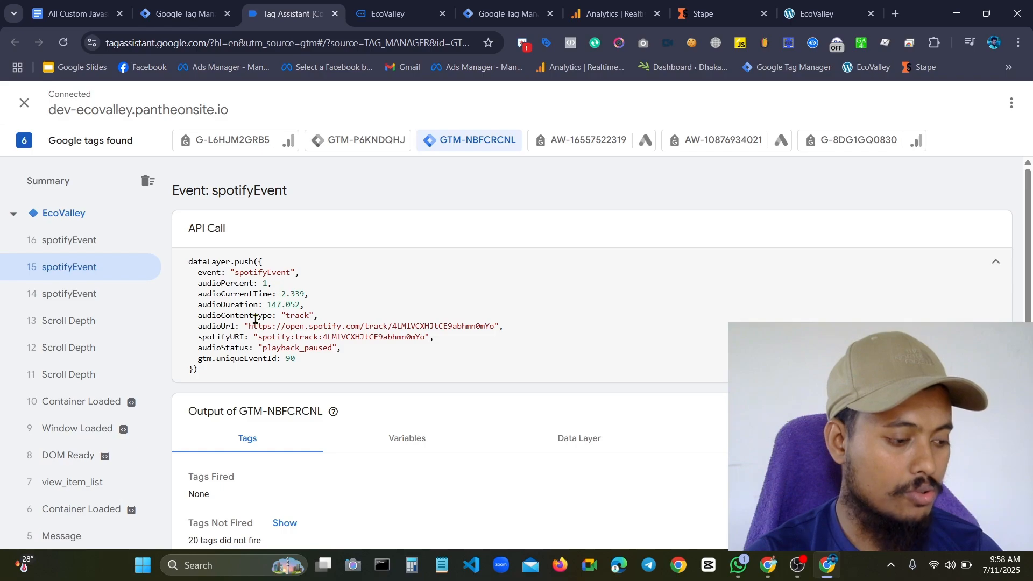
drag(244, 308, 347, 315)
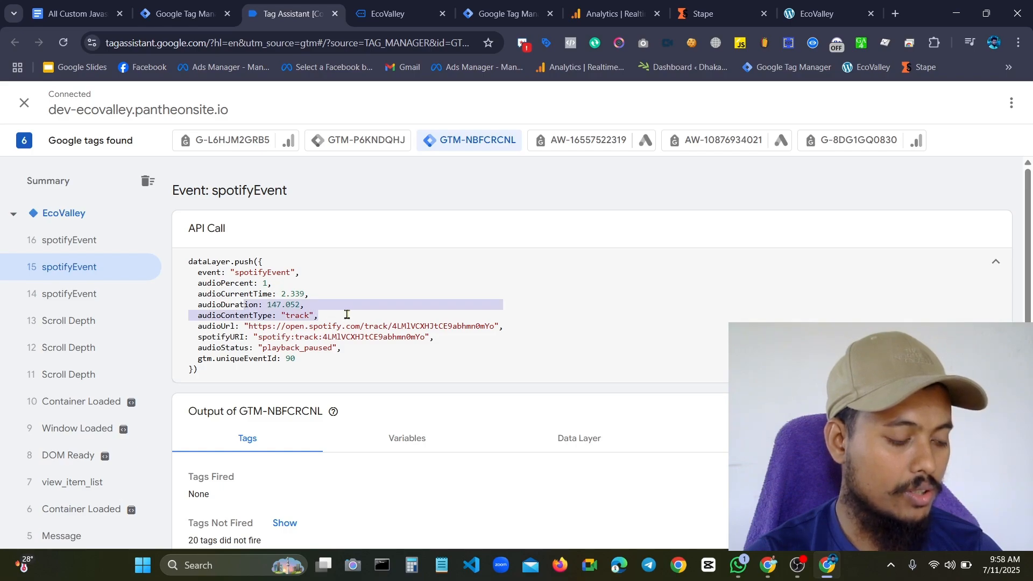
click(277, 294)
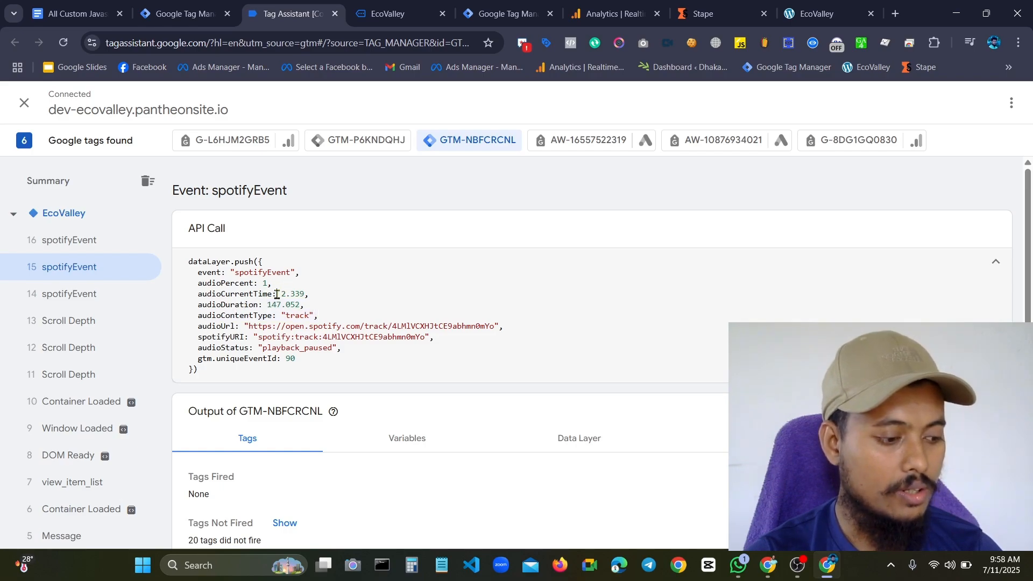
drag(277, 294, 298, 294)
click(299, 294)
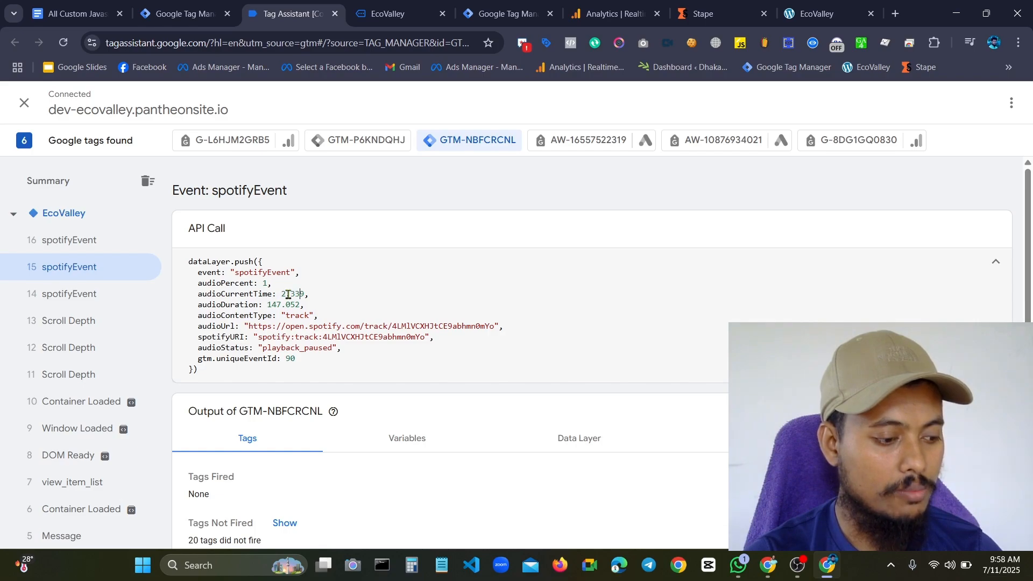
drag(289, 294, 329, 294)
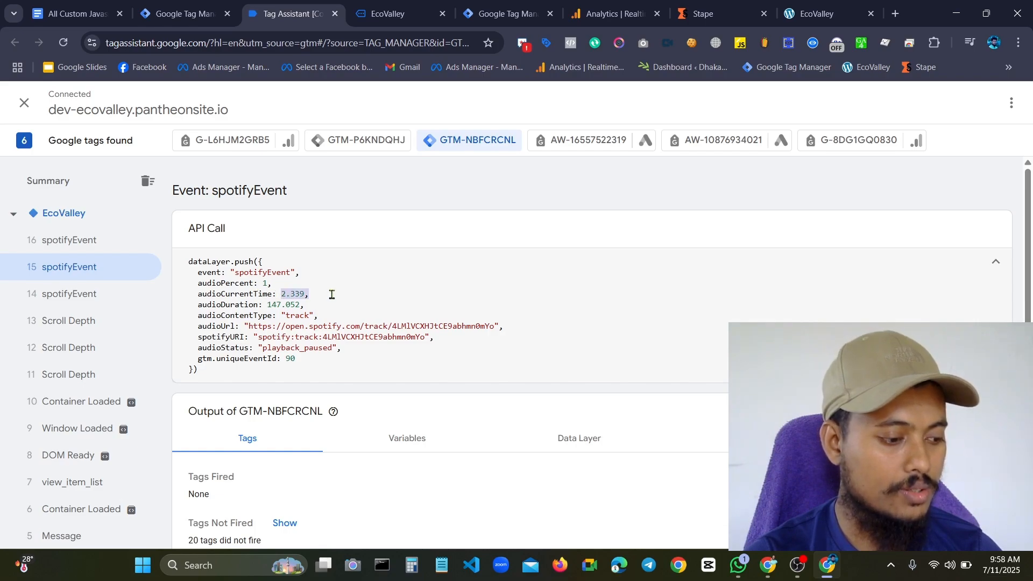
click(219, 301)
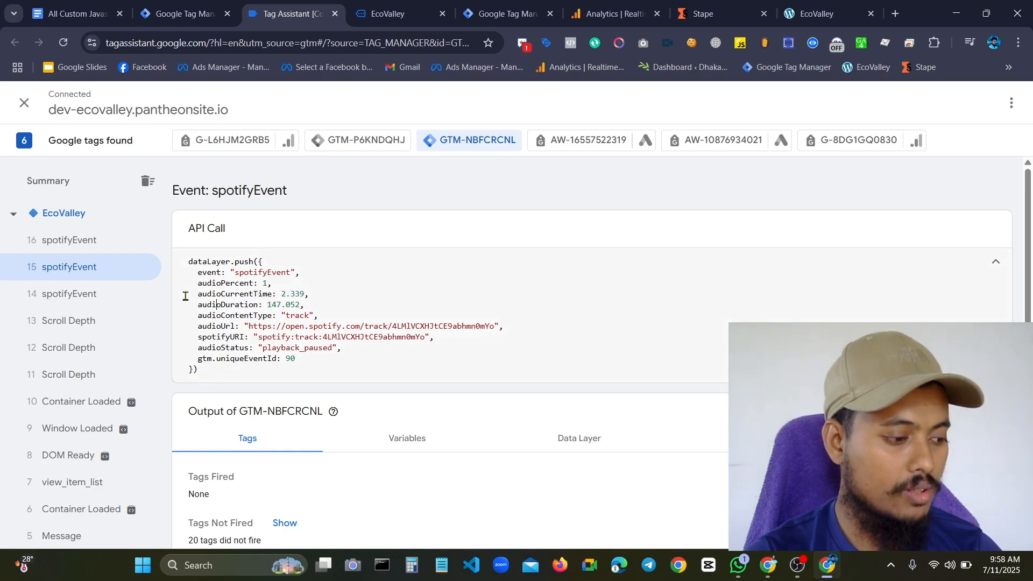
click(76, 239)
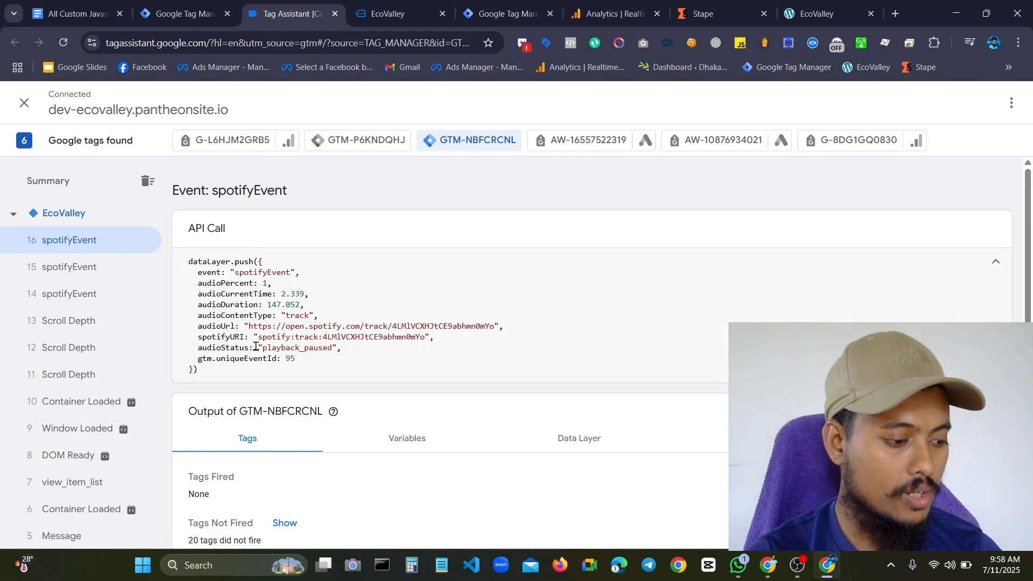
drag(257, 348, 350, 351)
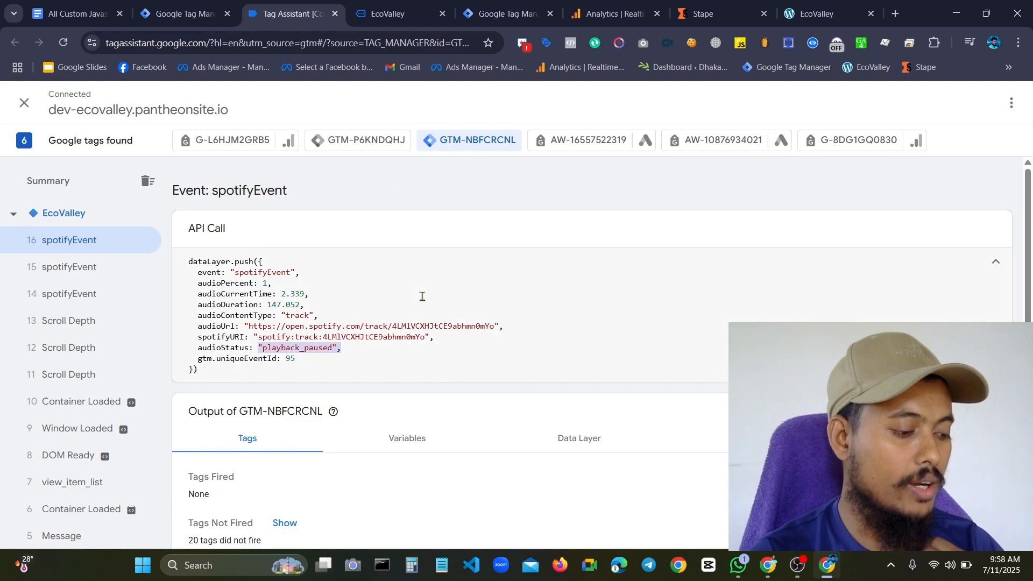
Play the "Learn English Podcast - All Episodes" playlist briefly in its embedded Spotify player on the EcoValley page and pause it
click(391, 13)
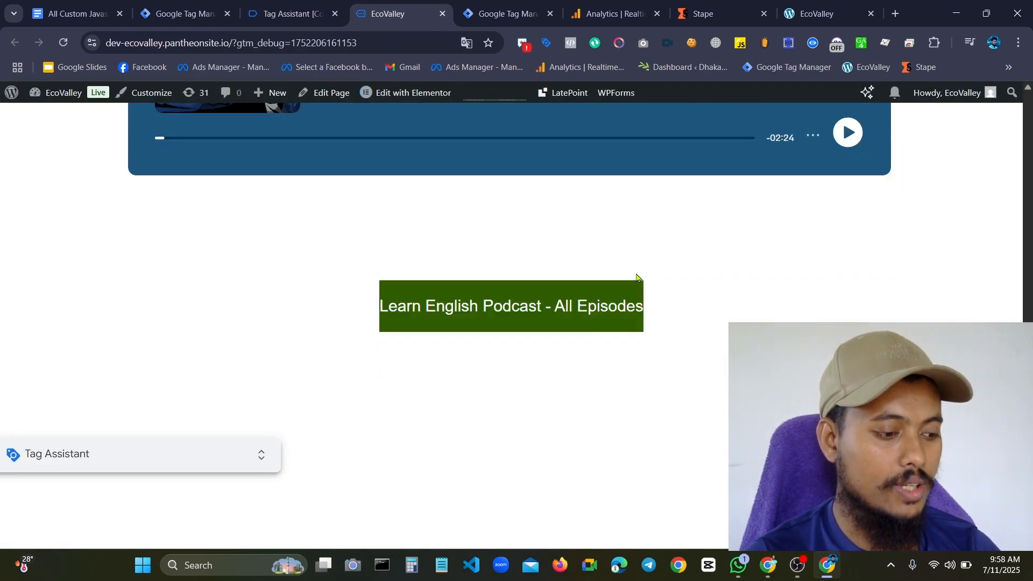
scroll(637, 274, down, 5)
scroll(638, 274, up, 3)
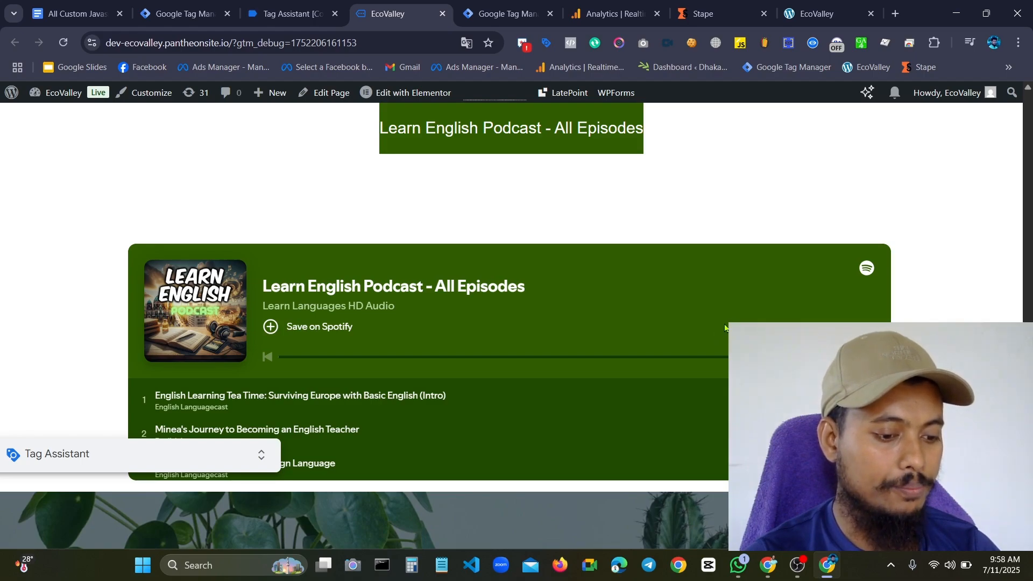
click(859, 348)
scroll(858, 348, down, 3)
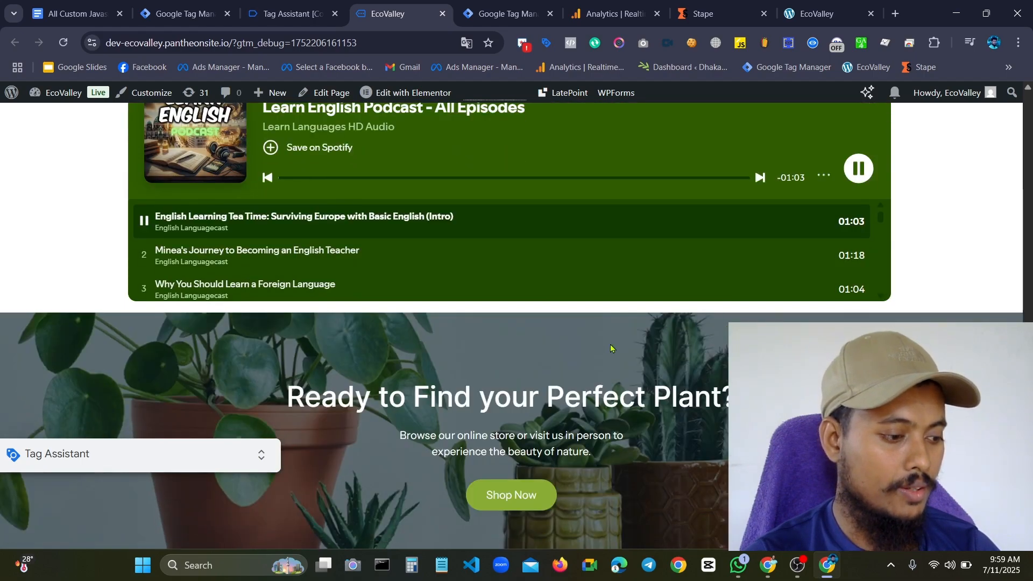
scroll(536, 279, up, 6)
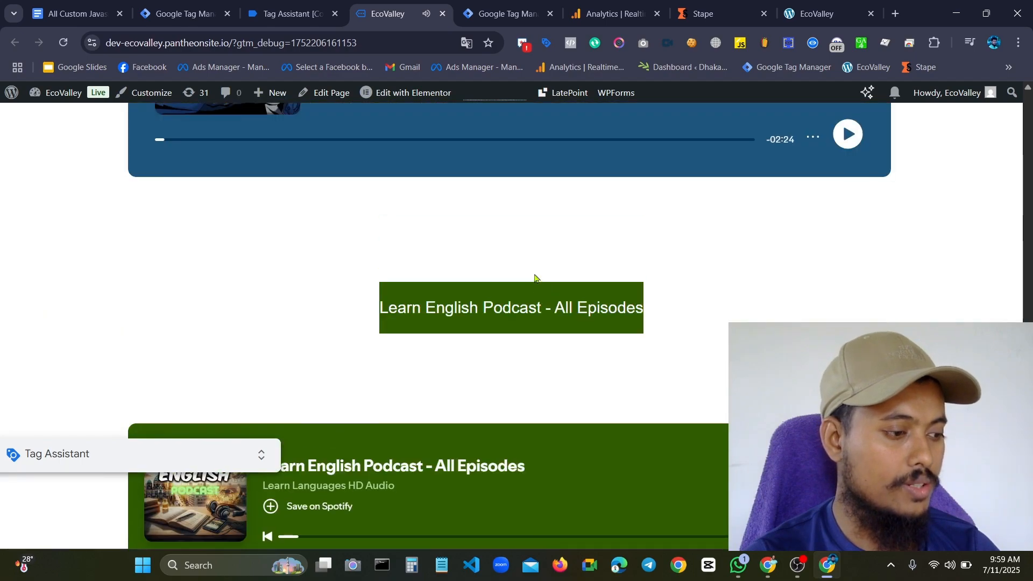
Open spotifyEvent 19 in Tag Assistant and examine its audioStatus and audioContentType parameters
click(285, 14)
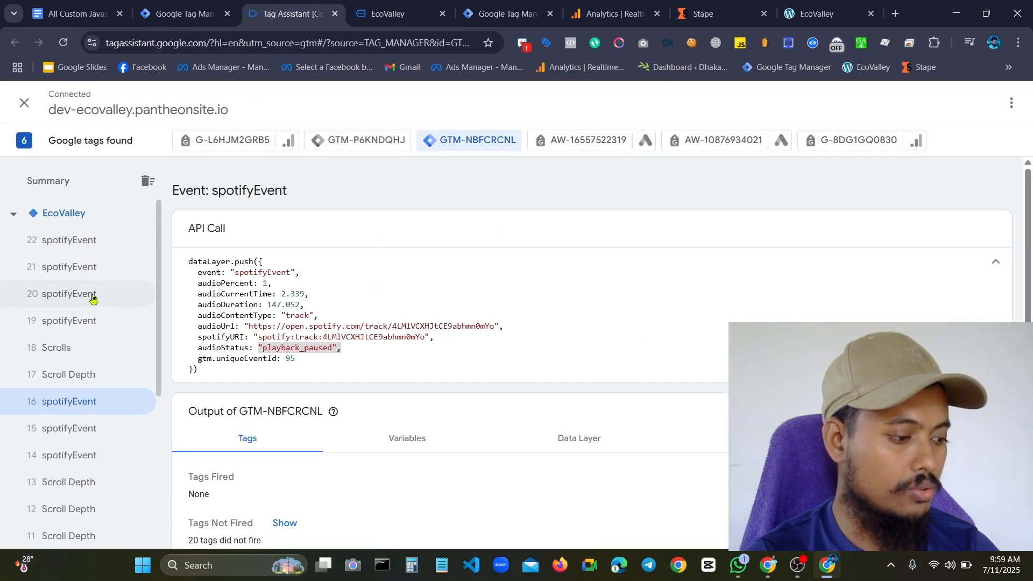
click(65, 331)
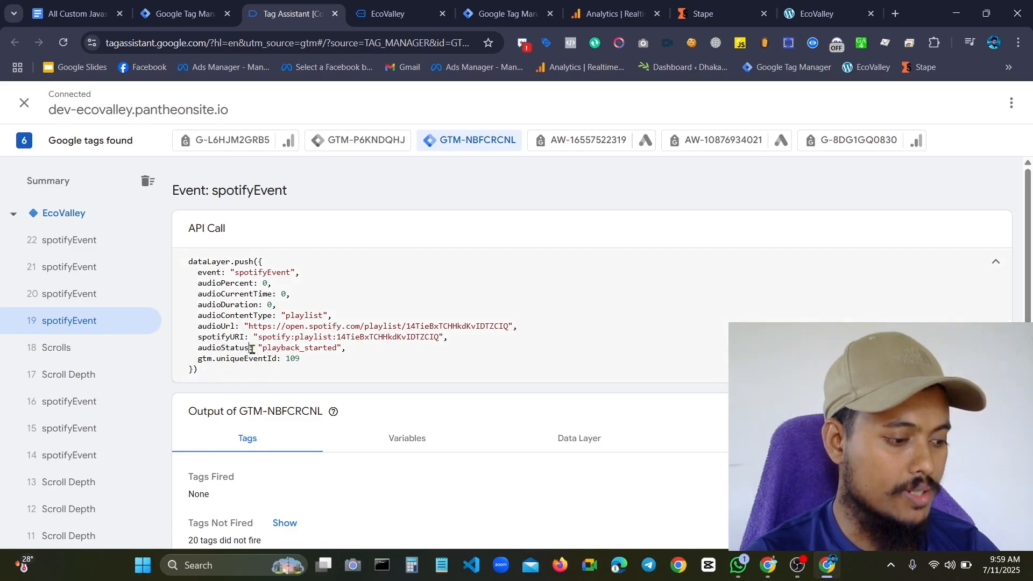
drag(252, 349, 307, 348)
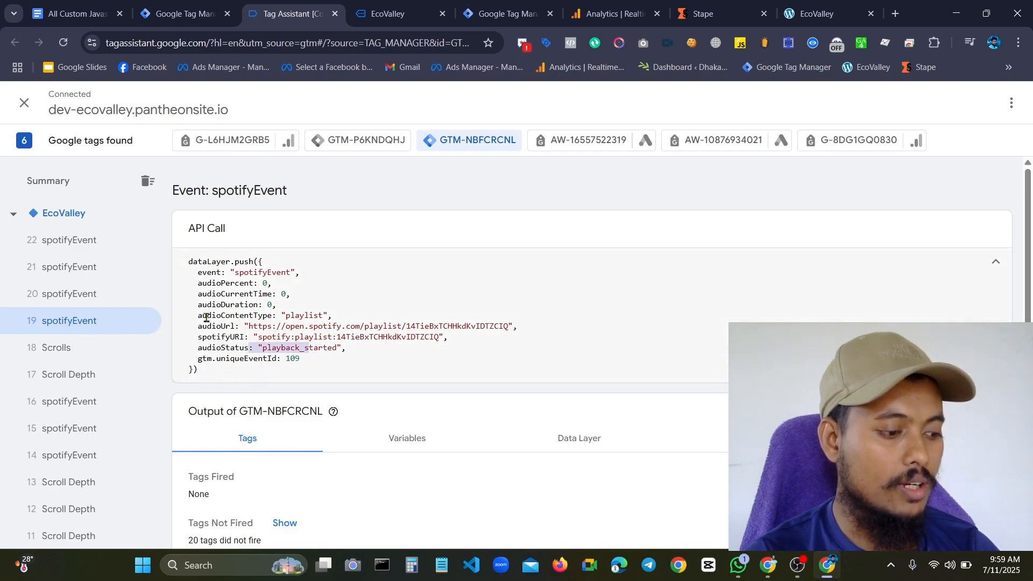
drag(220, 319, 302, 320)
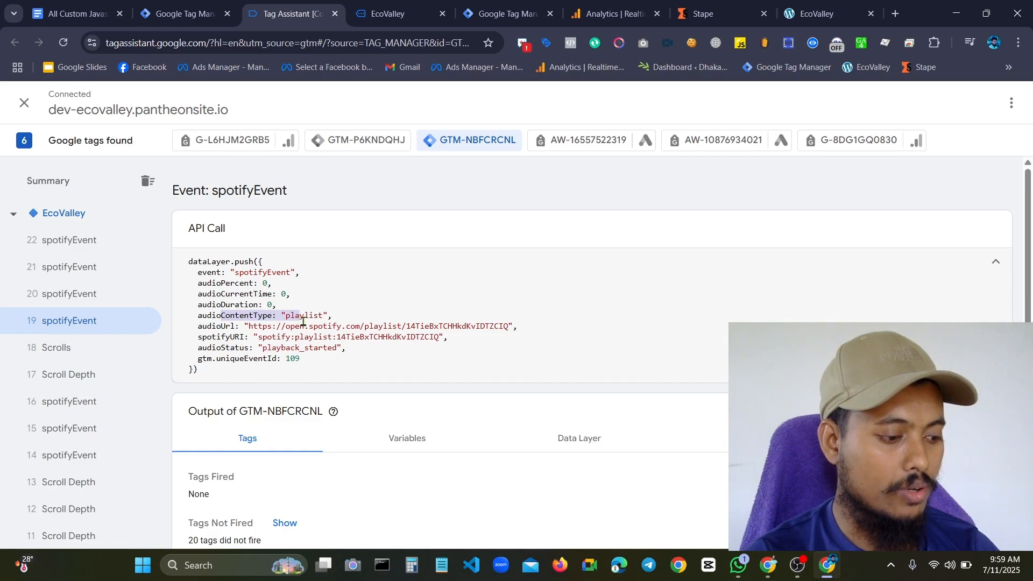
click(307, 325)
Look through the episode list of the embedded Learn English Podcast playlist on the EcoValley page
click(375, 8)
scroll(540, 286, down, 5)
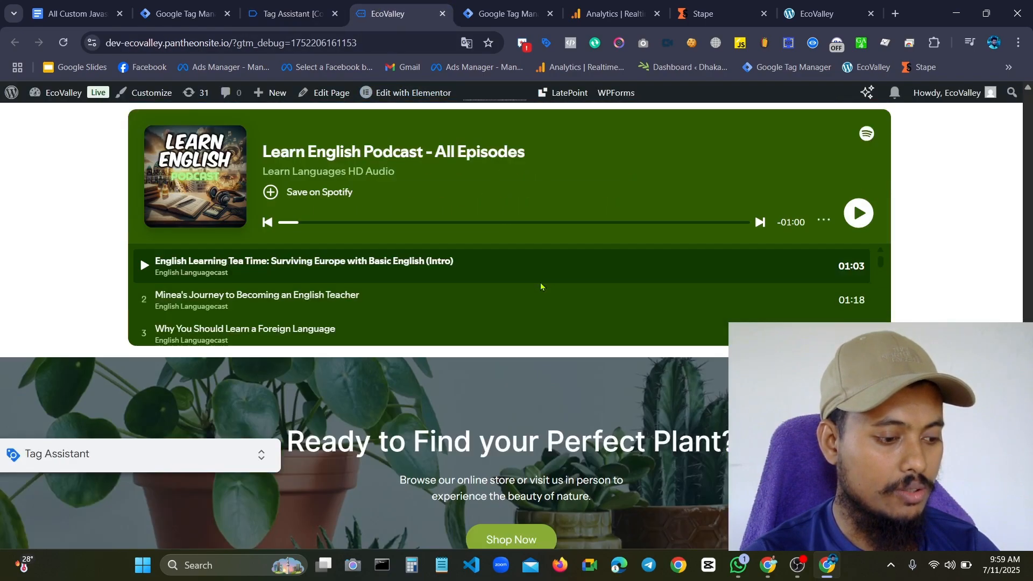
scroll(529, 283, up, 3)
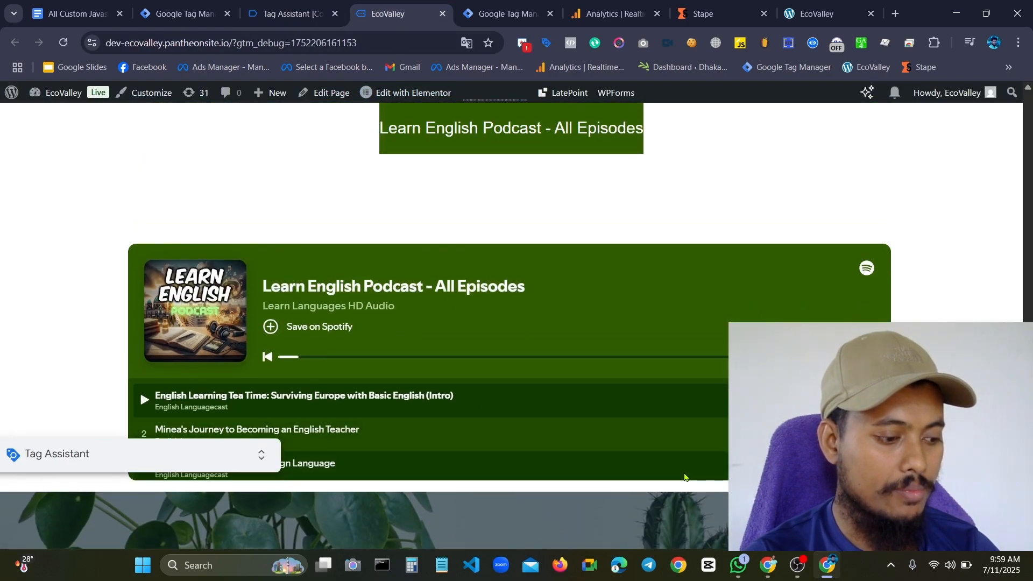
scroll(721, 464, down, 10)
scroll(581, 396, down, 5)
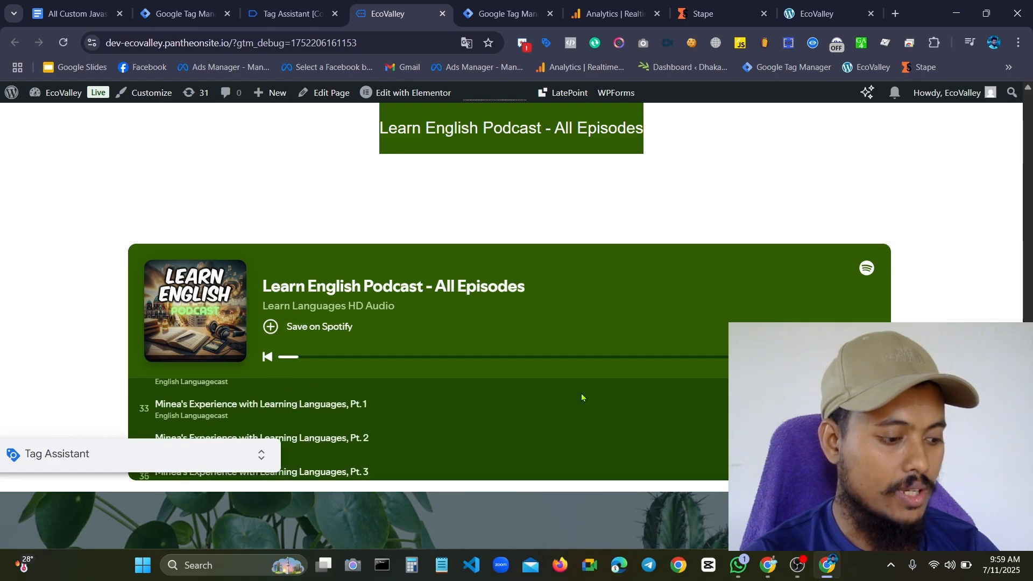
scroll(683, 433, down, 10)
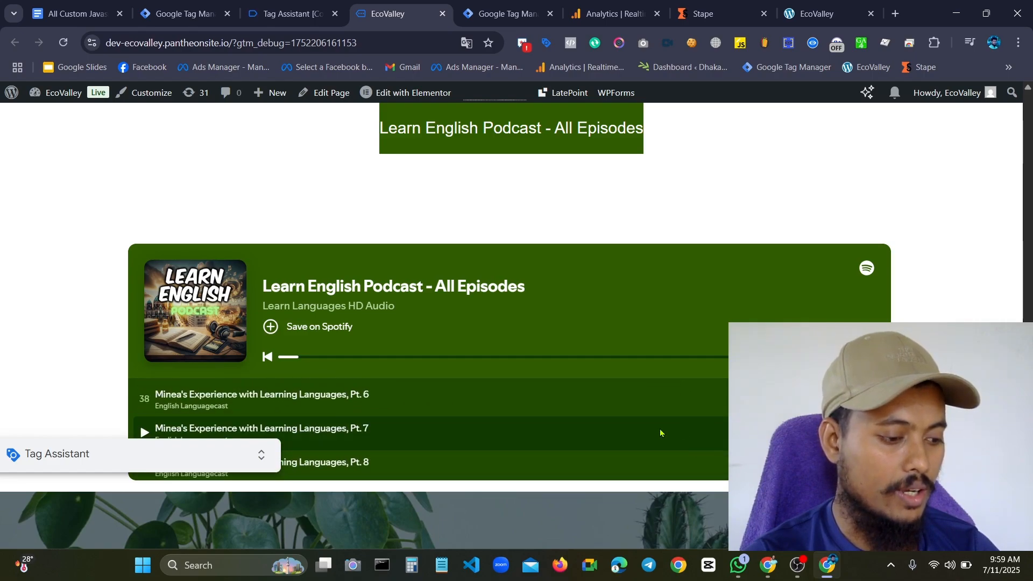
scroll(1027, 318, down, 3)
scroll(512, 263, up, 10)
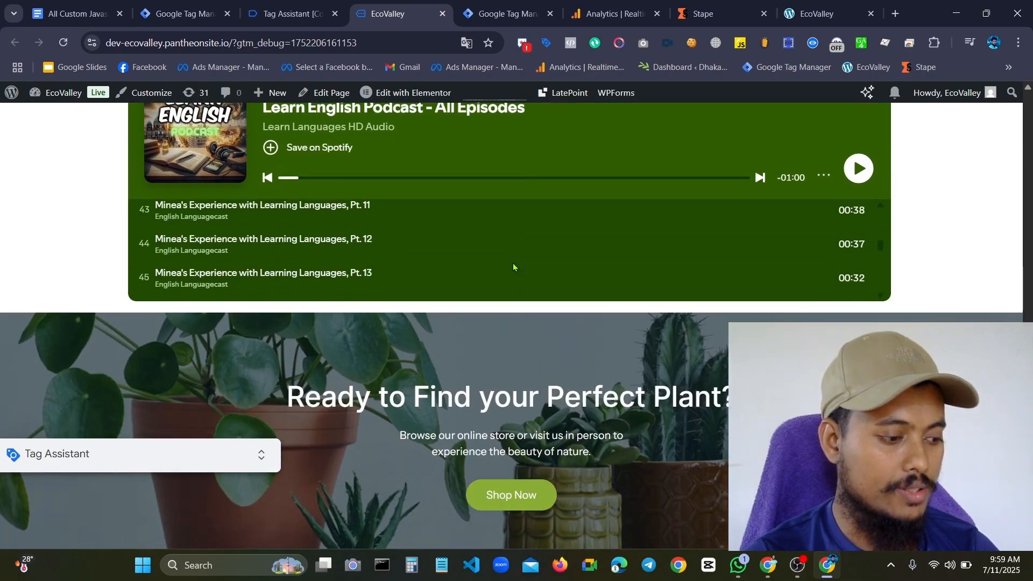
scroll(518, 251, up, 8)
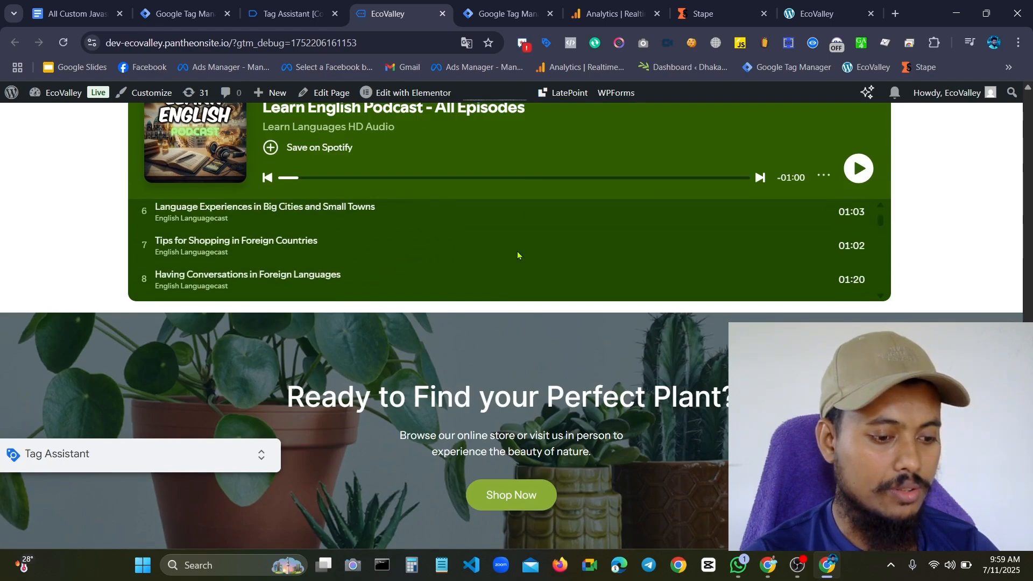
Return to spotifyEvent 19 in Tag Assistant and examine the audioStatus key and its value
drag(263, 348, 368, 345)
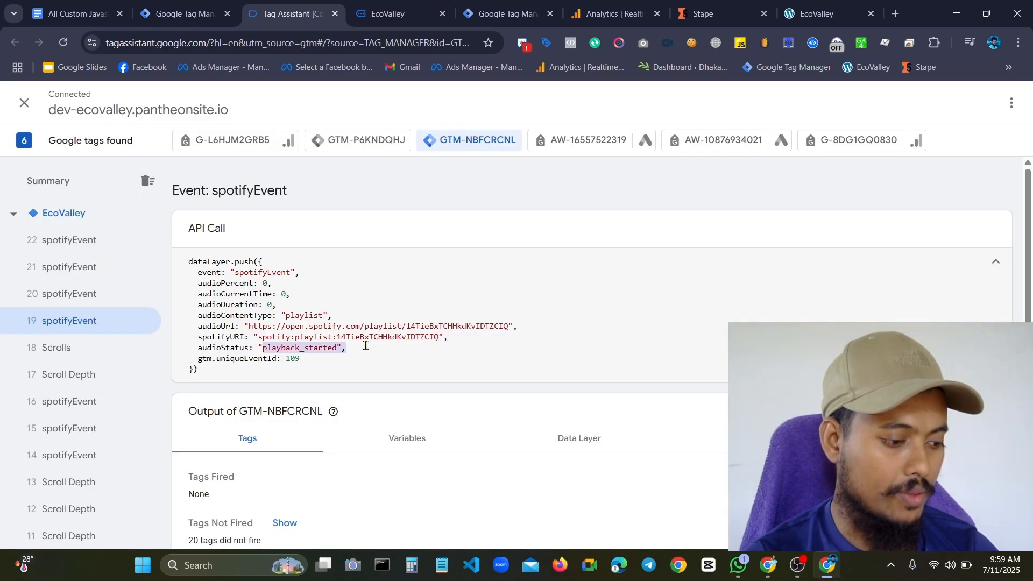
click(365, 345)
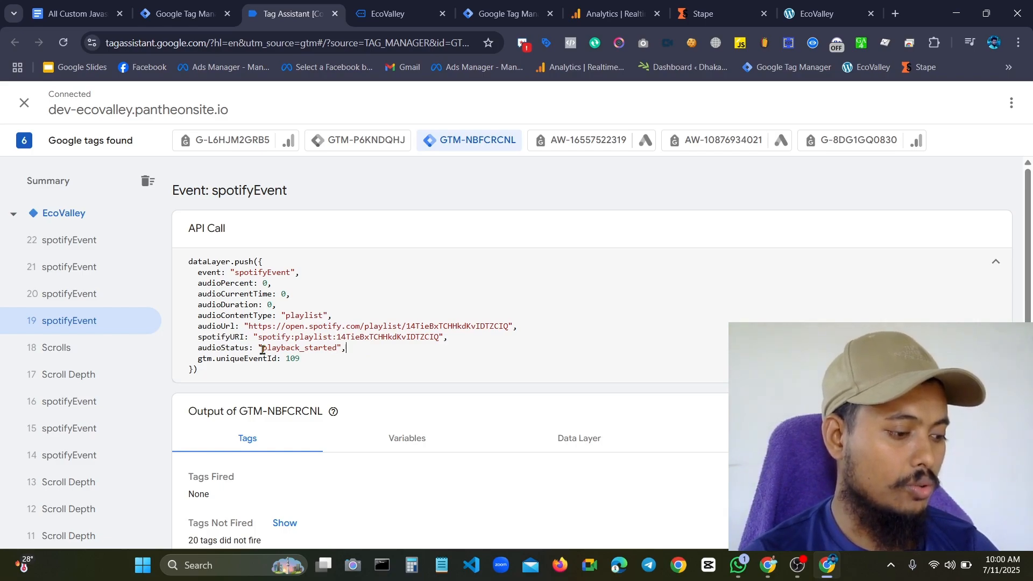
drag(246, 349, 179, 351)
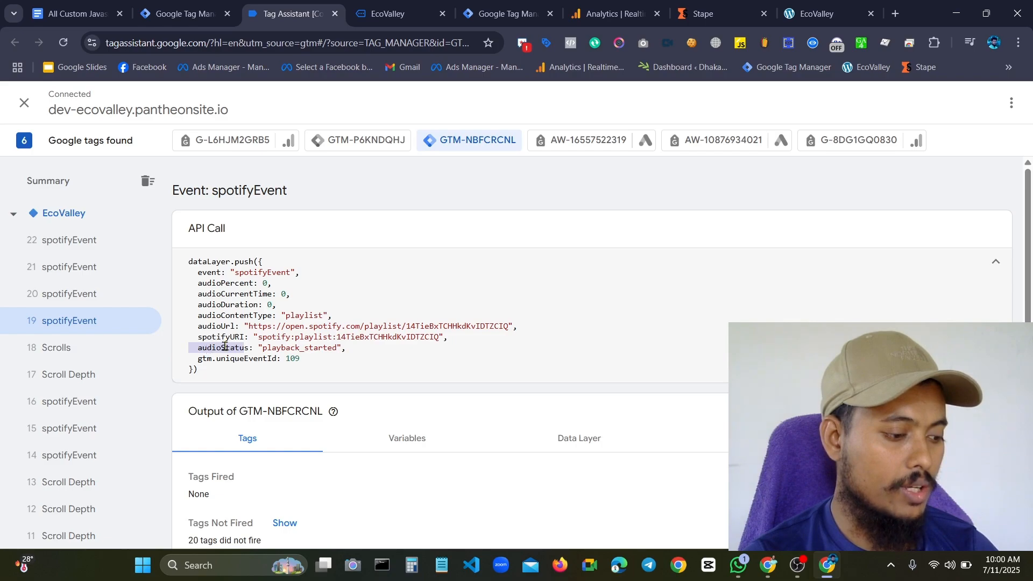
drag(249, 350, 156, 355)
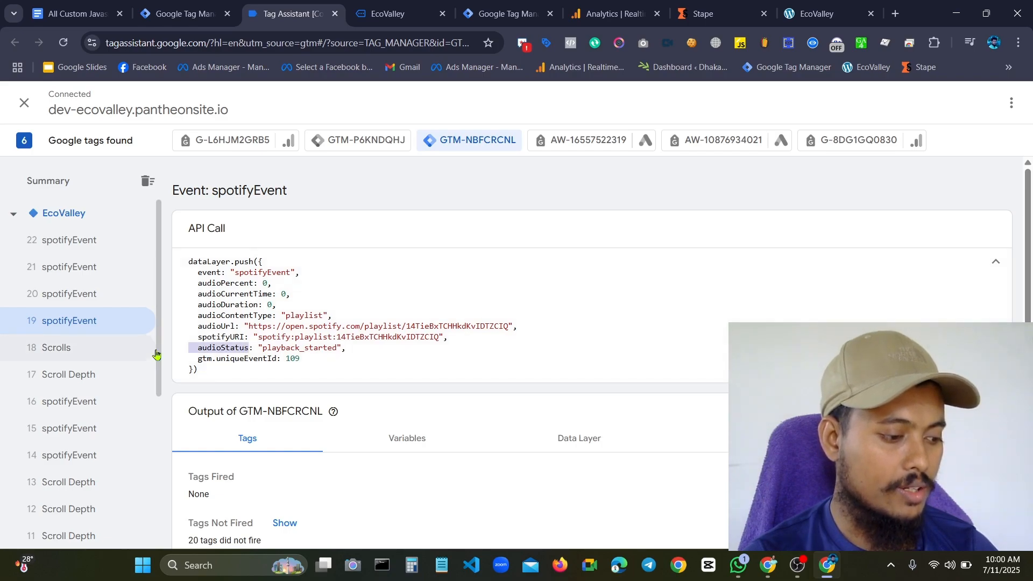
click(210, 345)
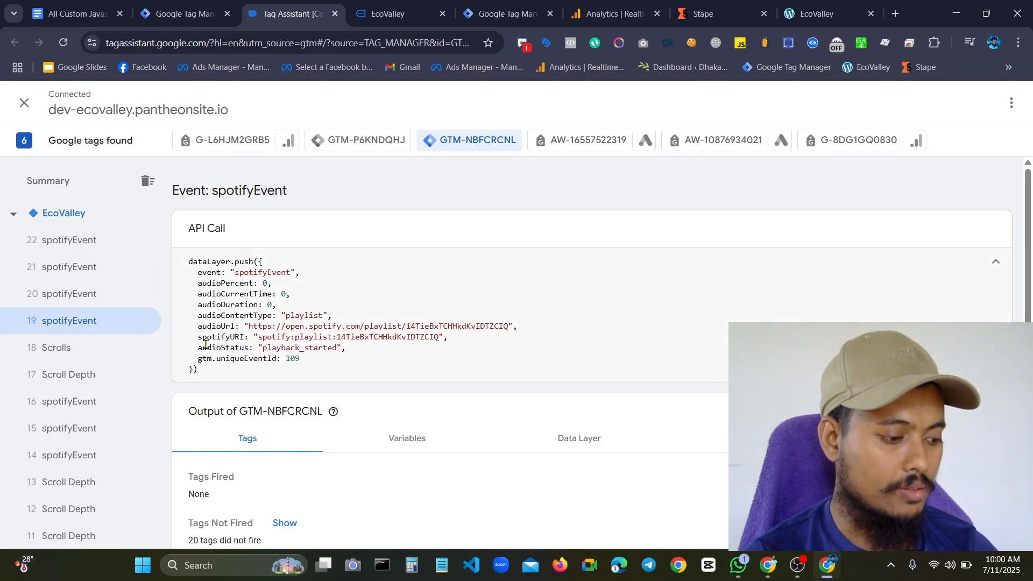
Examine the parameter keys of spotifyEvent 19's data layer push, including audioStatus, audioDuration and audioContentType
triple_click(212, 345)
double_click(222, 345)
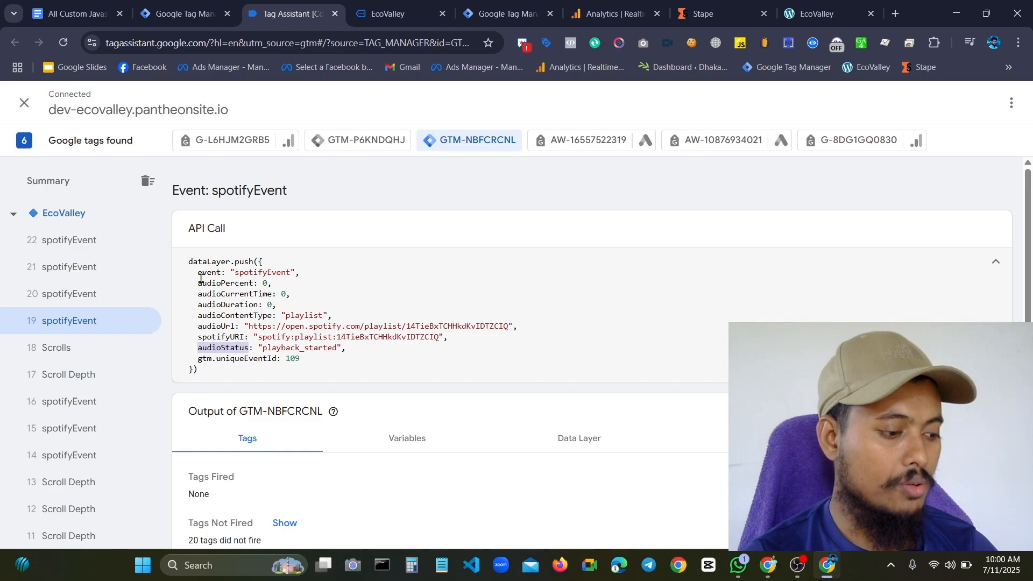
drag(198, 274, 254, 349)
click(233, 305)
click(255, 348)
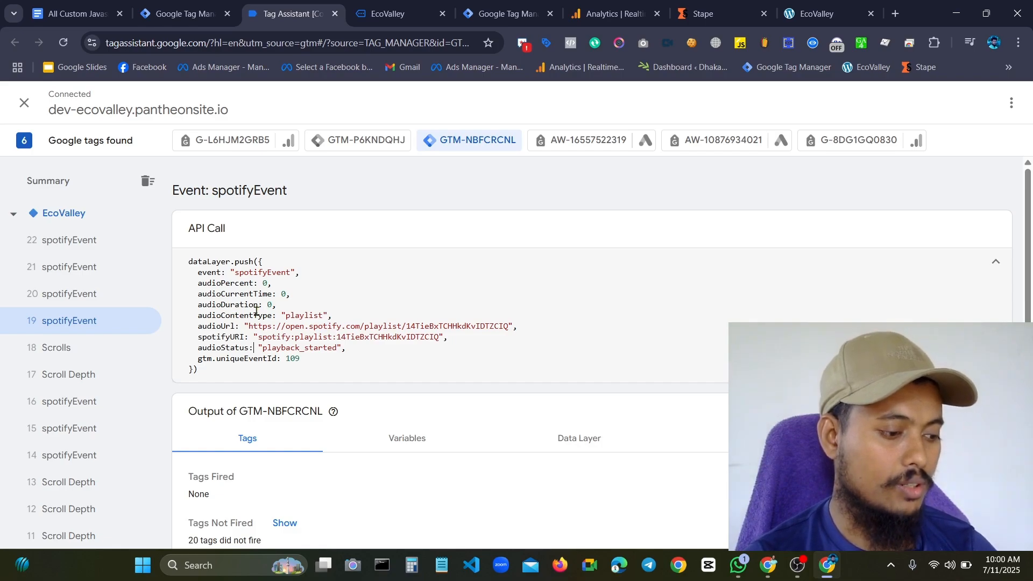
drag(197, 306, 257, 316)
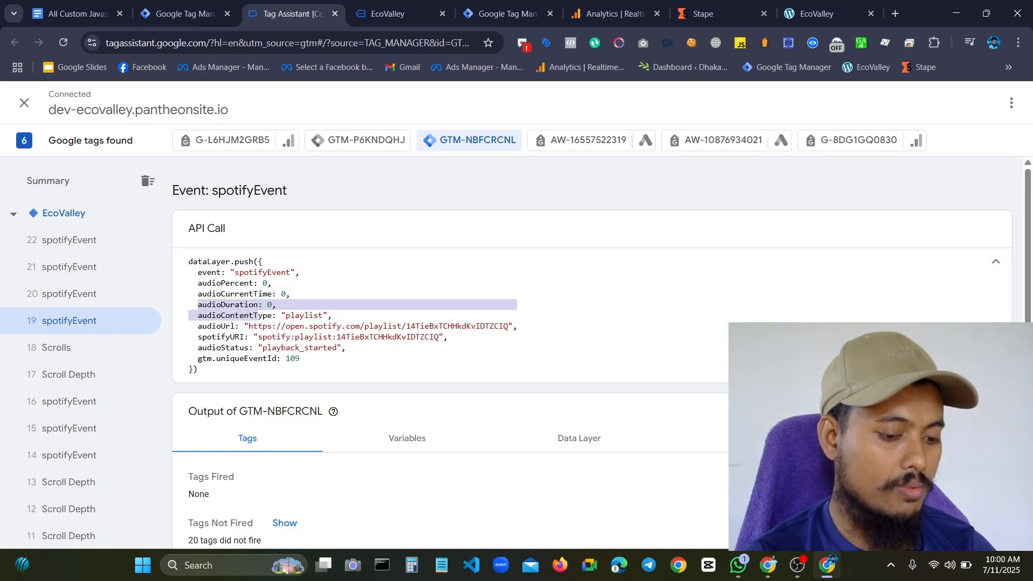
key(alt+Tab)
key(alt+Tab)
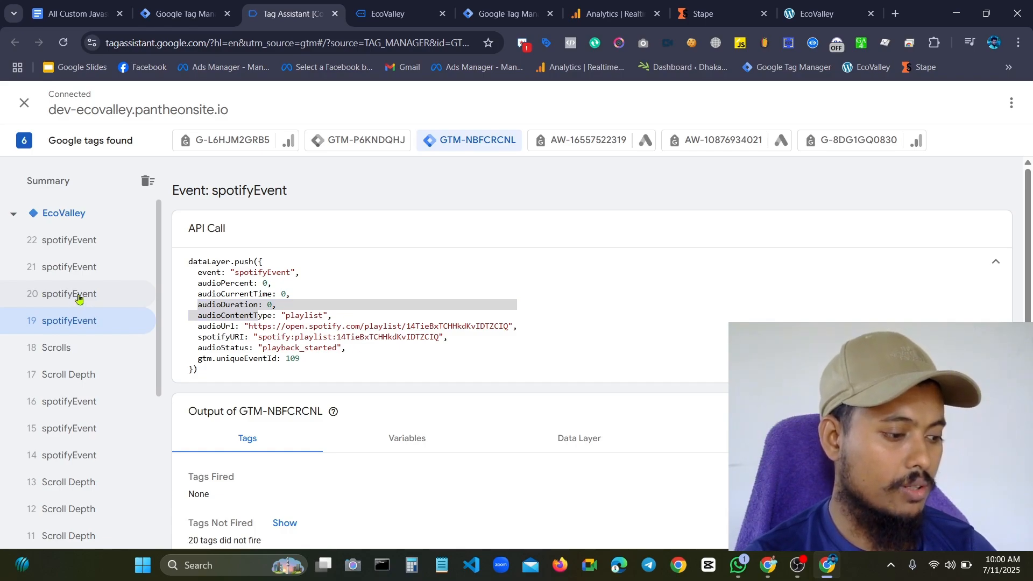
Examine spotifyEvents 20 and 21, checking audioCurrentTime and audioContentType in the first and audioUrl in the second
click(75, 302)
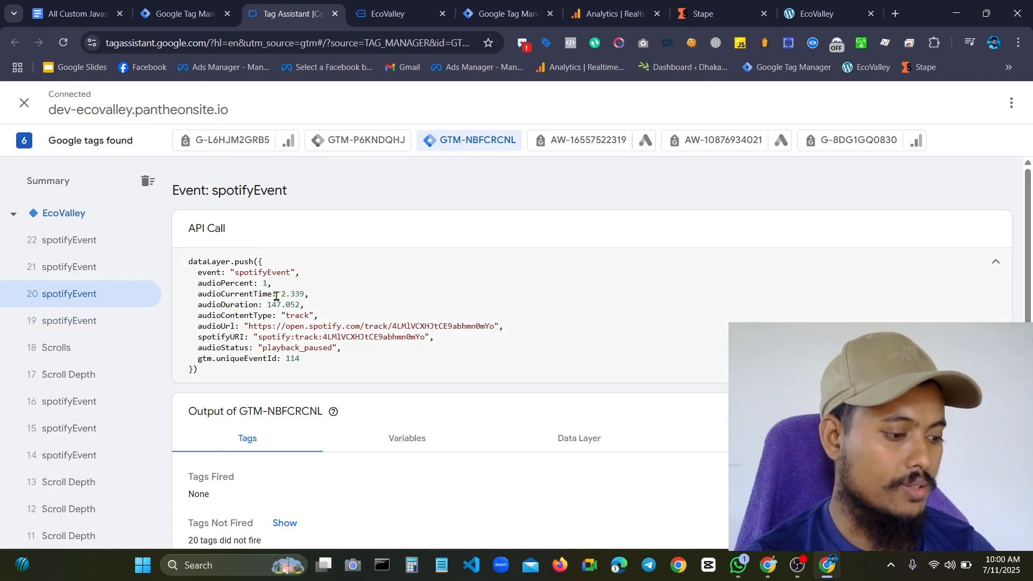
drag(277, 296, 328, 296)
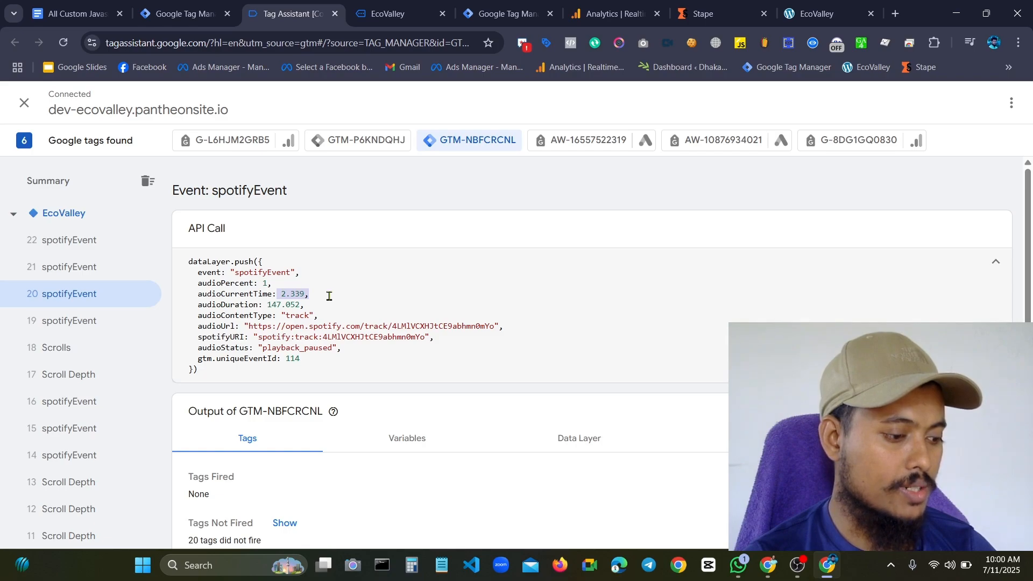
drag(232, 318, 316, 319)
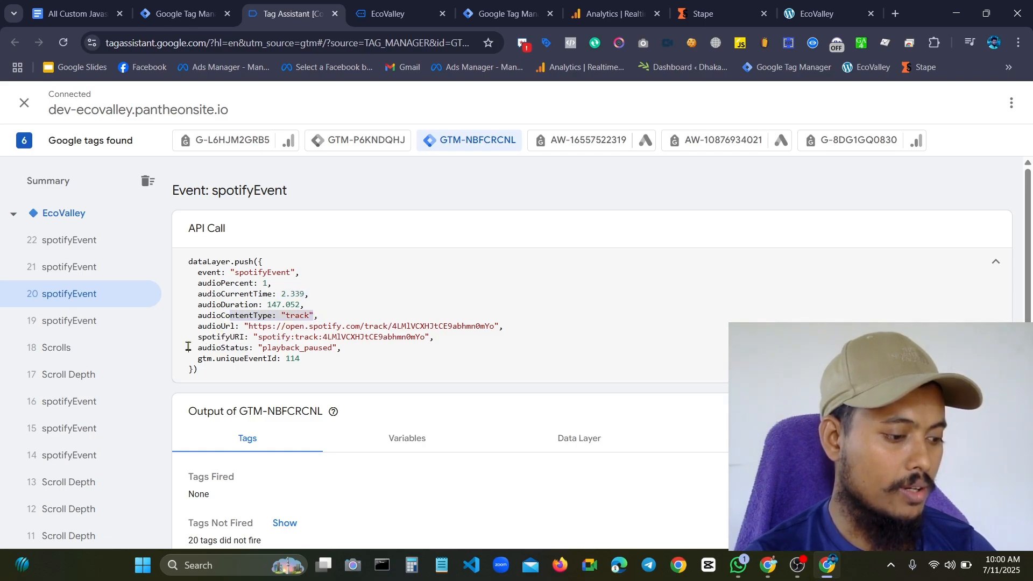
click(77, 267)
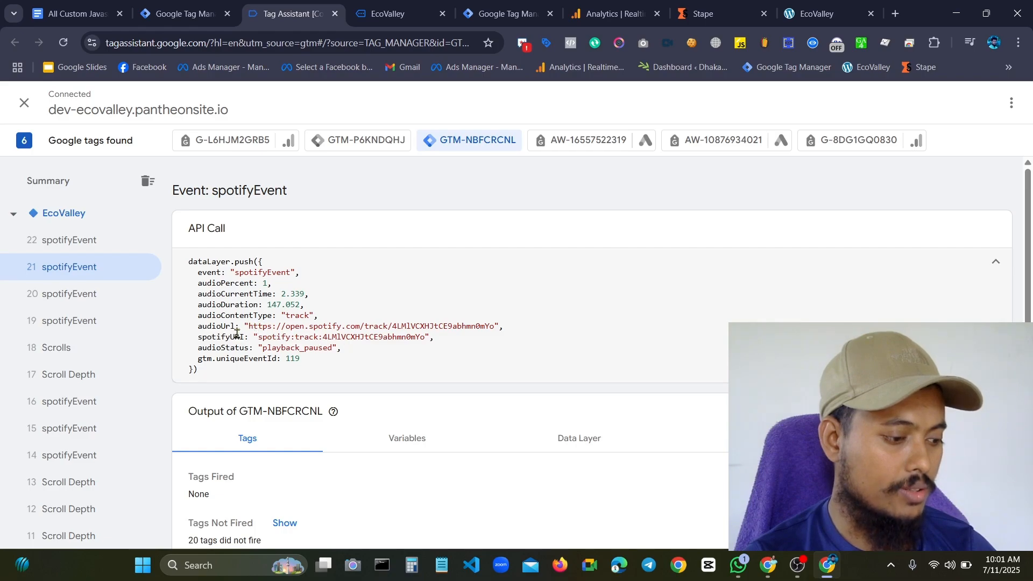
drag(239, 326, 189, 326)
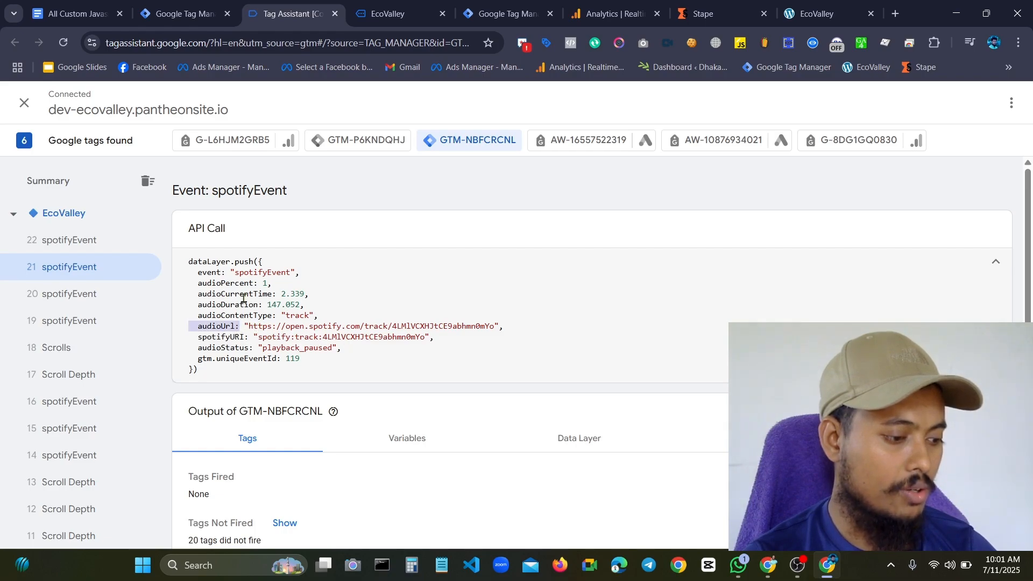
Open spotifyEvent 22 and examine its audioDuration, audioCurrentTime, audioUrl and spotifyURI parameters
click(92, 247)
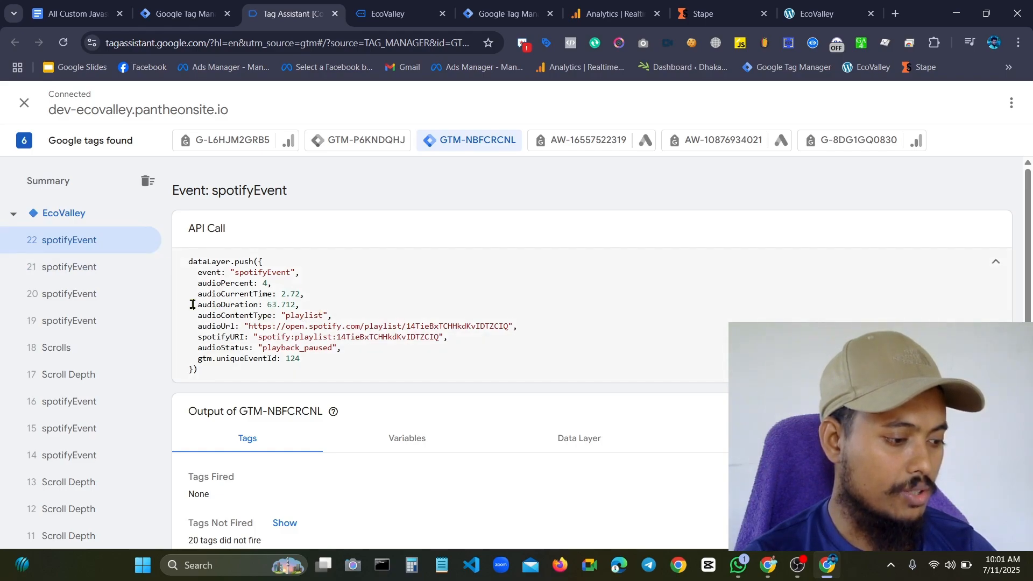
drag(193, 305, 326, 311)
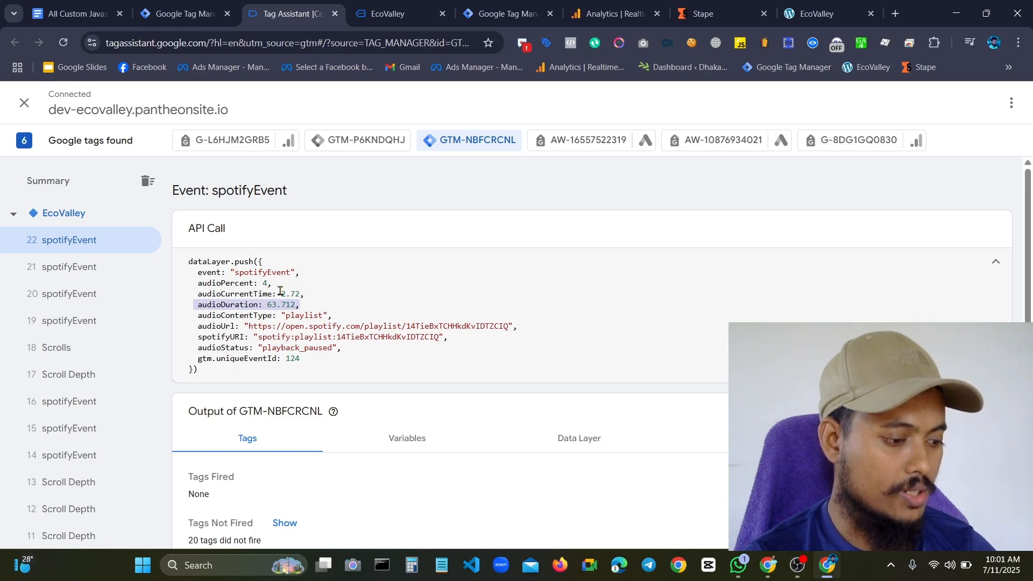
drag(280, 293, 314, 293)
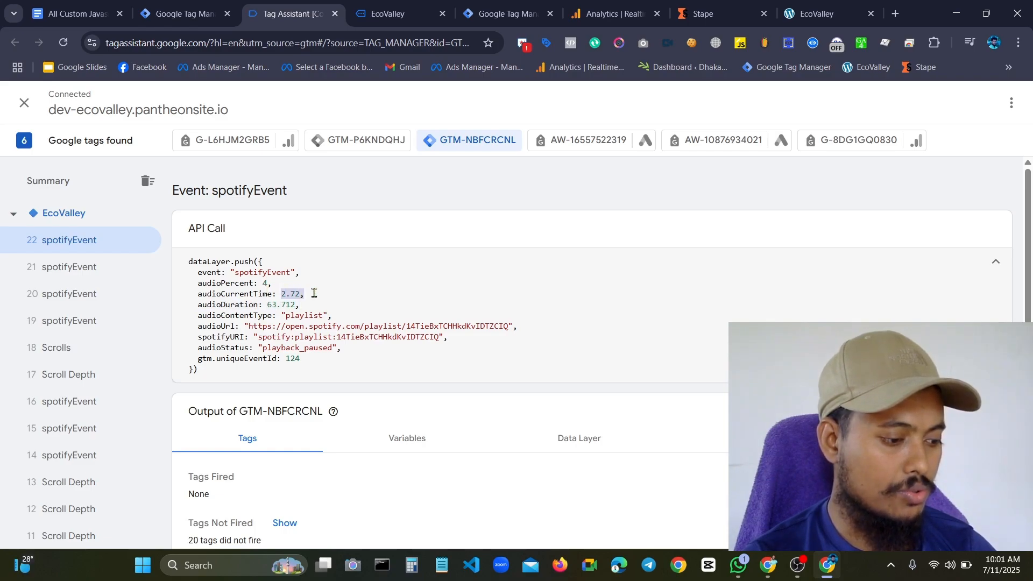
click(347, 304)
drag(245, 331, 514, 337)
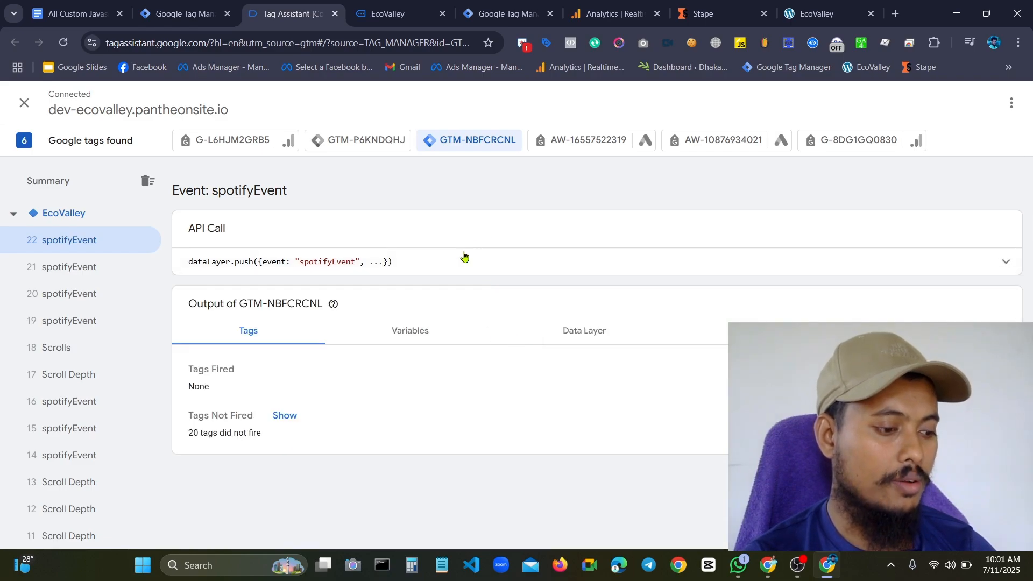
Expand spotifyEvent 22's data layer push again and review the audioUrl and spotifyURI lines
click(447, 265)
click(483, 332)
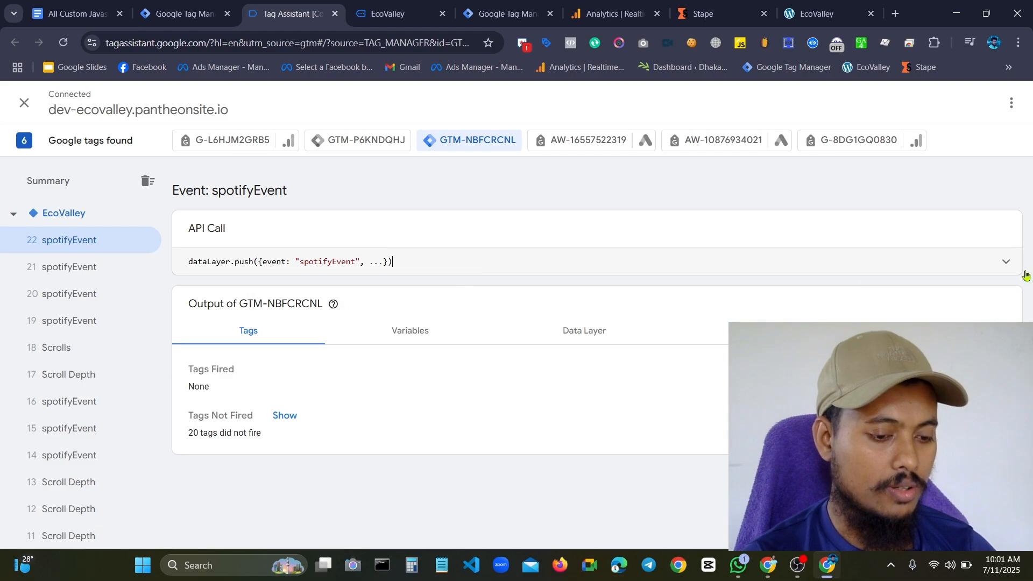
click(1005, 267)
click(368, 318)
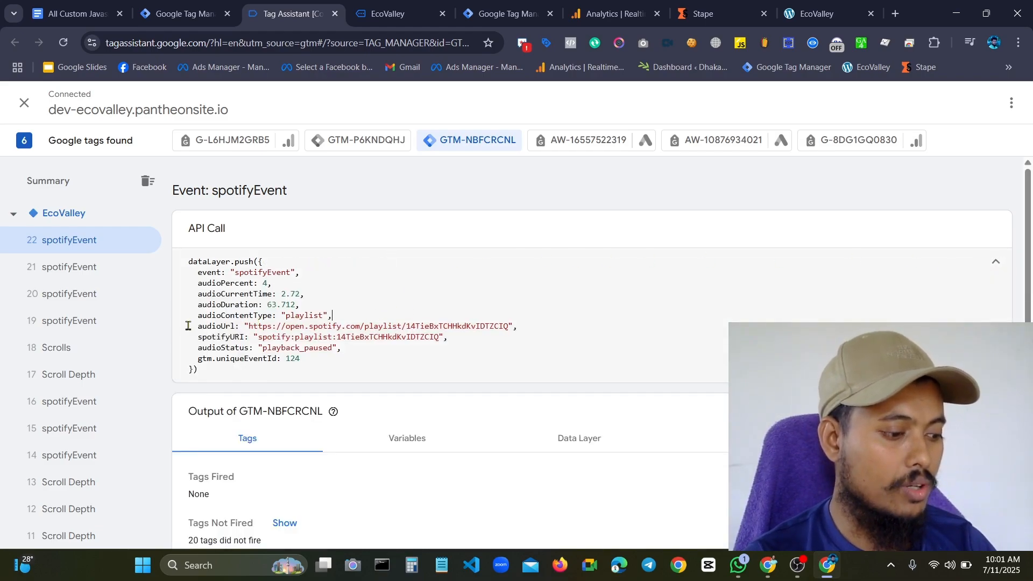
drag(188, 326, 512, 339)
click(529, 337)
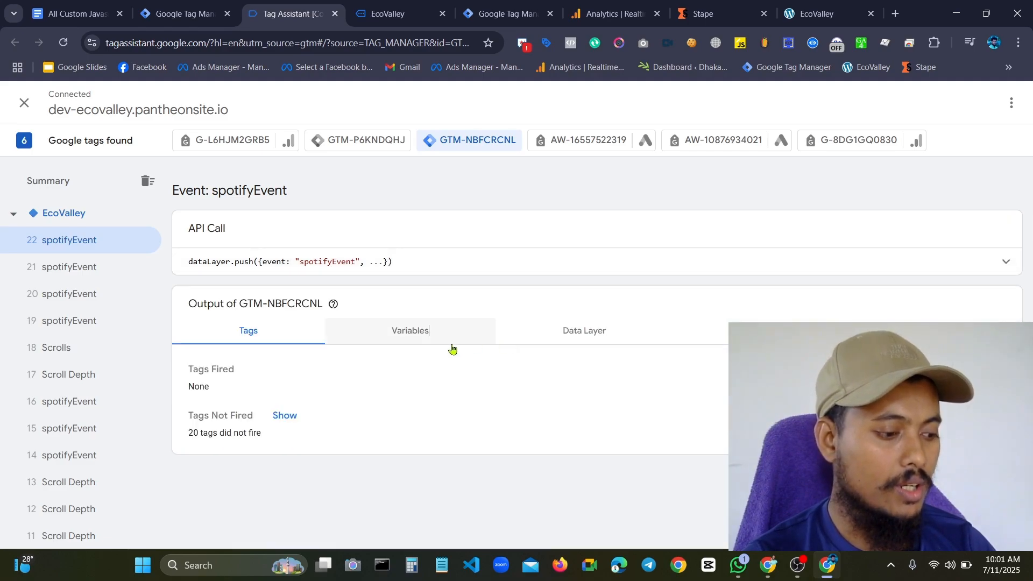
Show the variables of spotifyEvent 22 and examine the audioUrl key and its value in the API call
click(452, 342)
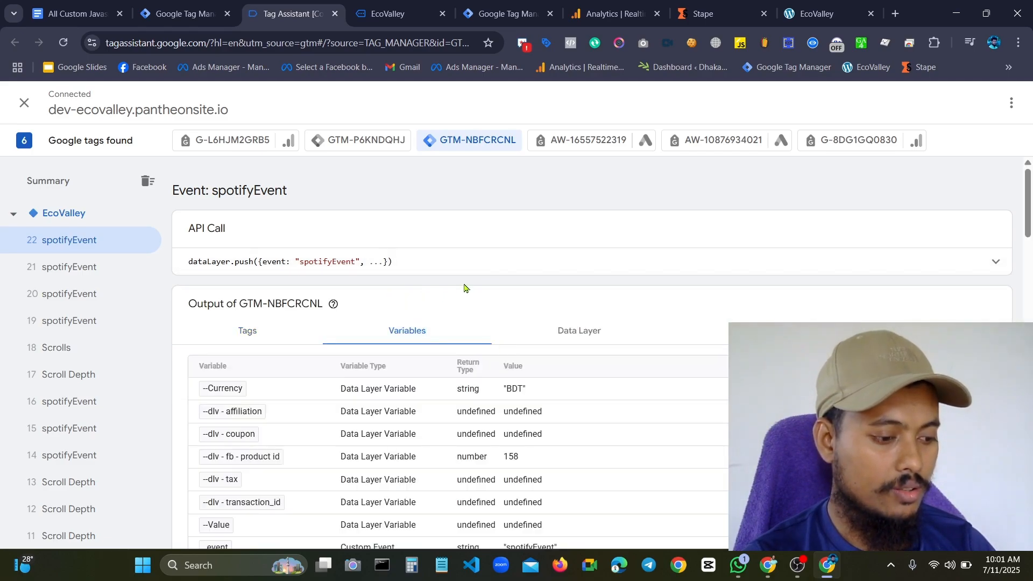
click(595, 268)
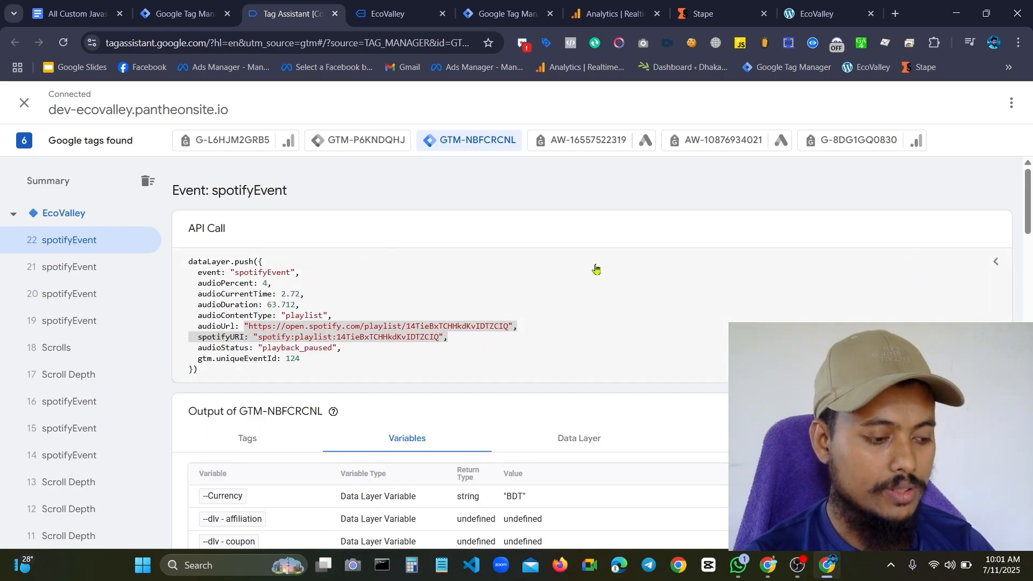
click(209, 324)
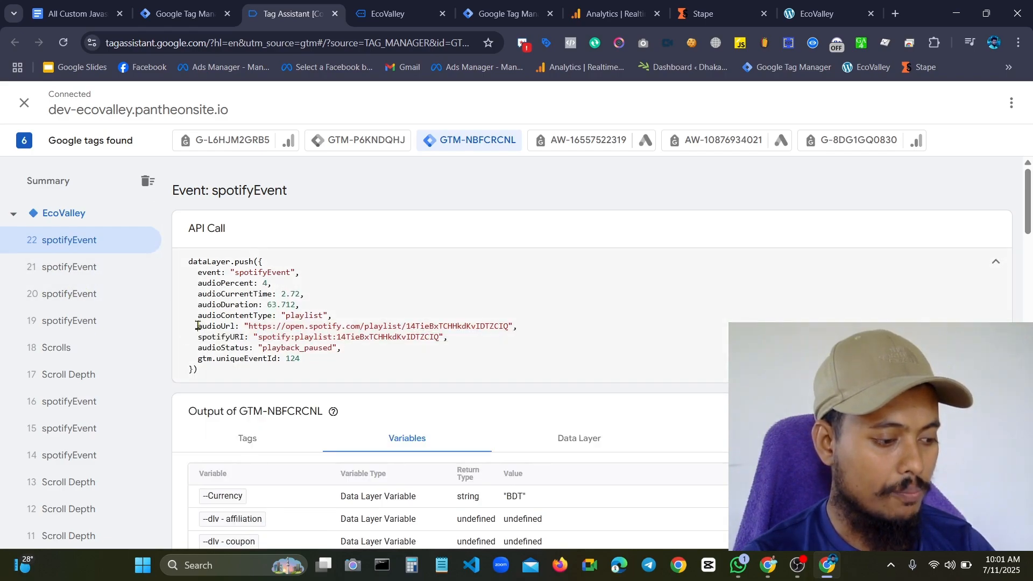
drag(197, 326, 225, 328)
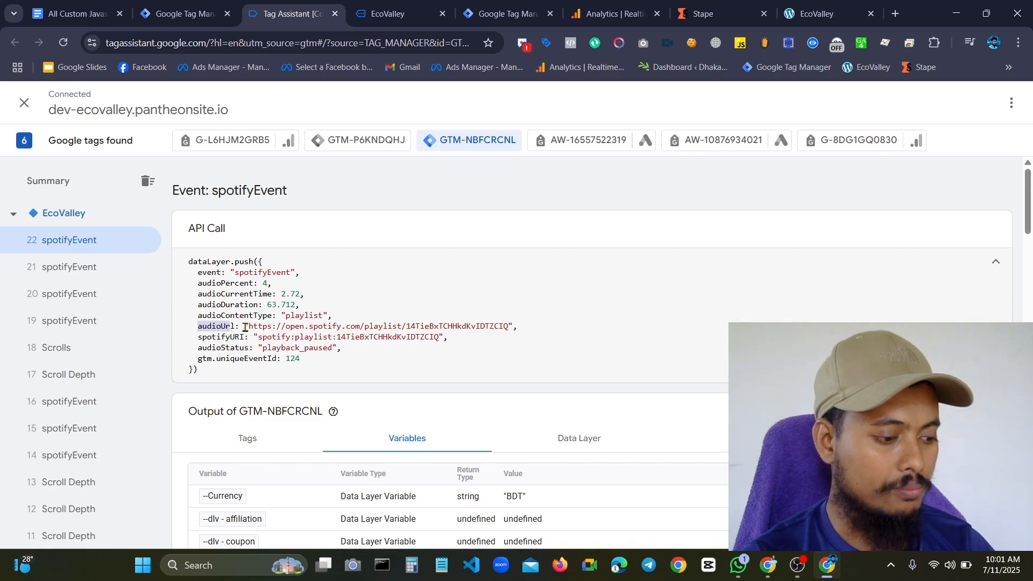
drag(244, 327, 546, 331)
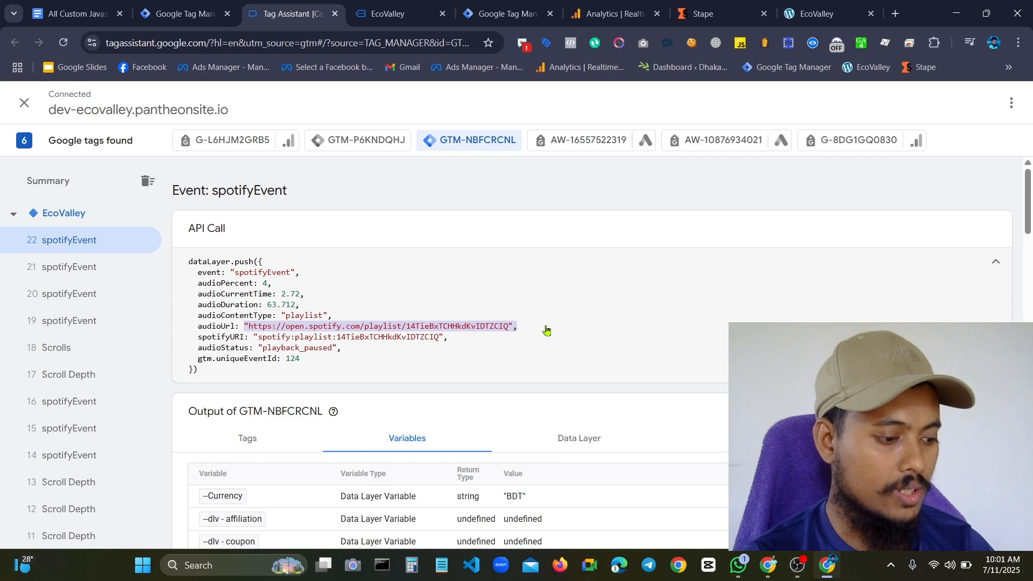
click(546, 330)
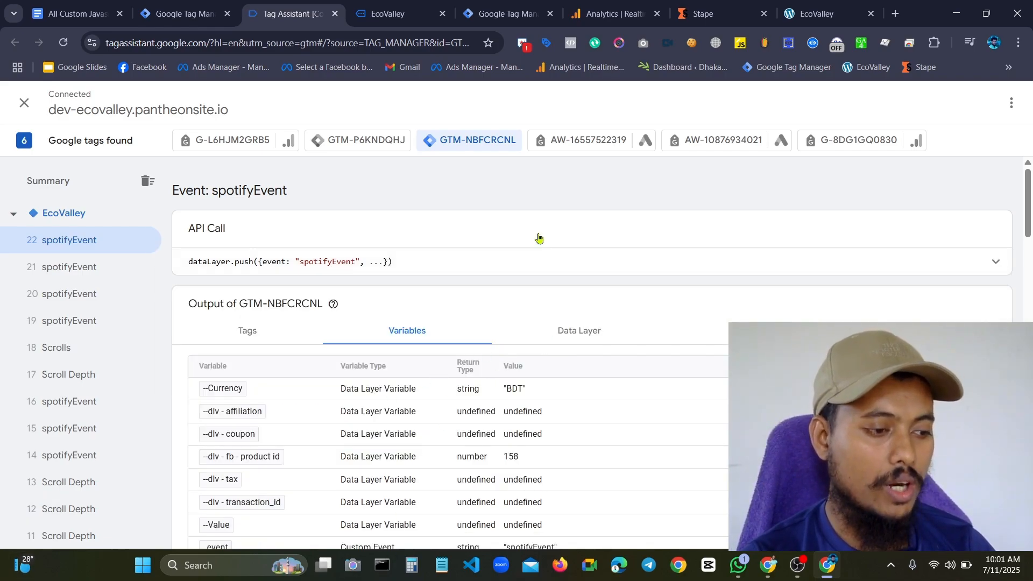
Look through the variable values of spotifyEvent 22 and the list of recorded EcoValley events
scroll(357, 314, down, 3)
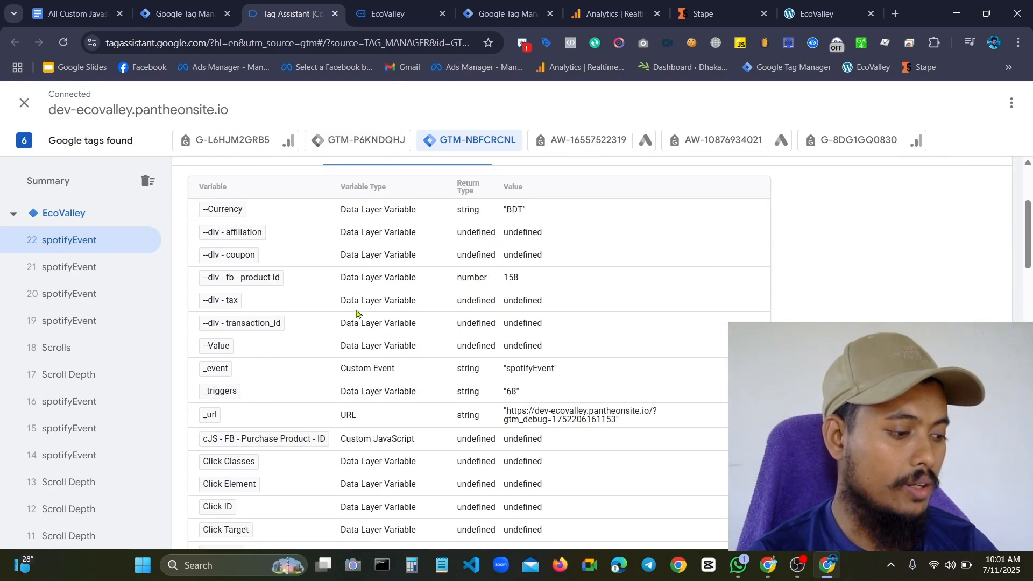
scroll(160, 293, down, 10)
scroll(109, 235, up, 10)
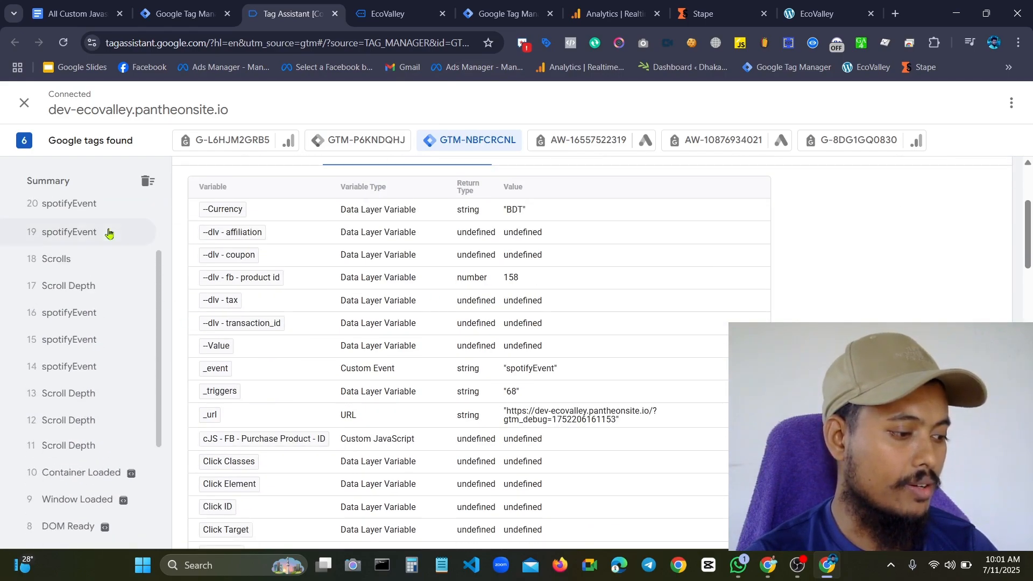
click(109, 236)
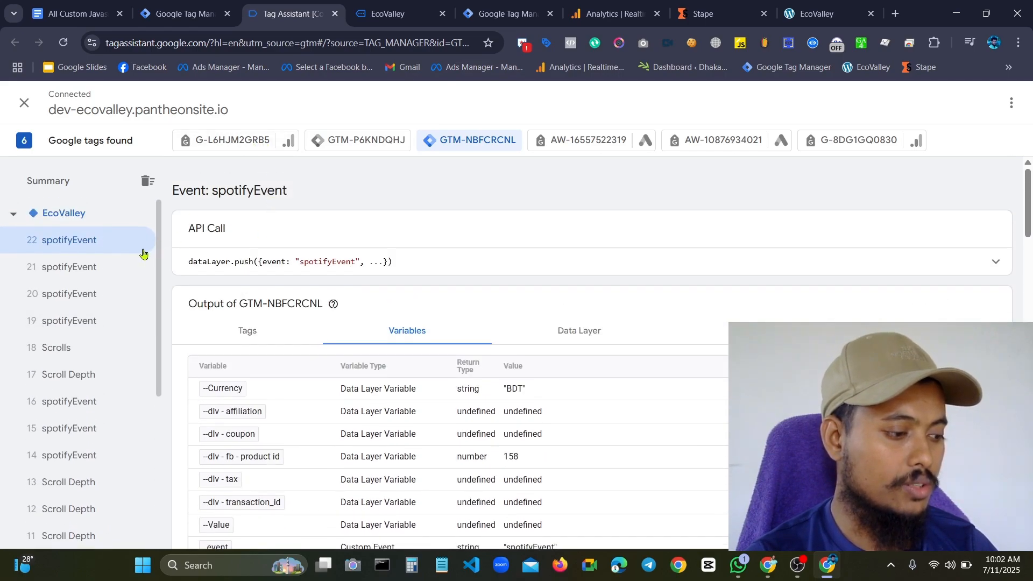
scroll(94, 373, down, 3)
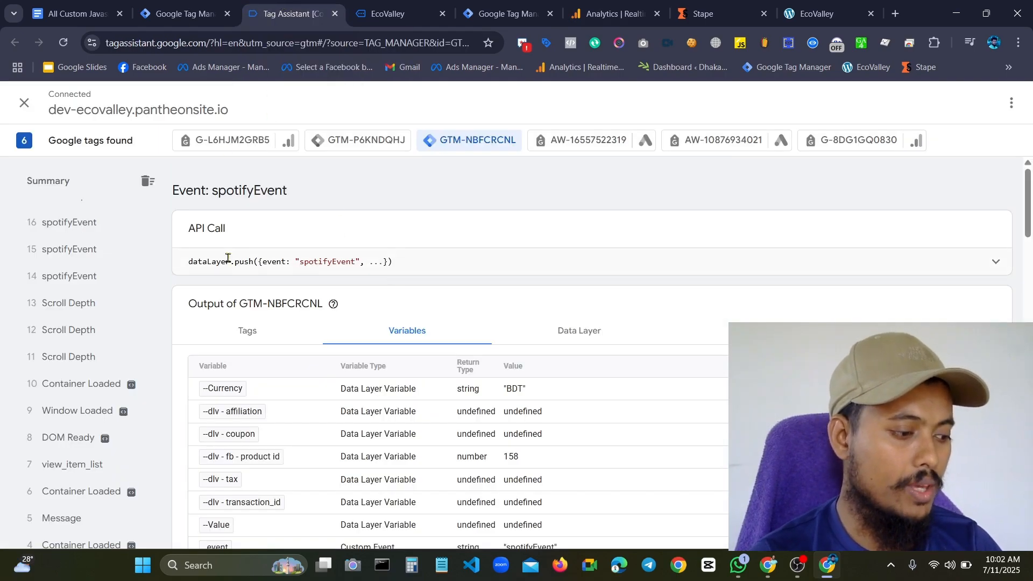
scroll(129, 484, down, 2)
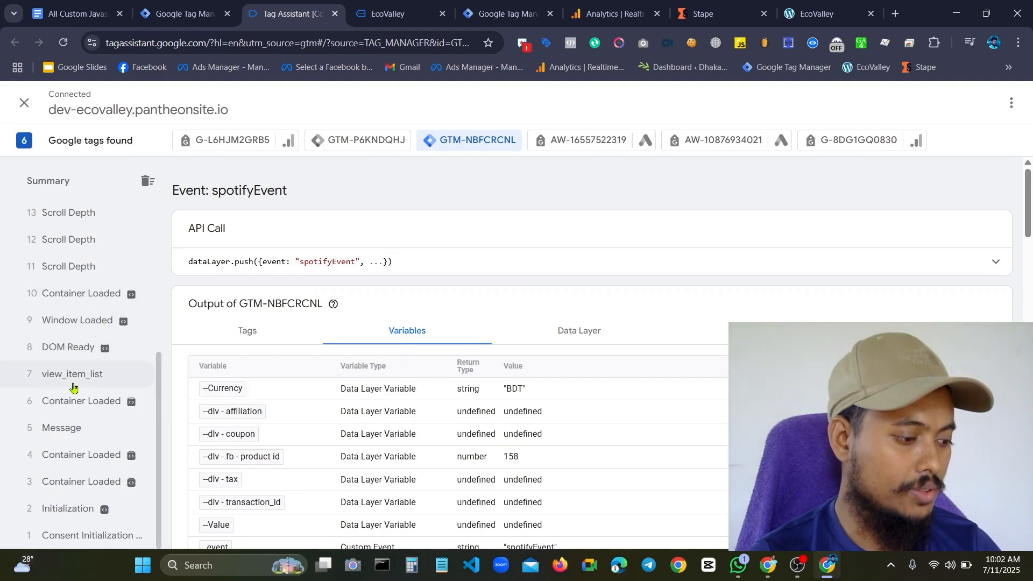
scroll(80, 367, up, 5)
Reopen spotifyEvent 19, expand its data layer push and select the audioContentType key name
click(81, 301)
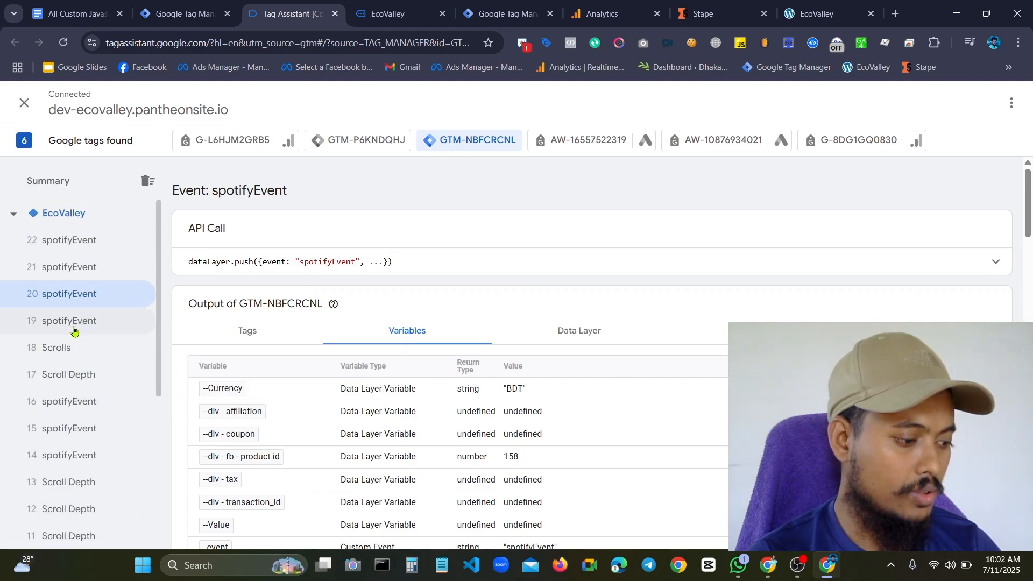
click(75, 324)
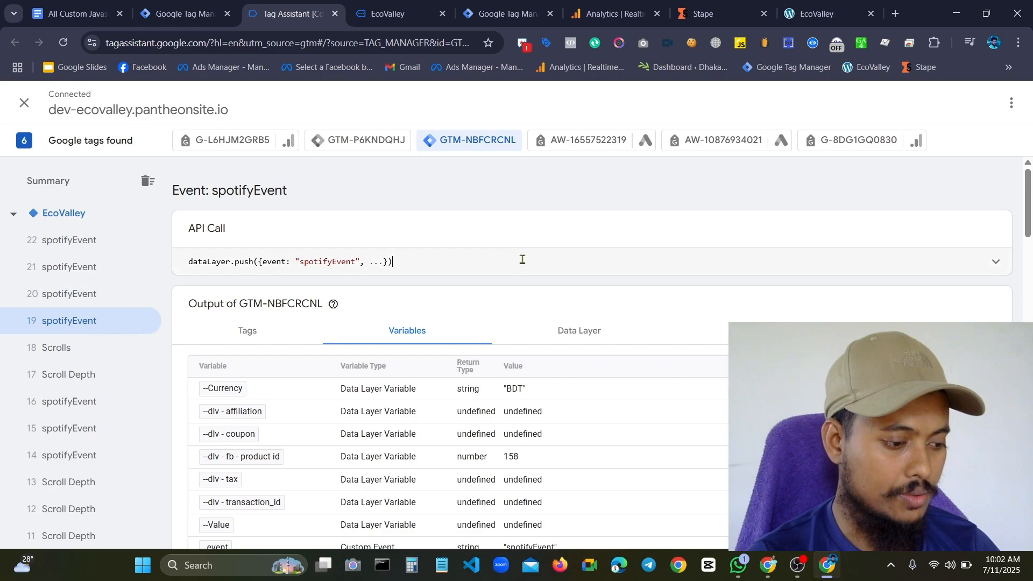
click(895, 272)
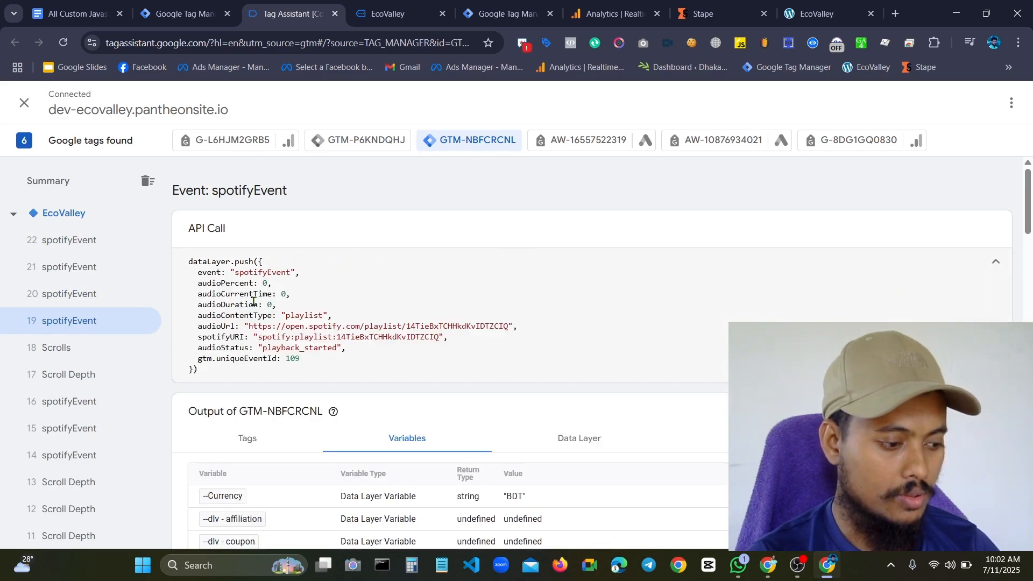
double_click(200, 316)
key(ctrl+c)
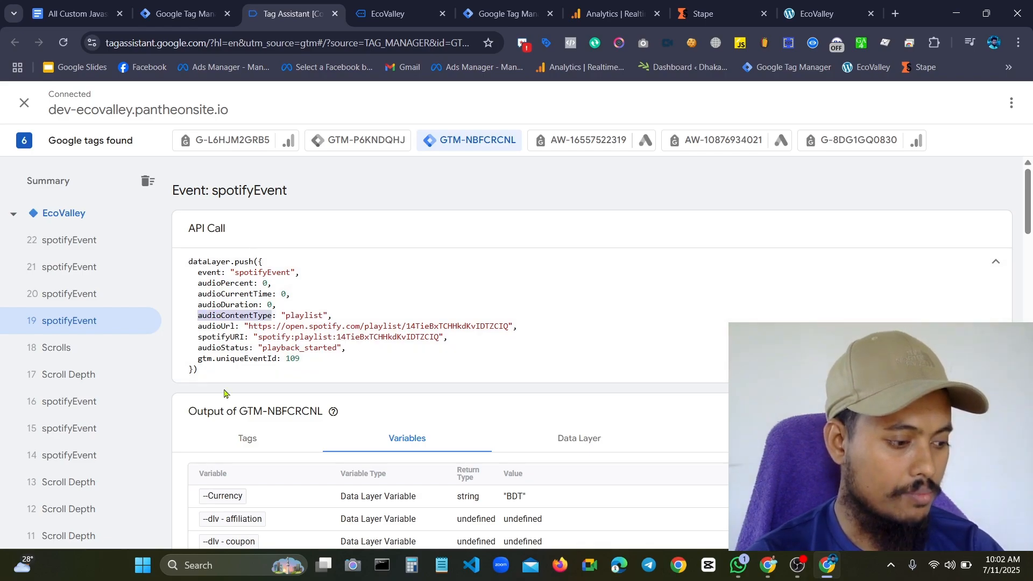
Switch to the EcoValley web container in Tag Manager and open its variables list
click(401, 6)
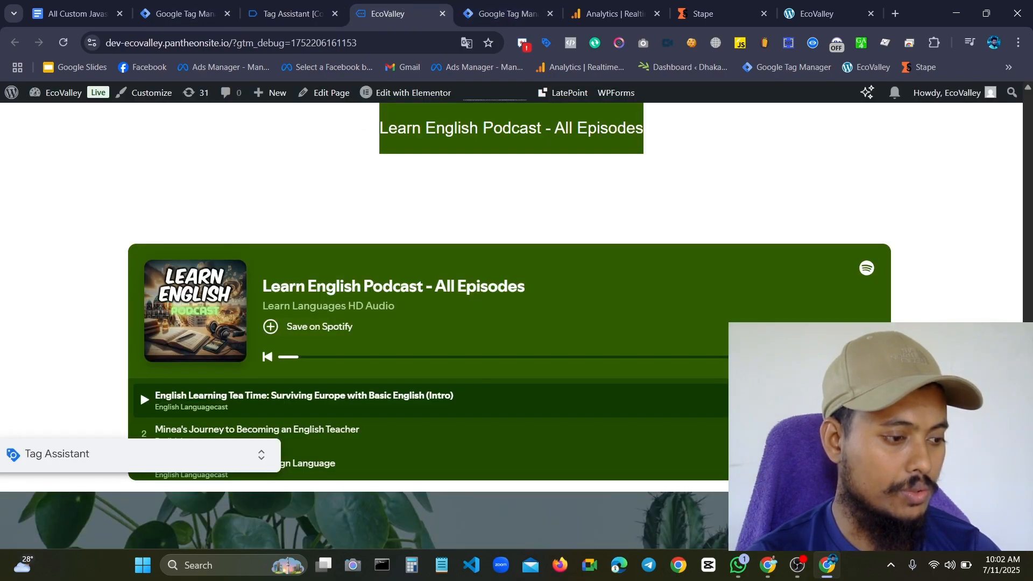
click(216, 7)
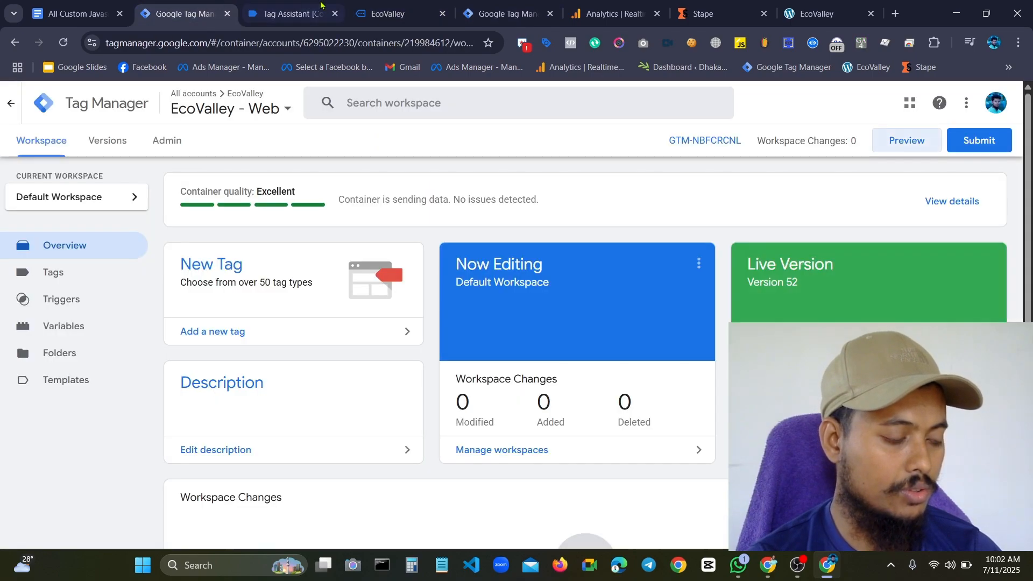
click(69, 327)
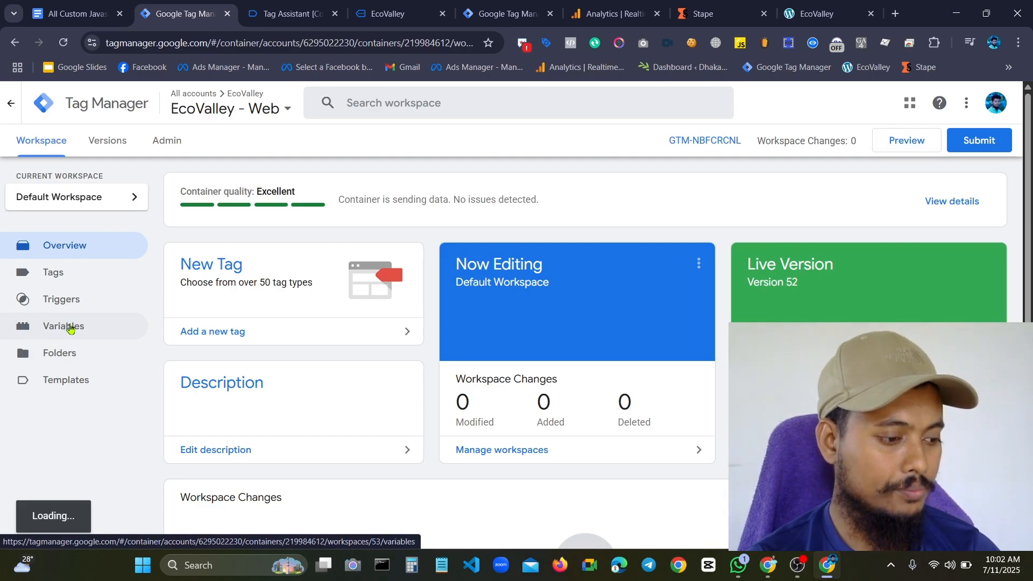
click(972, 322)
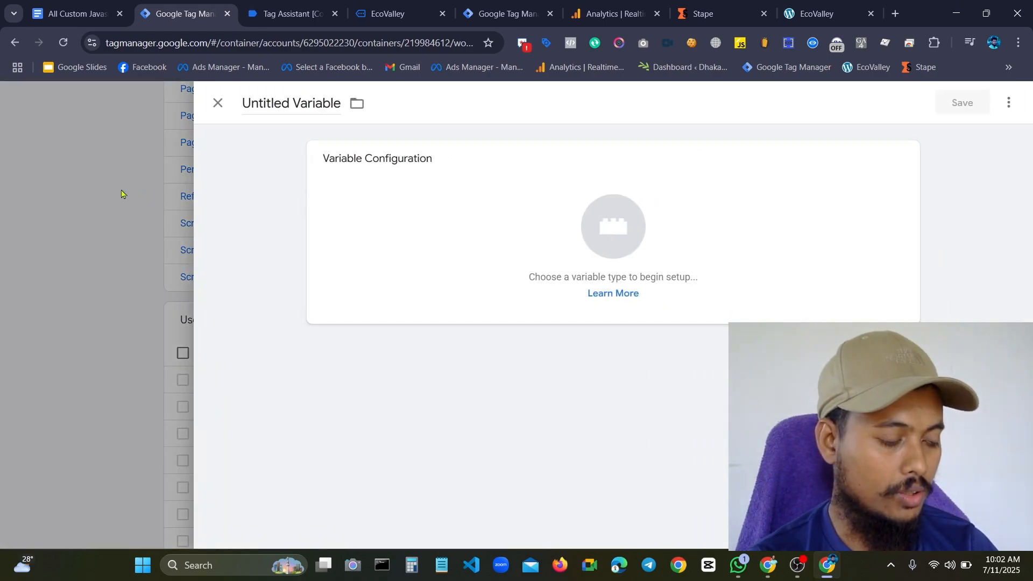
click(218, 103)
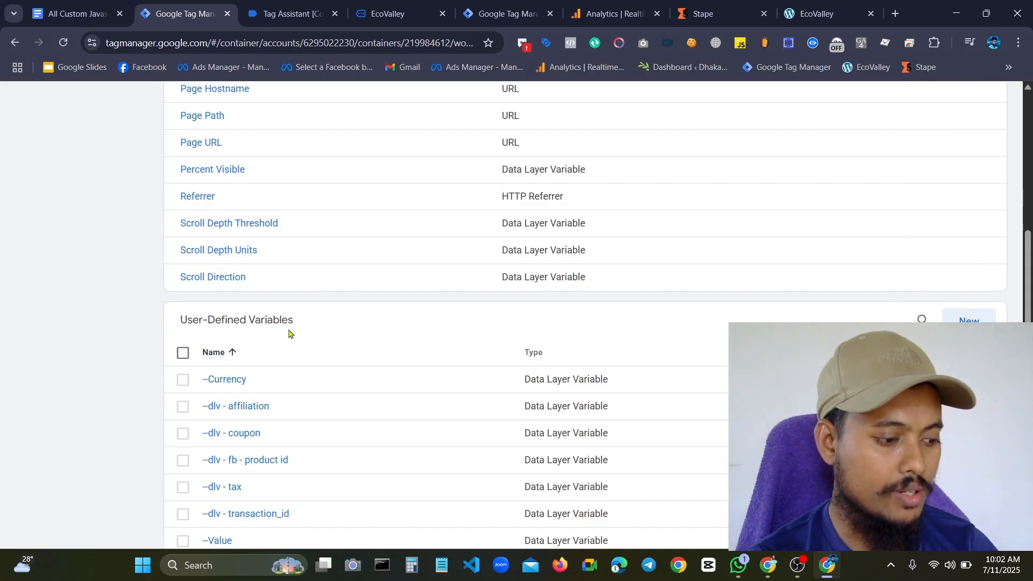
Start a new user-defined variable of type Data Layer Variable that reads audioContentType
click(970, 321)
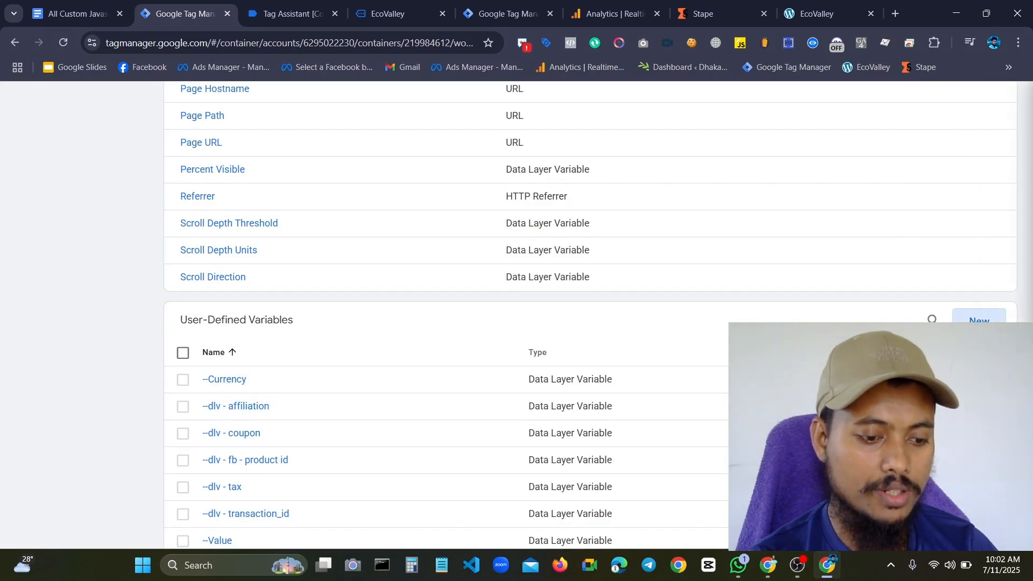
click(501, 199)
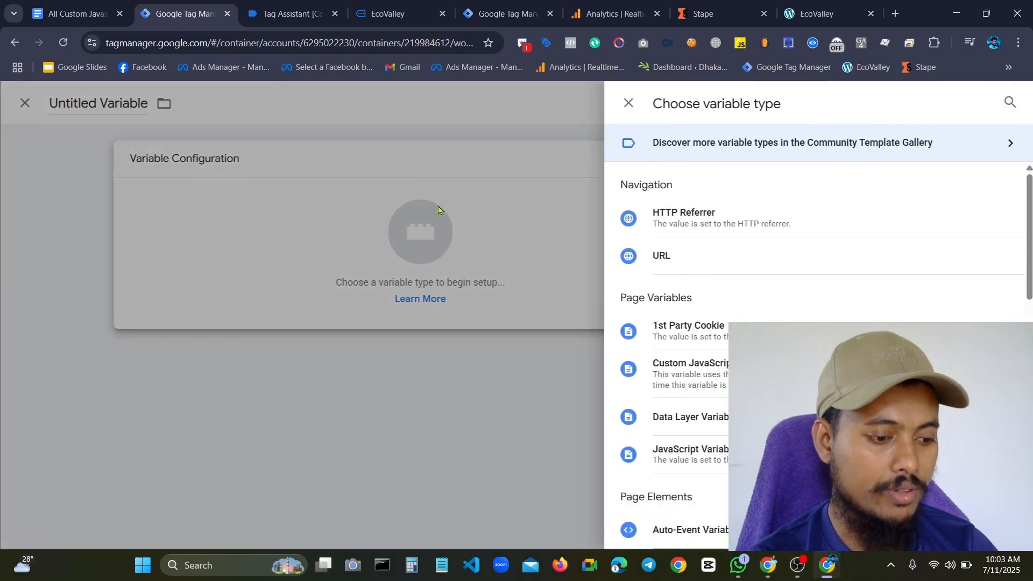
scroll(811, 300, down, 3)
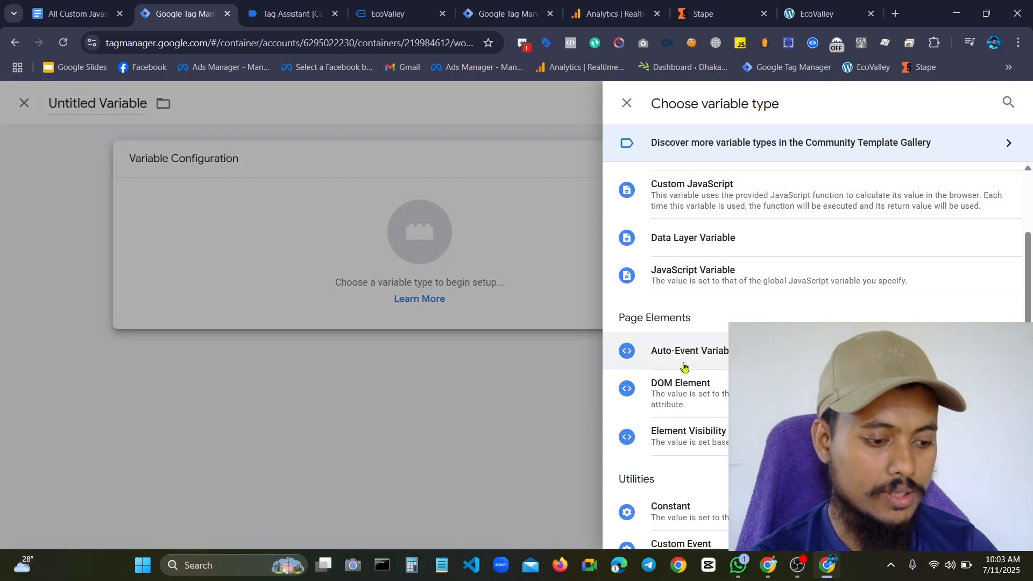
click(682, 251)
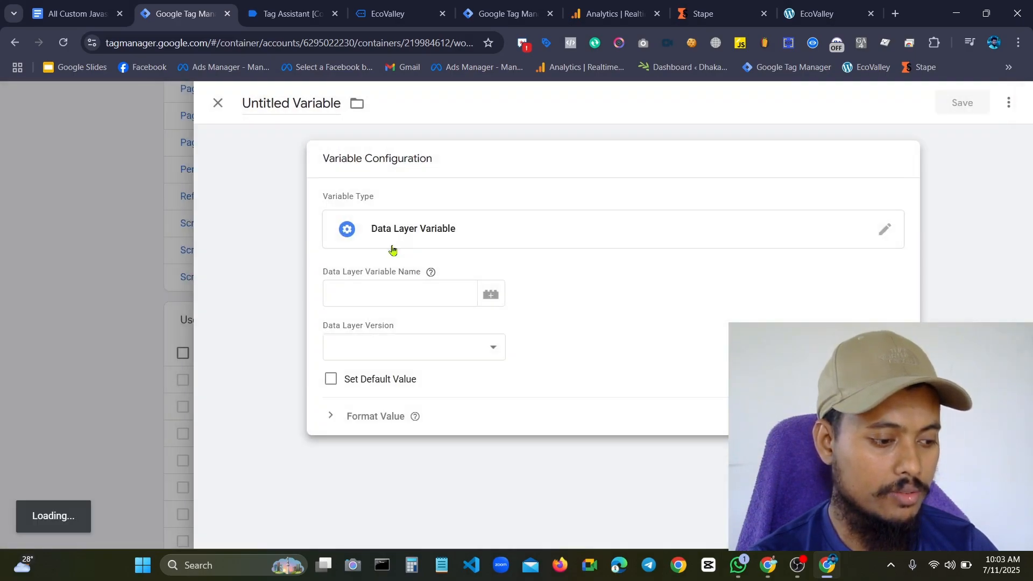
click(375, 297)
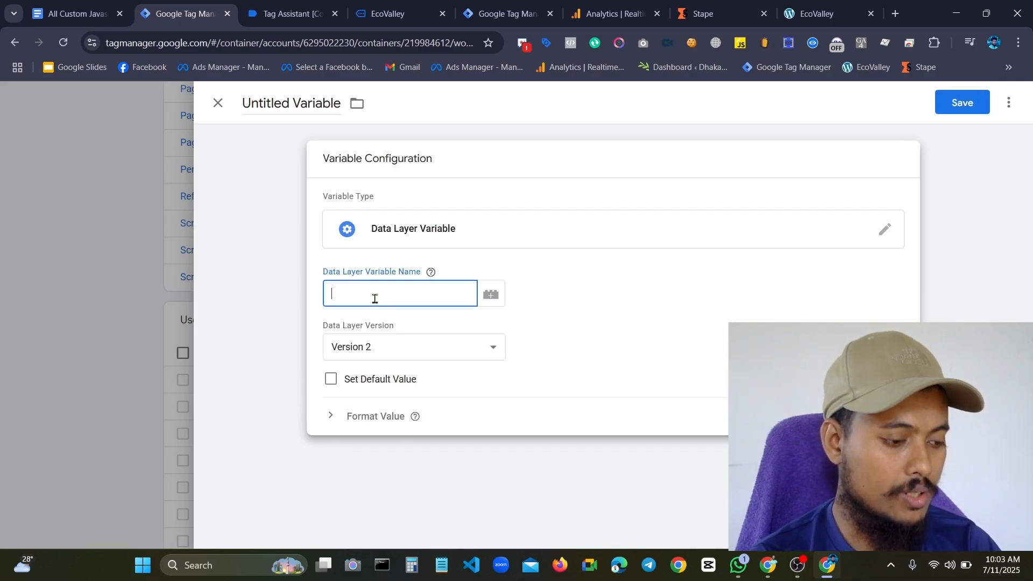
key(ctrl+v)
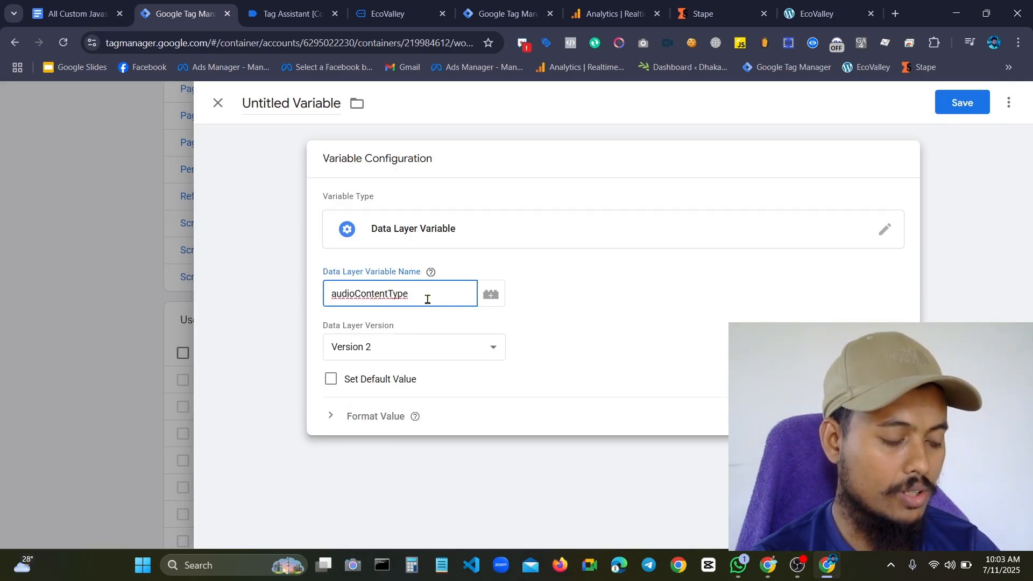
Name the new variable "dlv - audioContentType" and save it
click(431, 271)
click(297, 97)
double_click(300, 98)
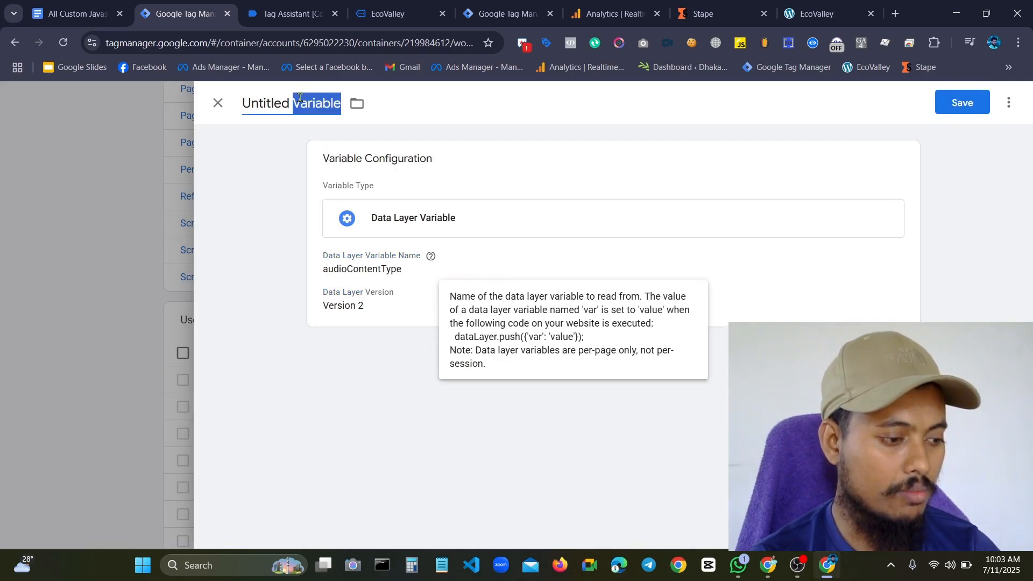
click(300, 98)
double_click(300, 98)
triple_click(299, 98)
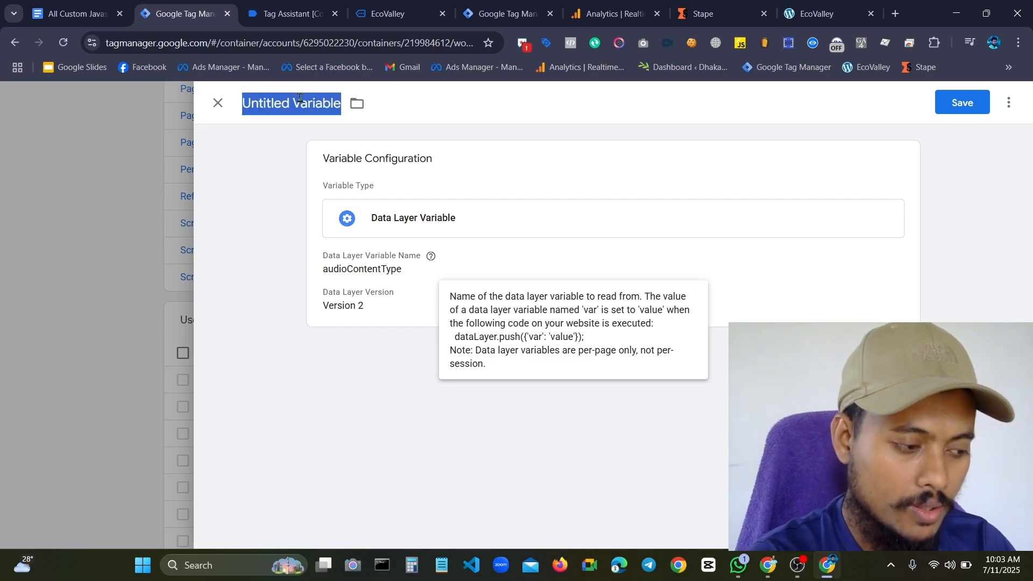
key(BackSpace)
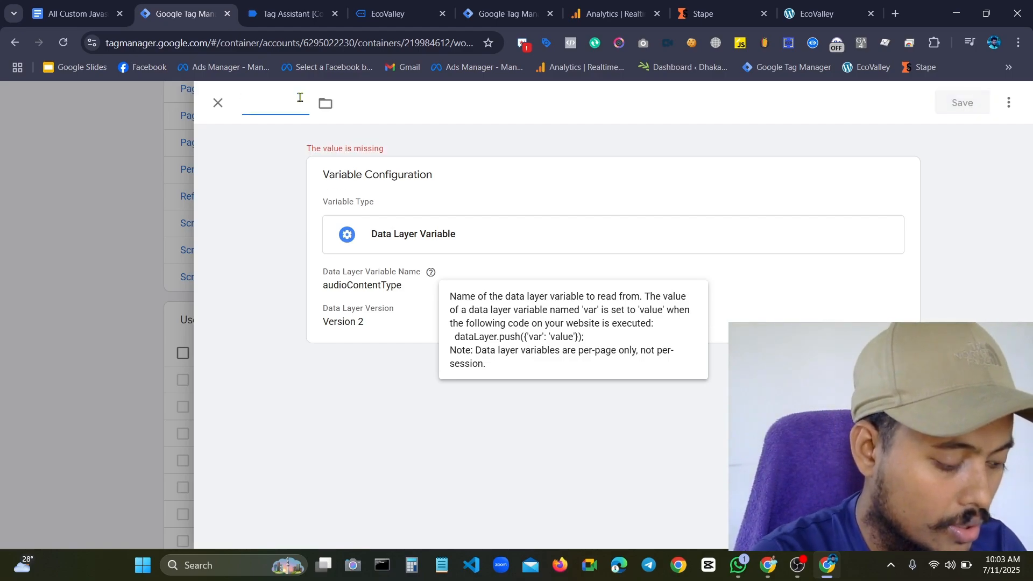
text(dlb)
key(BackSpace)
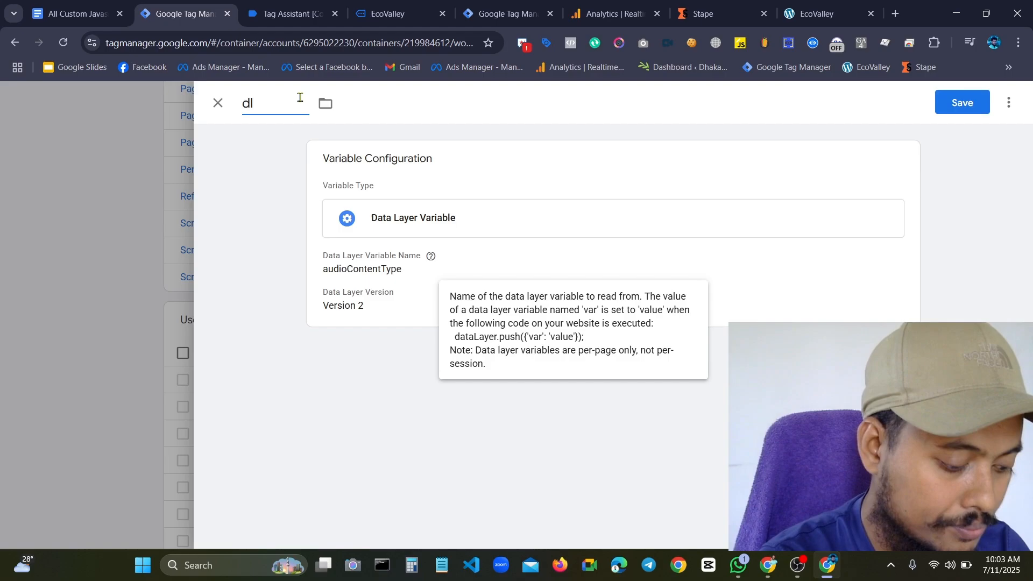
text(v -)
text(audioContentType)
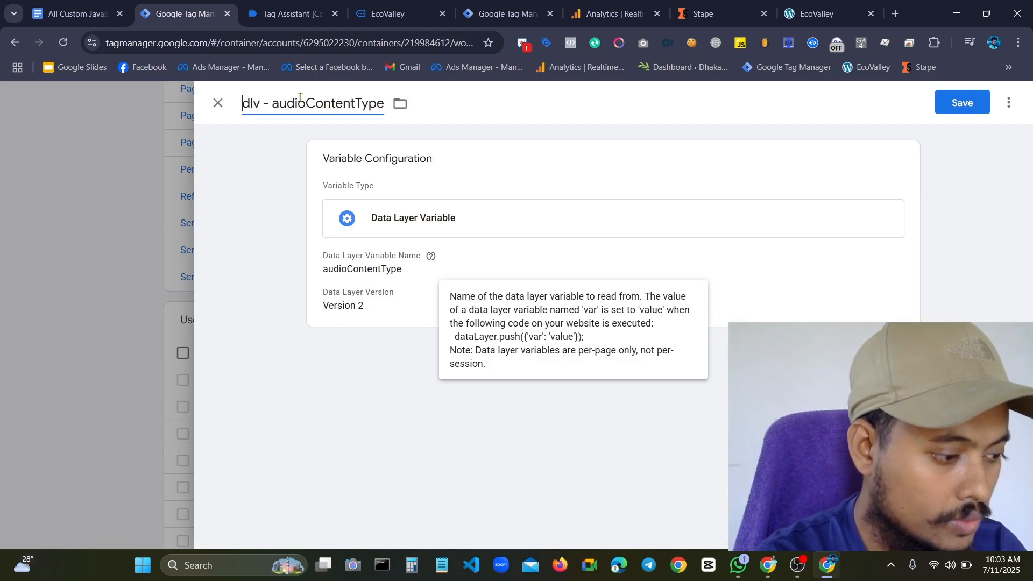
click(962, 102)
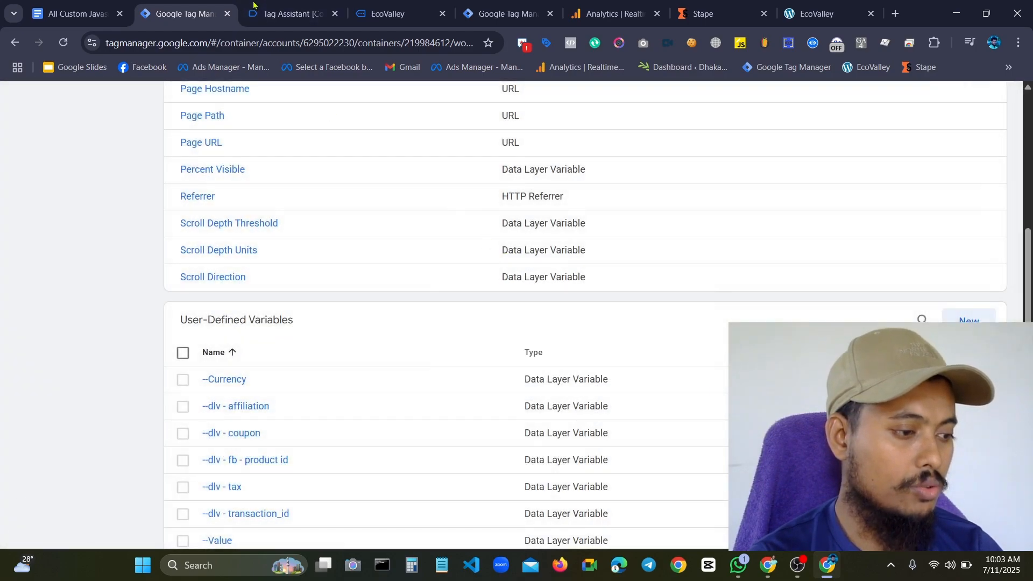
Switch to Tag Assistant and copy the audioUrl key name from spotifyEvent 19's data layer push
click(269, 11)
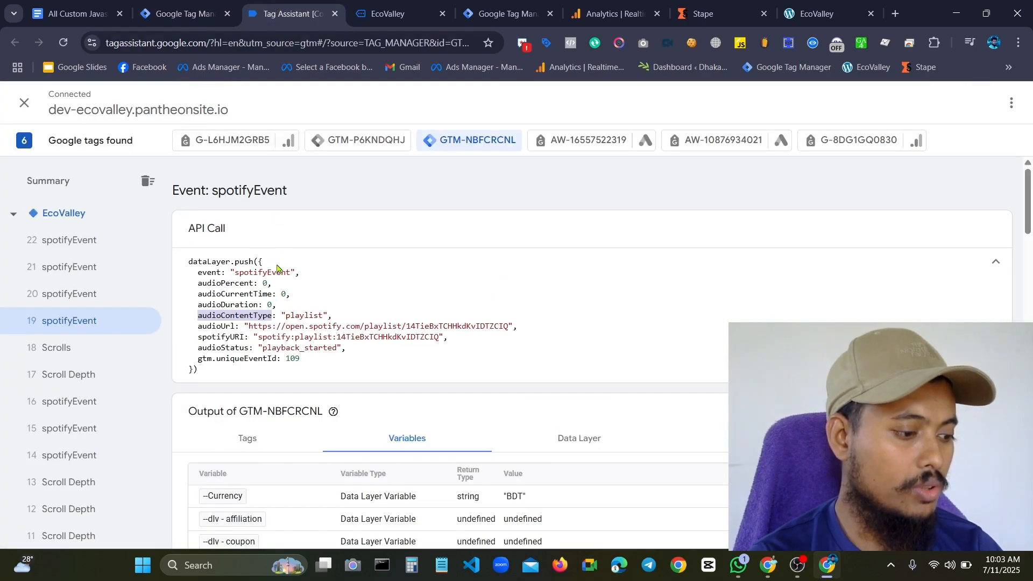
double_click(207, 327)
key(ctrl+c)
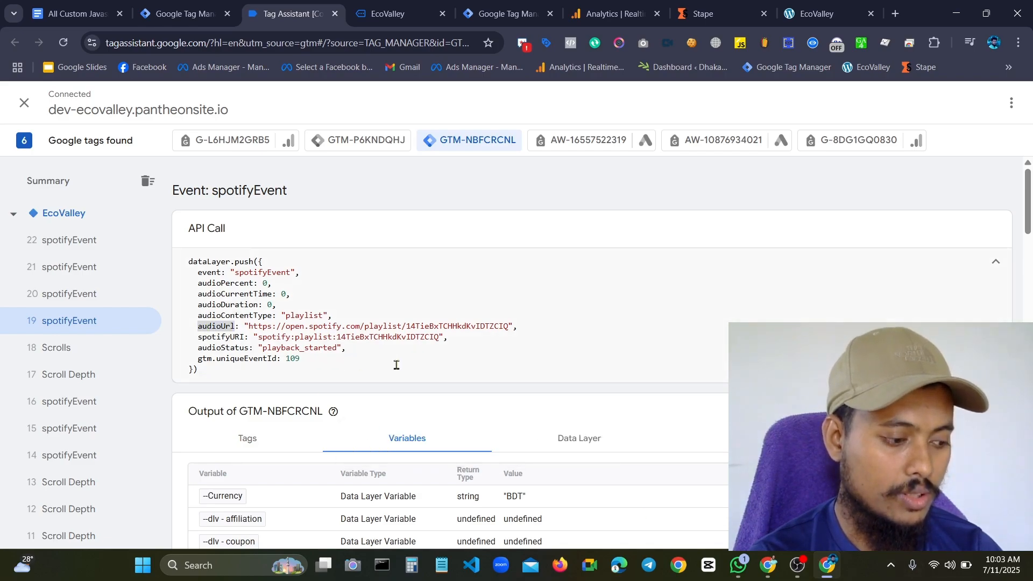
mouse_move(773, 568)
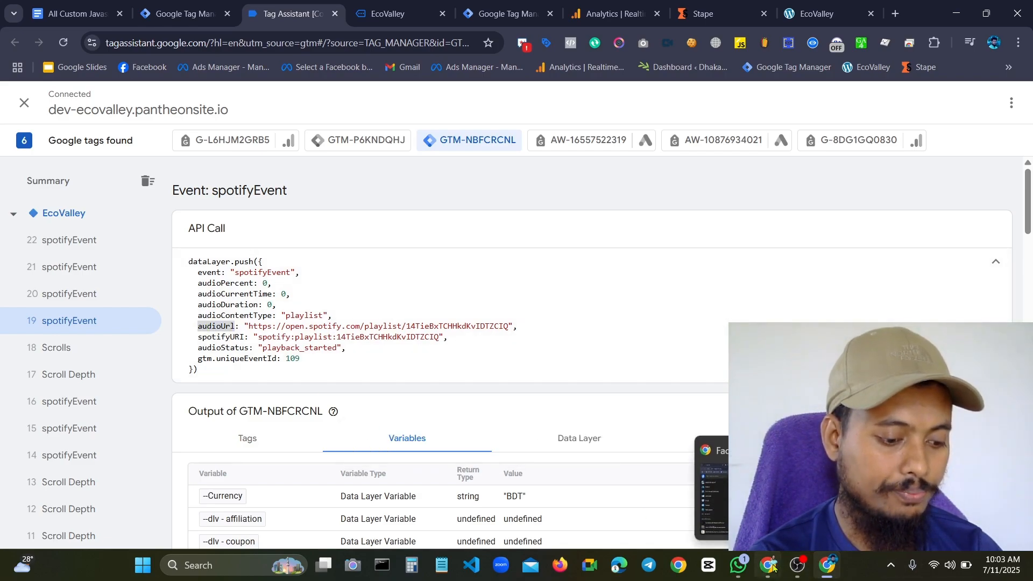
Return to Tag Manager and start another user-defined Data Layer Variable that reads audioUrl
click(181, 14)
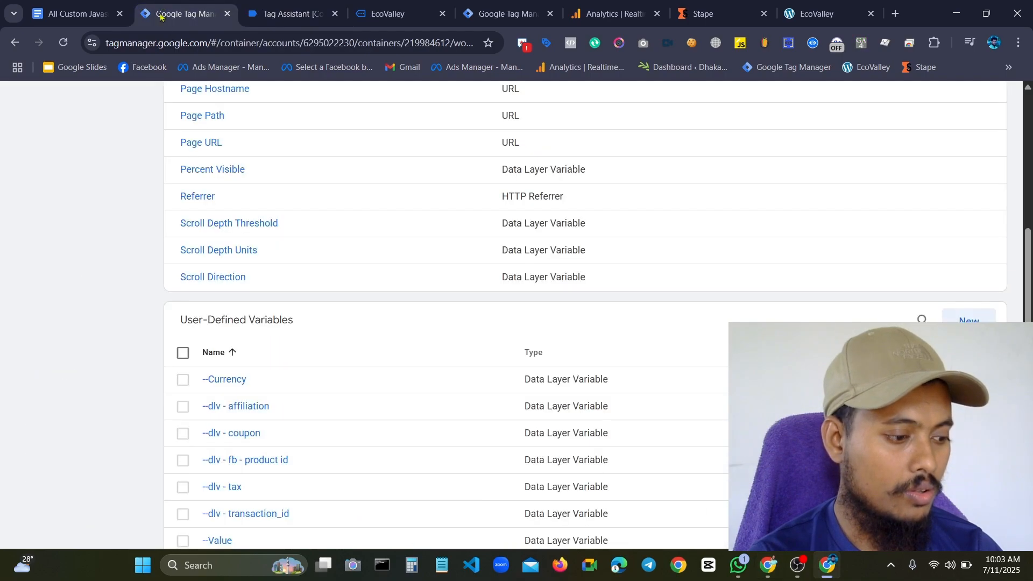
click(988, 317)
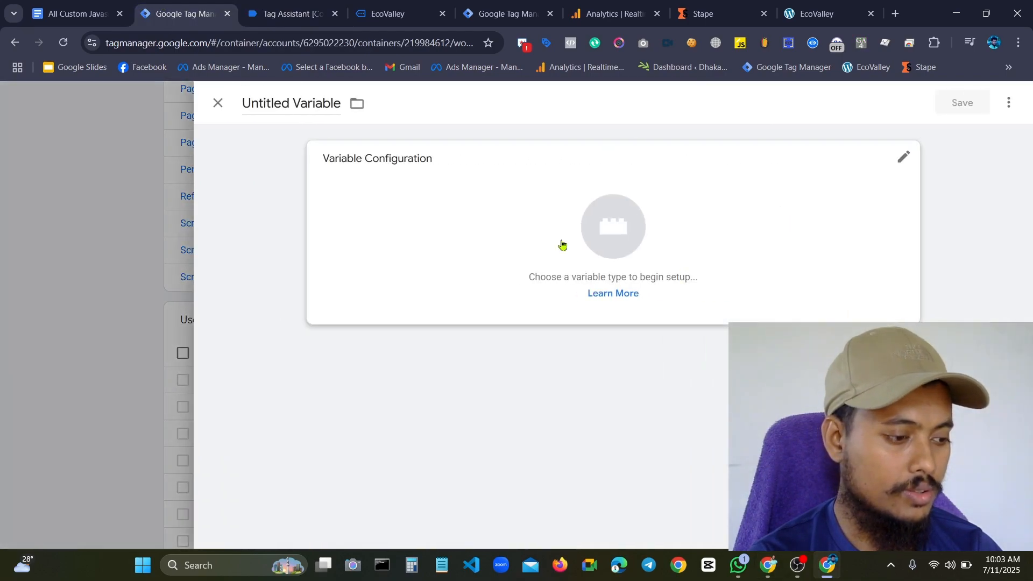
click(429, 177)
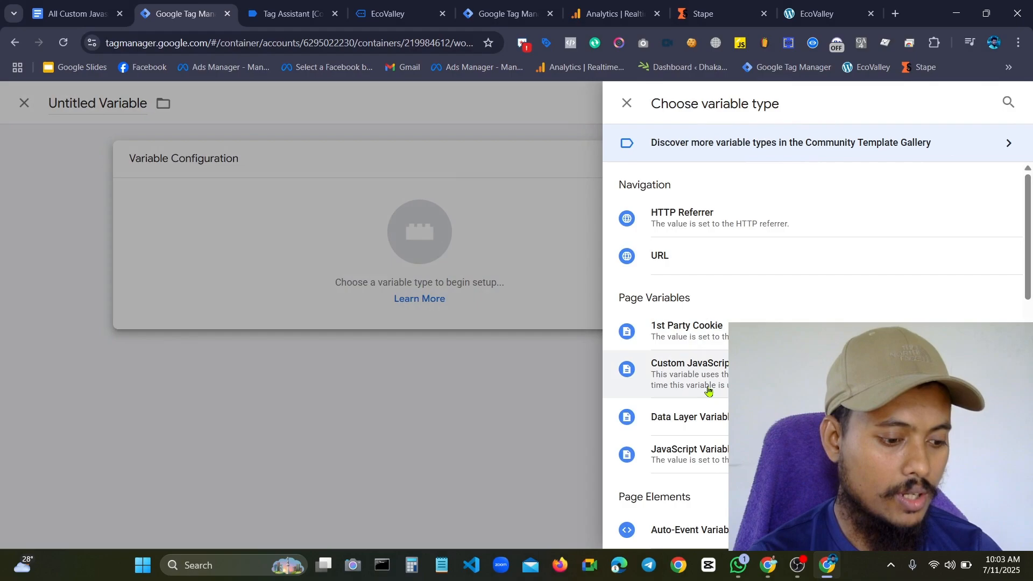
click(584, 377)
click(380, 302)
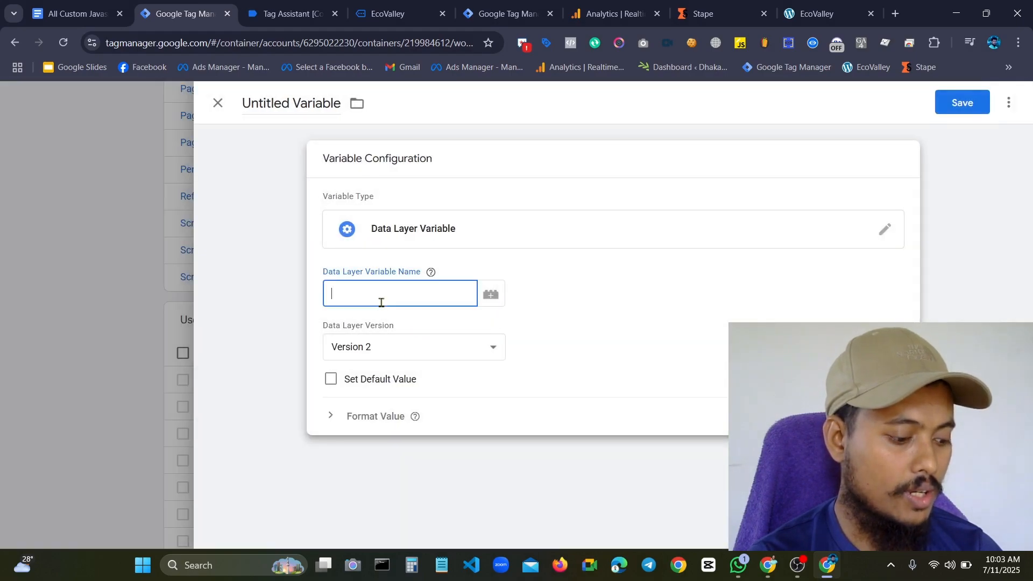
text(audioUrl)
Name the variable "dlv - audioUrl" and save it
click(300, 99)
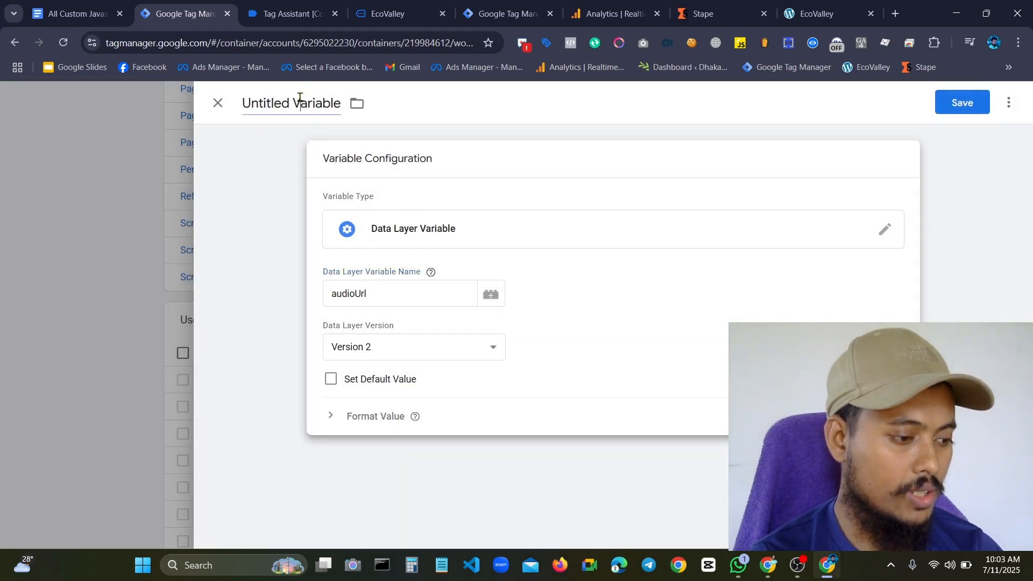
key(BackSpace)
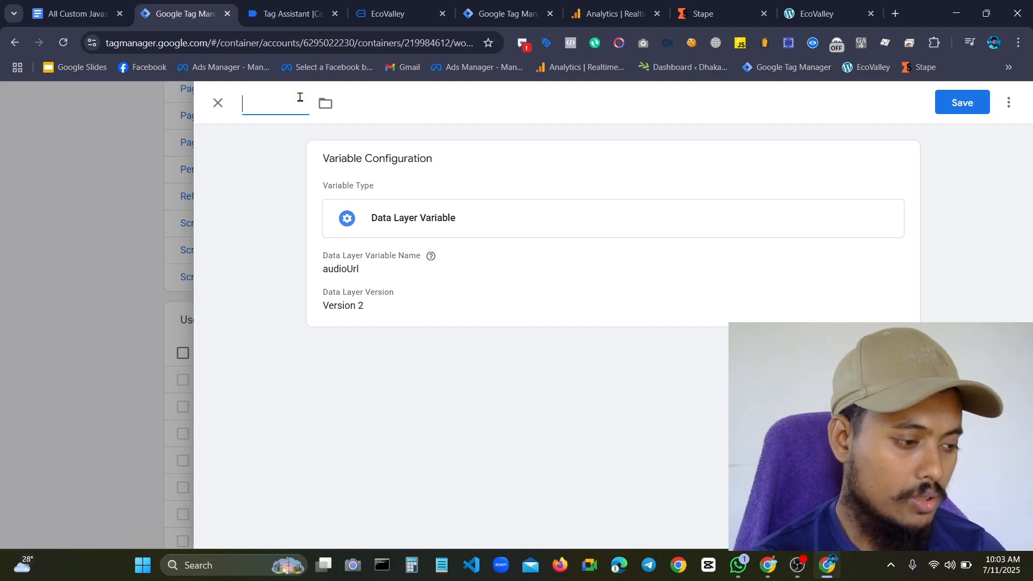
text(dlb)
key(BackSpace)
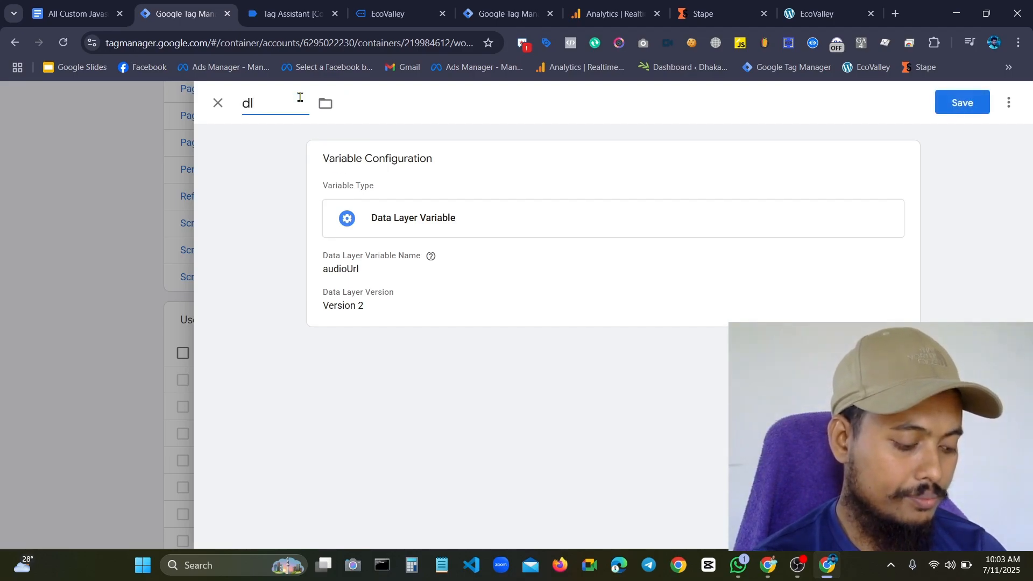
text(v -)
key(ctrl+v)
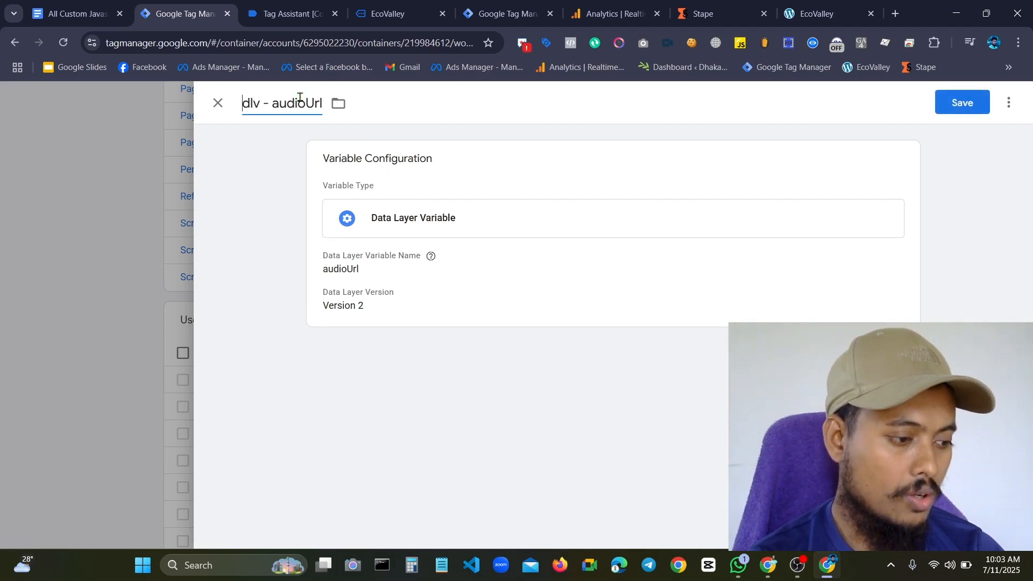
click(948, 101)
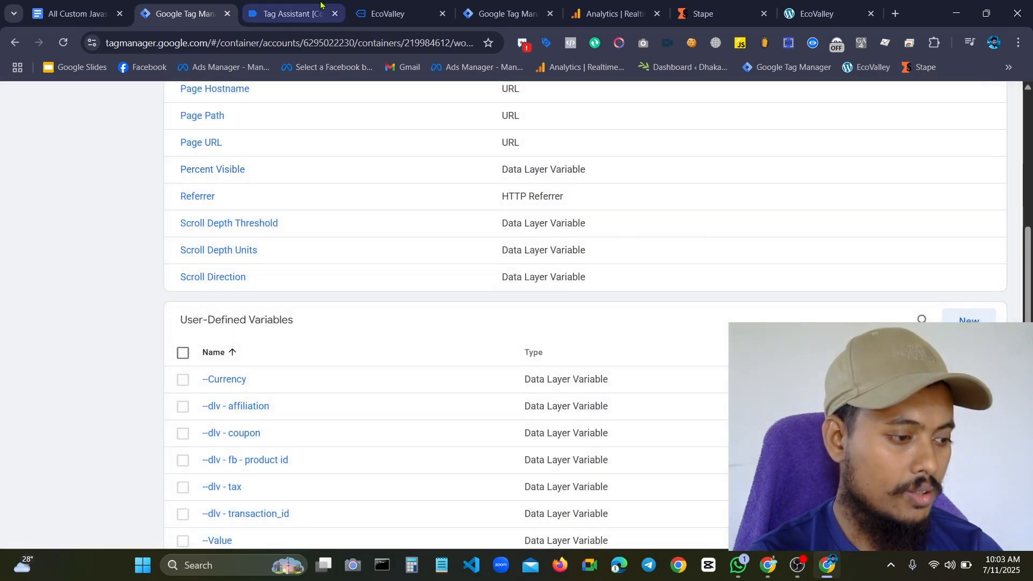
Copy the audioStatus key name from spotifyEvent 19's push in Tag Assistant and return to the variables list in Tag Manager
click(320, 20)
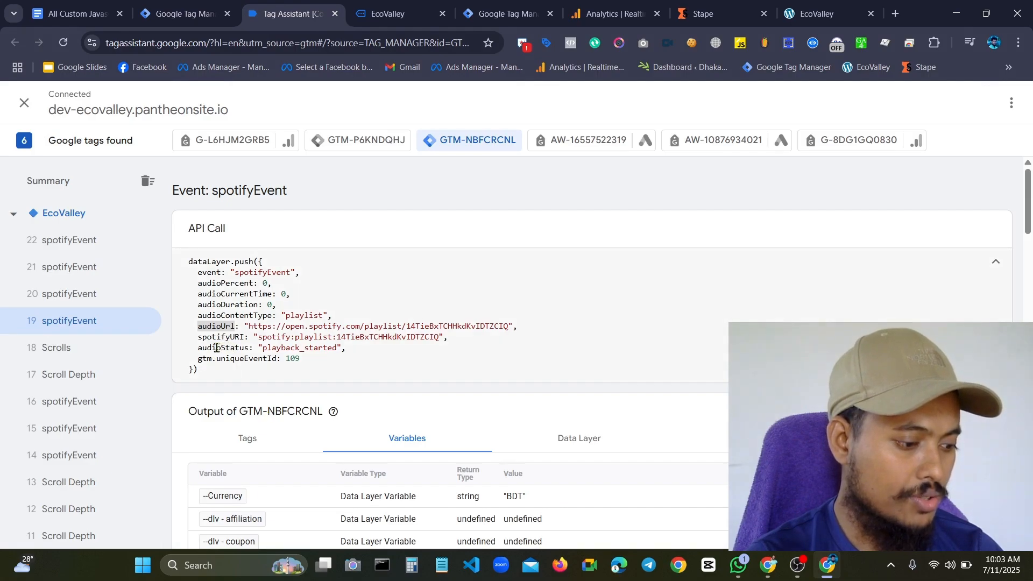
click(215, 348)
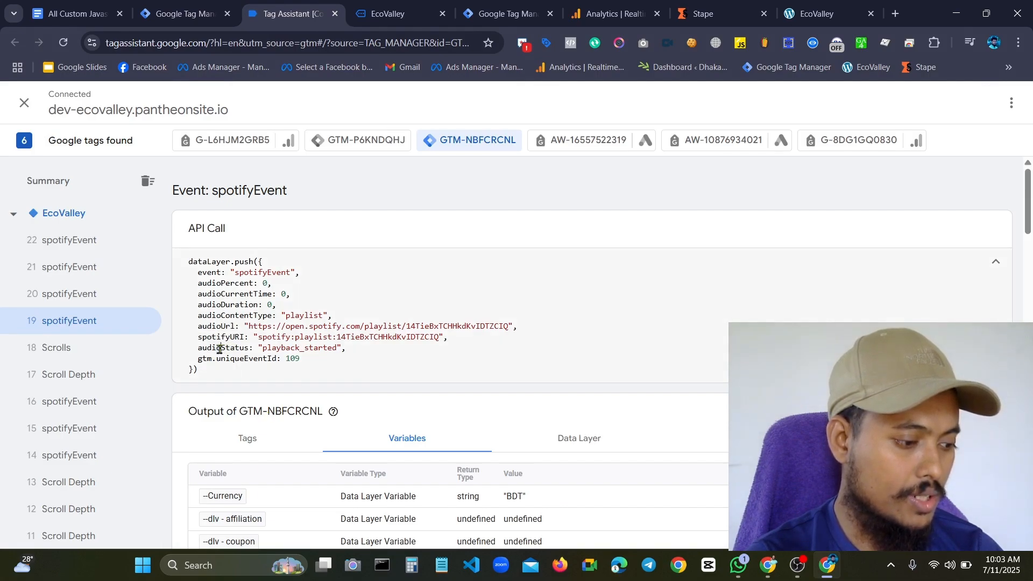
double_click(219, 349)
key(ctrl+c)
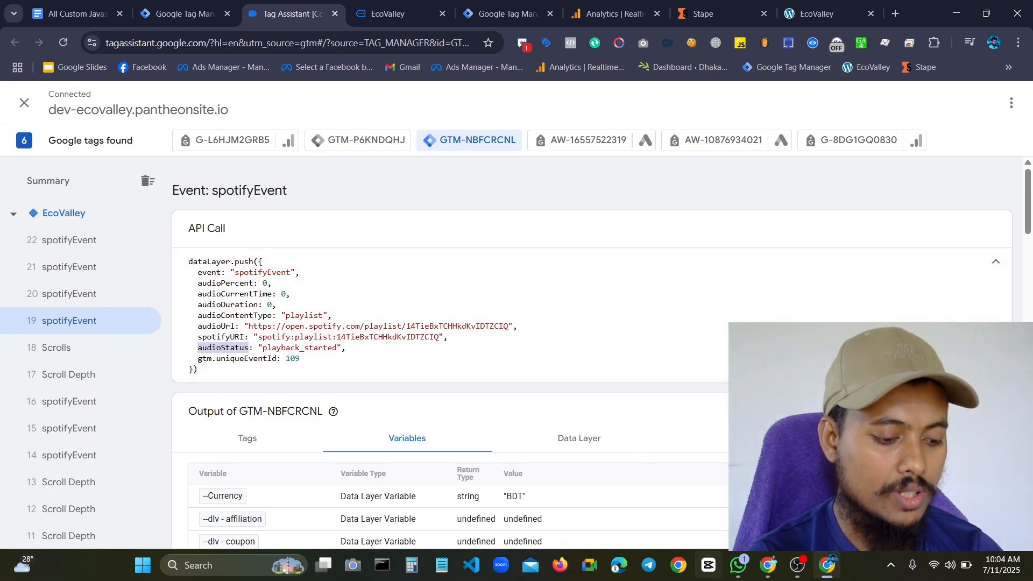
mouse_move(765, 575)
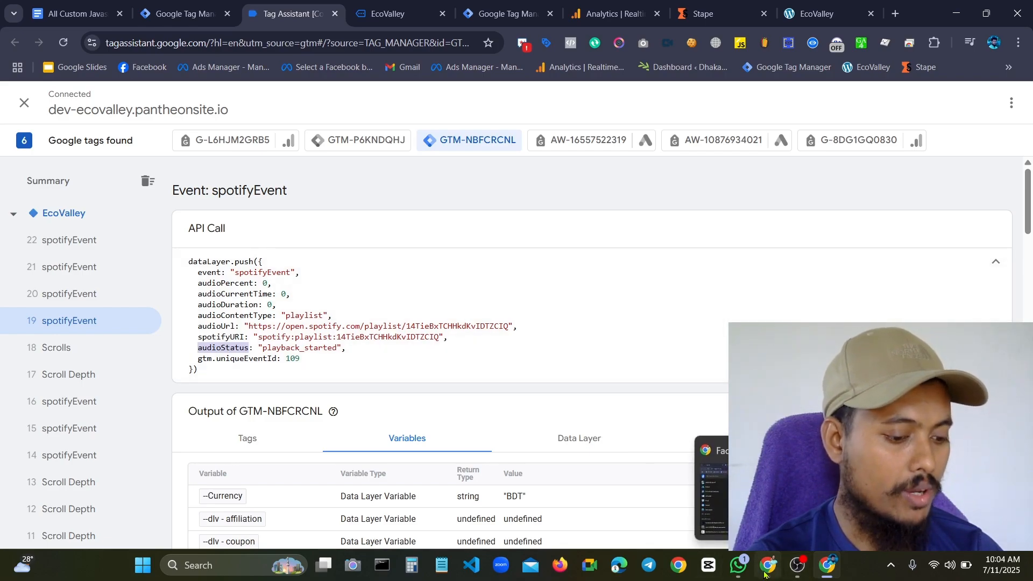
click(404, 8)
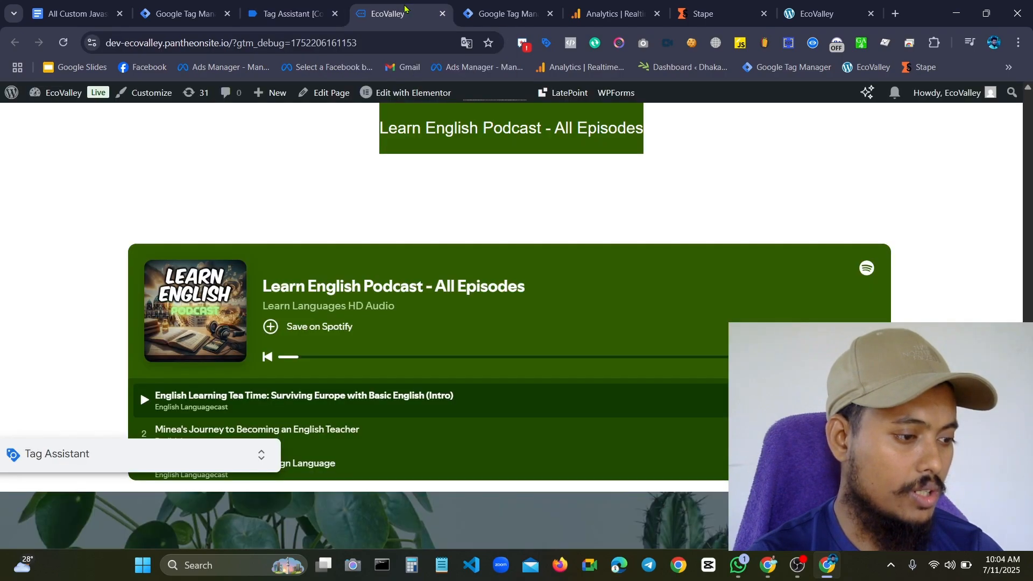
click(503, 14)
click(182, 7)
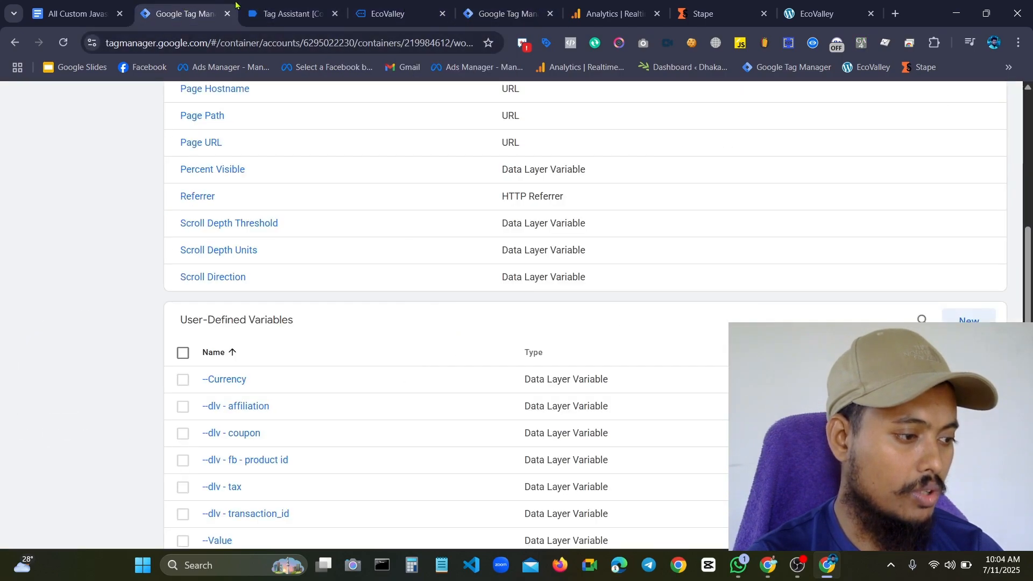
In Tag Manager, start a new user-defined Data Layer Variable that reads audioStatus
click(282, 12)
click(222, 4)
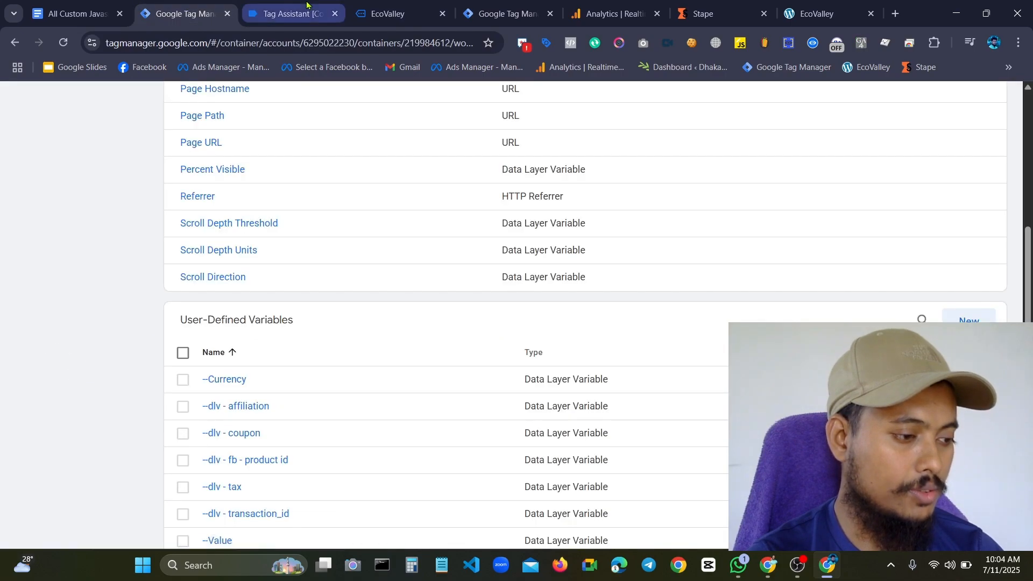
click(307, 4)
click(403, 5)
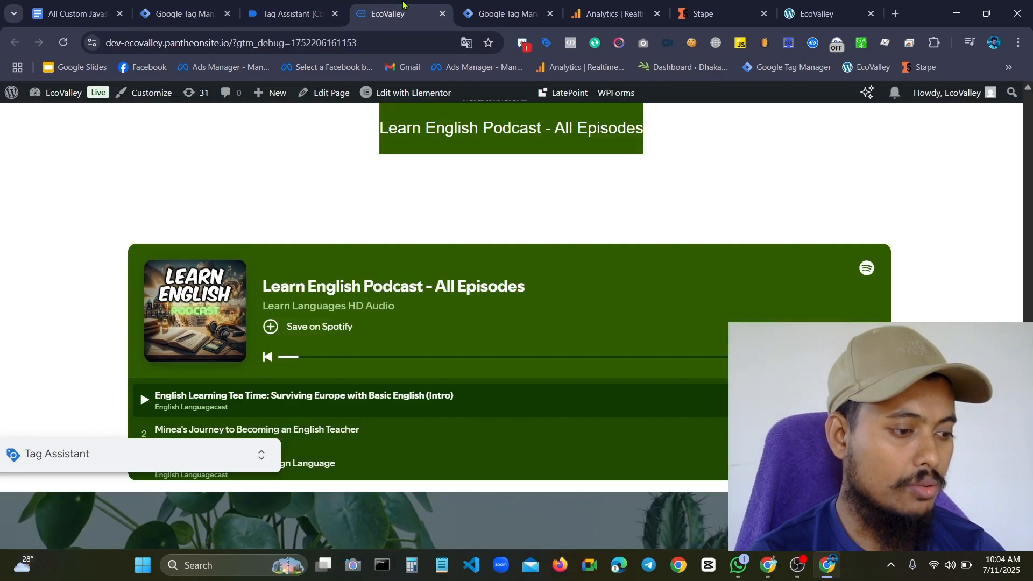
click(147, 4)
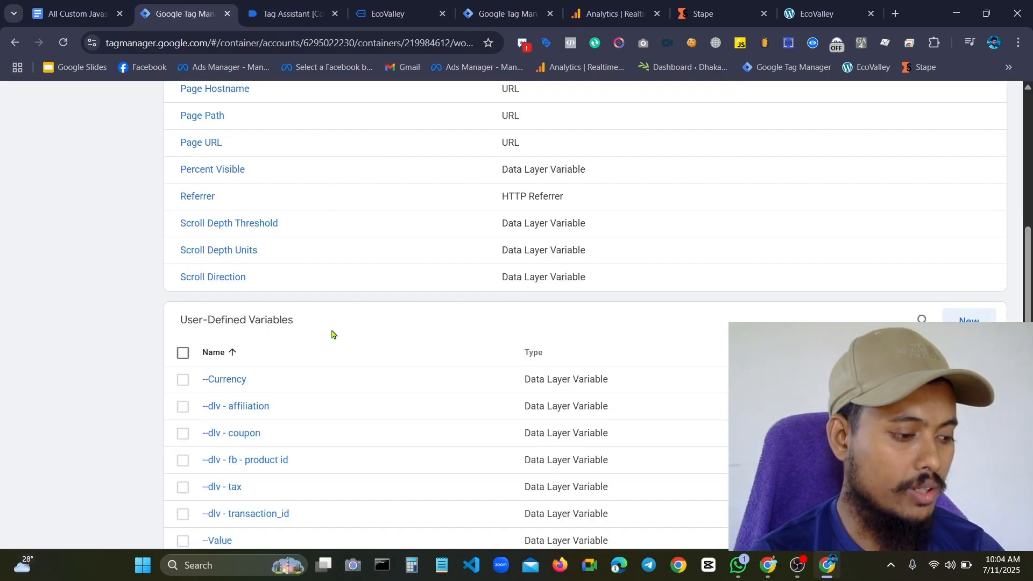
click(969, 320)
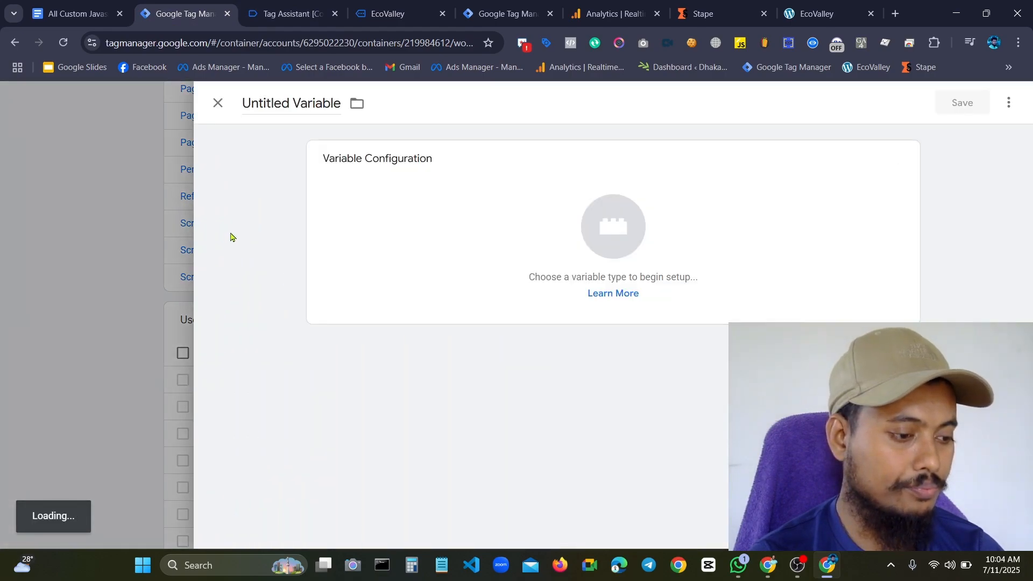
click(485, 256)
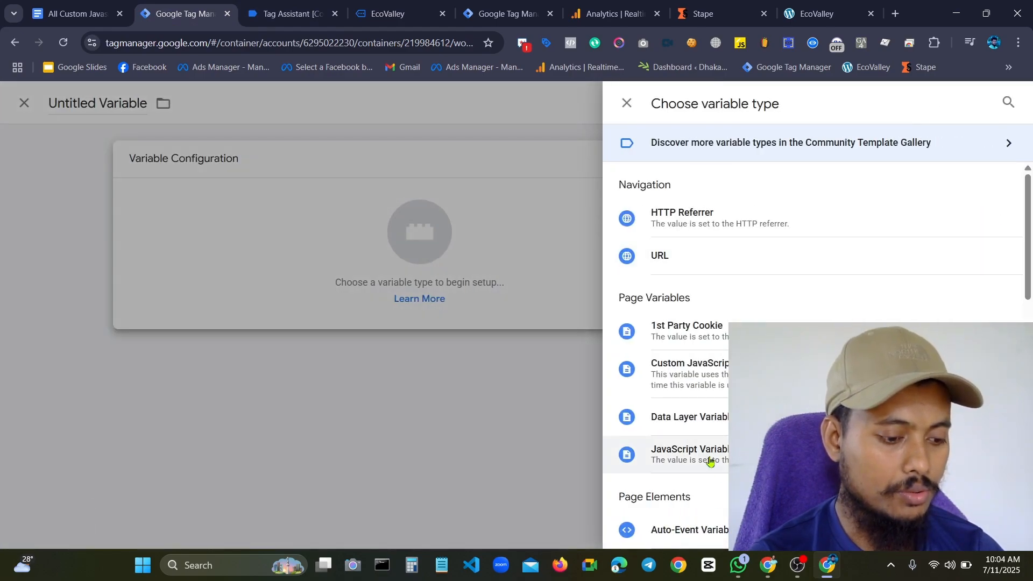
click(713, 417)
click(355, 286)
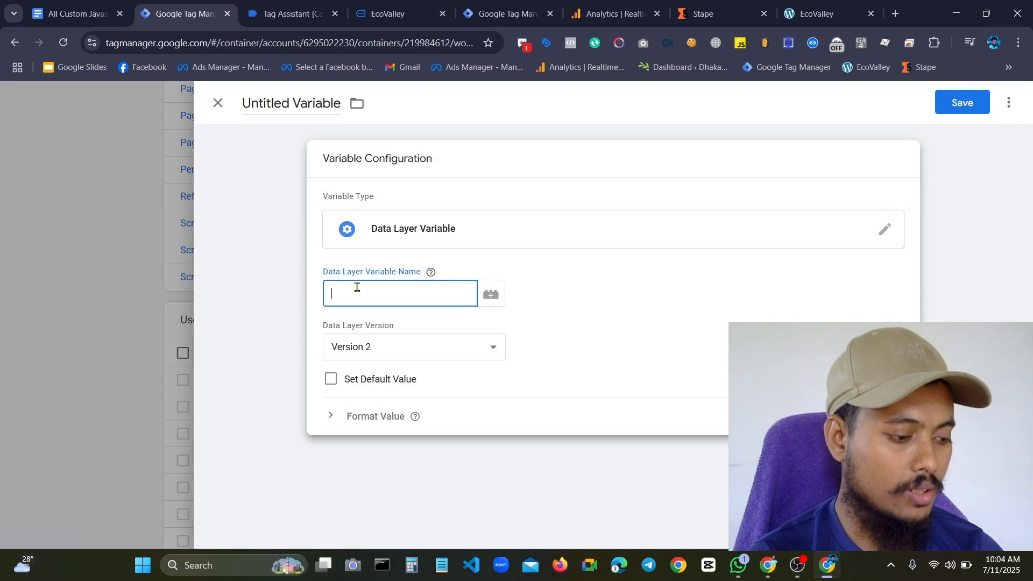
key(ctrl+v)
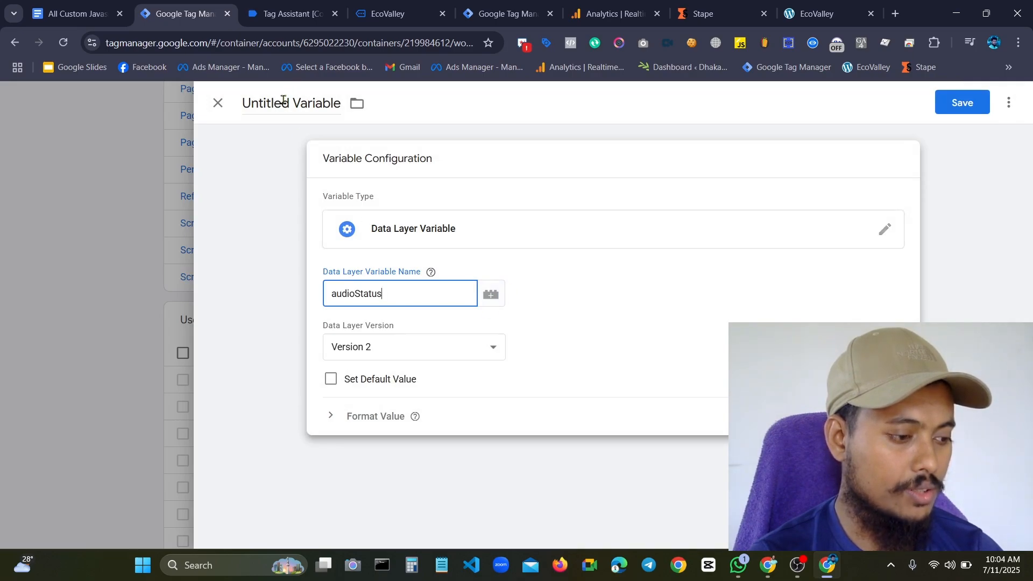
Name the variable "dlv - audioStatus" and save it
click(283, 101)
key(BackSpace)
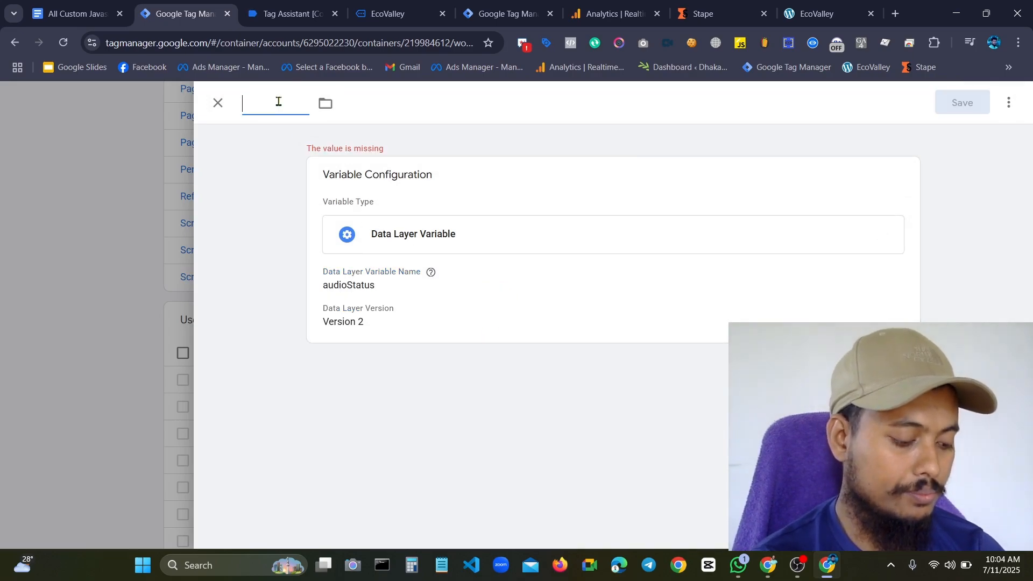
text(dlv)
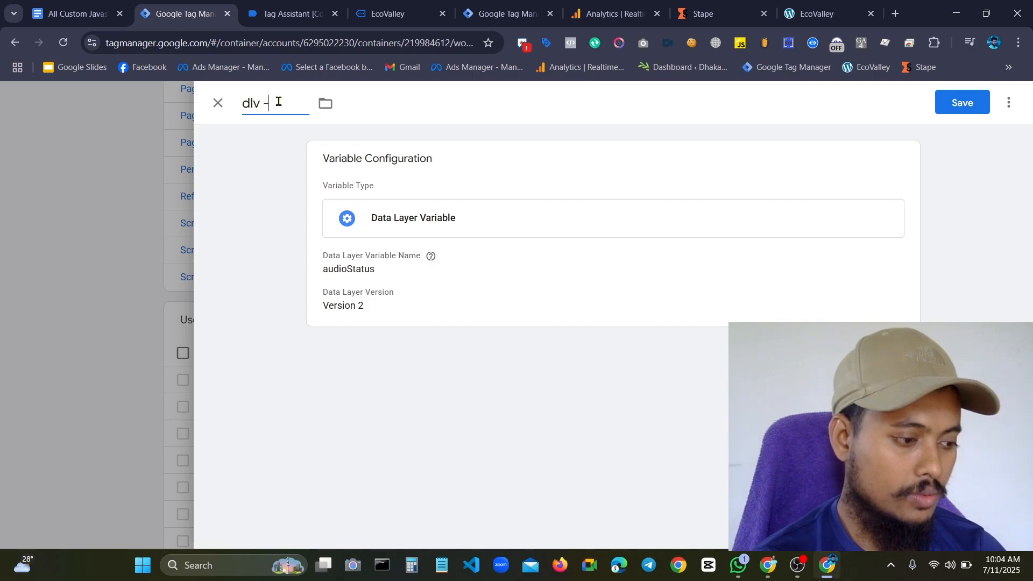
text( -)
text(audioStatus)
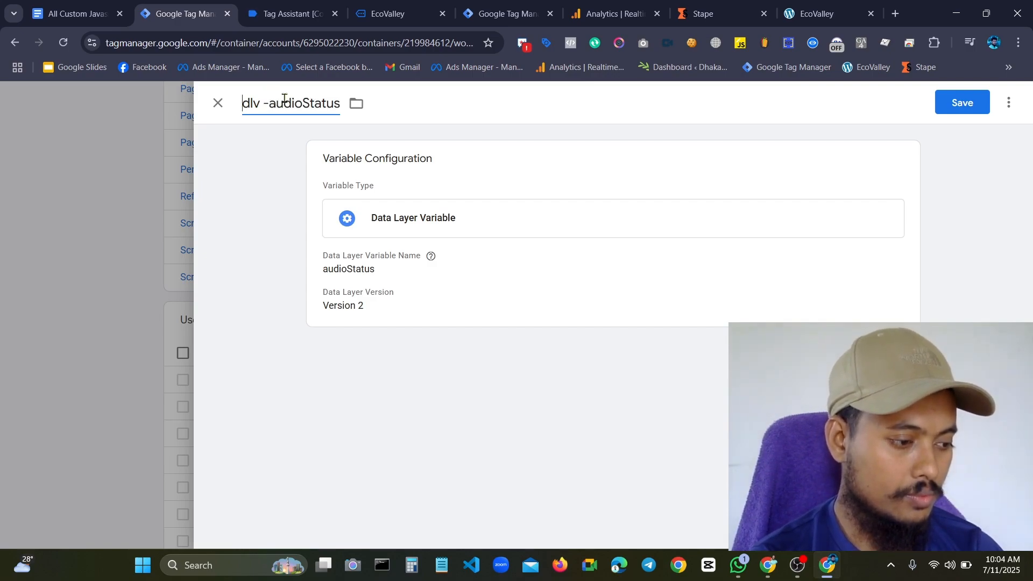
click(973, 110)
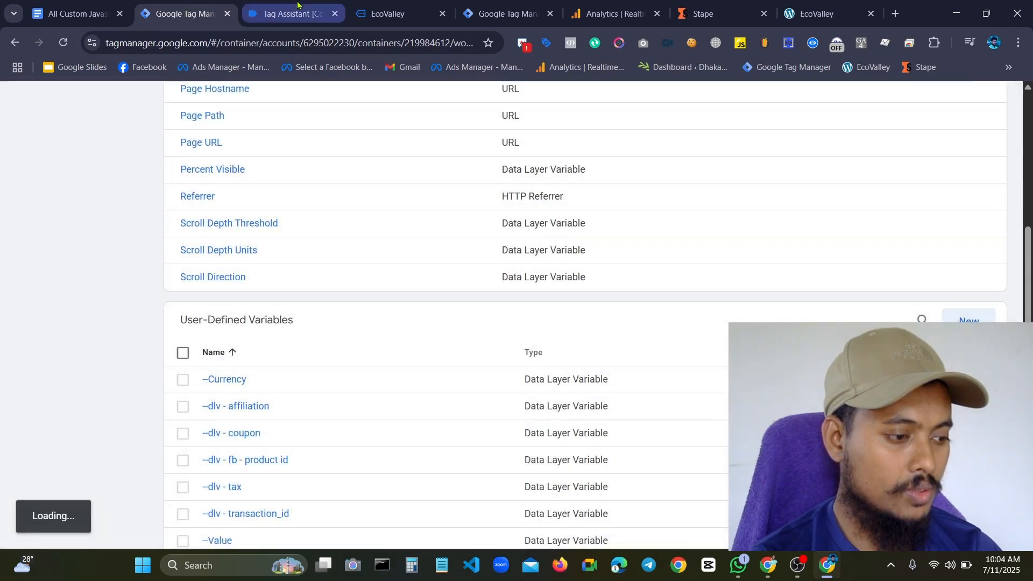
Copy the audioDuration key name from spotifyEvent 19's push in Tag Assistant and return to Tag Manager's variables list
click(286, 13)
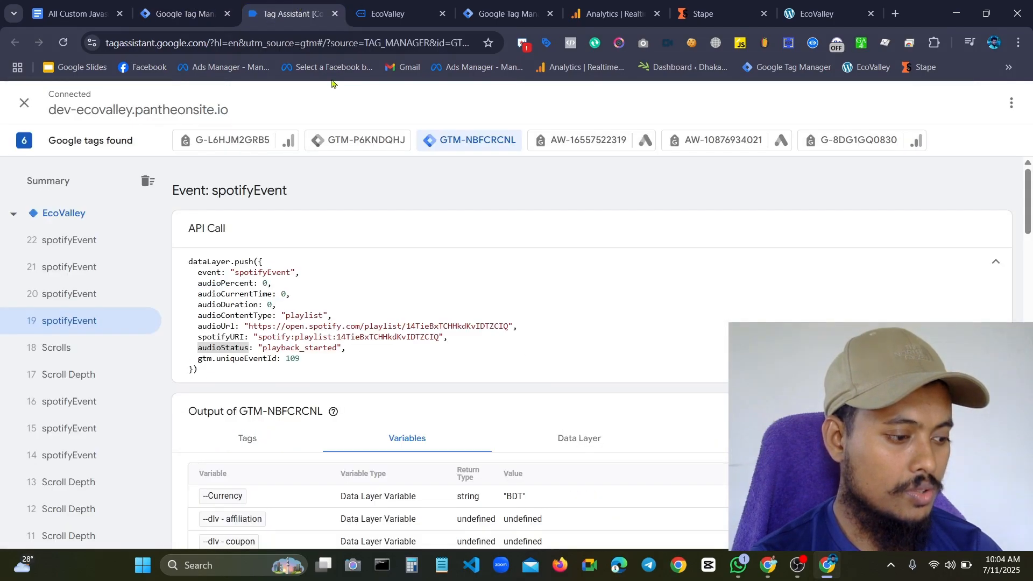
double_click(228, 307)
key(ctrl+c)
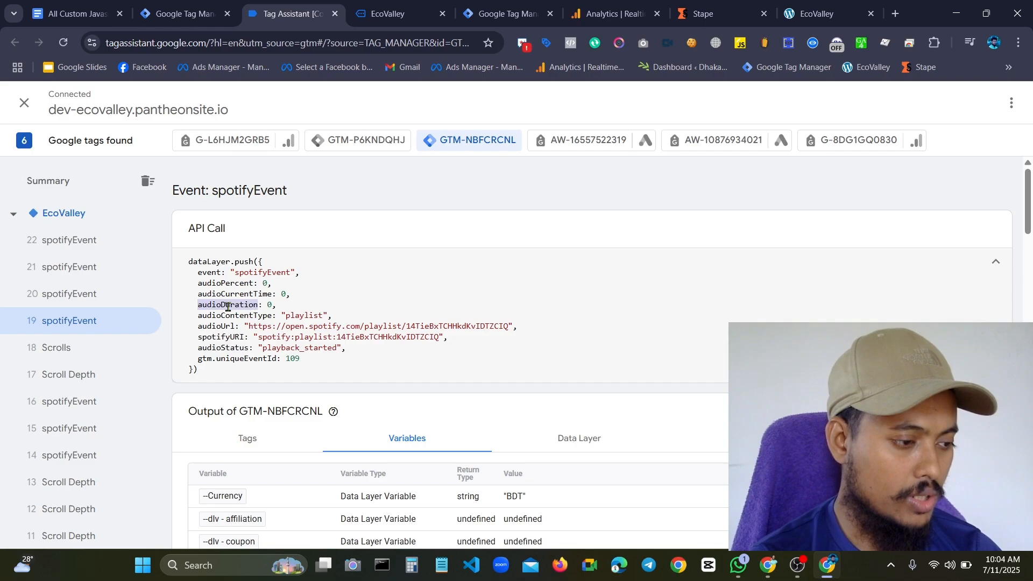
click(414, 4)
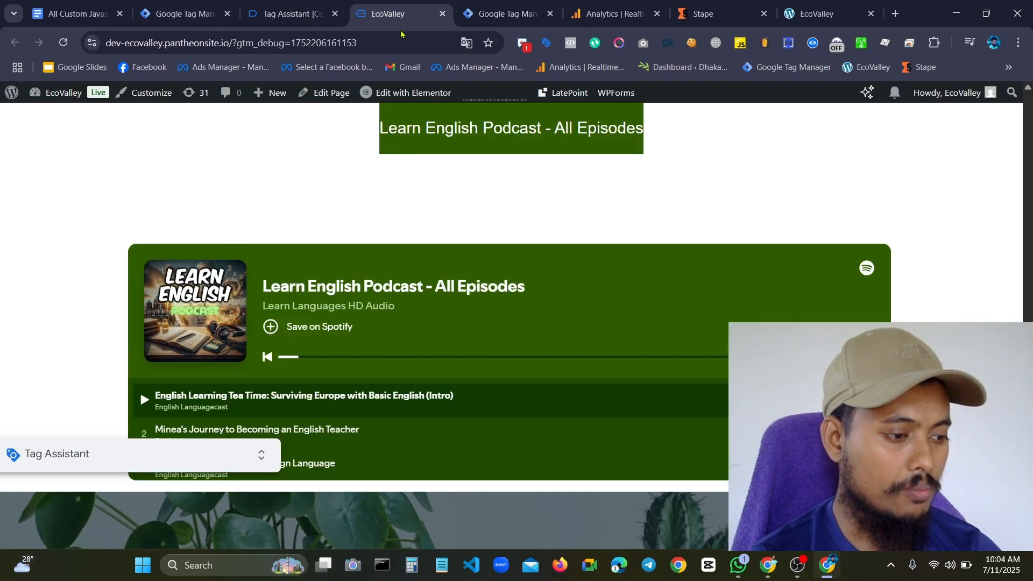
click(180, 13)
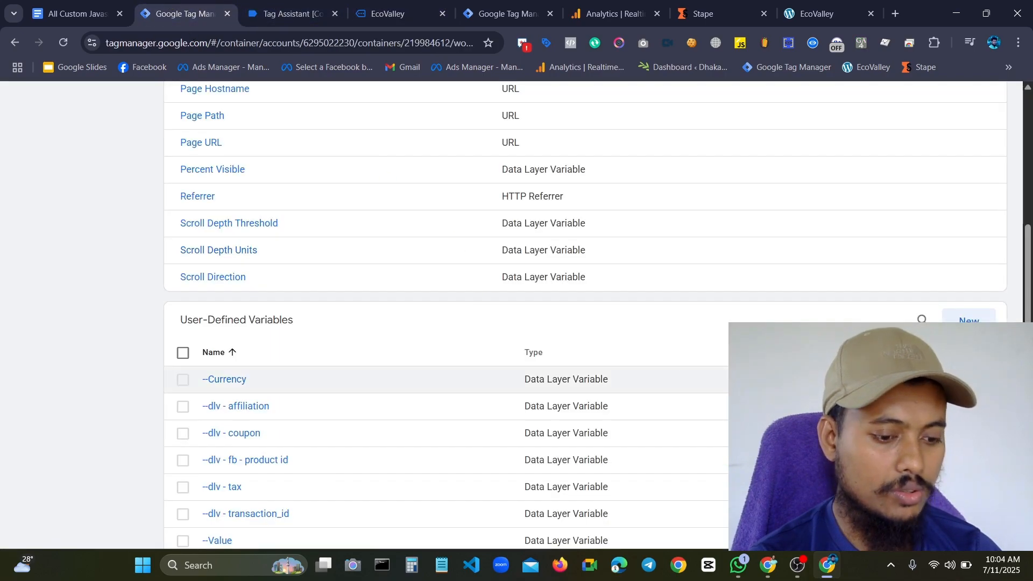
Start another user-defined Data Layer Variable that reads audioDuration
click(968, 318)
click(475, 228)
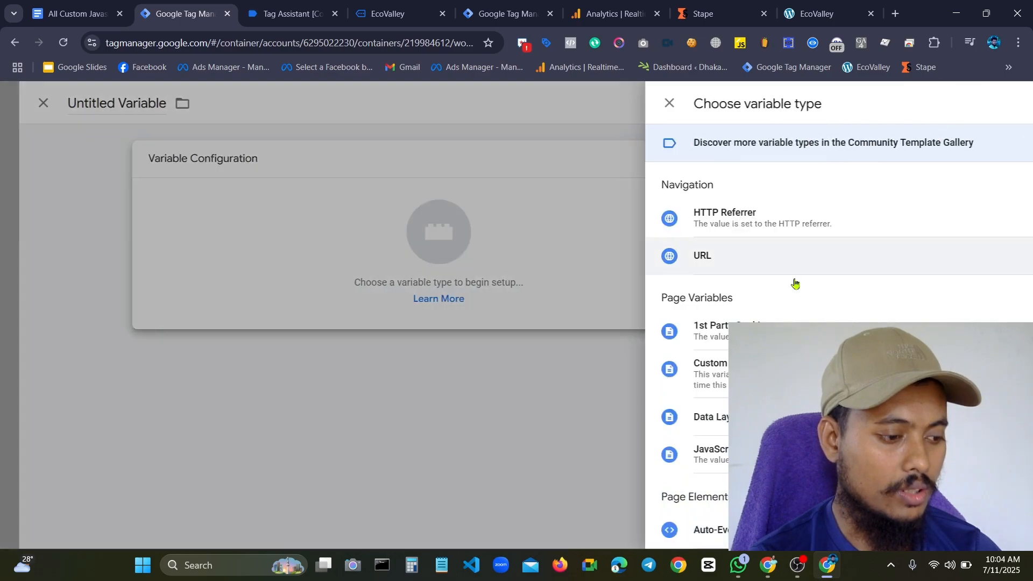
click(719, 429)
click(378, 298)
text(audioDuration)
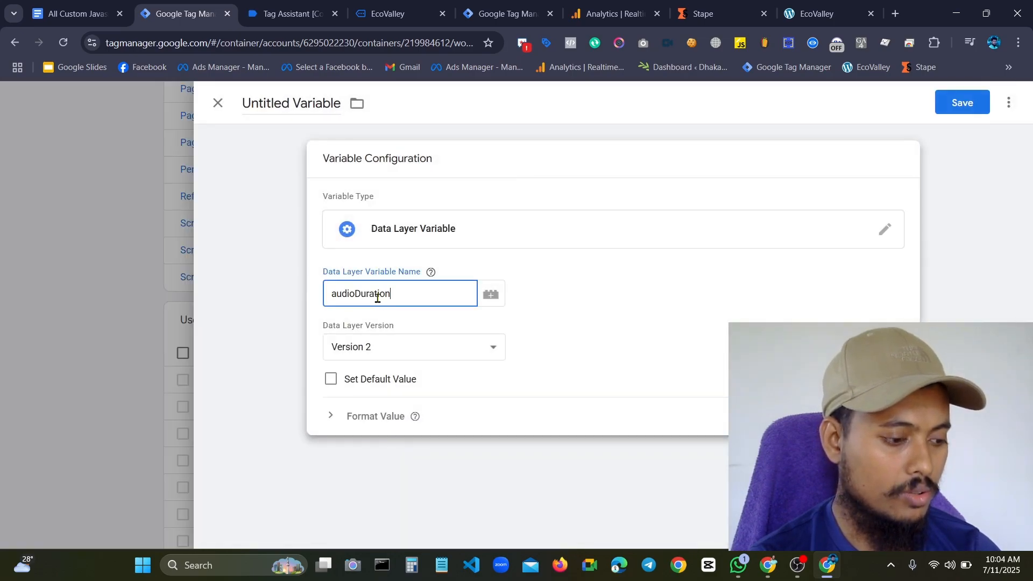
Name the variable "dlv - audioDuration" and save it
double_click(285, 101)
key(ctrl+a)
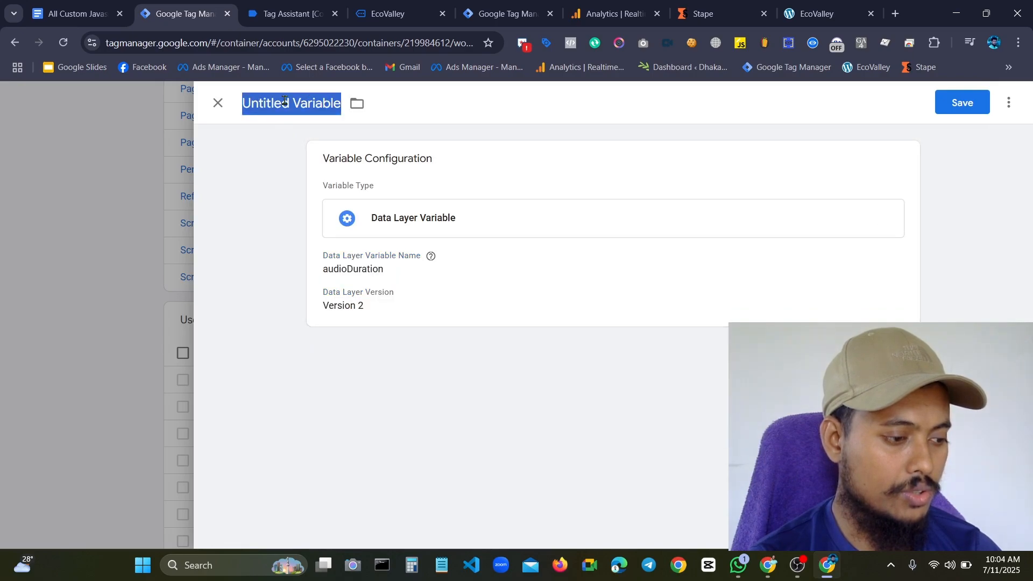
key(BackSpace)
text(dlv)
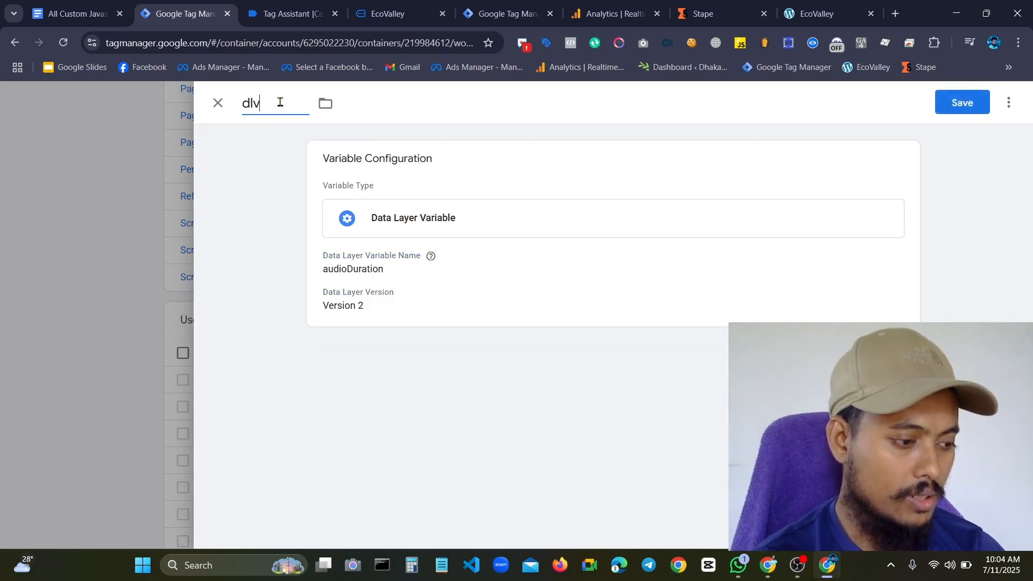
text( -)
key(ctrl+v)
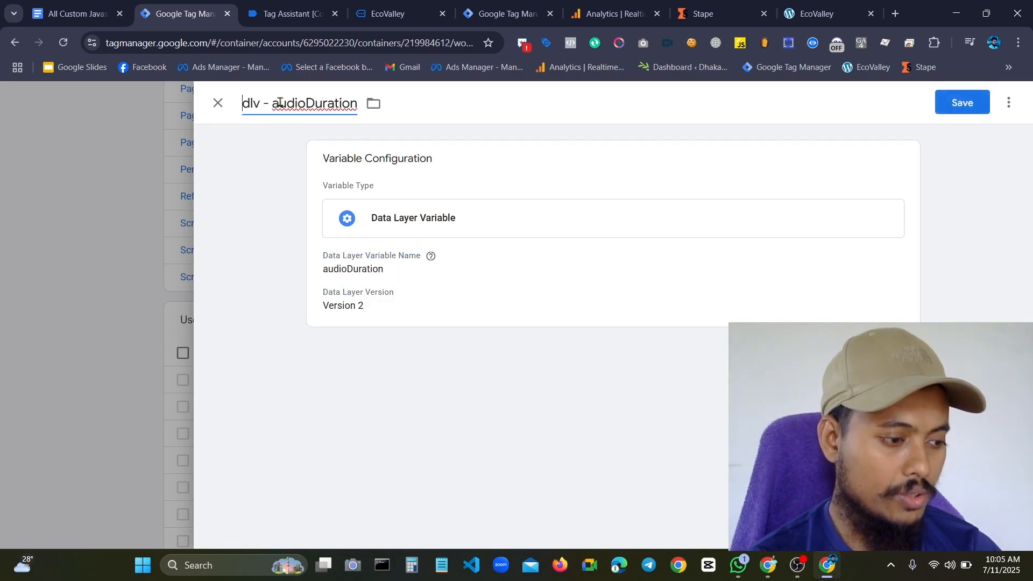
click(988, 112)
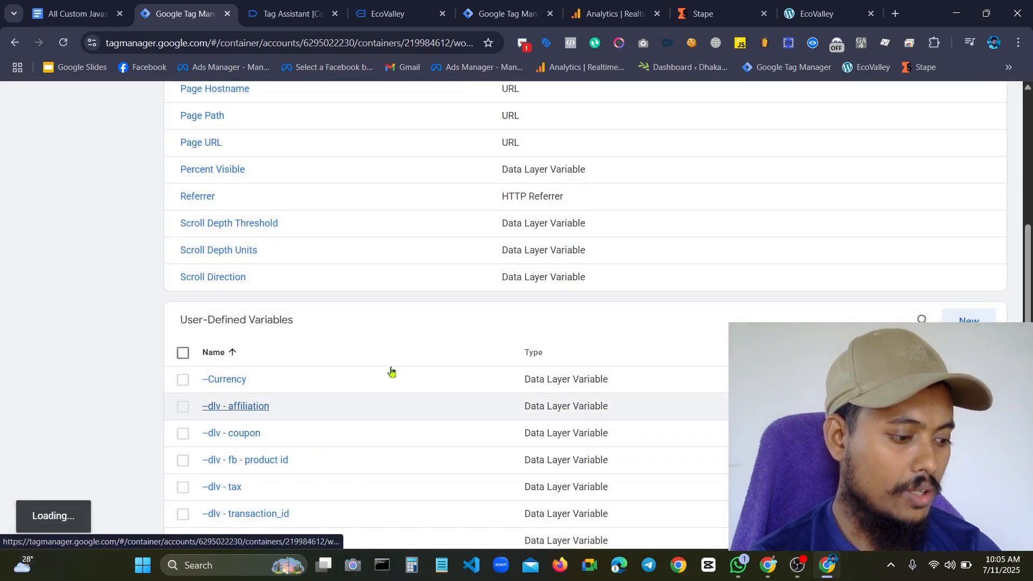
Review the user-defined variables and filter the list by "dlv" to check which data layer variables exist
scroll(392, 371, down, 8)
scroll(392, 371, up, 4)
scroll(391, 372, up, 3)
scroll(383, 350, down, 13)
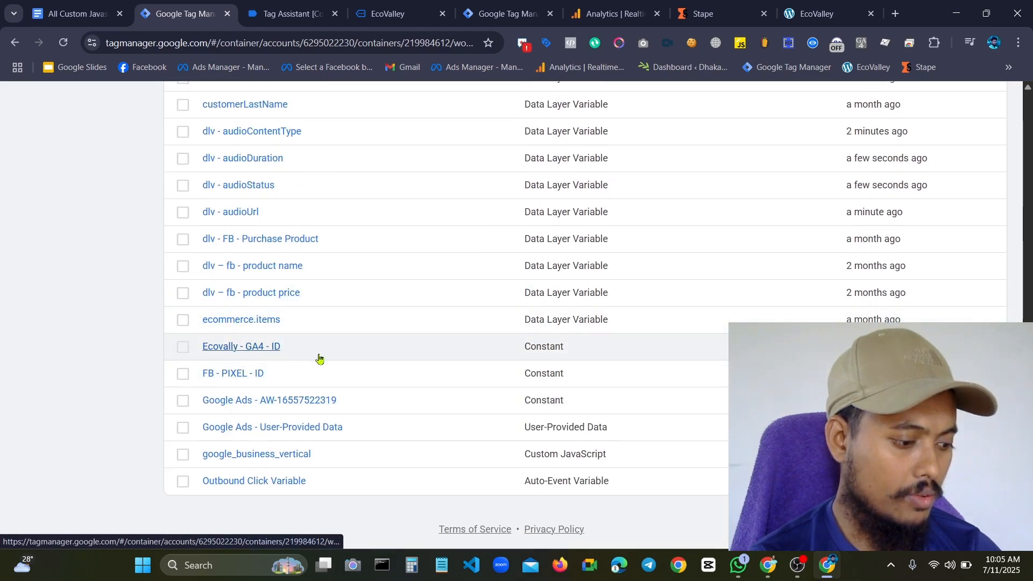
scroll(295, 426, up, 10)
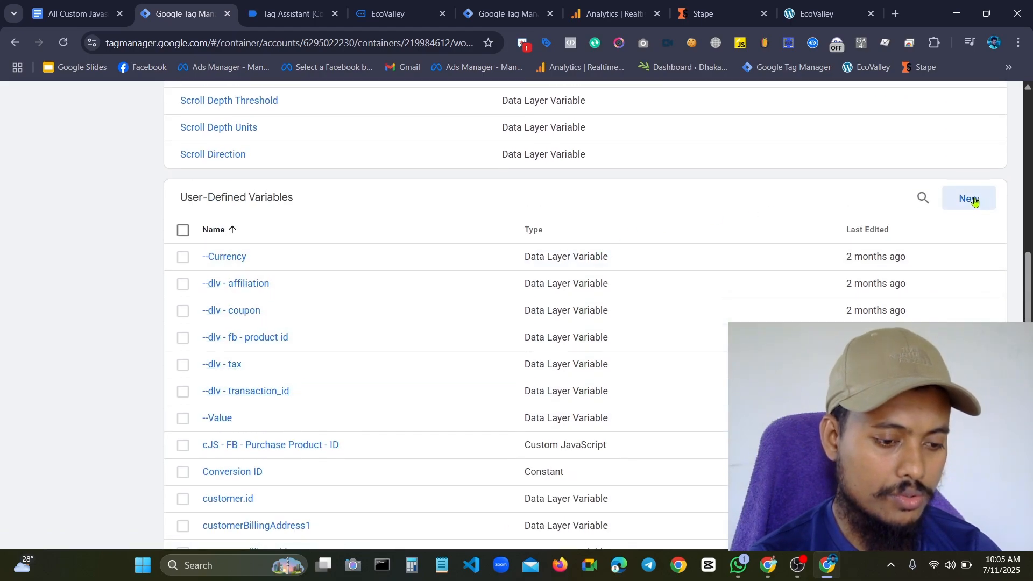
click(921, 199)
text(dlv)
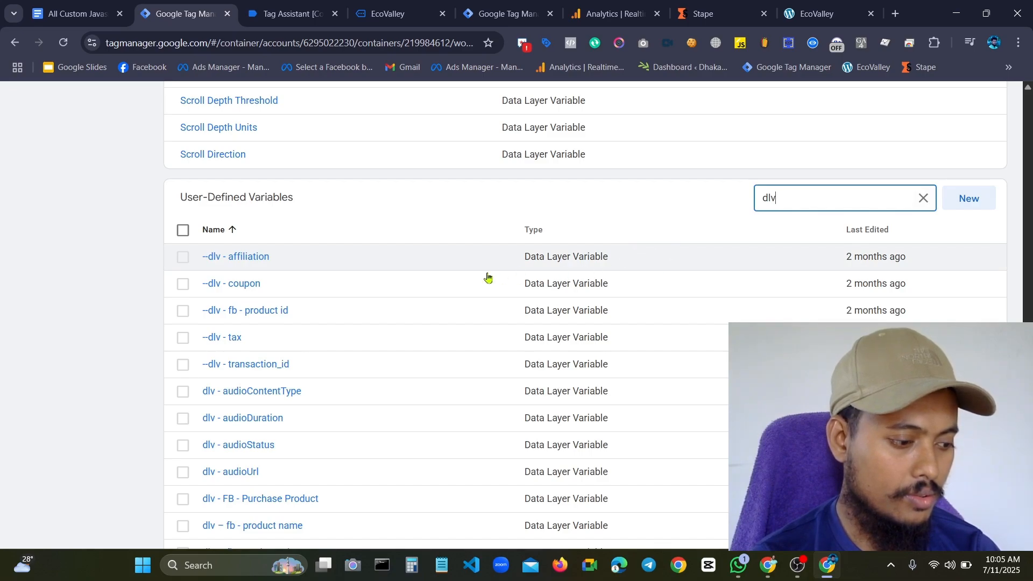
scroll(474, 279, down, 1)
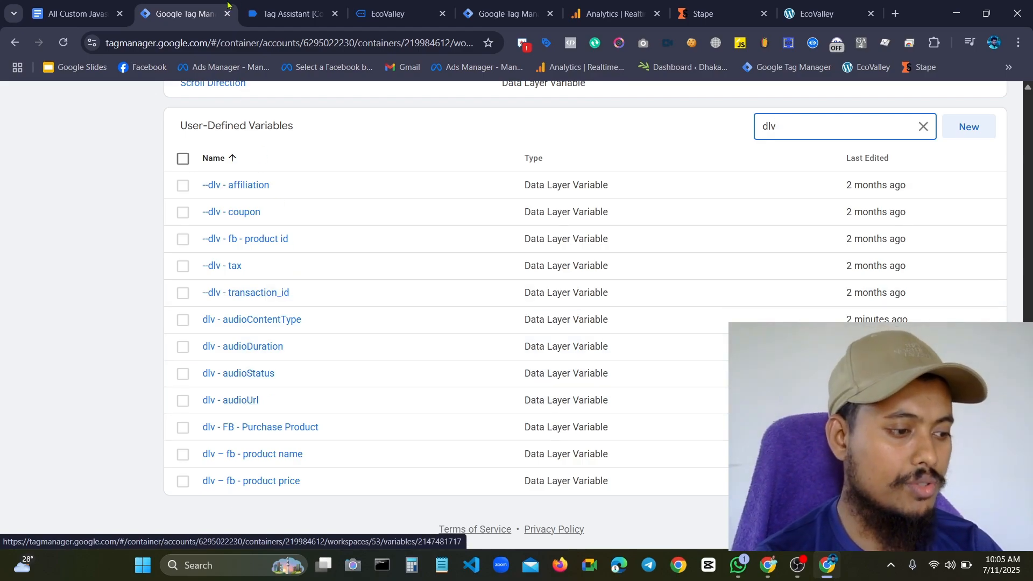
Switch to Tag Assistant and examine the parameters in spotifyEvent 19's data layer push against the variables already created
key(ctrl+Tab)
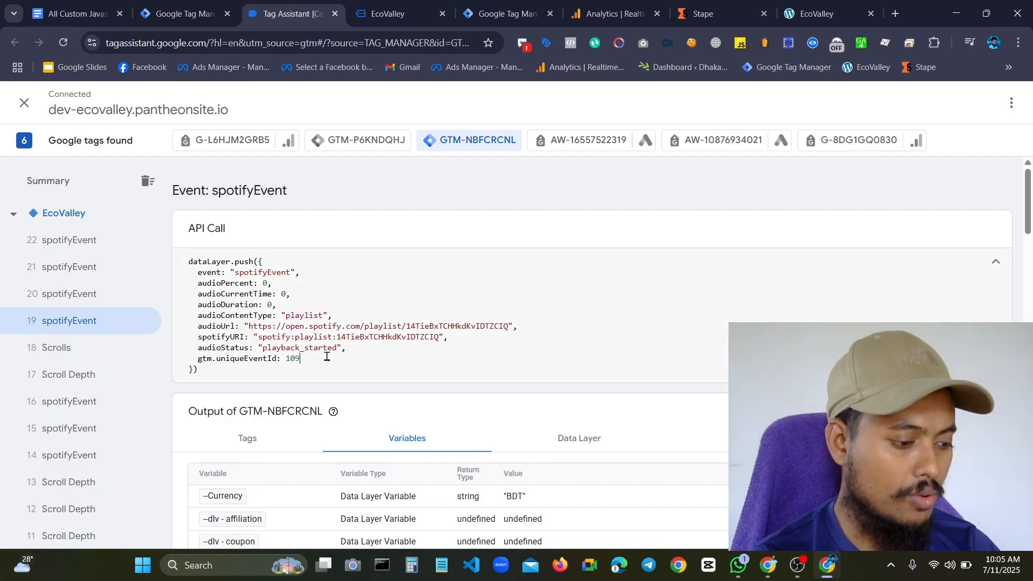
drag(326, 357, 196, 265)
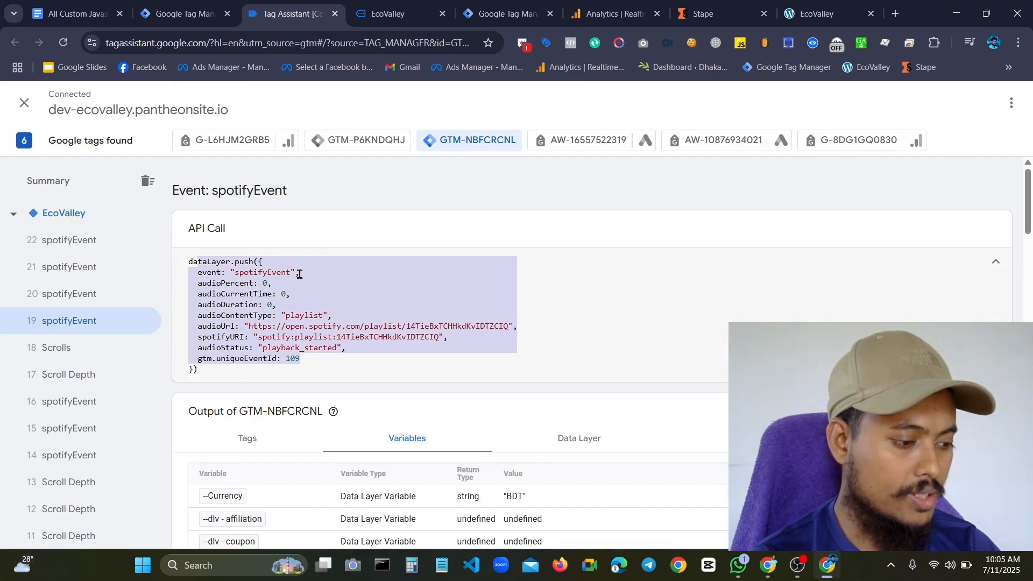
click(300, 274)
drag(334, 360, 221, 322)
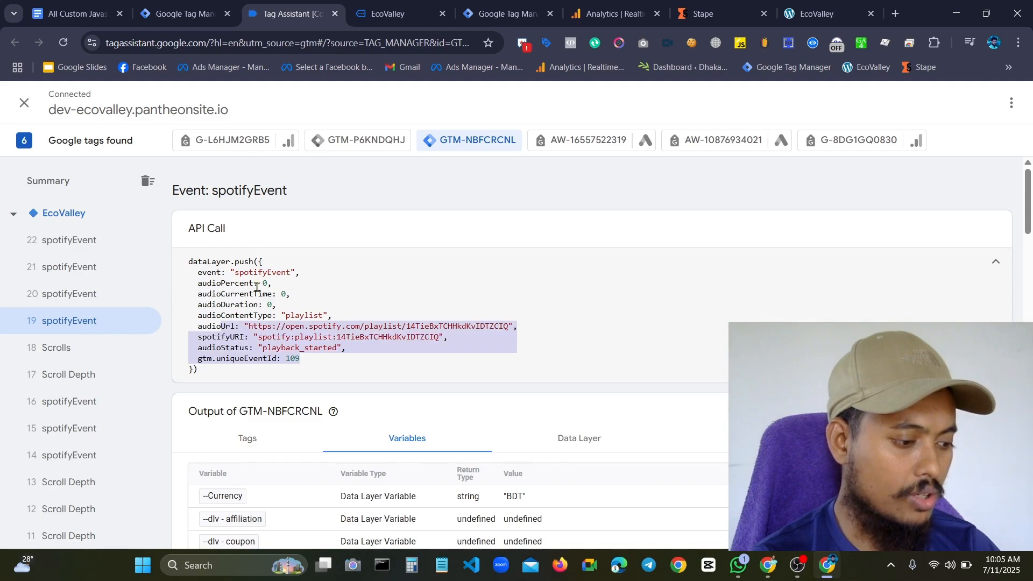
click(269, 285)
drag(199, 286, 237, 325)
click(254, 334)
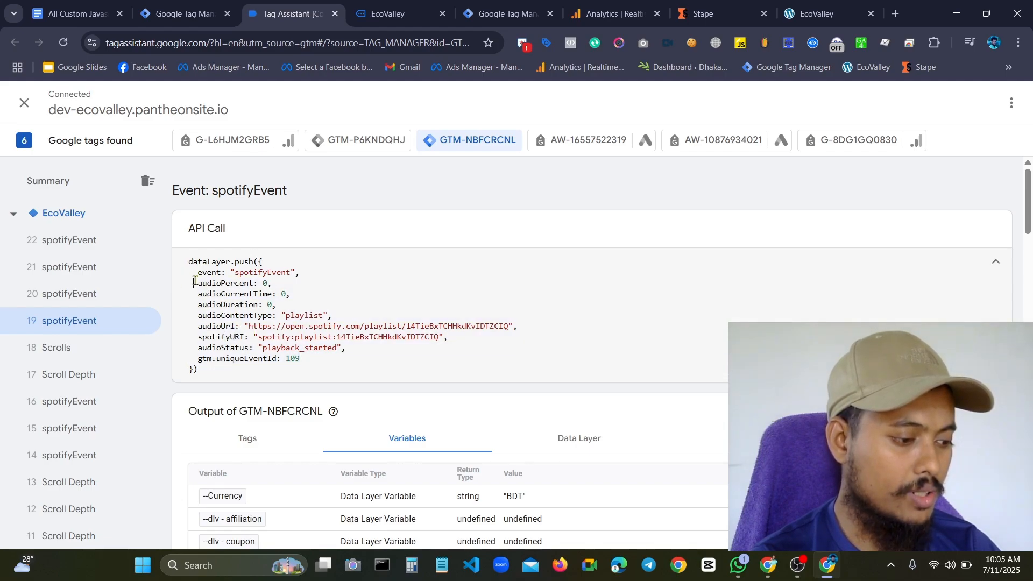
drag(194, 282, 250, 323)
click(254, 327)
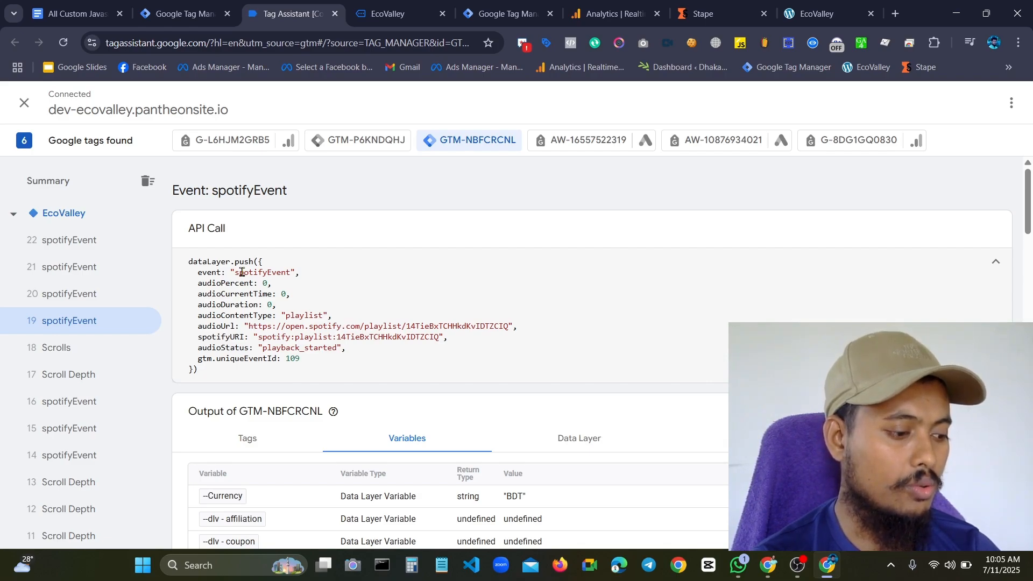
drag(190, 294, 247, 287)
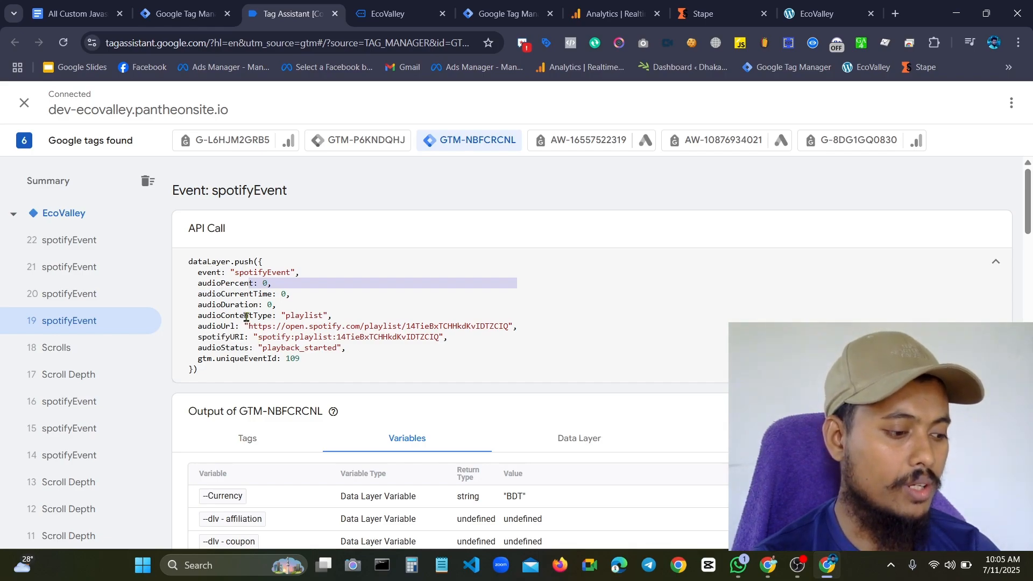
click(219, 293)
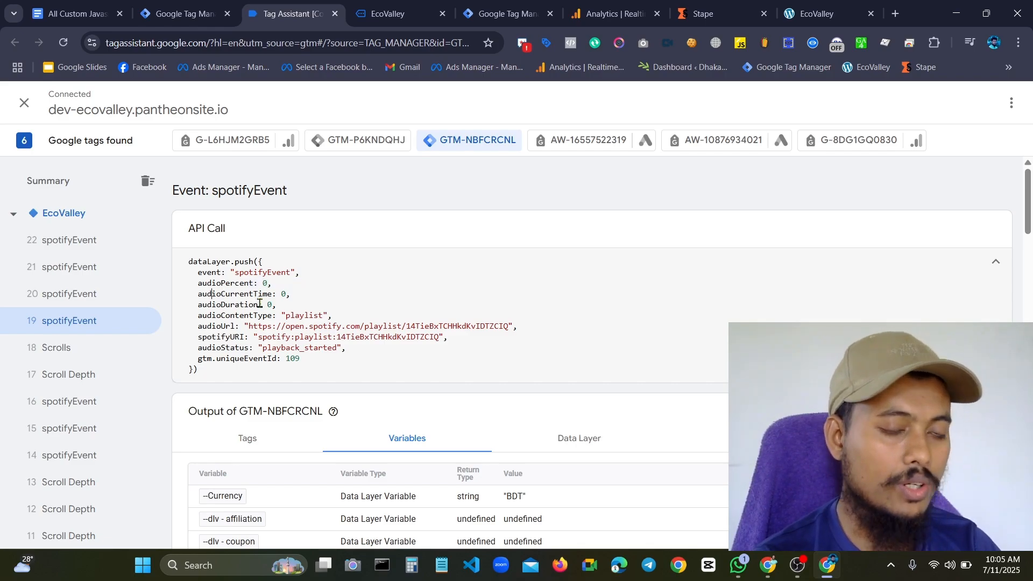
Copy the audioCurrentTime key name from spotifyEvent 19's push and return to the variables list in Tag Manager
triple_click(212, 290)
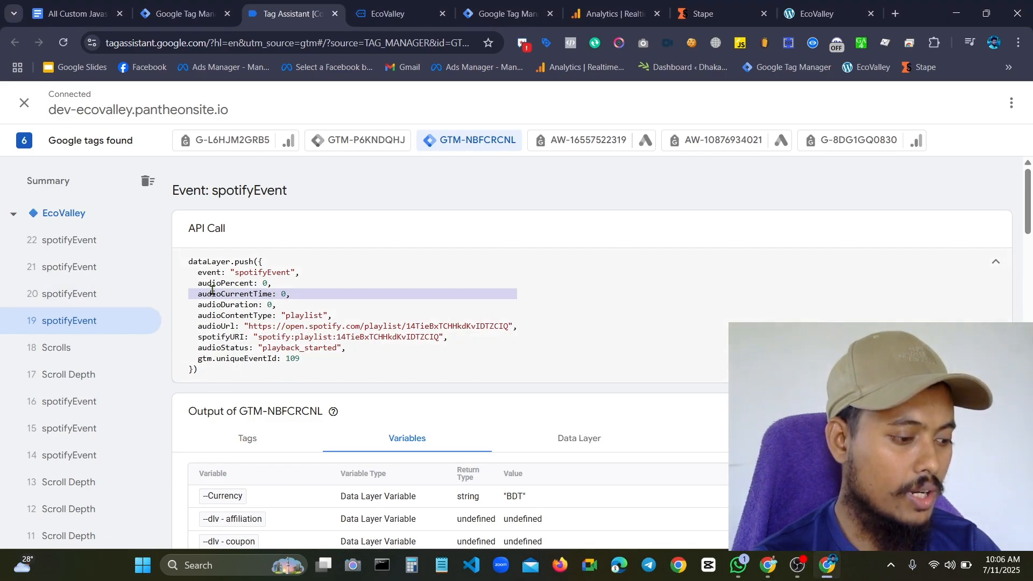
double_click(212, 291)
double_click(212, 290)
key(ctrl+c)
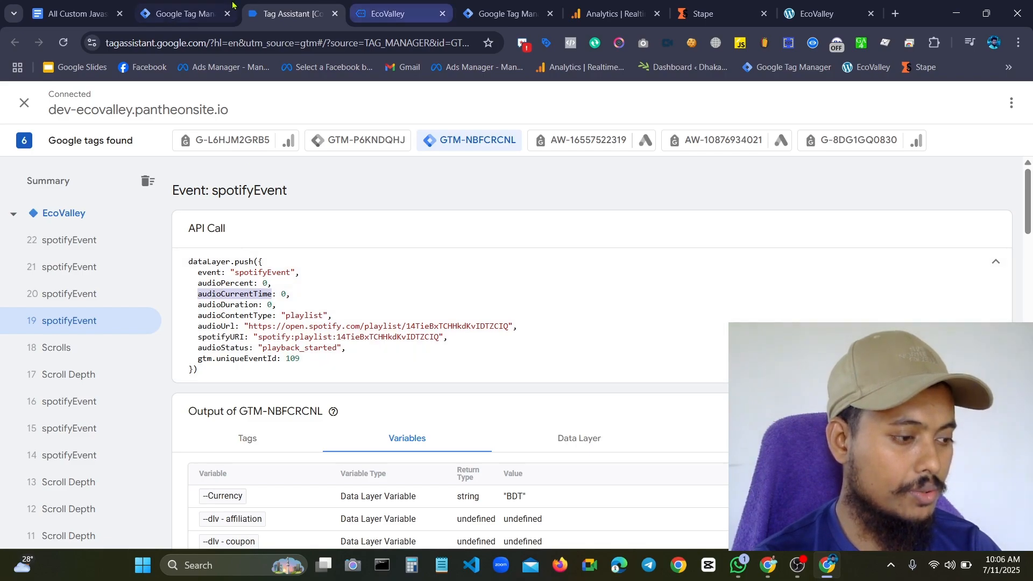
click(160, 15)
scroll(234, 273, up, 5)
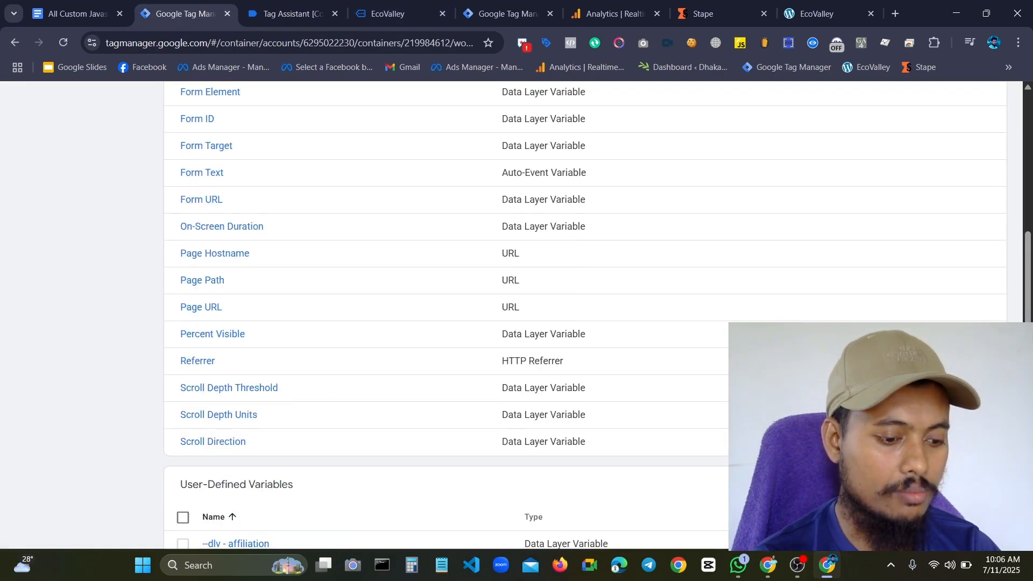
Create a new user-defined Data Layer Variable with audioCurrentTime as its data layer variable name
scroll(937, 306, down, 3)
click(924, 306)
click(969, 304)
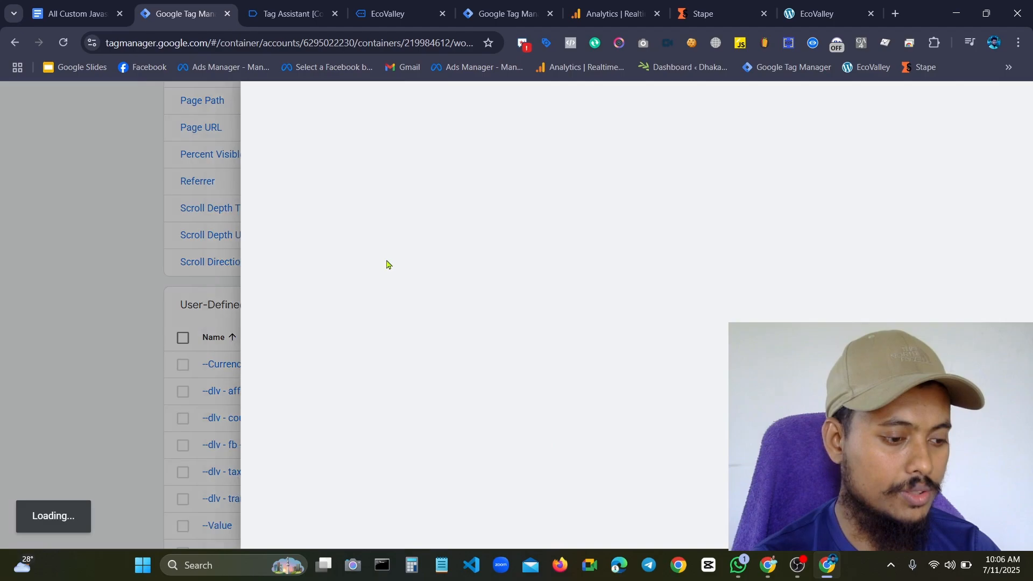
click(473, 234)
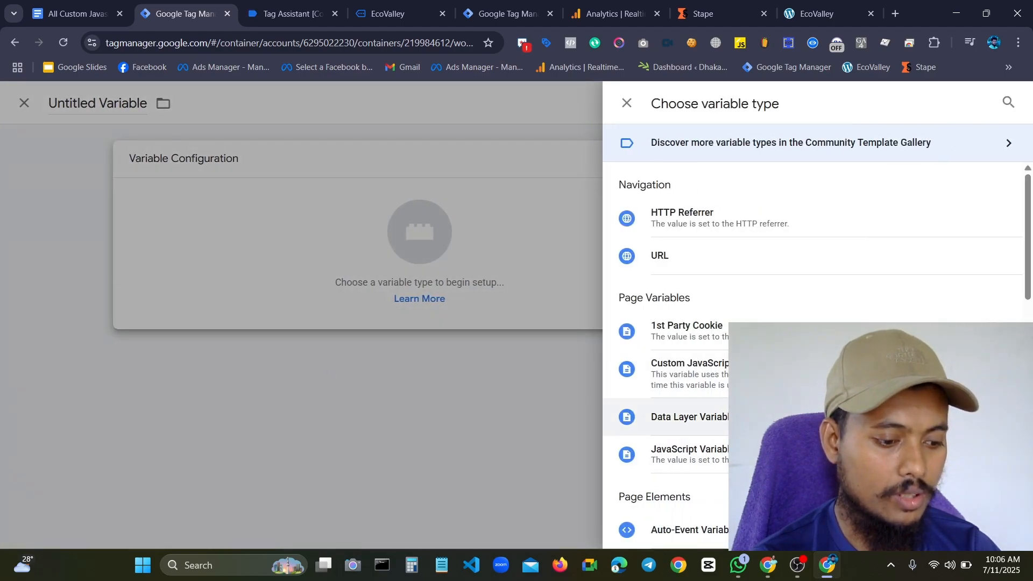
click(781, 417)
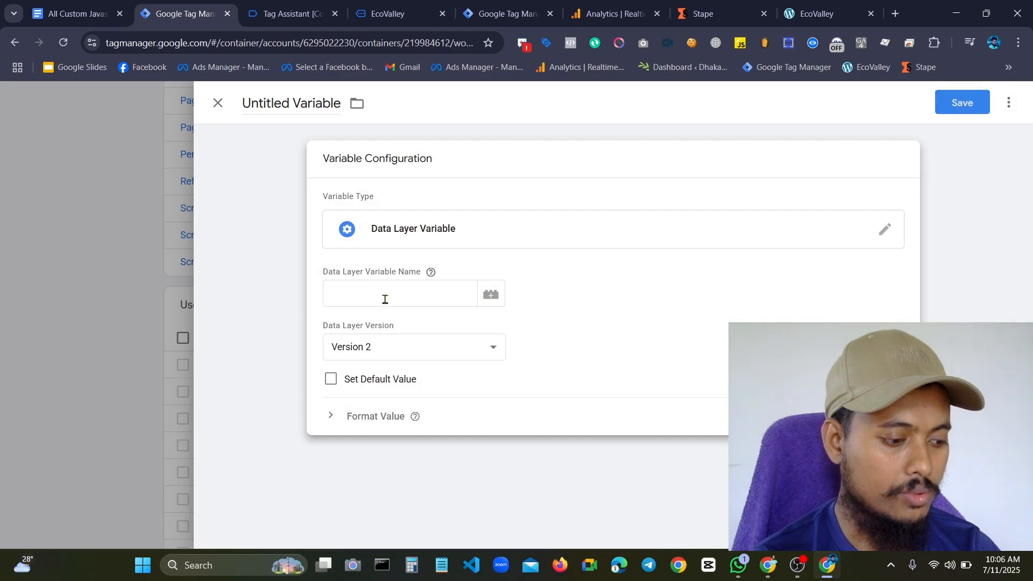
click(385, 299)
key(ctrl+v)
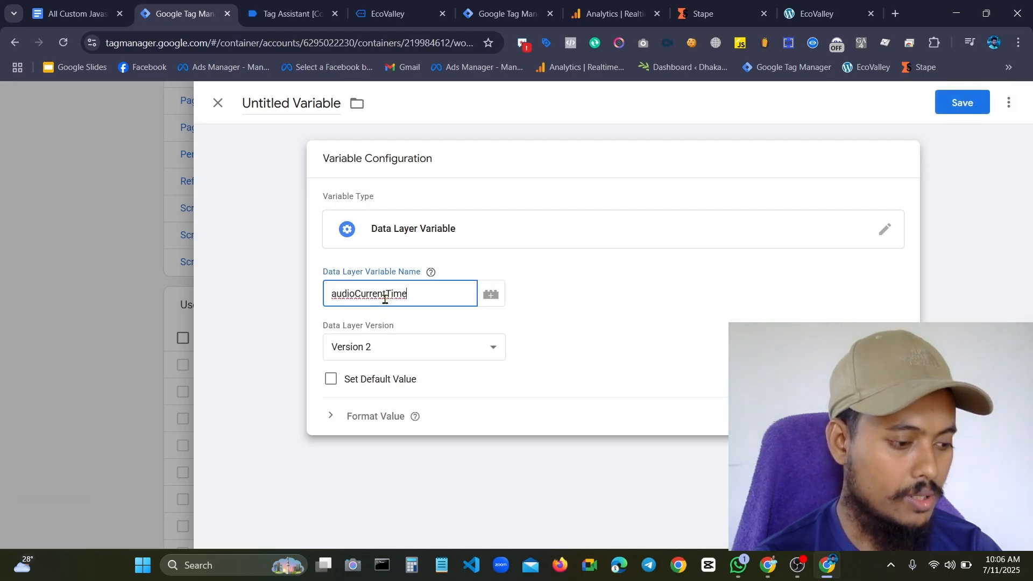
Name the variable "dlv - audioCurrentTime" and save it
click(286, 106)
key(ctrl+a)
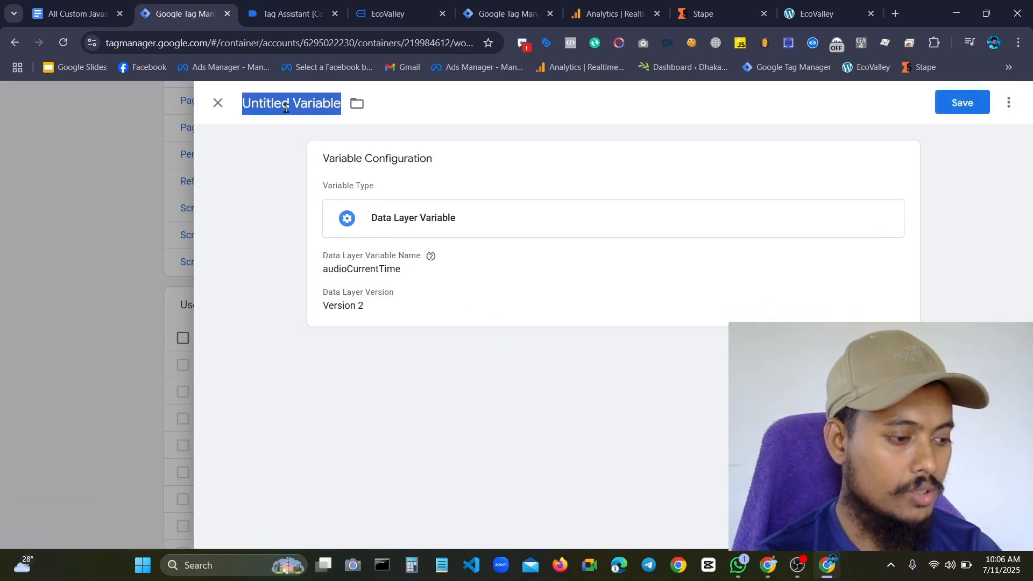
key(BackSpace)
text(dlb)
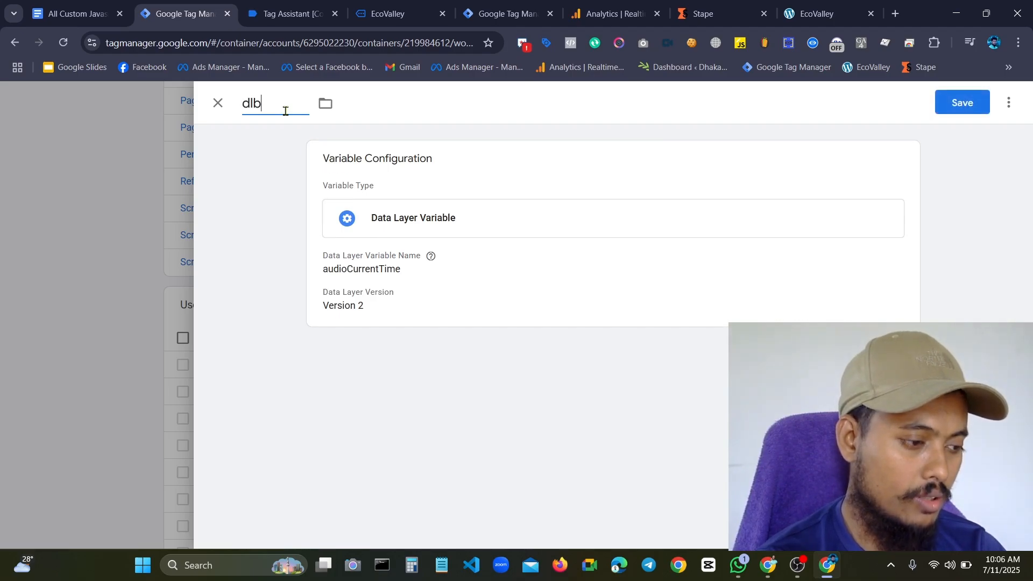
text( -)
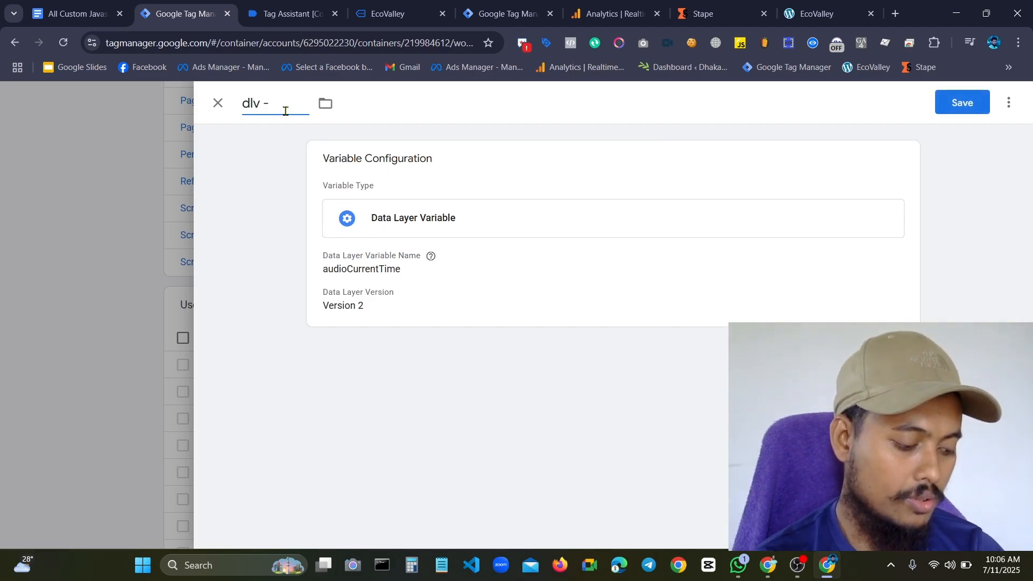
key(ctrl+v)
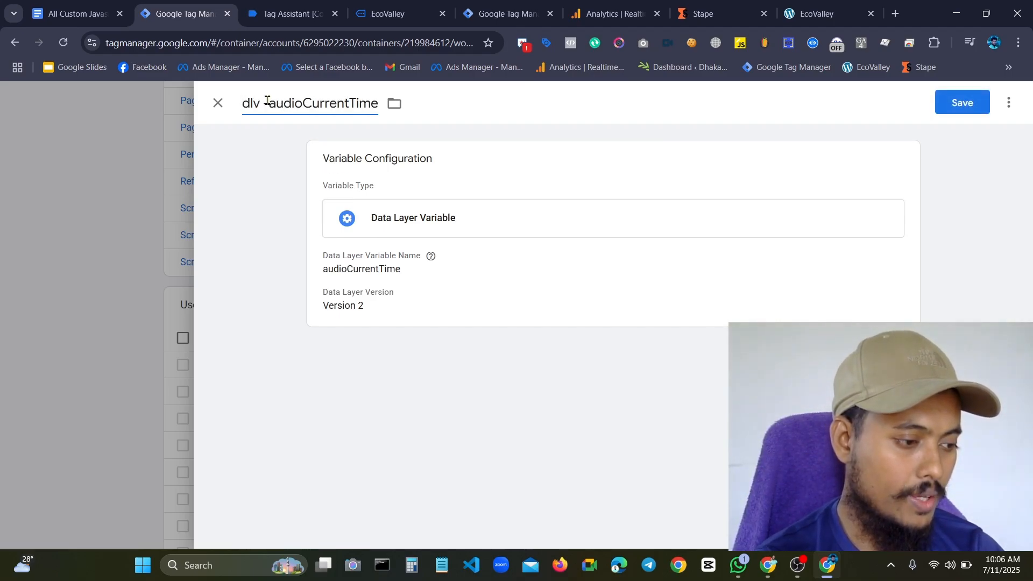
click(268, 103)
click(951, 107)
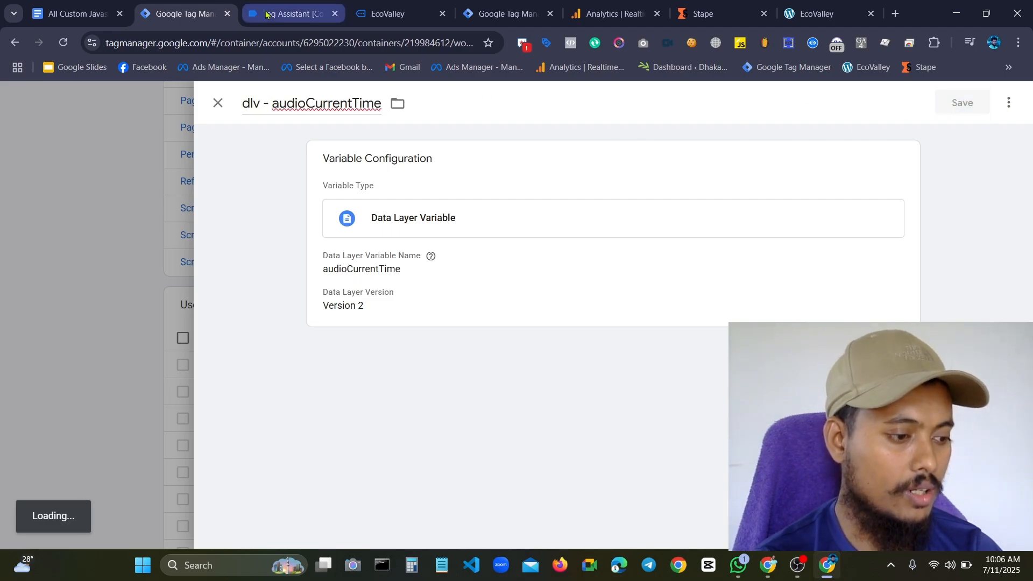
Copy the audioPercent key name from spotifyEvent 19's push in Tag Assistant and return to the Tag Manager variables list
click(274, 15)
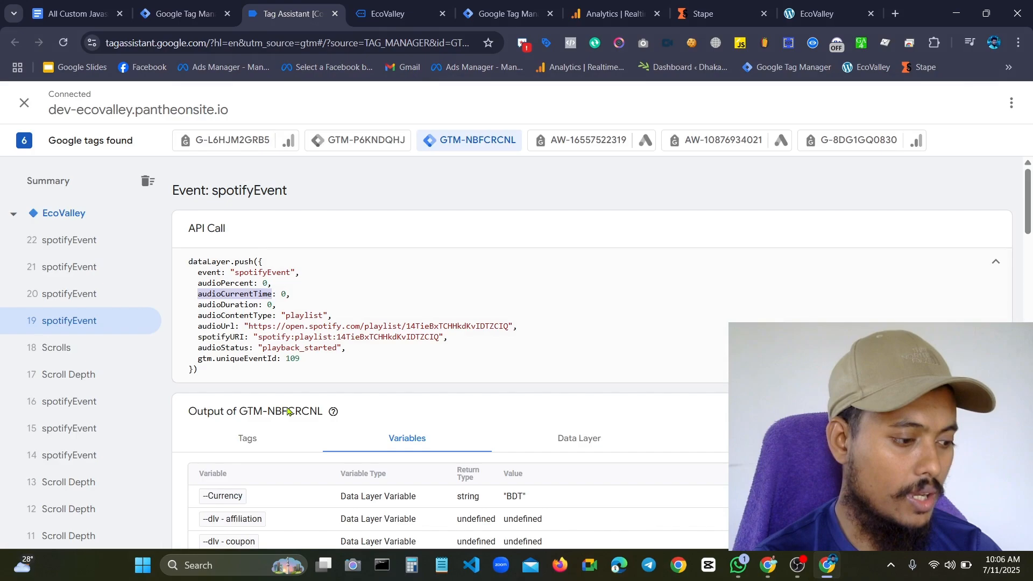
double_click(226, 285)
key(ctrl+c)
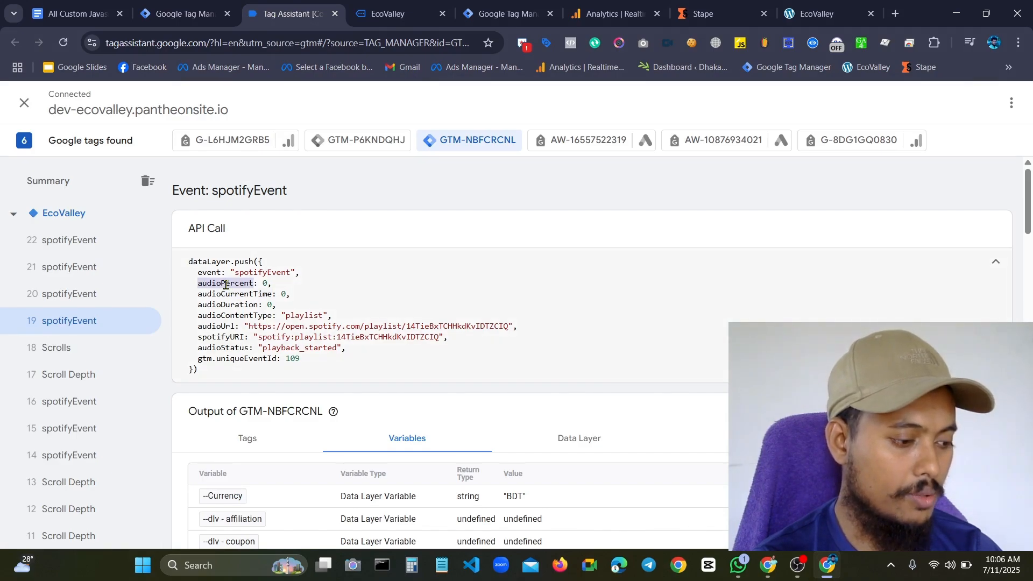
click(160, 5)
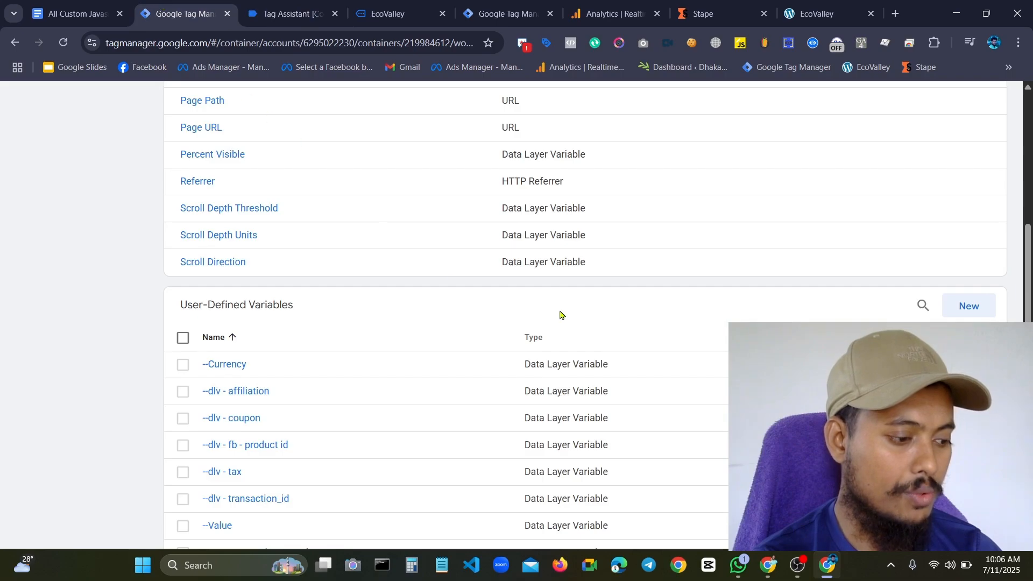
Create another user-defined Data Layer Variable with audioPercent as its data layer variable name
click(947, 306)
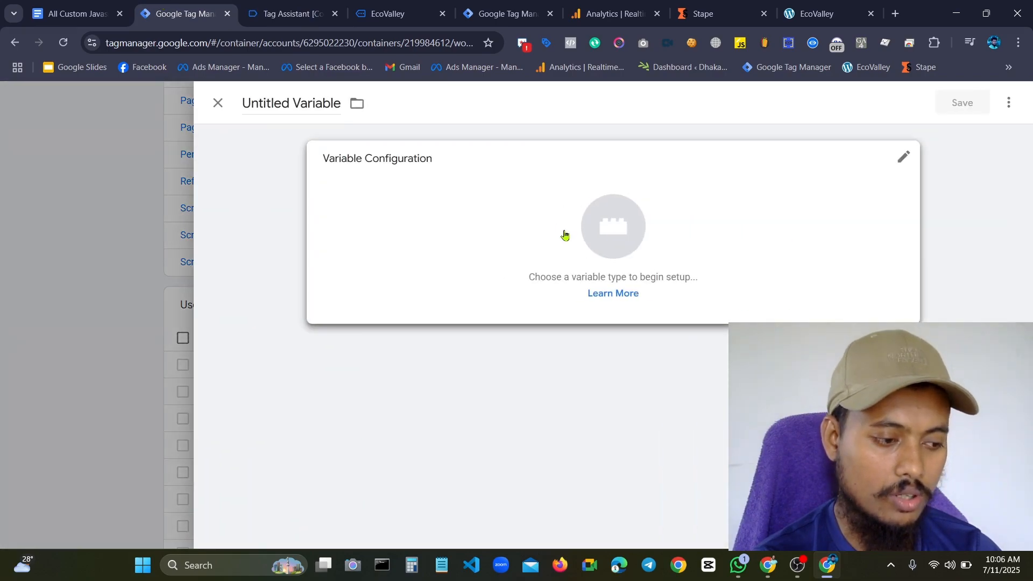
click(561, 233)
click(720, 420)
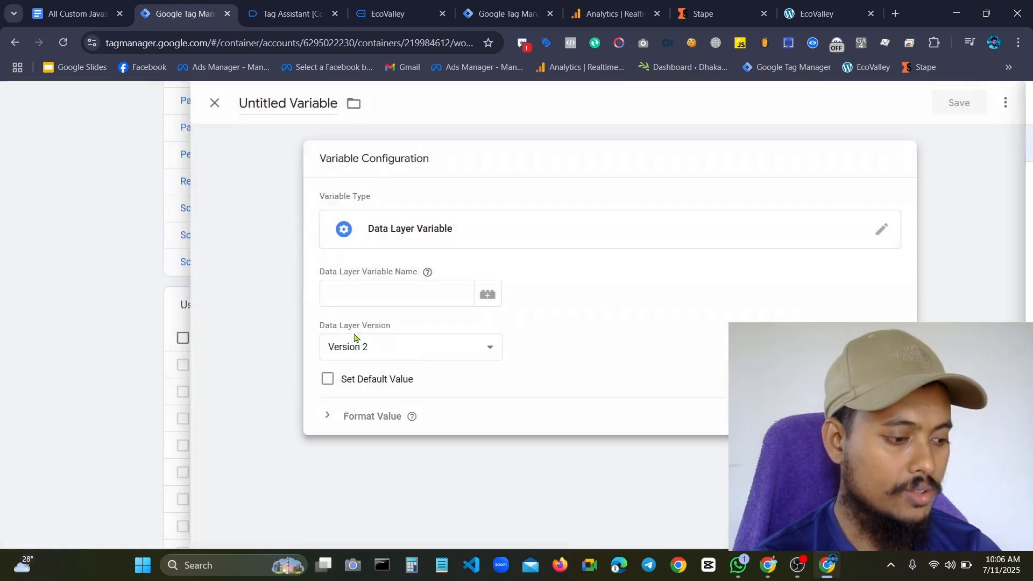
click(365, 298)
text(audioPercent)
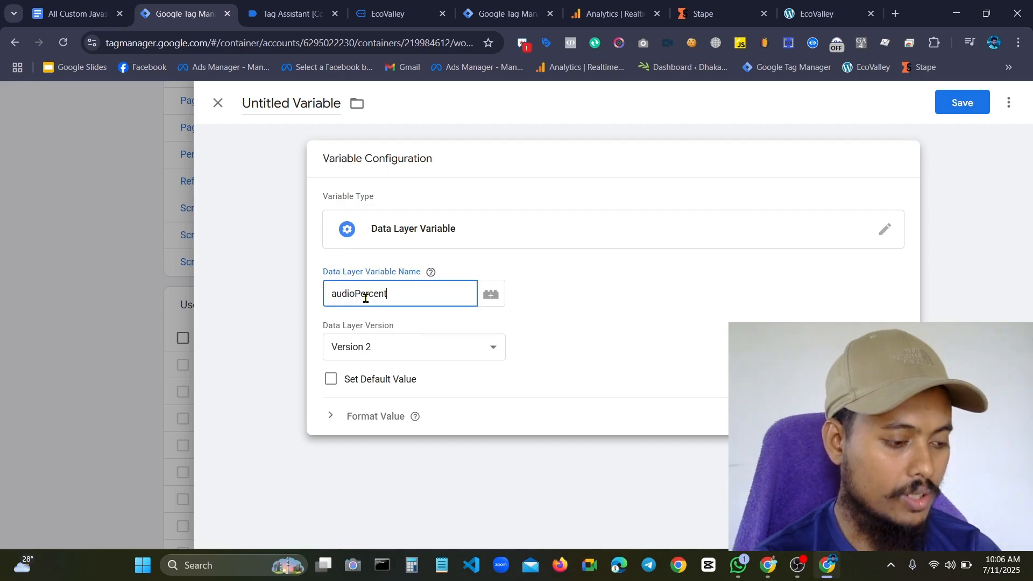
Name the variable "dlv -audioPercent" and save it
triple_click(311, 104)
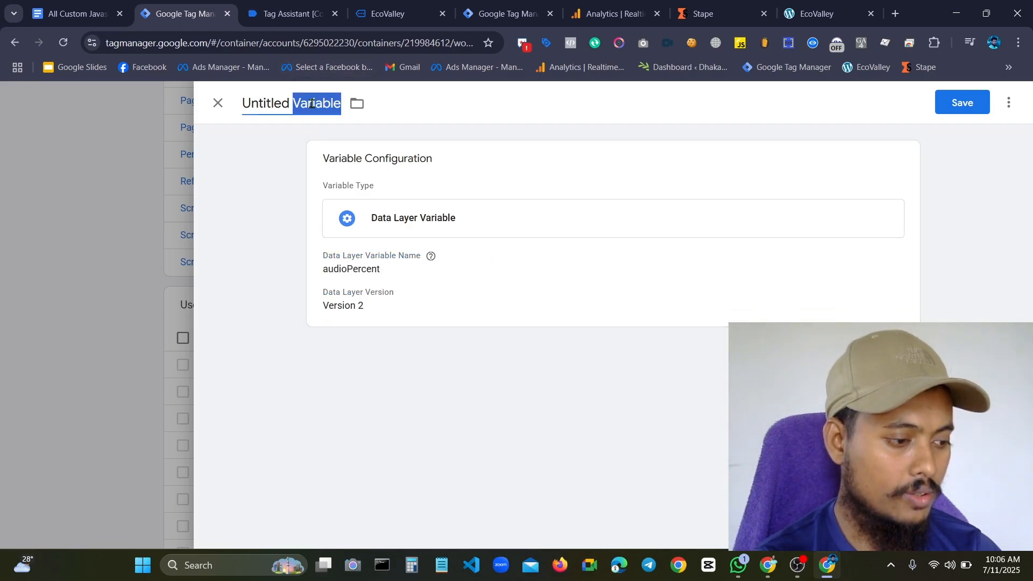
key(BackSpace)
text(d)
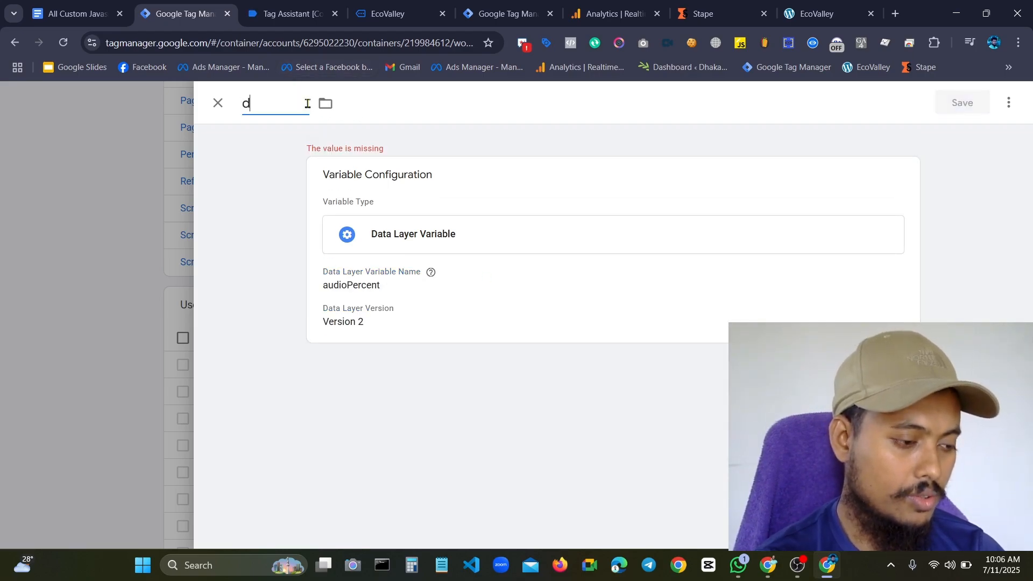
text(lv -)
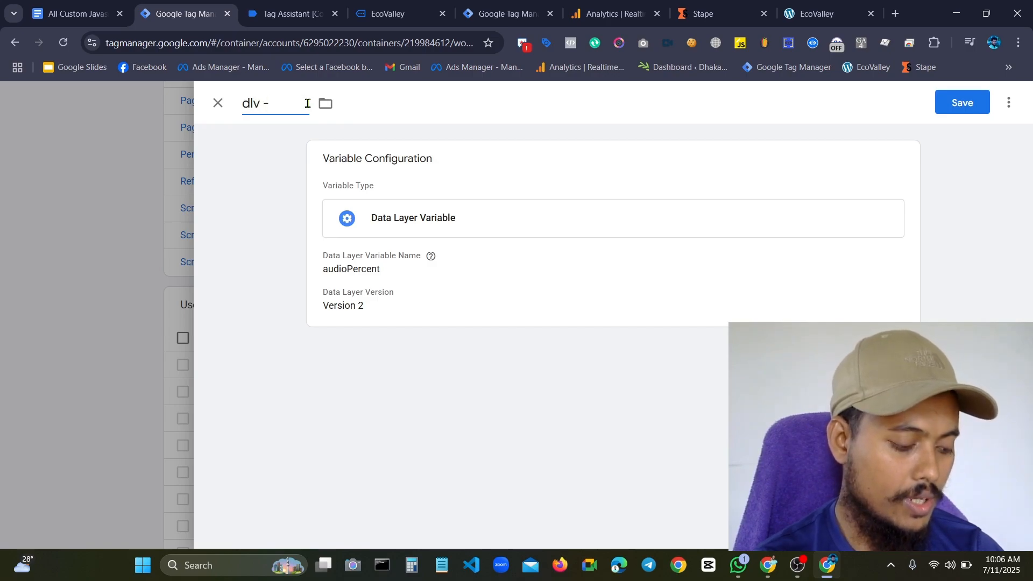
key(ctrl+v)
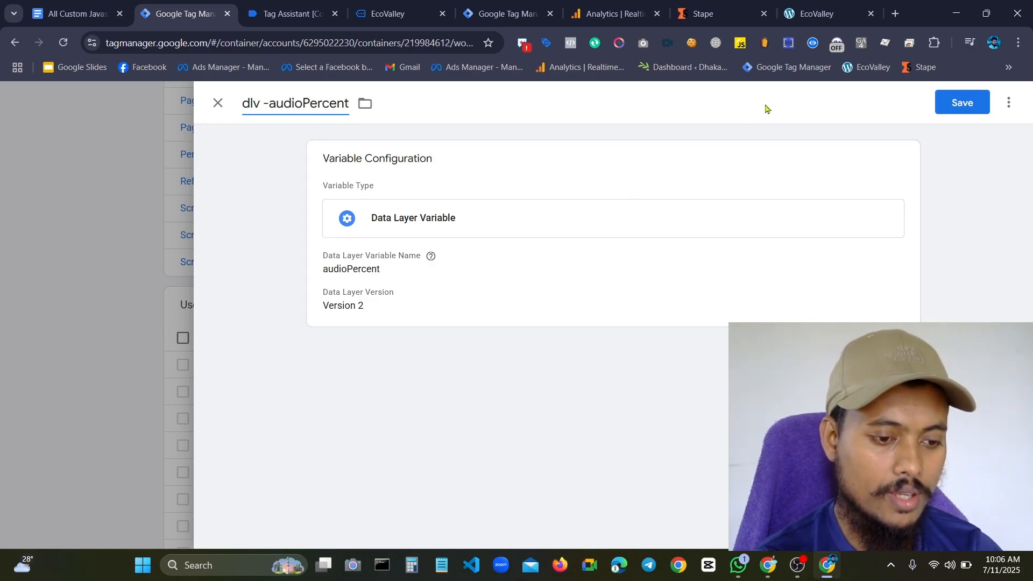
click(972, 102)
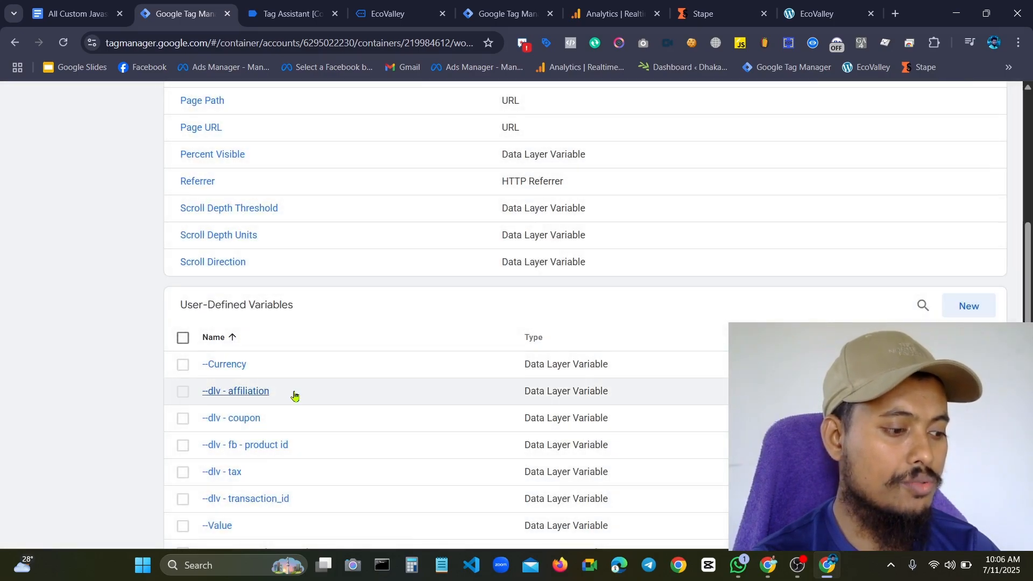
Check the new dlv variables in the list and publish the workspace changes as a container version without a name or description
scroll(242, 300, down, 17)
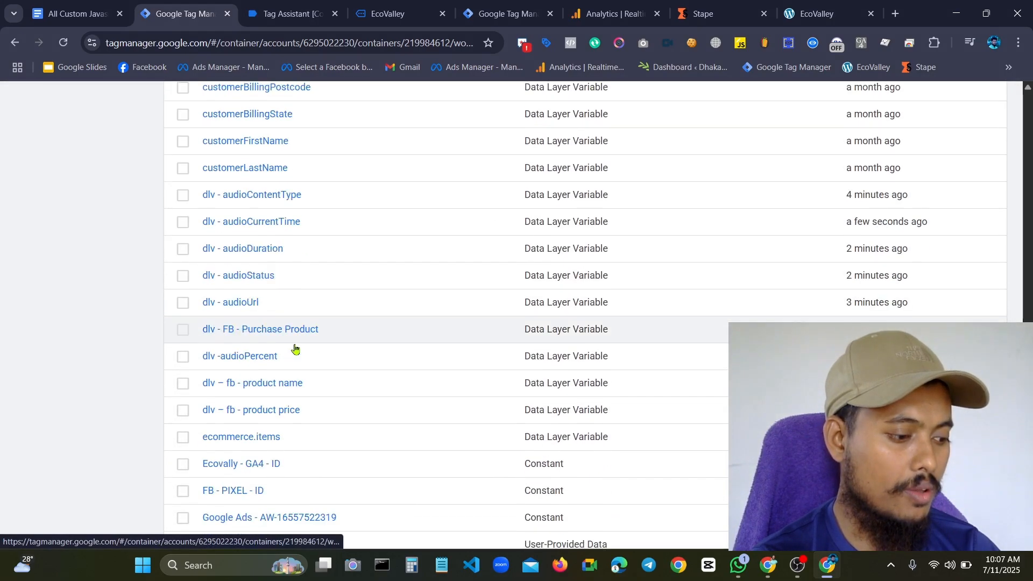
scroll(357, 284, up, 10)
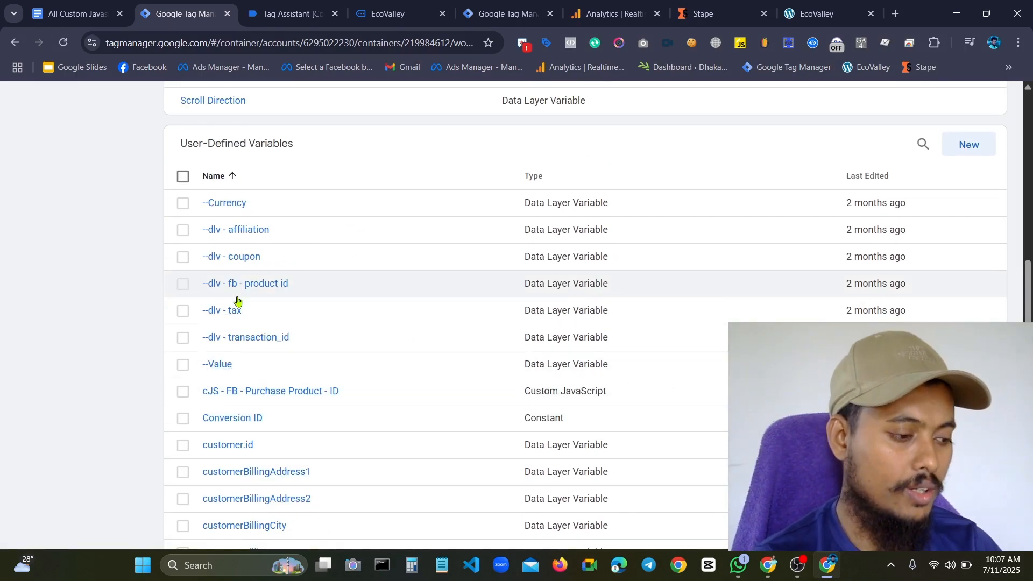
scroll(560, 288, up, 3)
scroll(562, 287, down, 2)
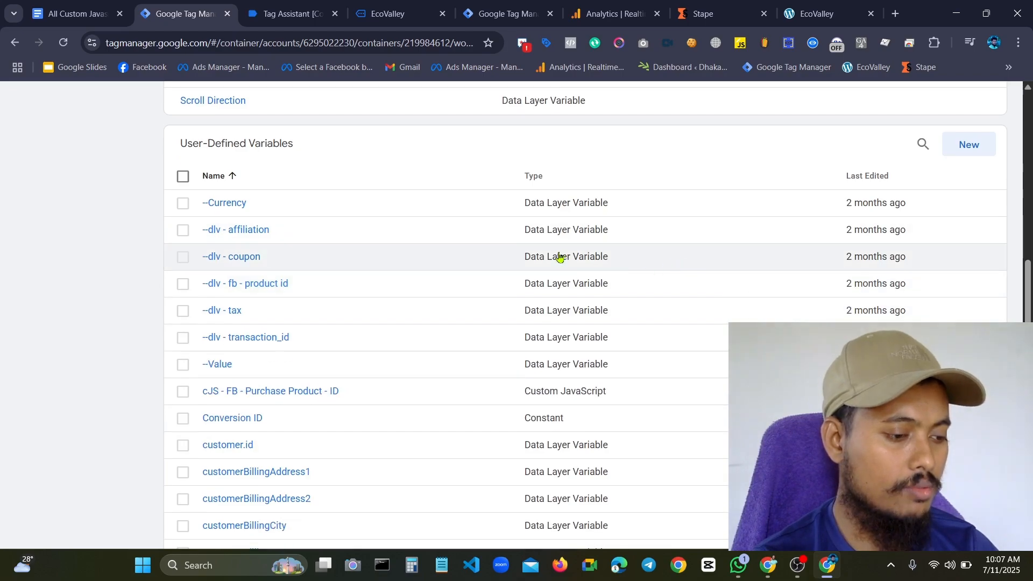
scroll(560, 259, up, 10)
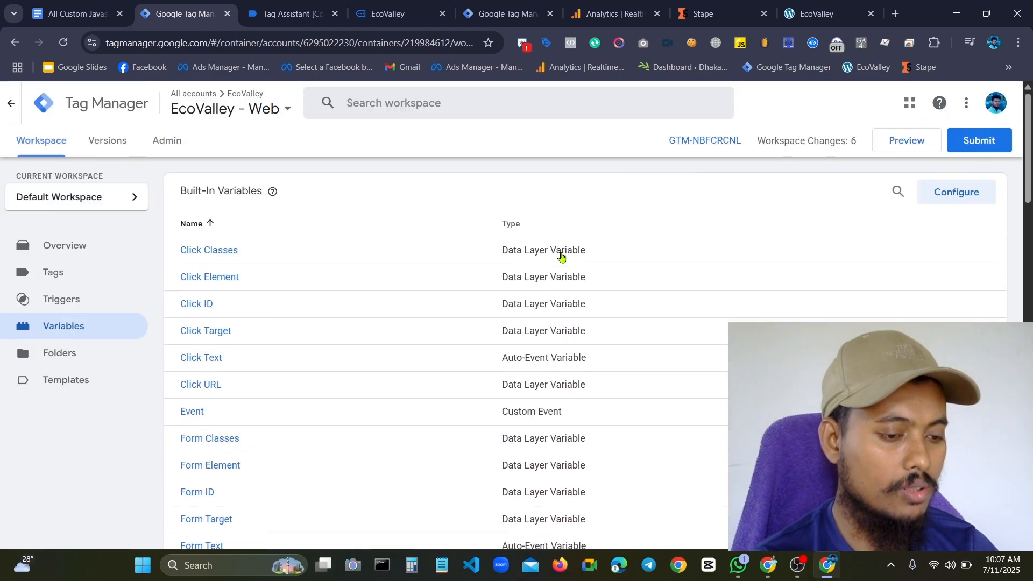
click(976, 141)
click(983, 103)
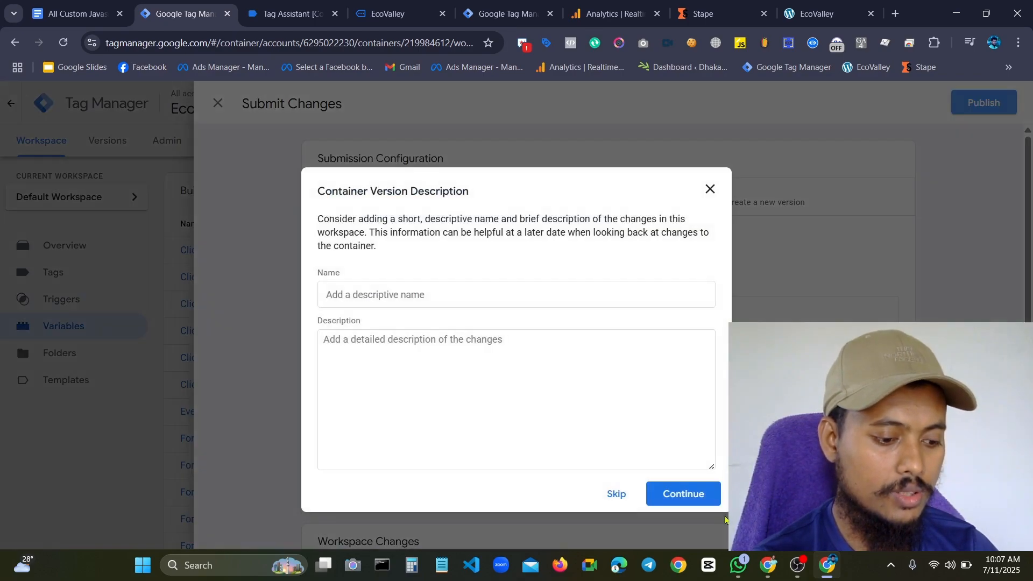
click(708, 492)
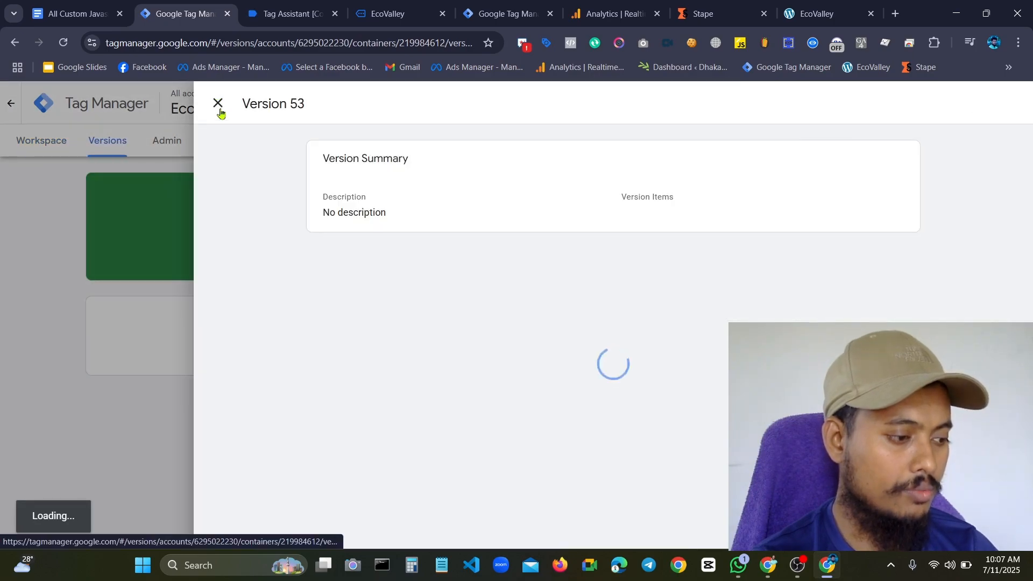
click(219, 110)
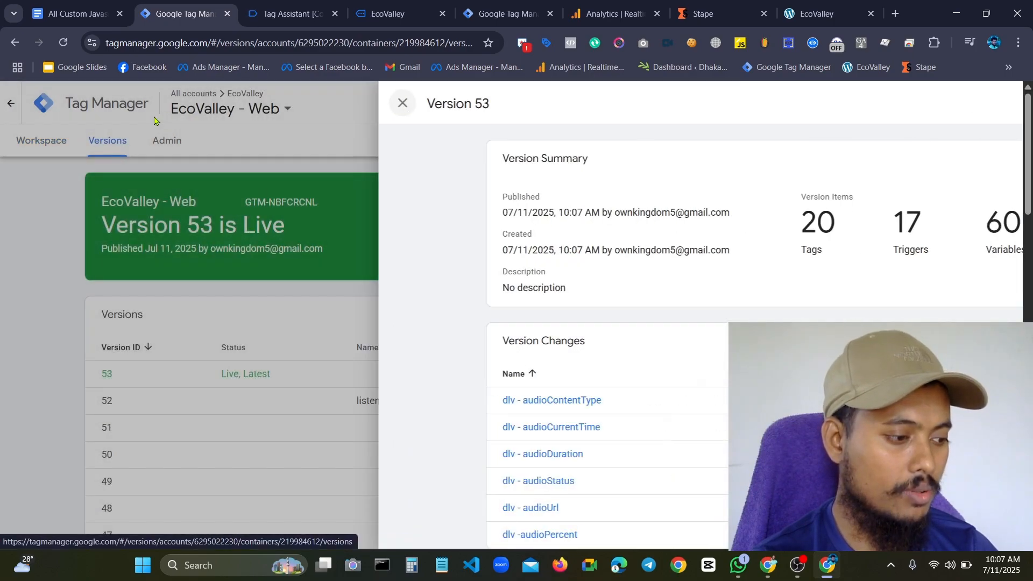
Return to the workspace's tags and start a new tag of type Google Analytics: GA4 Event
click(39, 142)
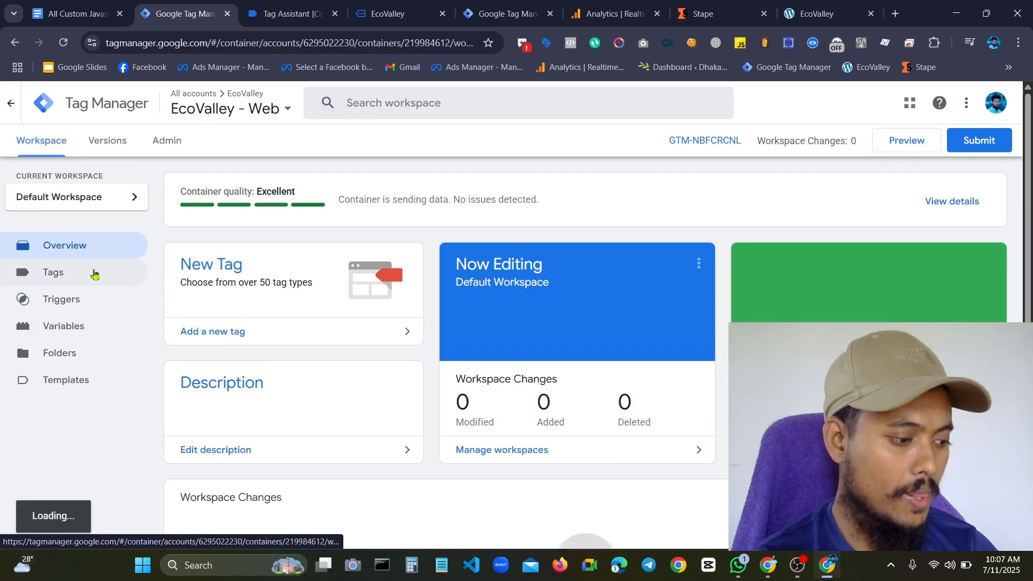
click(40, 276)
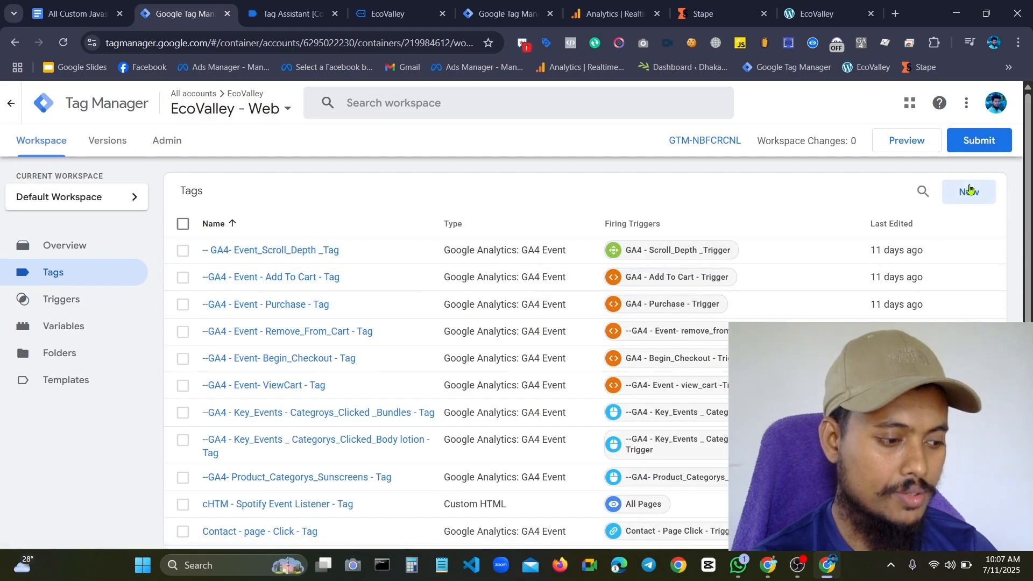
click(966, 192)
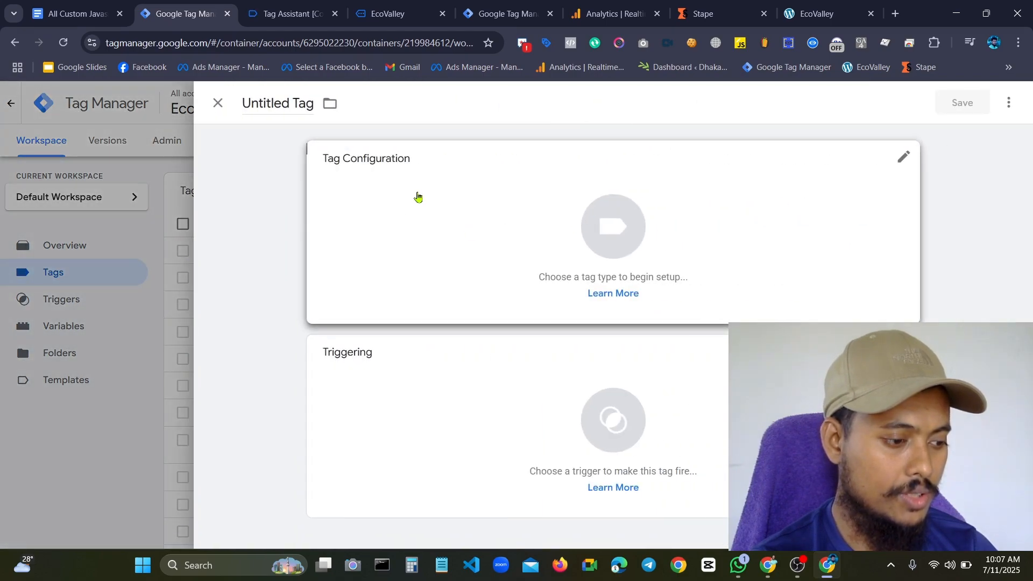
click(418, 196)
click(822, 235)
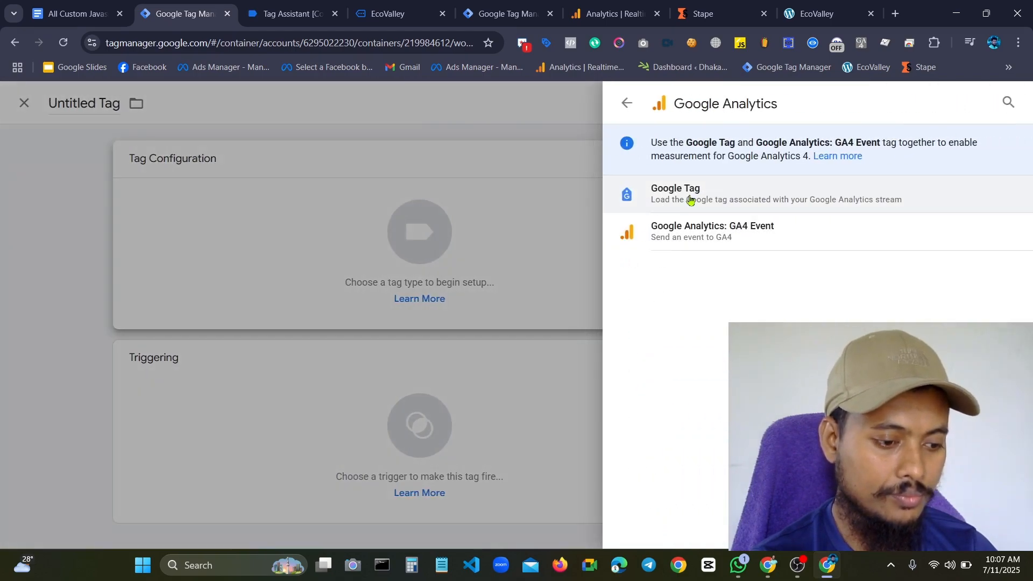
click(708, 228)
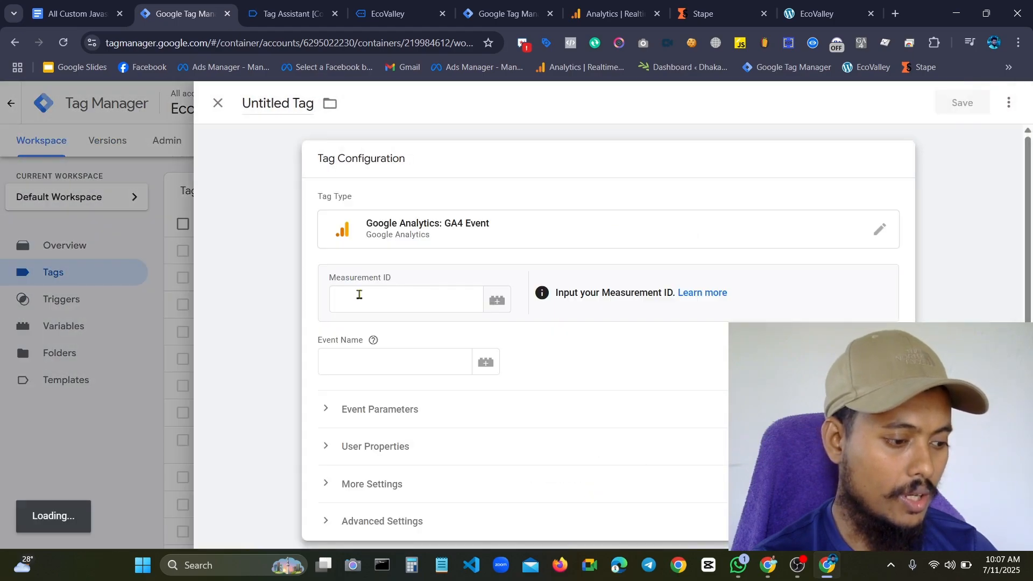
Set the tag's Measurement ID to the {{Ecovally - GA4 - ID}} variable
click(358, 295)
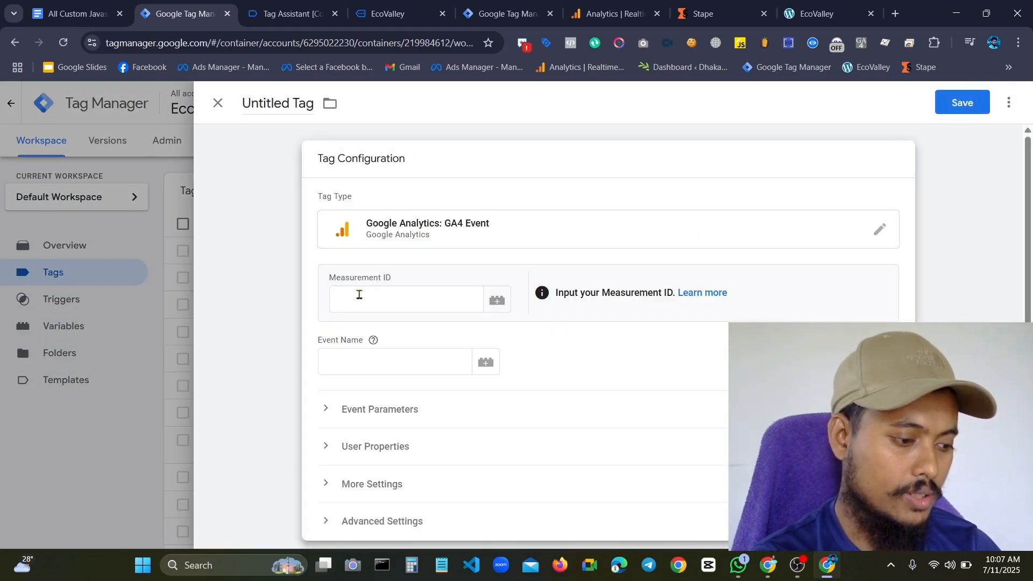
click(359, 294)
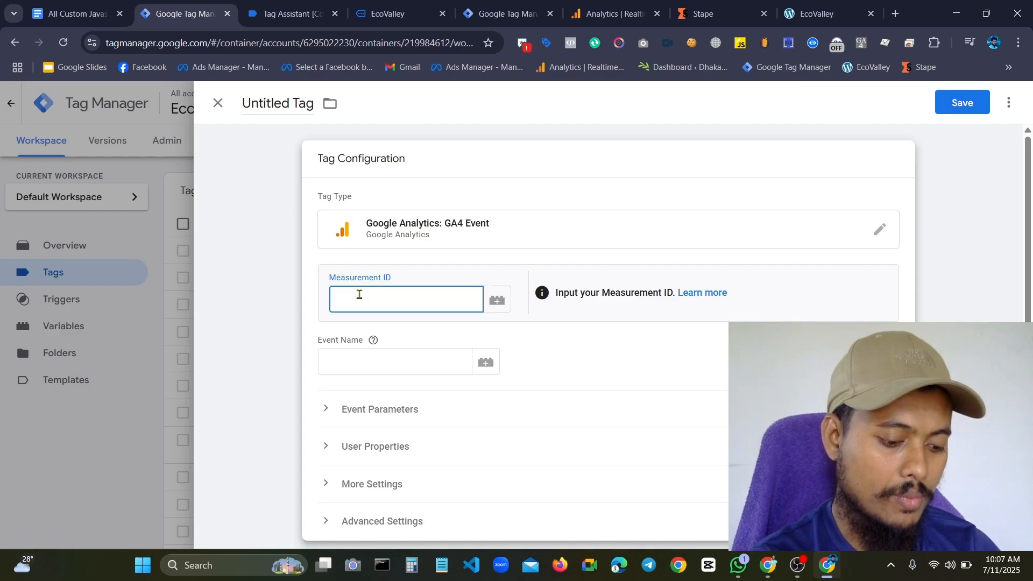
text({{)
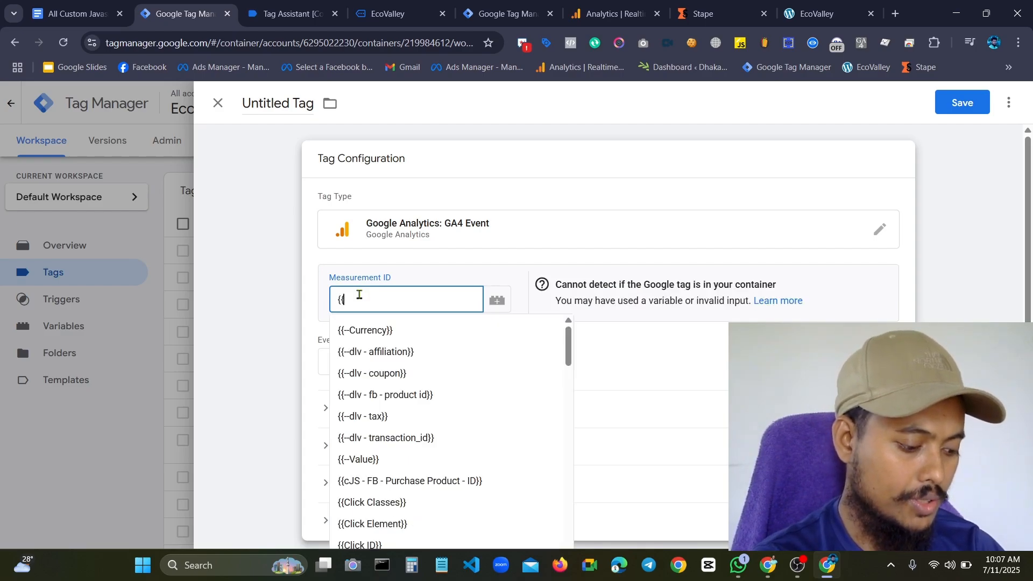
text(GA)
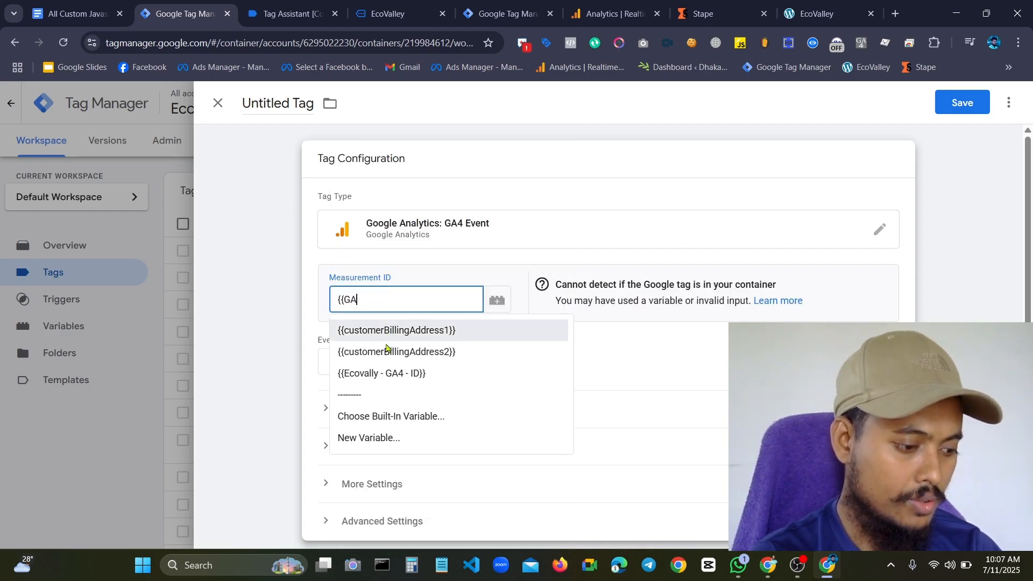
click(380, 377)
click(379, 368)
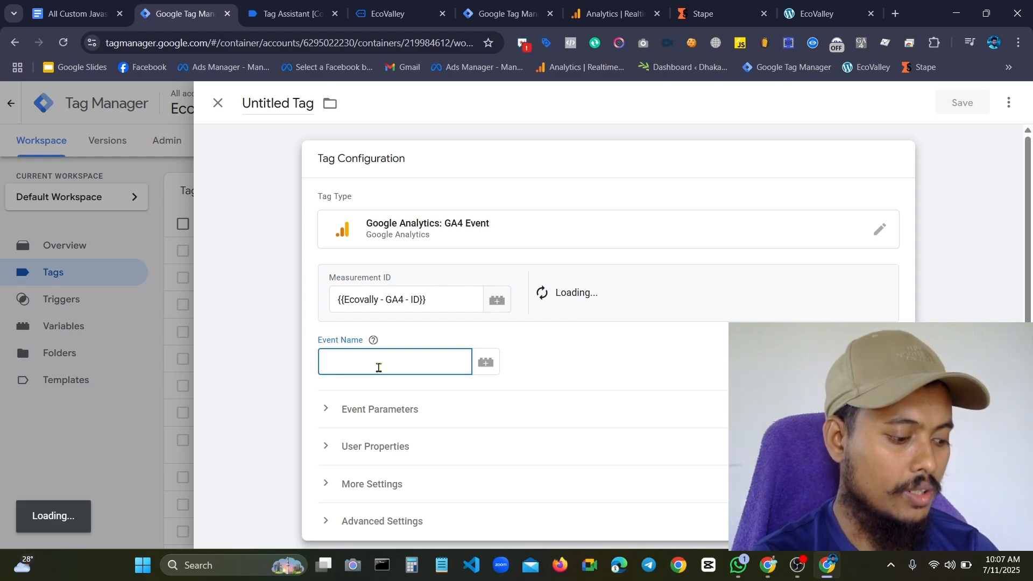
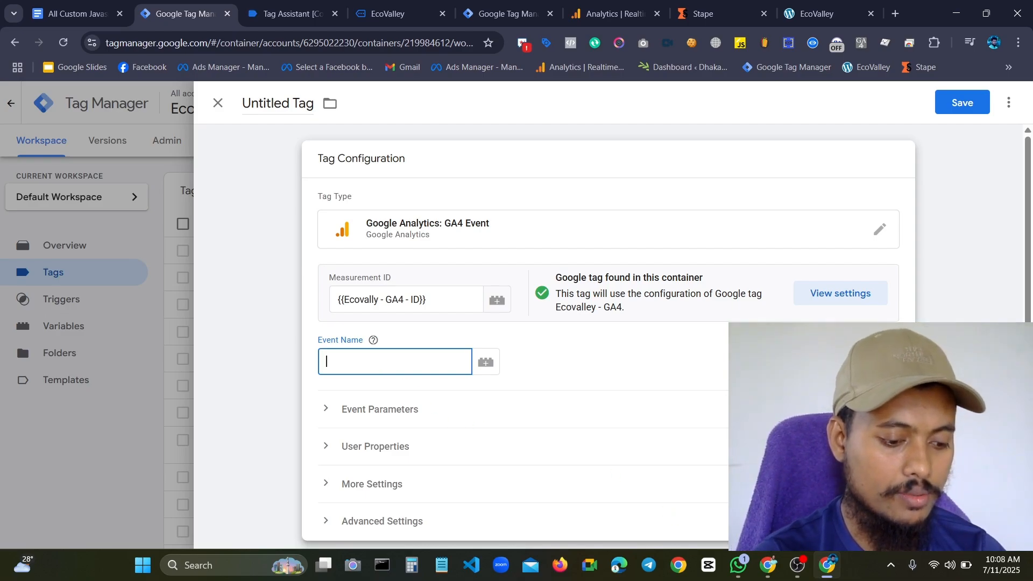
click(797, 565)
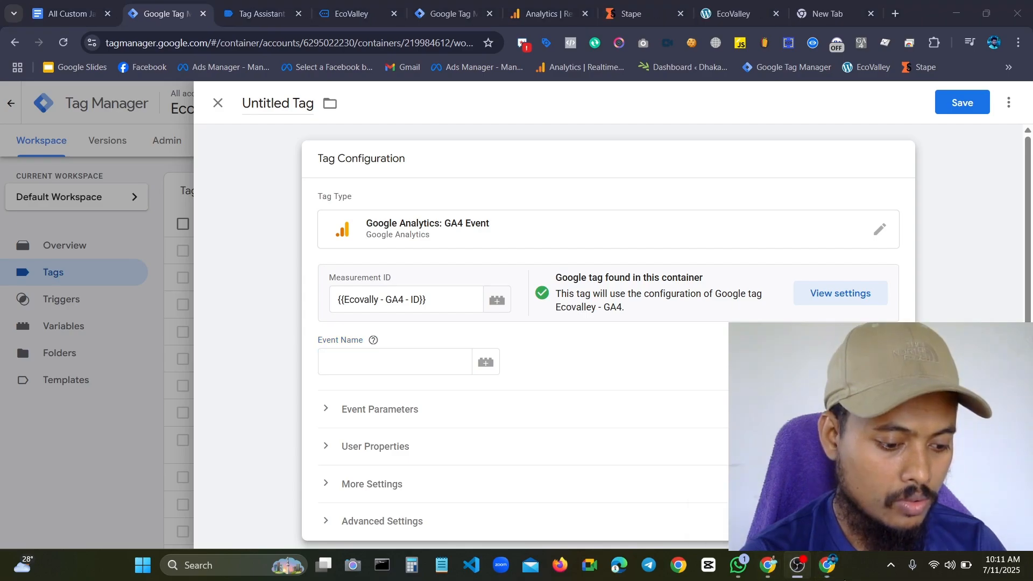
click(819, 569)
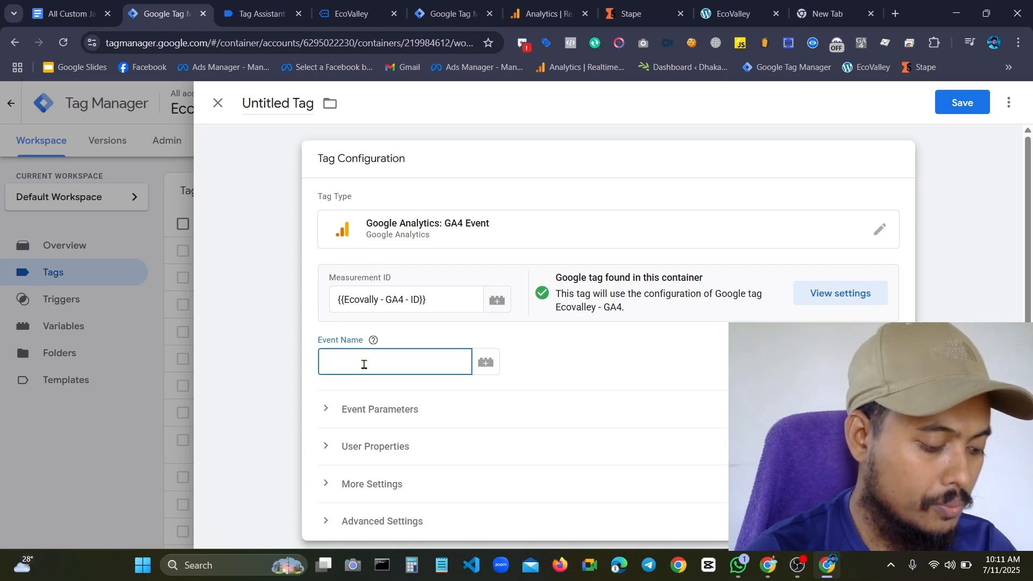
Set the tag's Event Name to audio_{{dlv - audioStatus}}, using the existing data layer variable
text(audi)
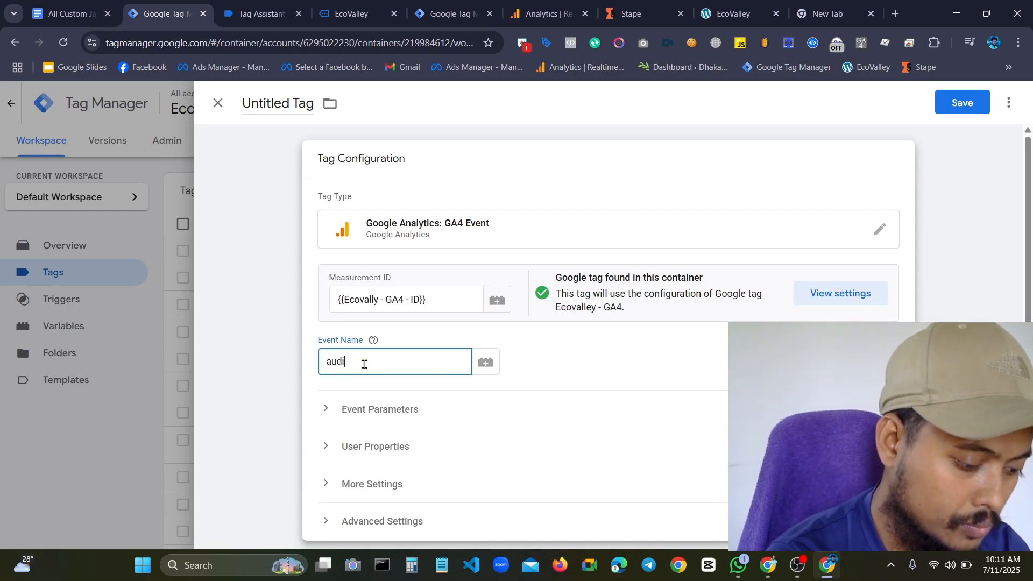
text(o_)
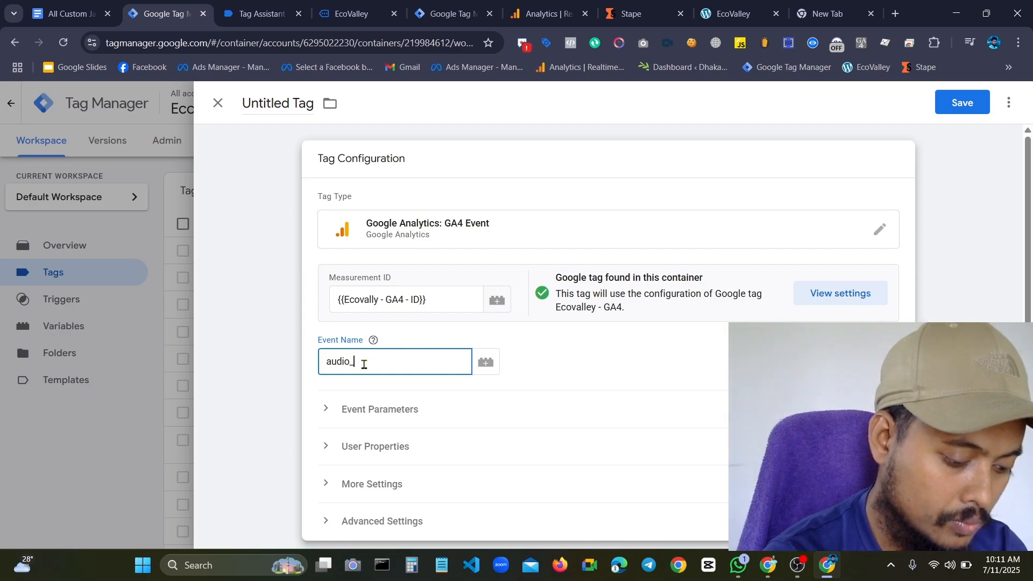
text(()
text({{)
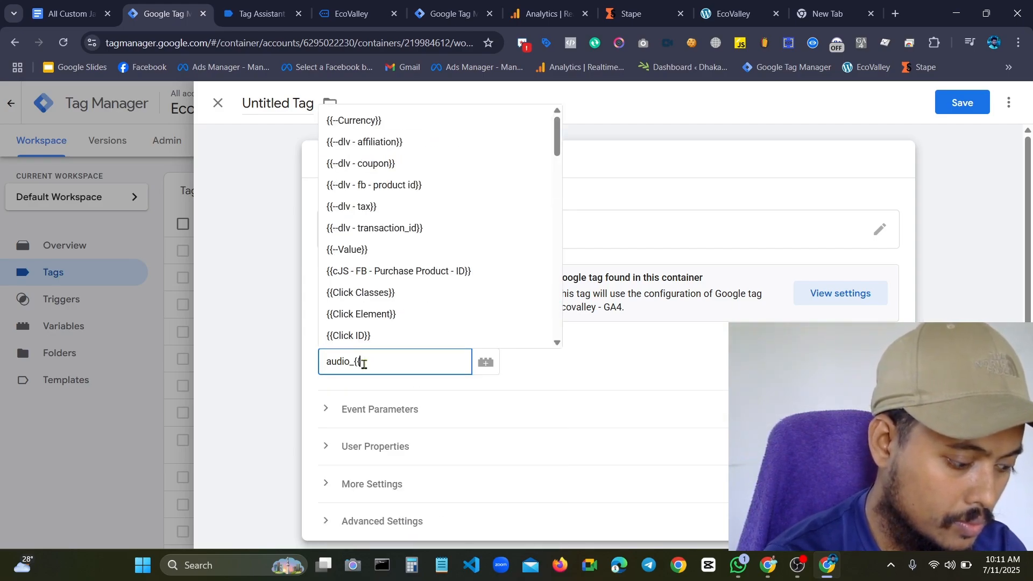
text(dlv)
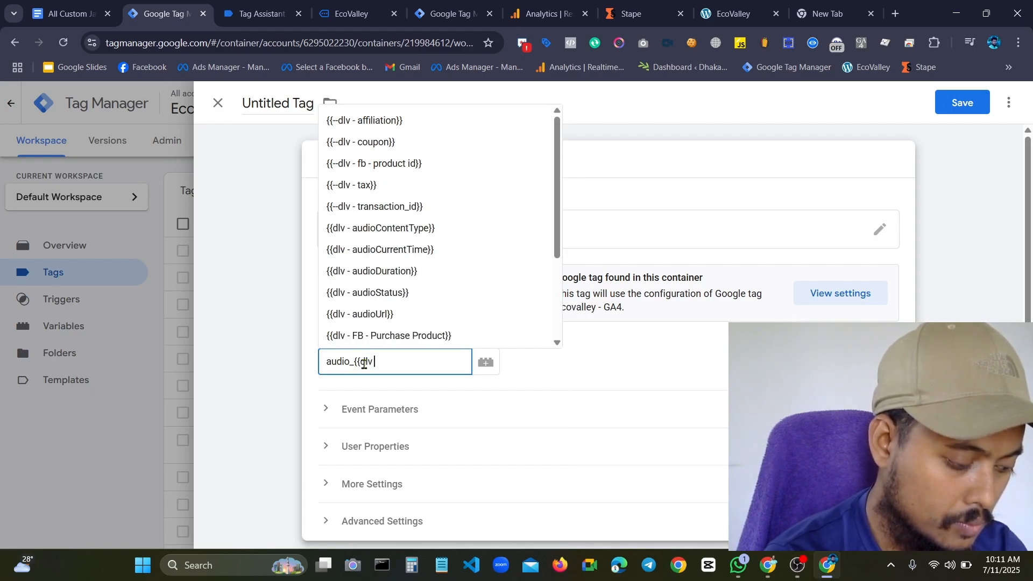
text( - st)
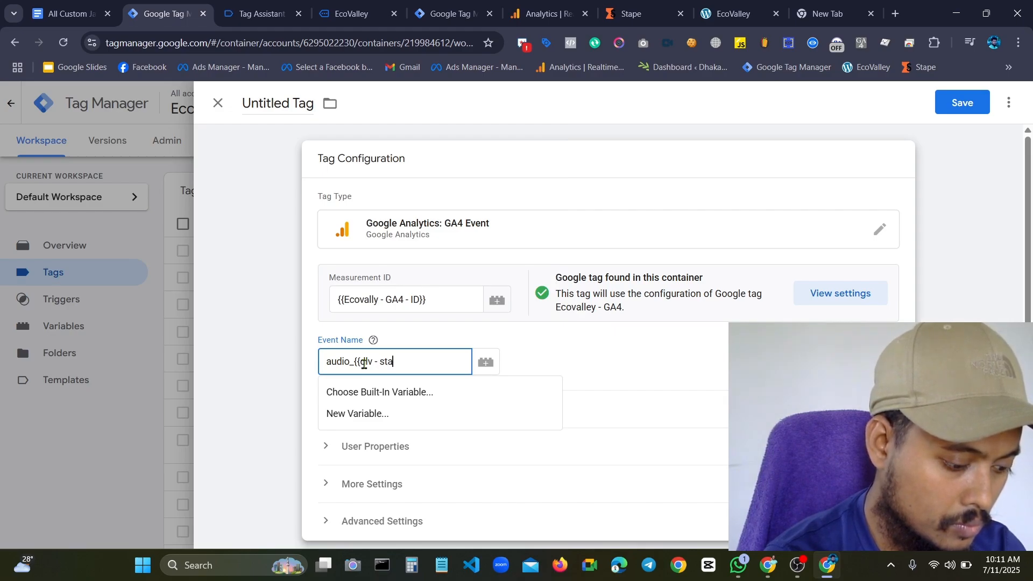
text(atu)
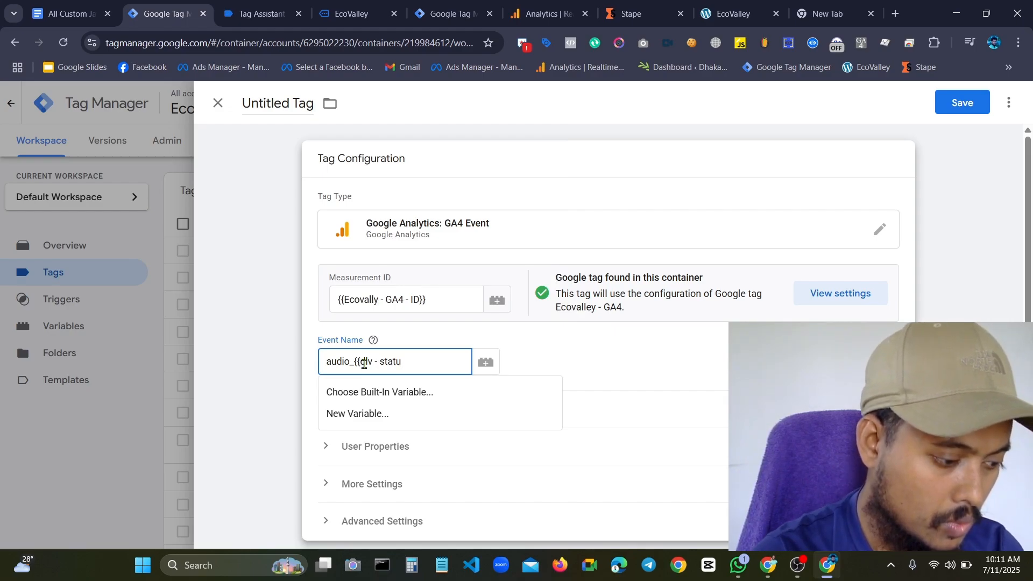
key(BackSpace)
key(BackSpace)
key(BackSpace)
key(BackSpace)
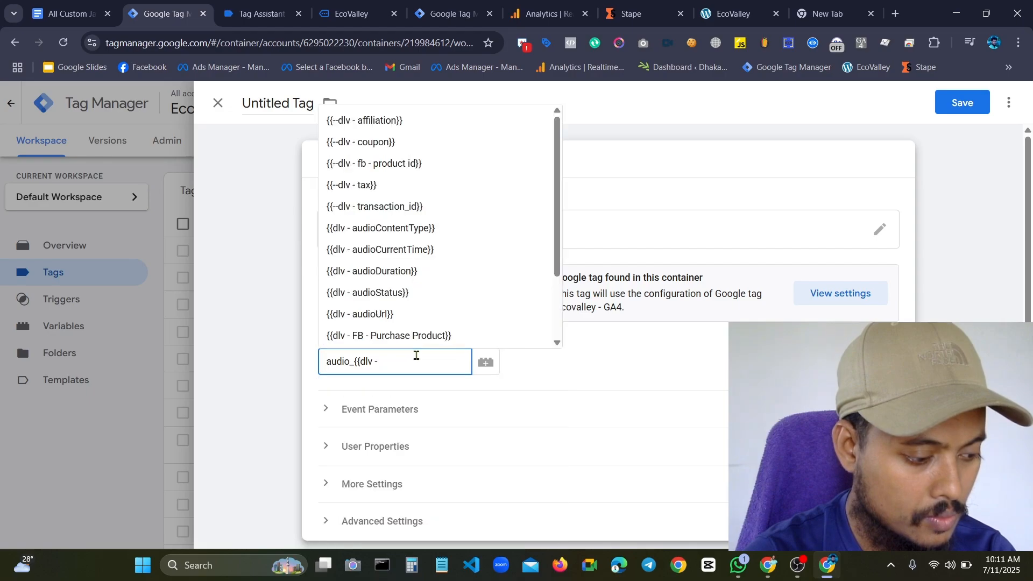
click(411, 293)
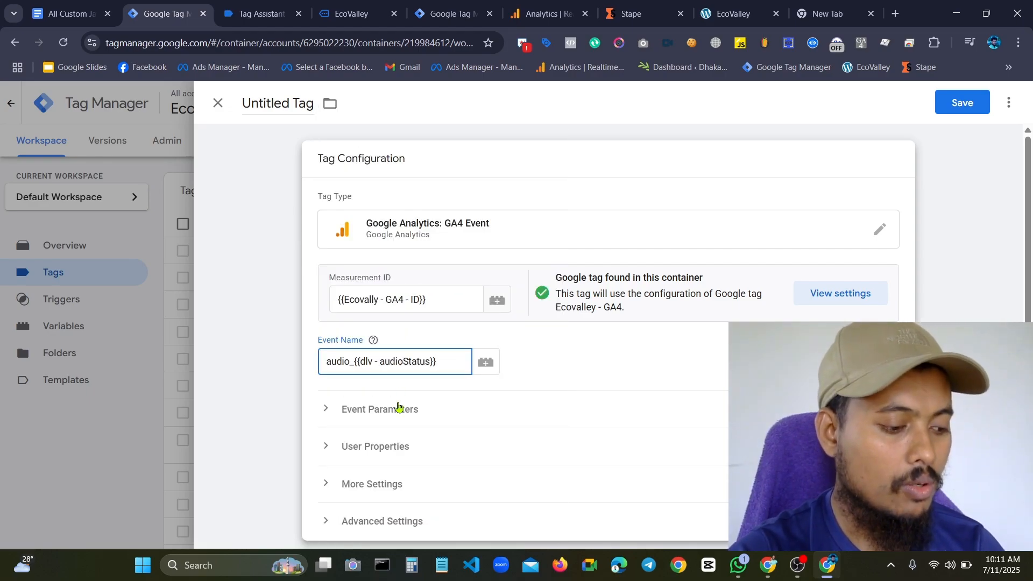
Expand the tag's Event Parameters section and add three empty parameter rows
scroll(489, 365, down, 4)
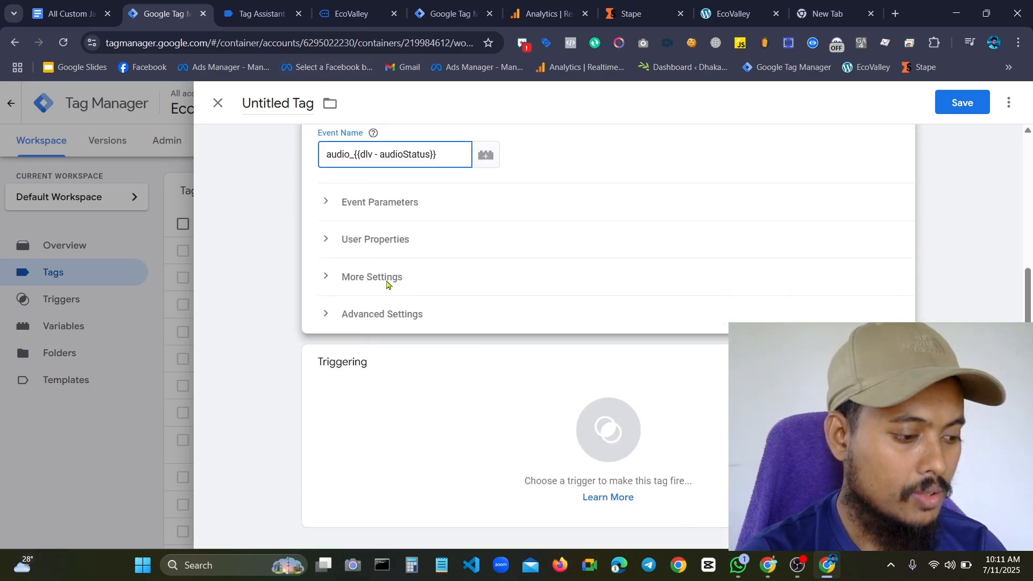
scroll(450, 210, up, 4)
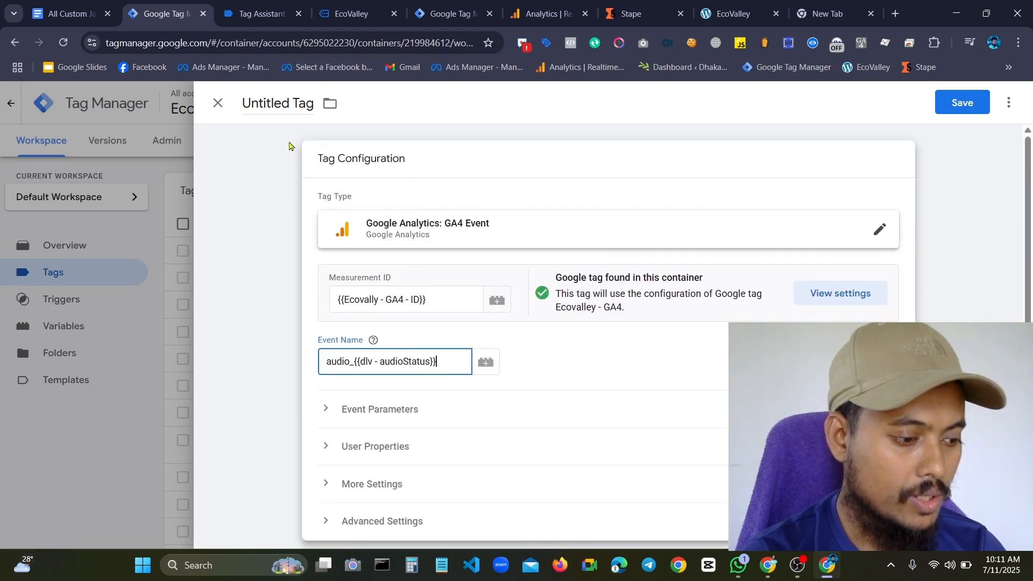
scroll(407, 434, down, 3)
click(362, 234)
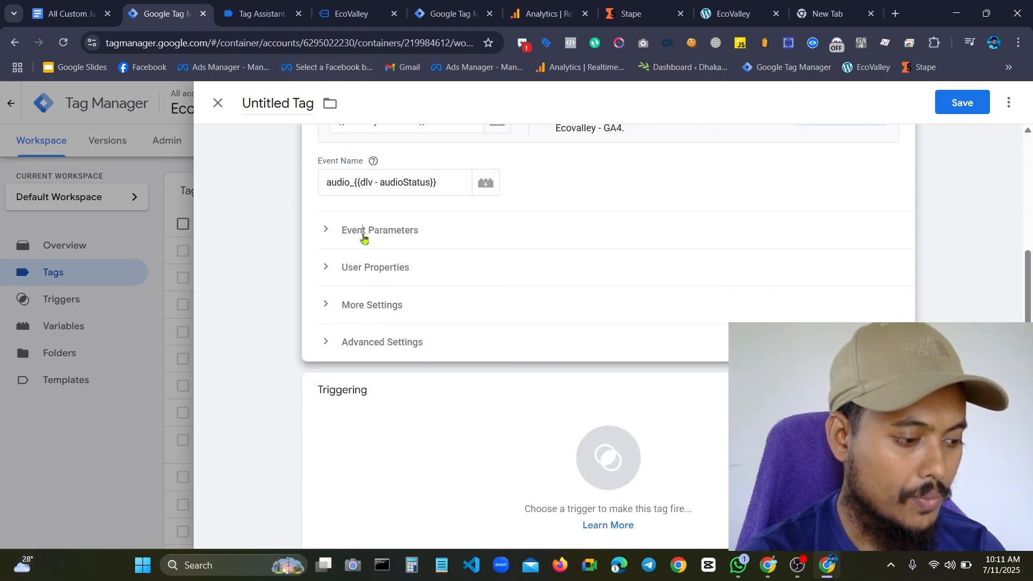
click(399, 330)
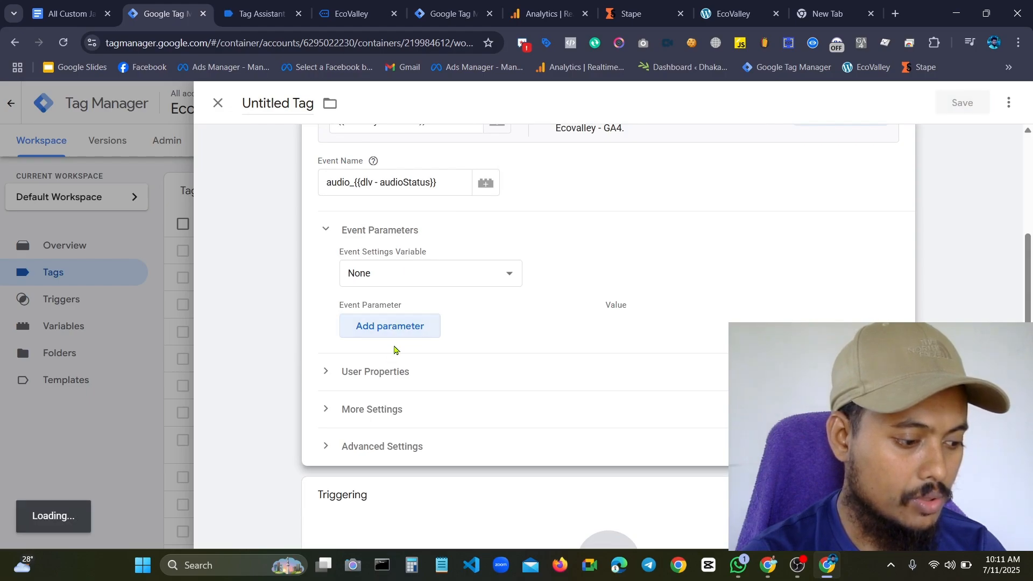
click(391, 375)
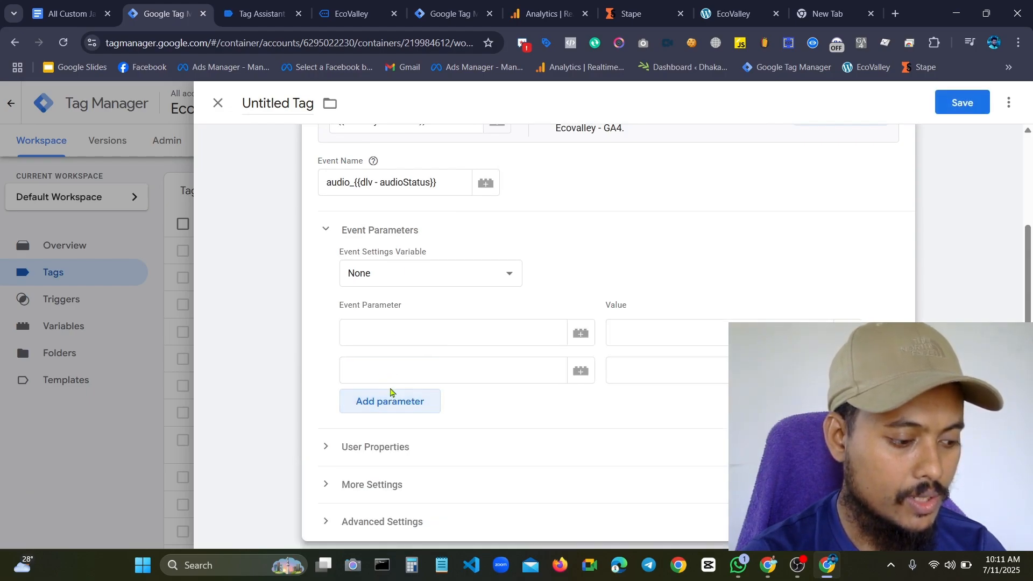
click(394, 401)
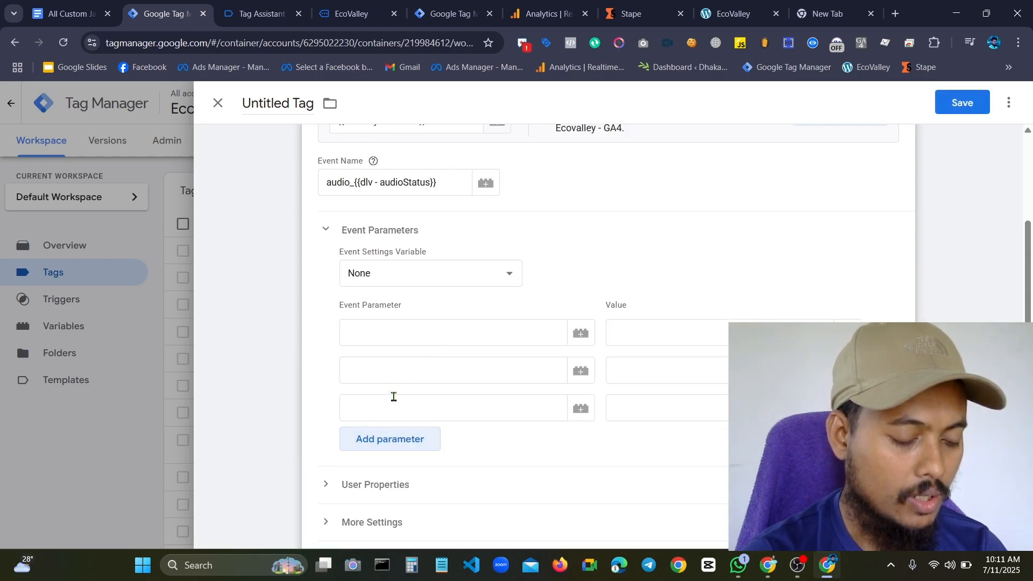
click(428, 338)
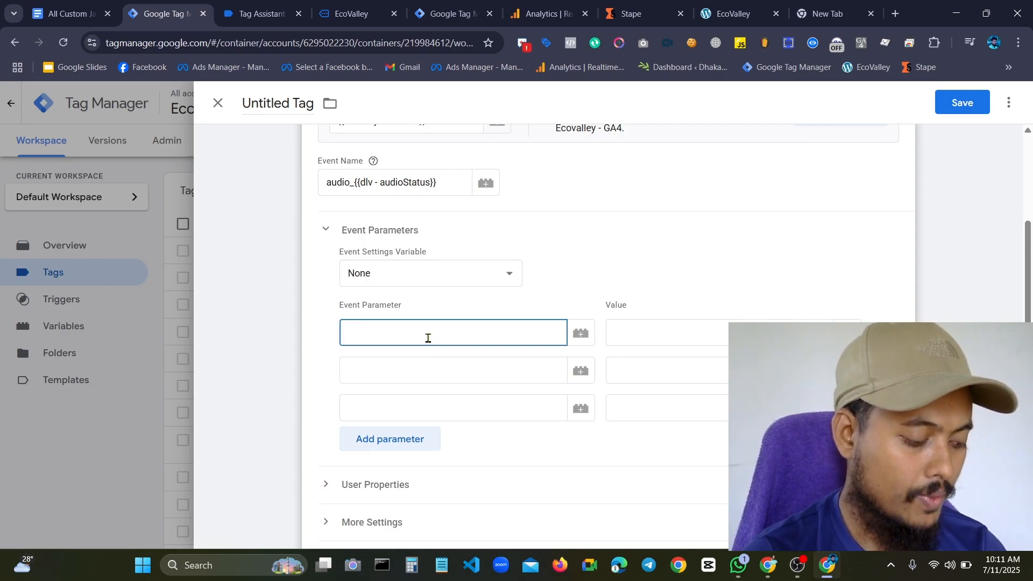
key(super+v)
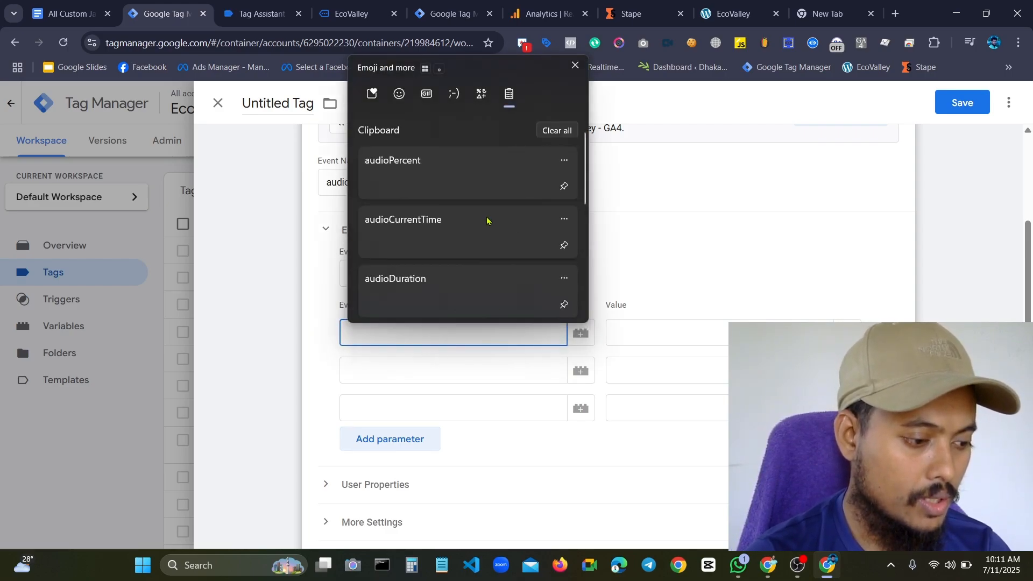
click(461, 188)
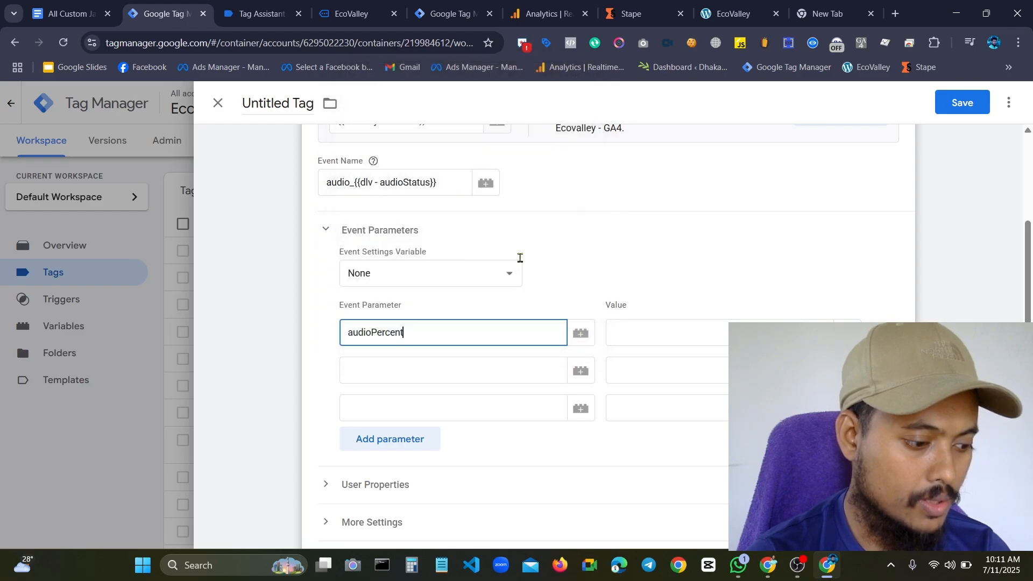
click(651, 334)
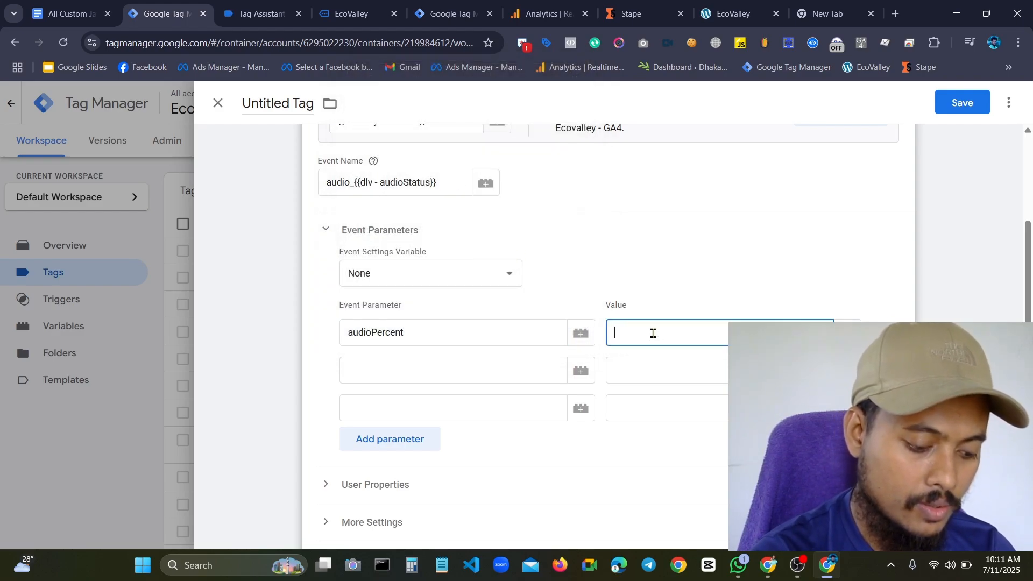
text({{)
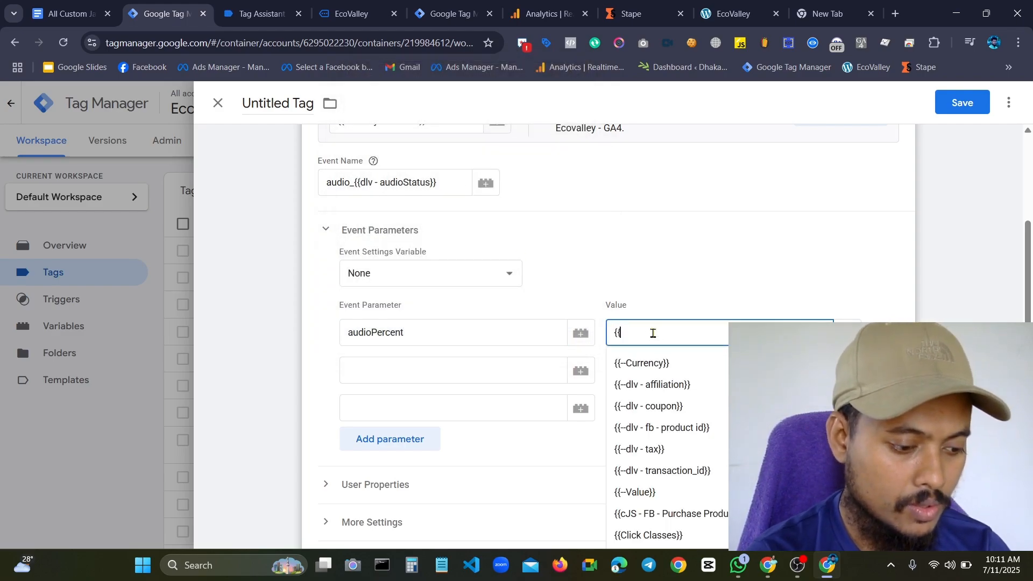
text(d;)
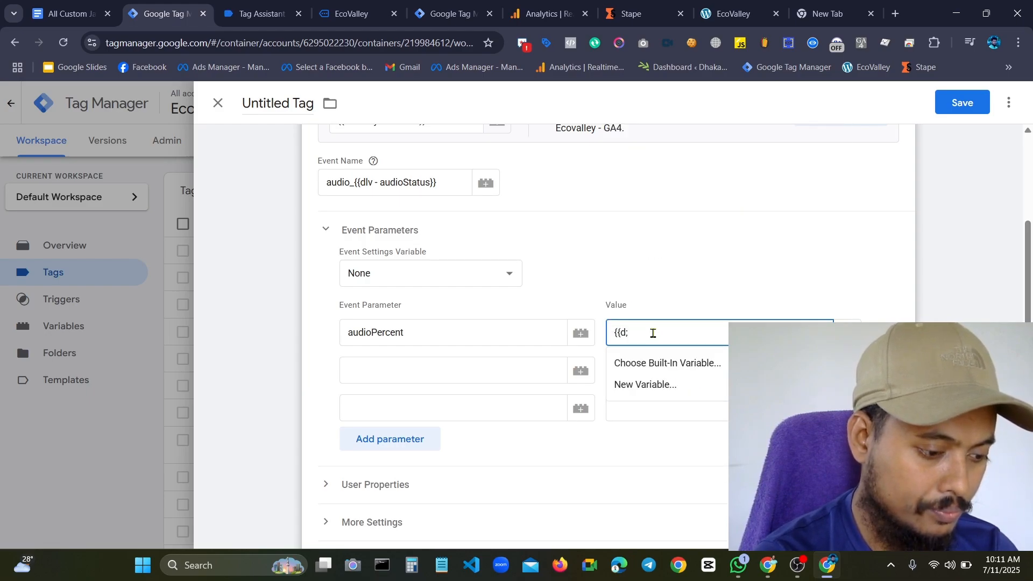
key(BackSpace)
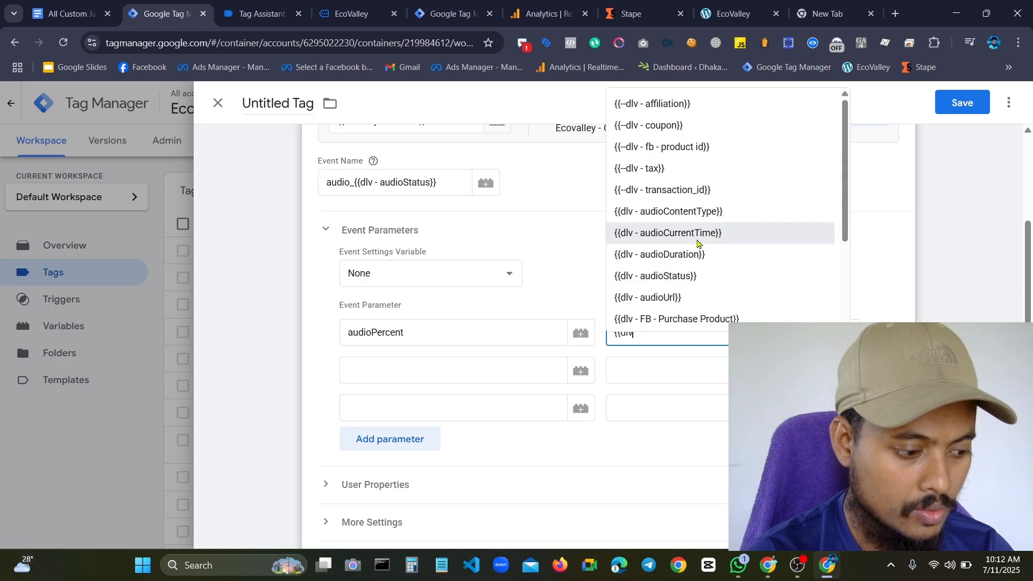
click(458, 335)
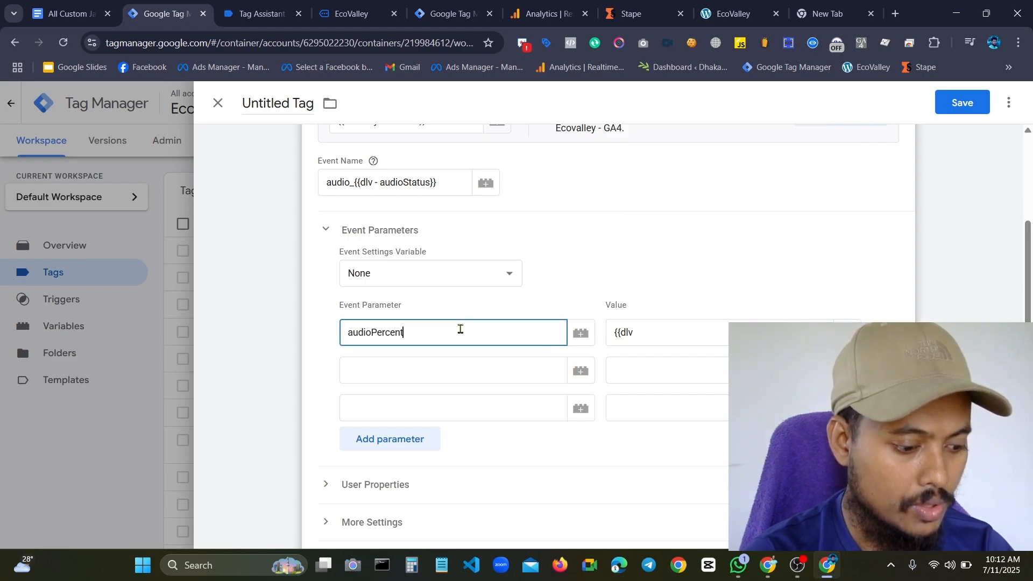
key(BackSpace)
key(BackSpace)
key(BackSpace)
key(BackSpace)
key(BackSpace)
key(BackSpace)
key(BackSpace)
key(BackSpace)
key(BackSpace)
key(BackSpace)
key(BackSpace)
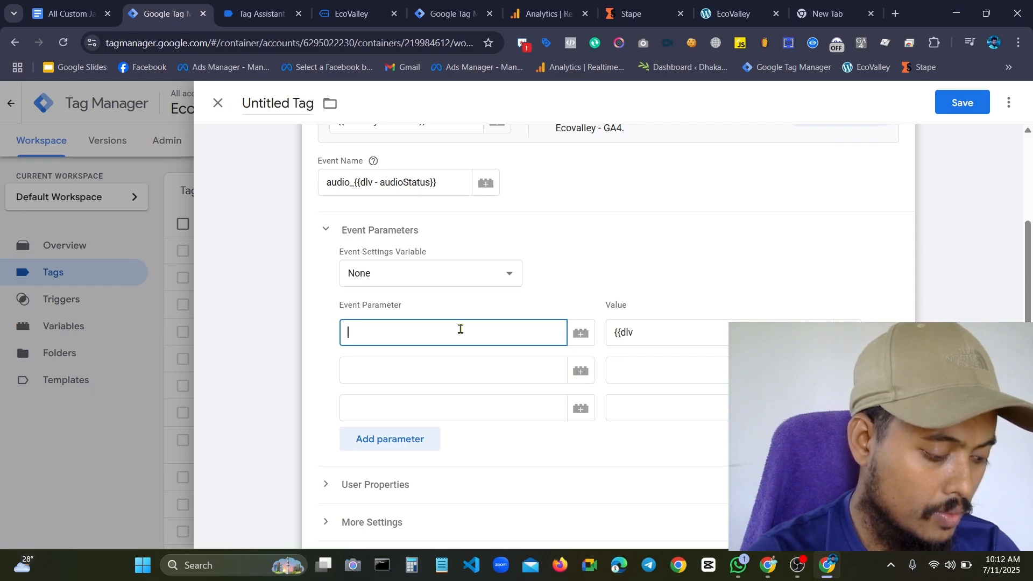
Name the first event parameter audioDuration and set its value to {{dlv - audioDuration}}
key(super+v)
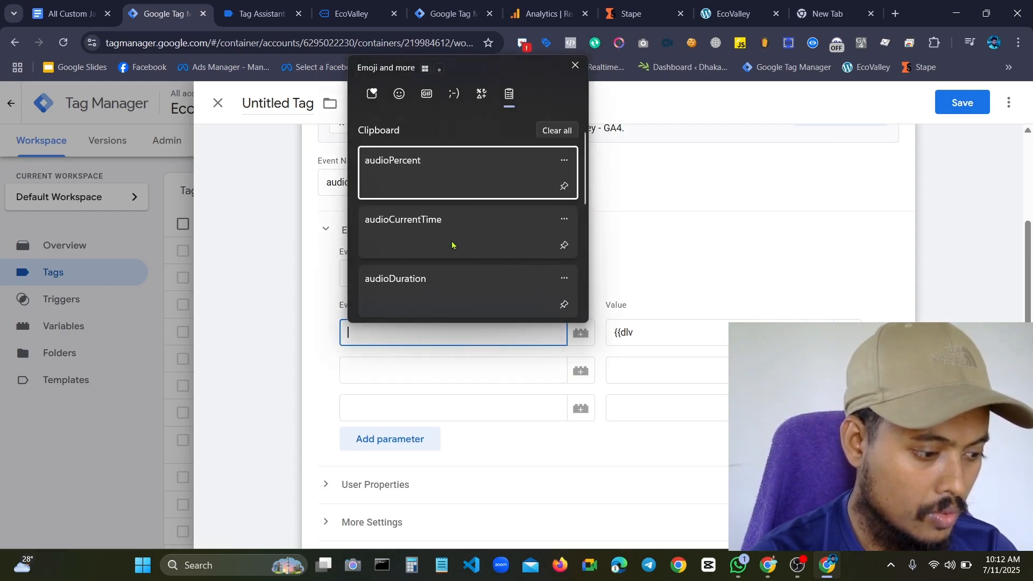
click(428, 278)
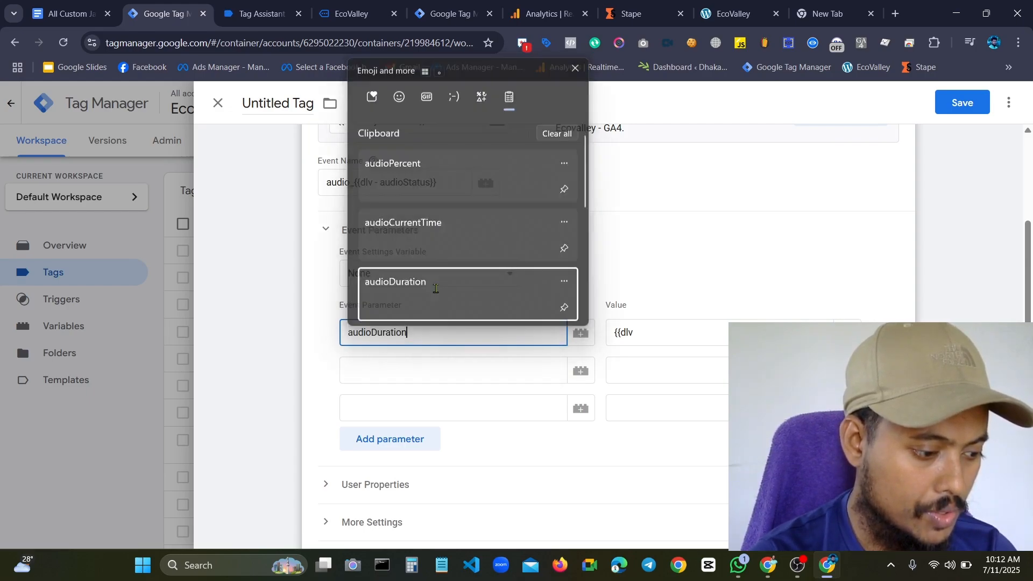
click(657, 329)
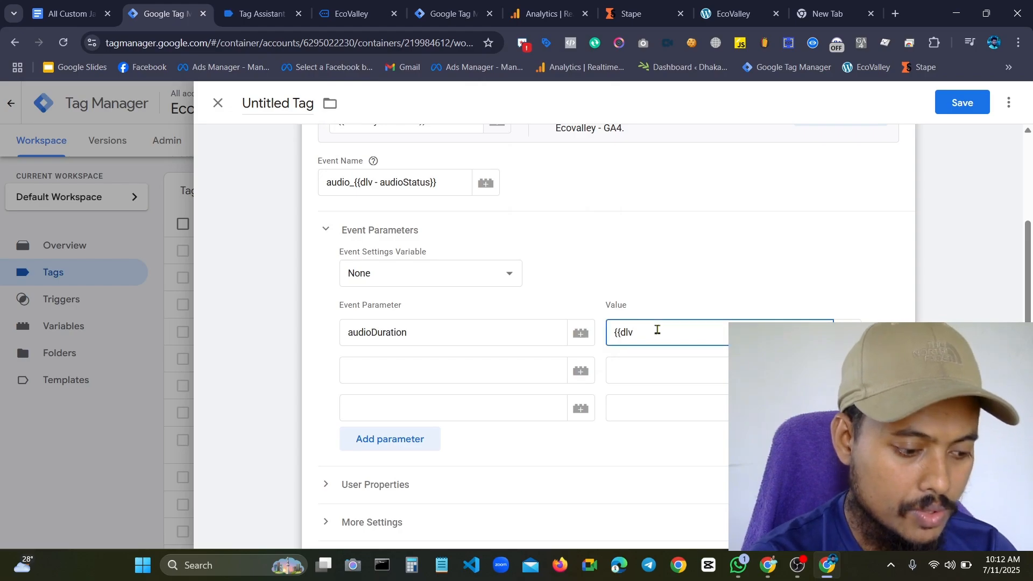
key(BackSpace)
key(BackSpace)
key(BackSpace)
text(d)
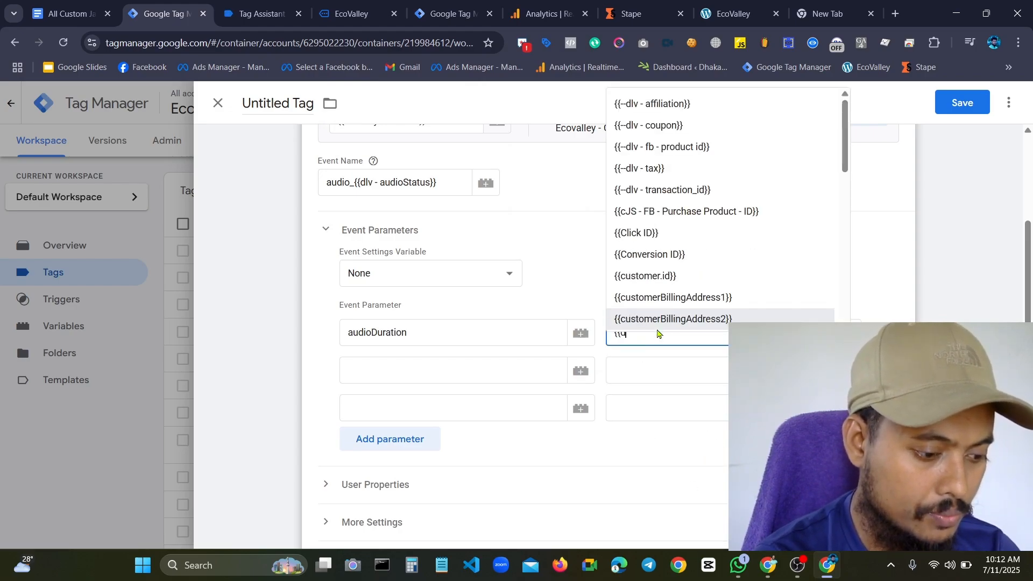
key(BackSpace)
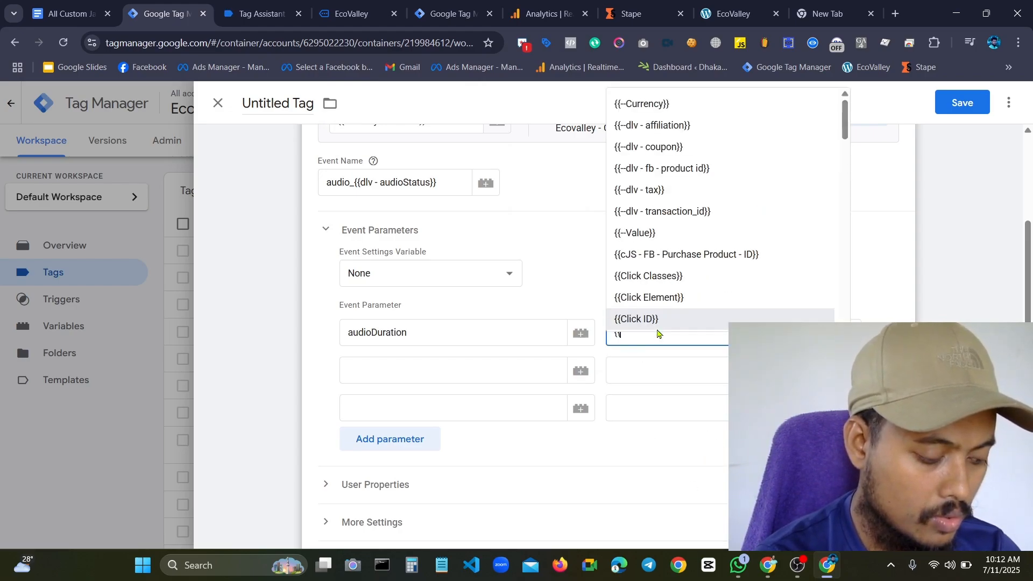
text(dlv)
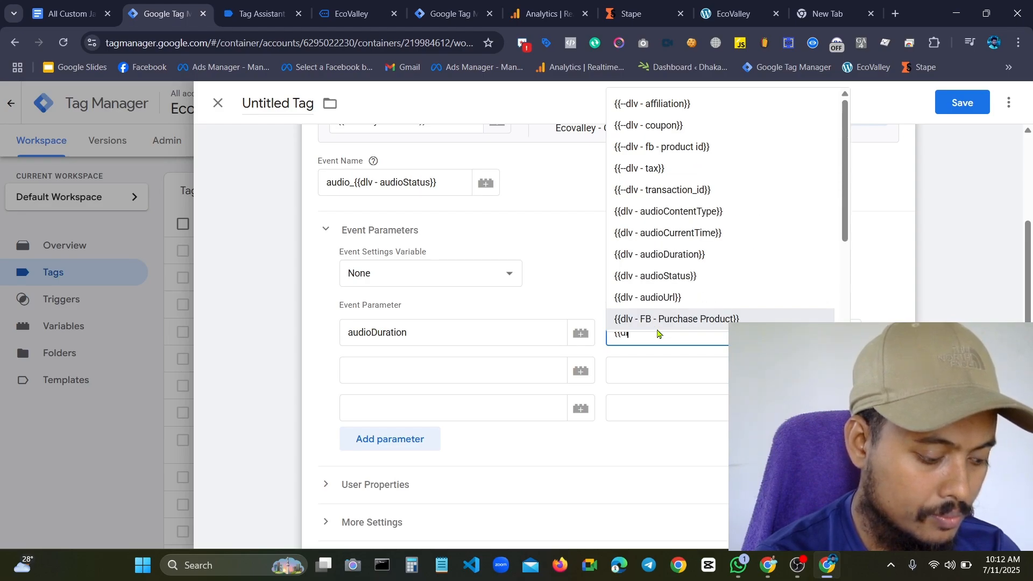
click(681, 255)
Name the second event parameter audioCurrentTime and set its value to {{dlv - audioCurrentTime}}
click(474, 368)
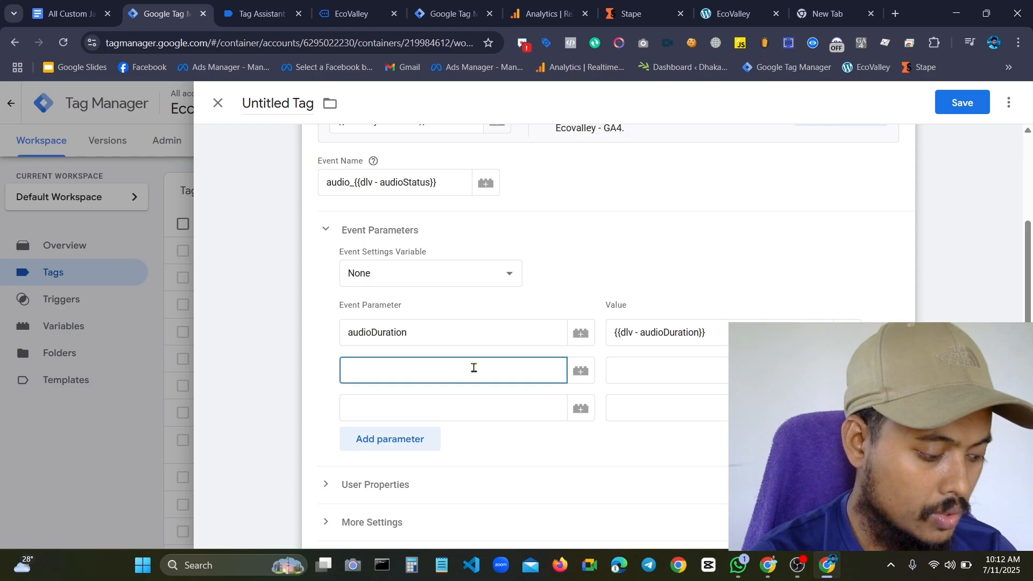
key(super+v)
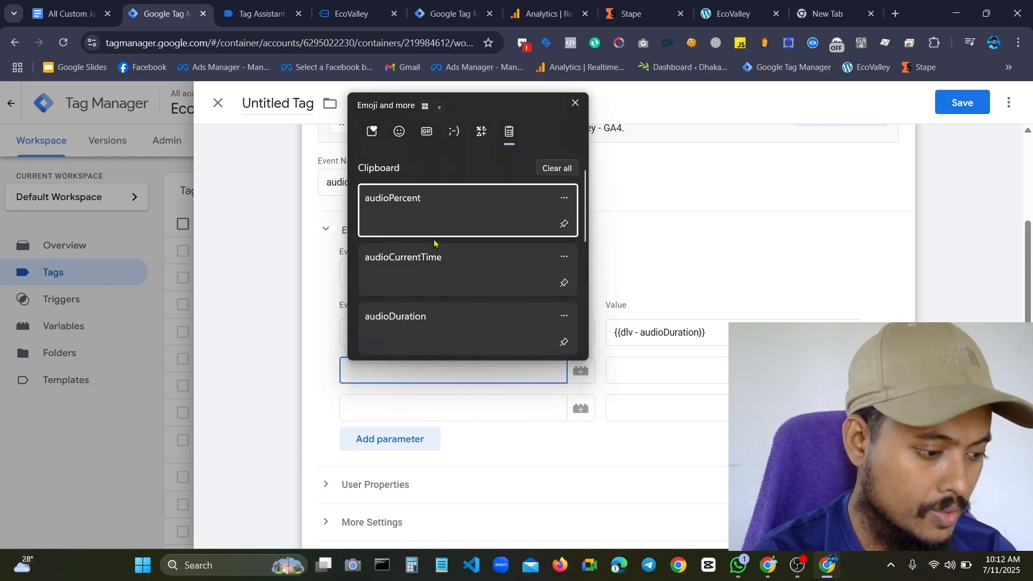
click(426, 277)
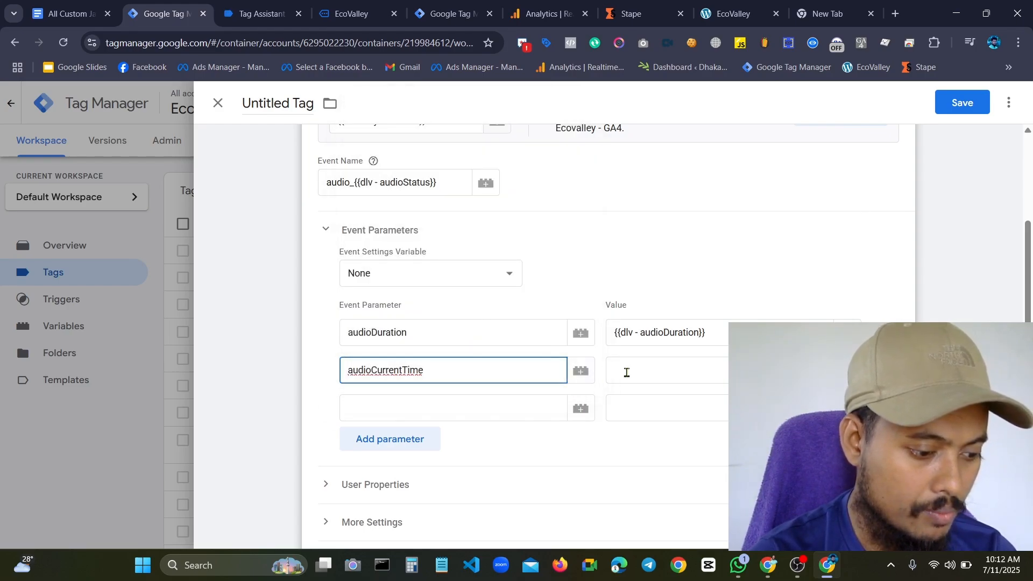
click(627, 373)
text({{)
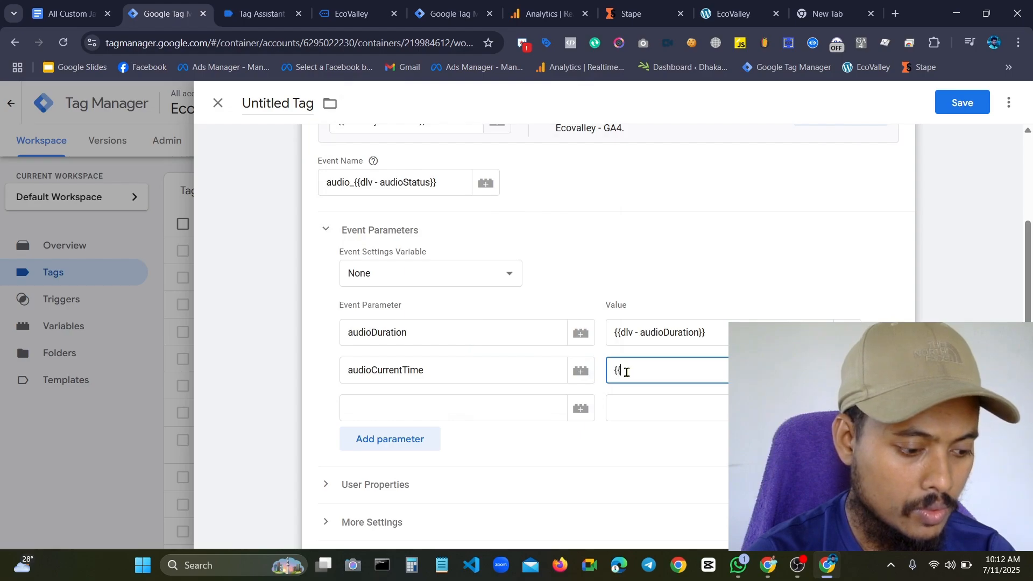
text(dlv)
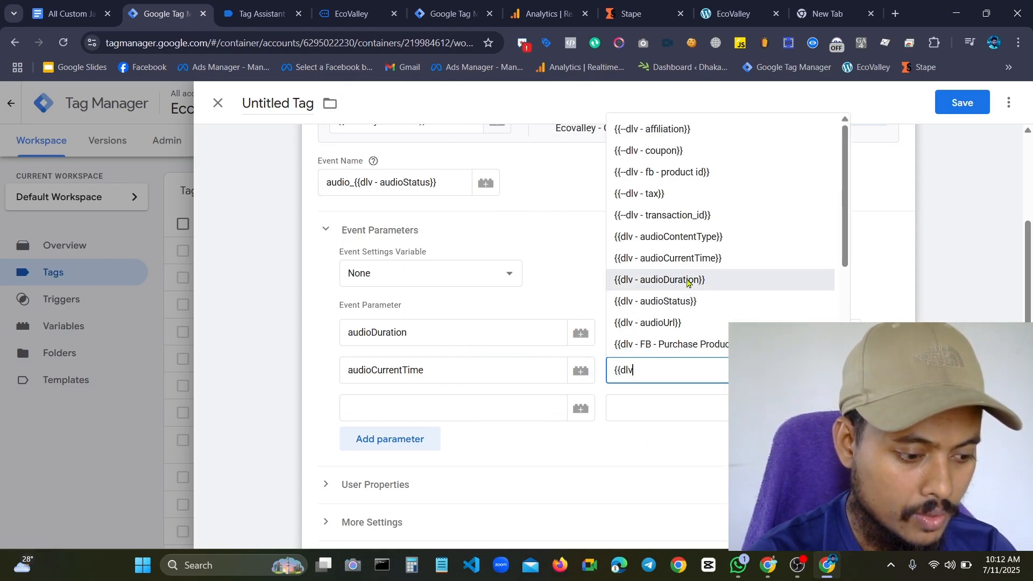
click(693, 261)
Name the third event parameter audioStatus and set its value to {{dlv - audioStatus}}
click(446, 396)
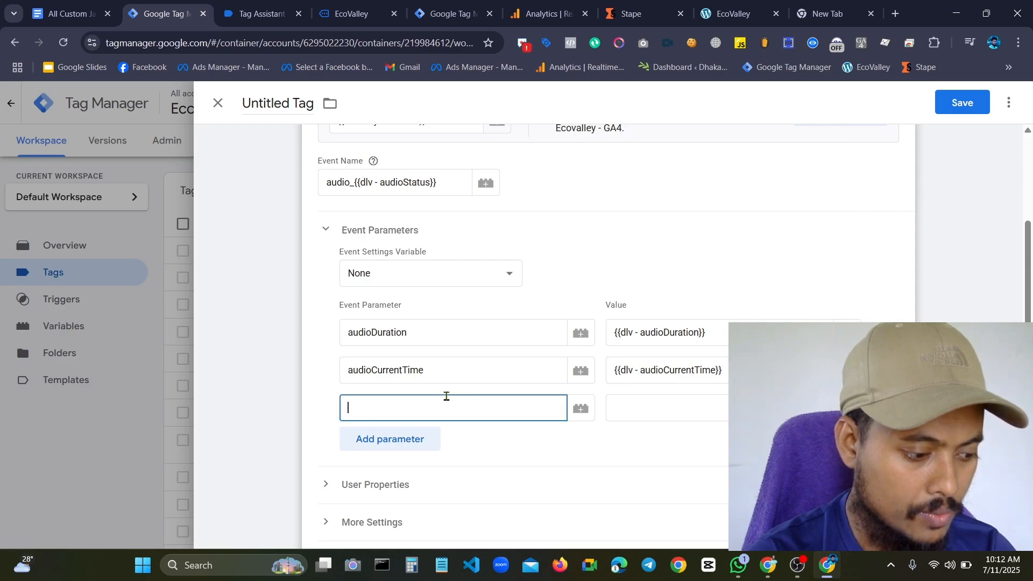
key(super+v)
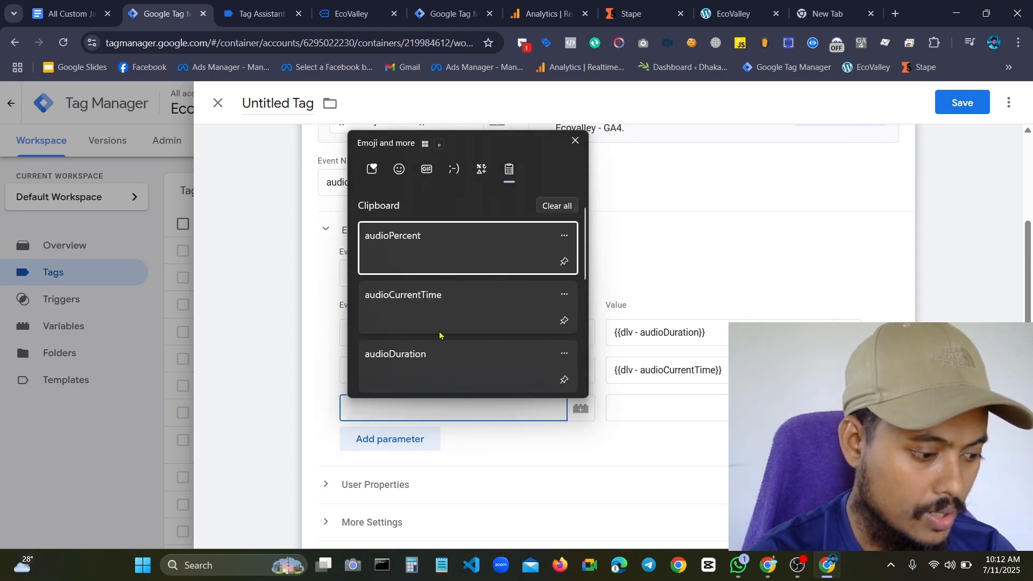
scroll(438, 345, down, 3)
click(412, 261)
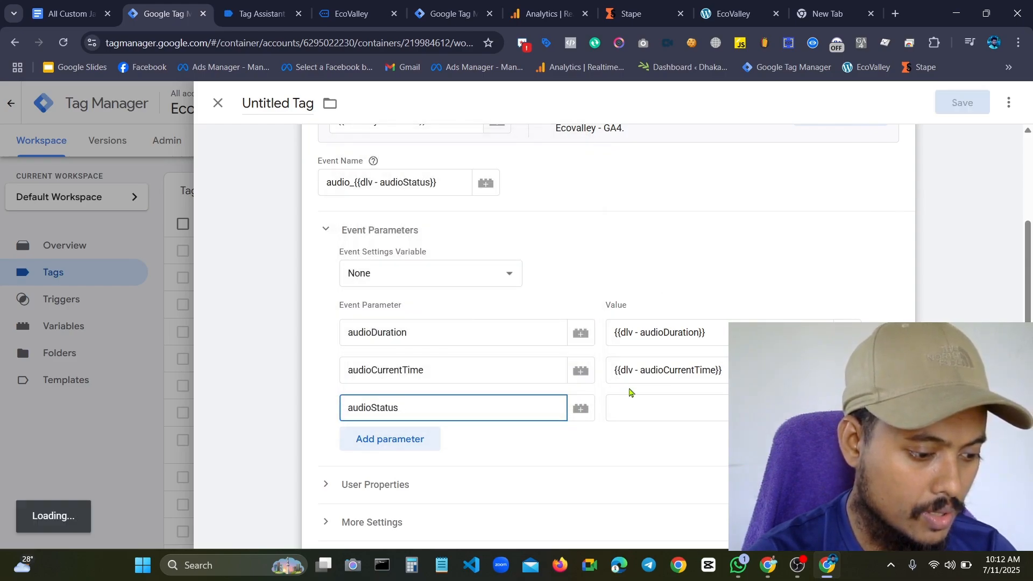
click(630, 401)
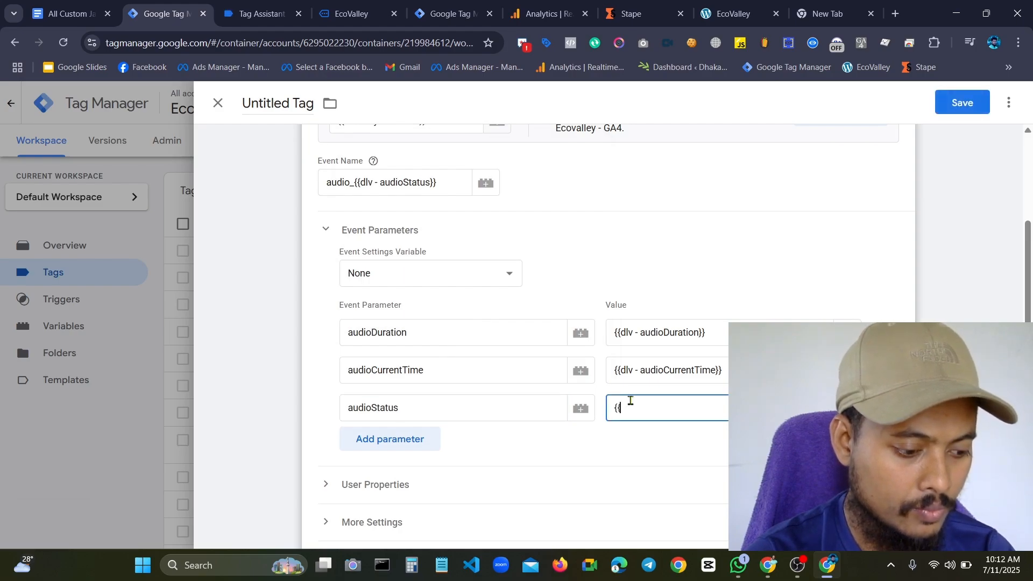
text({{)
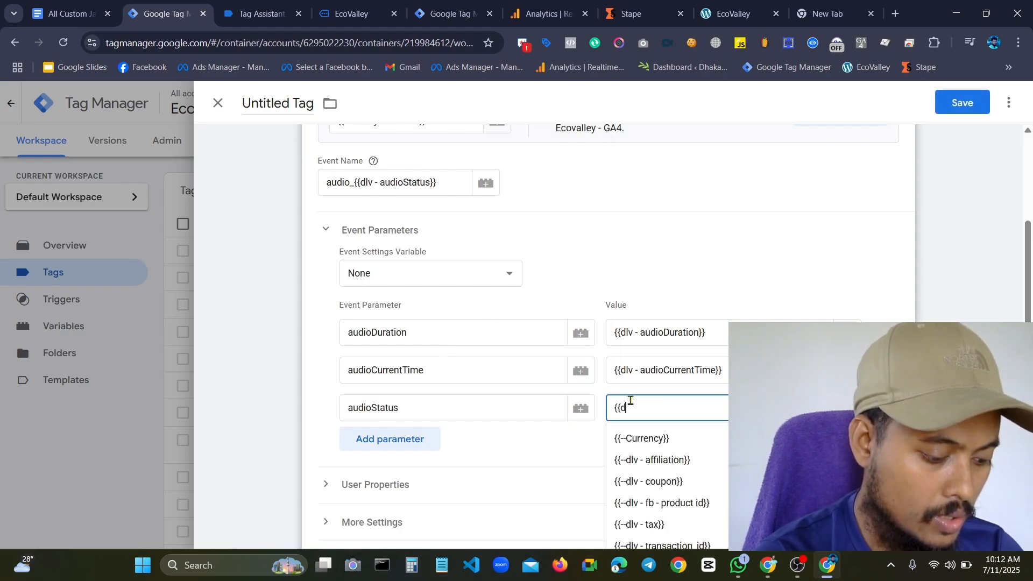
text(dlv)
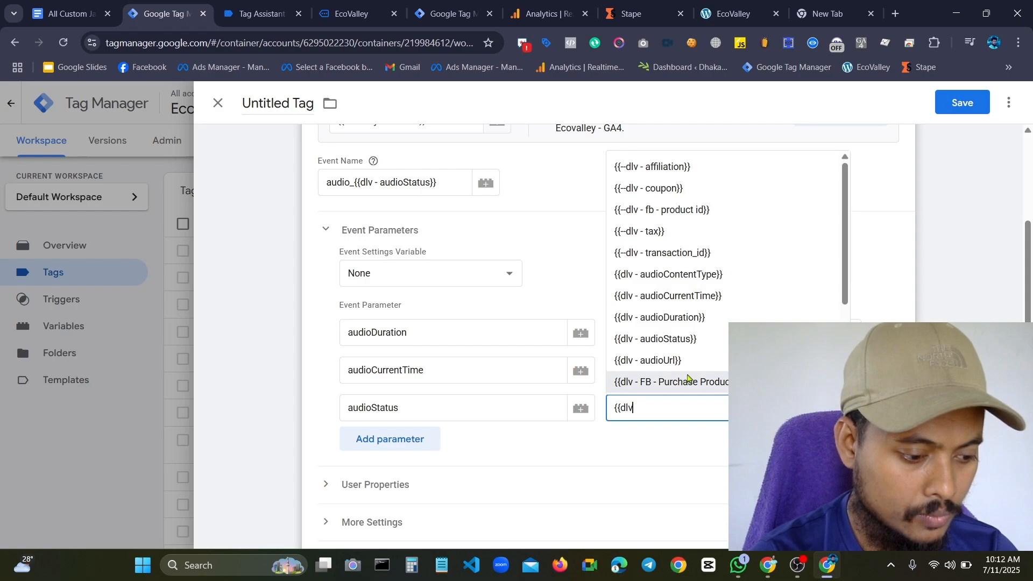
click(691, 344)
Add a fourth empty row to the tag's event parameters
click(384, 450)
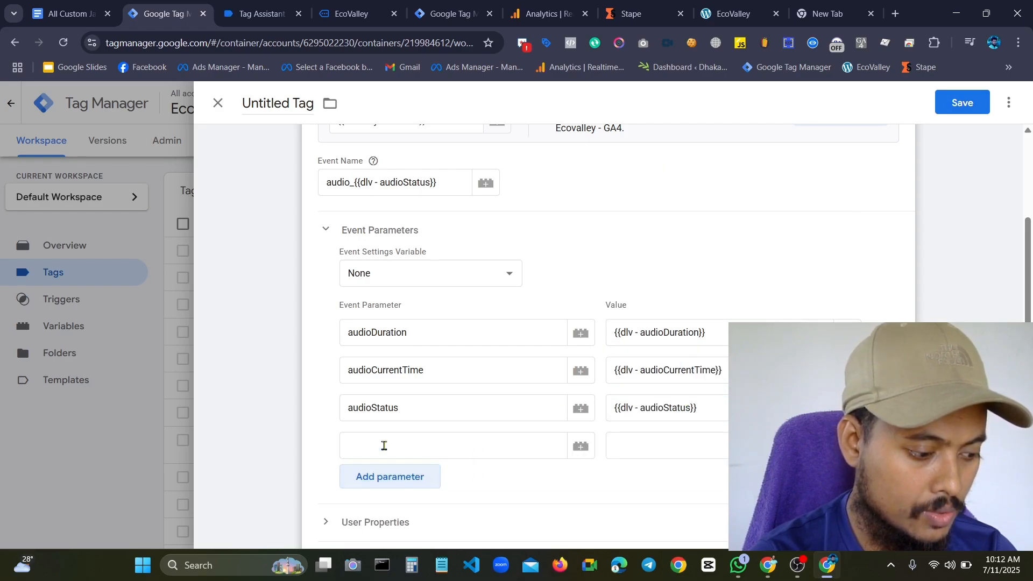
scroll(493, 421, down, 3)
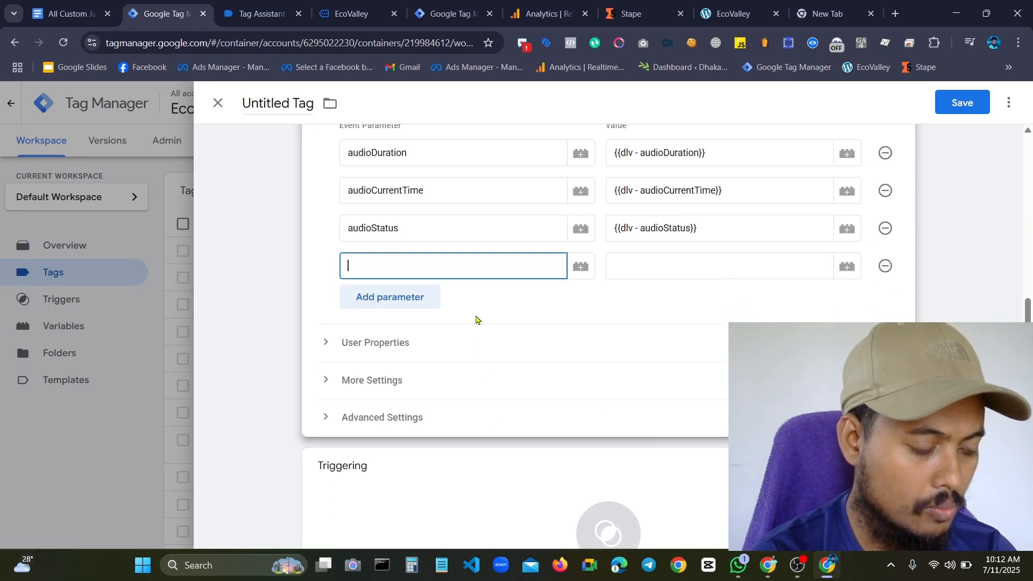
scroll(487, 314, up, 3)
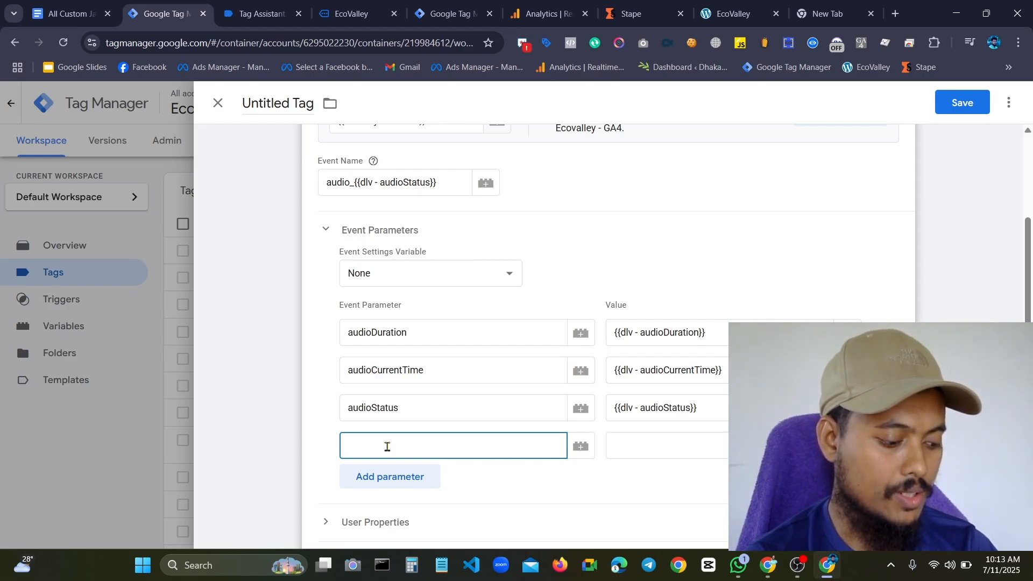
right_click(387, 447)
key(super+v)
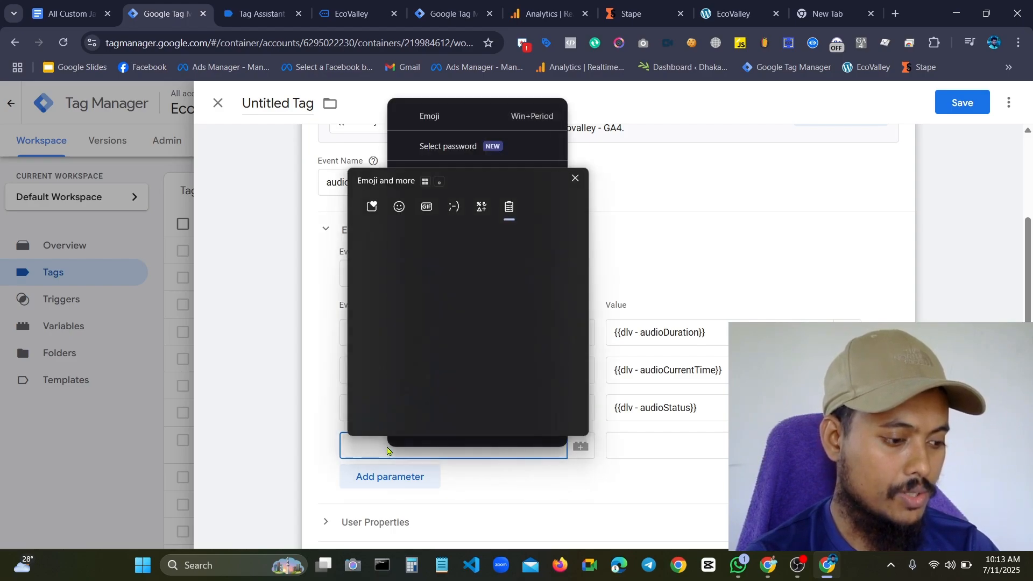
click(694, 227)
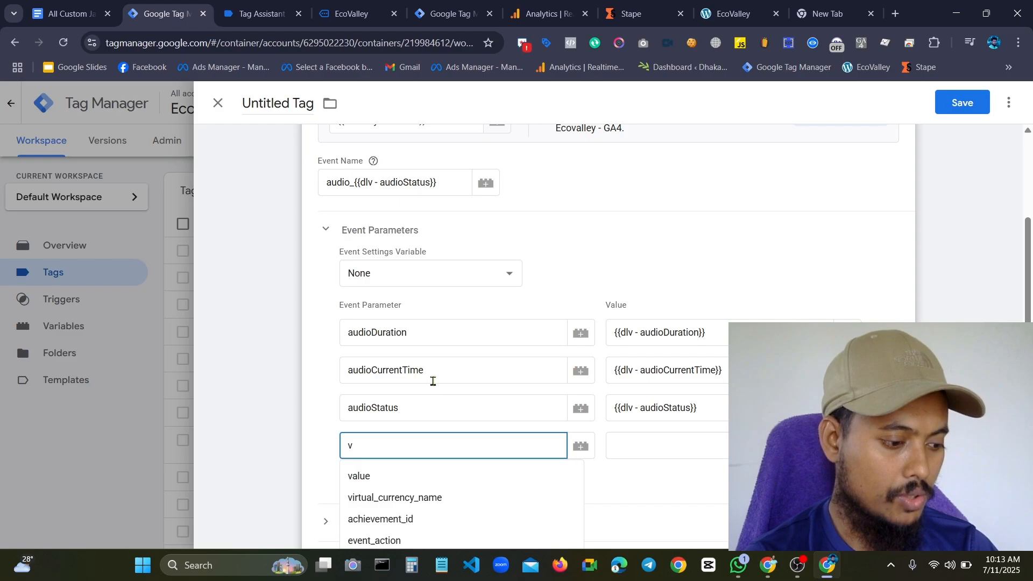
key(BackSpace)
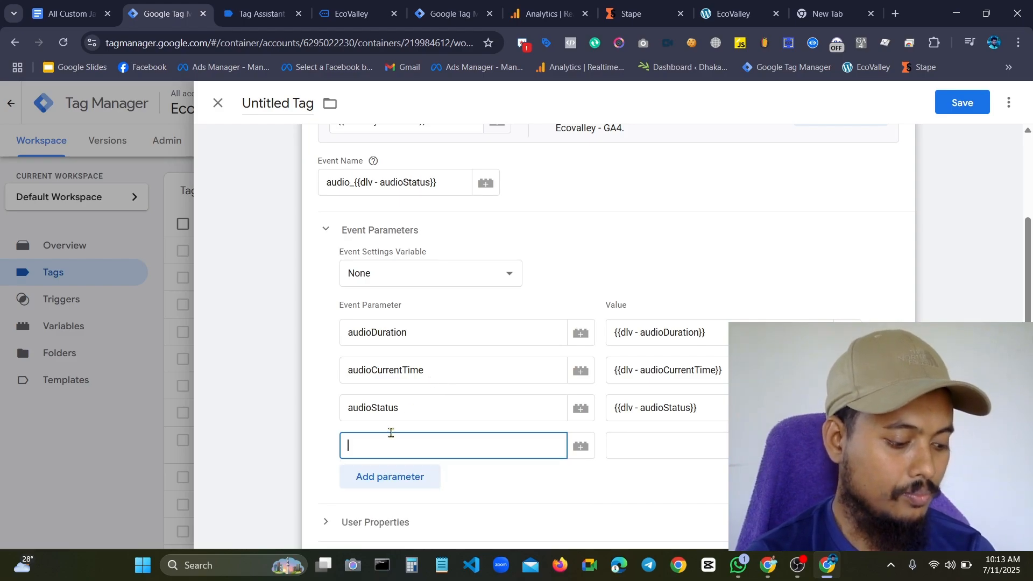
Name the fourth event parameter audioCurrentTime and set its value to {{dlv - audioCurrentTime}}
key(super+v)
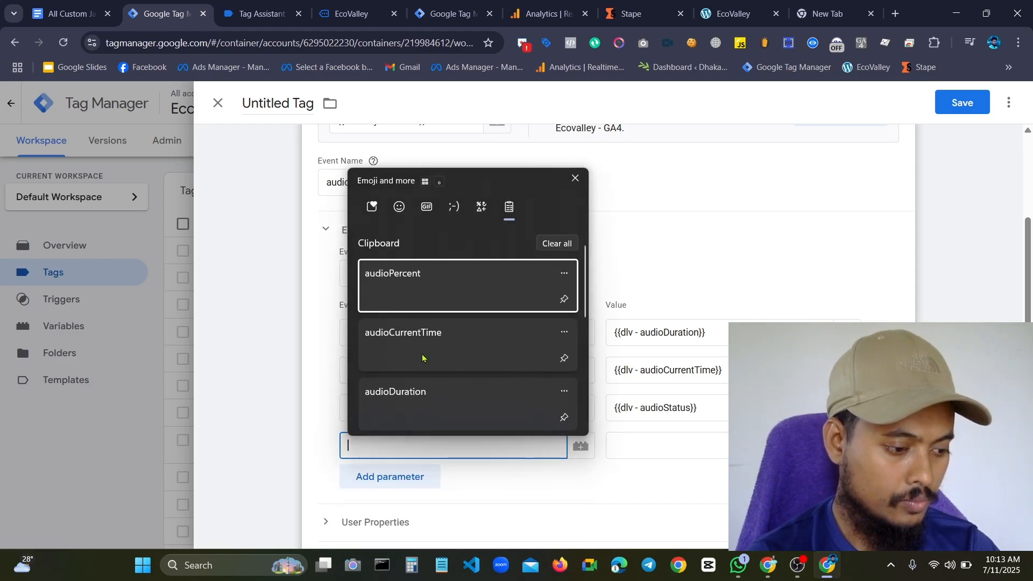
click(426, 345)
click(679, 438)
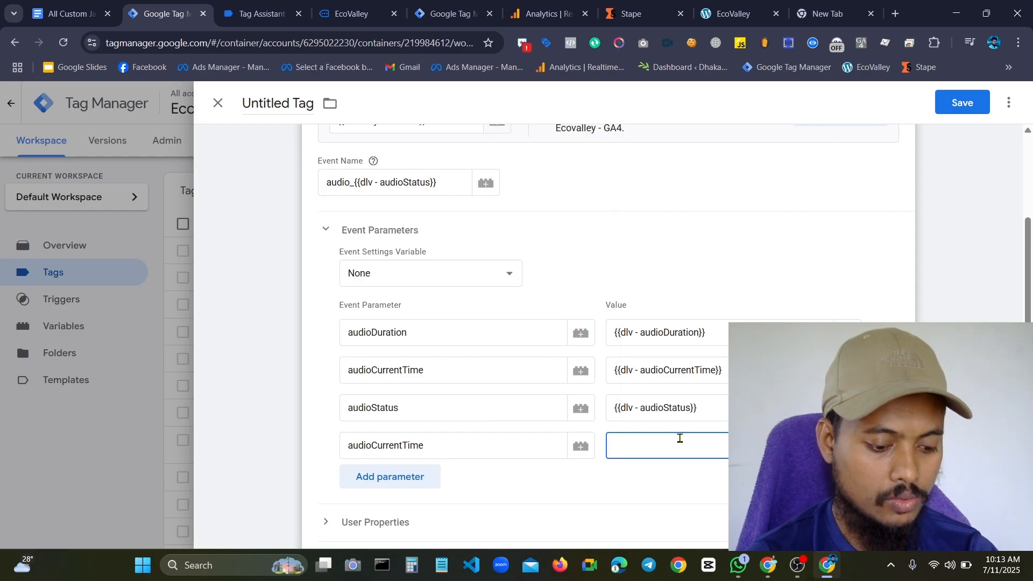
text({{)
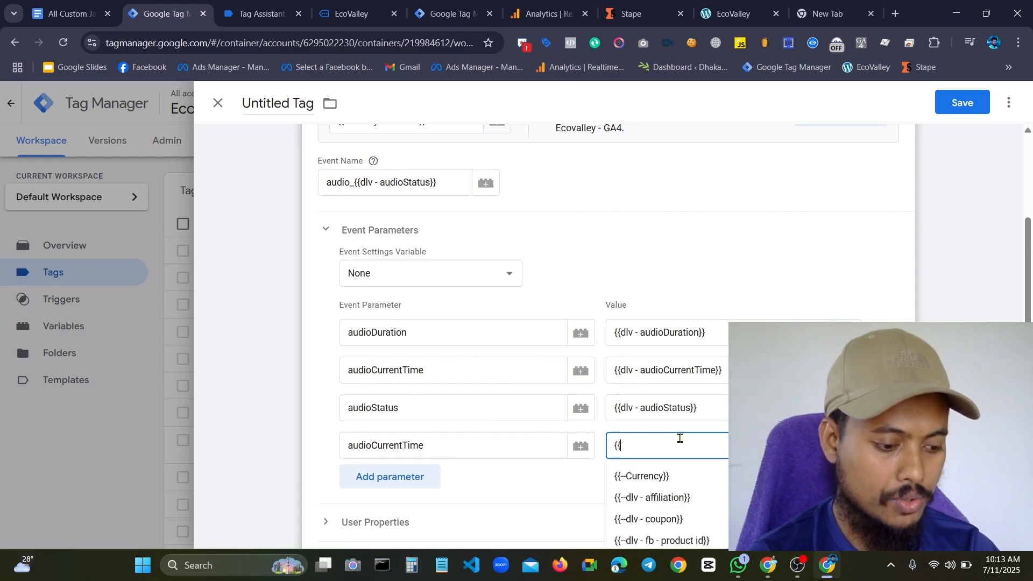
text(dlv)
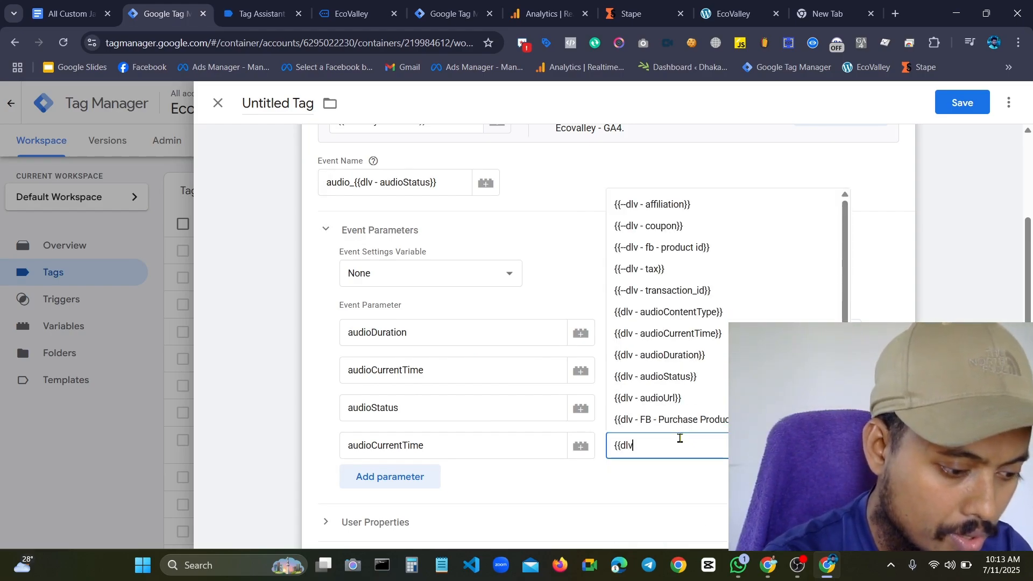
click(693, 335)
Add a fifth event parameter named audioContentType with the value {{dlv - audioContentType}}
click(388, 478)
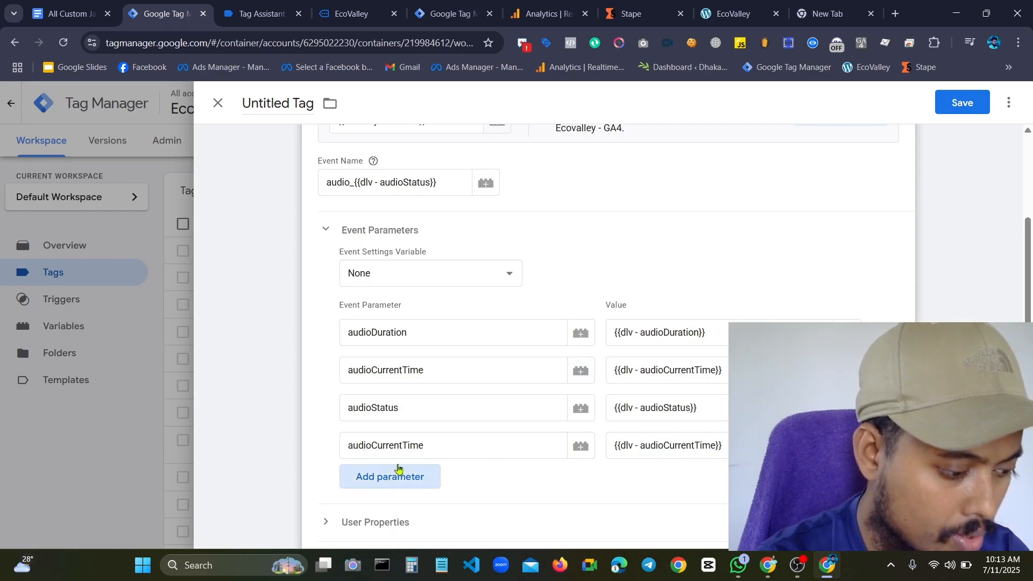
click(410, 482)
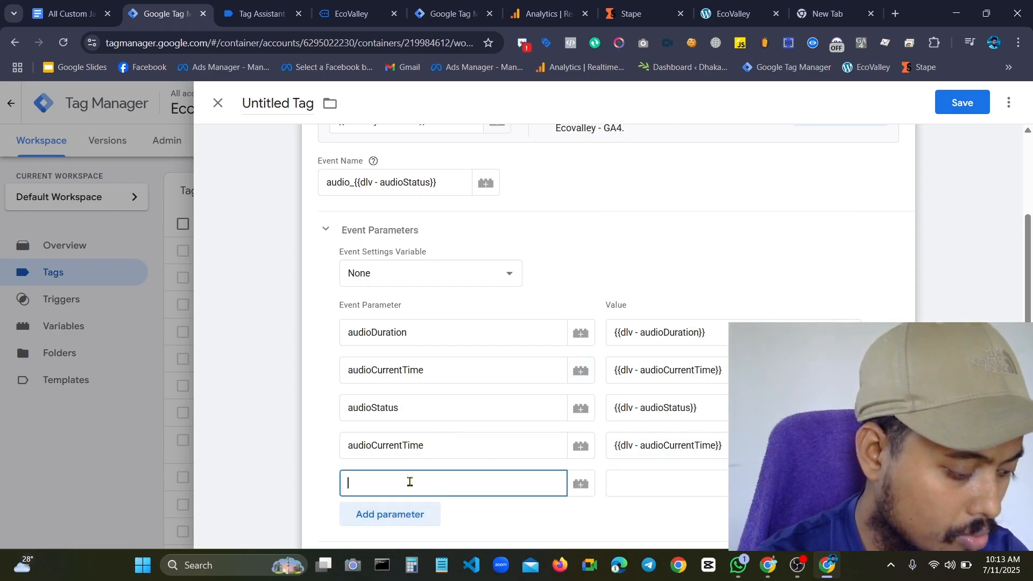
key(super+v)
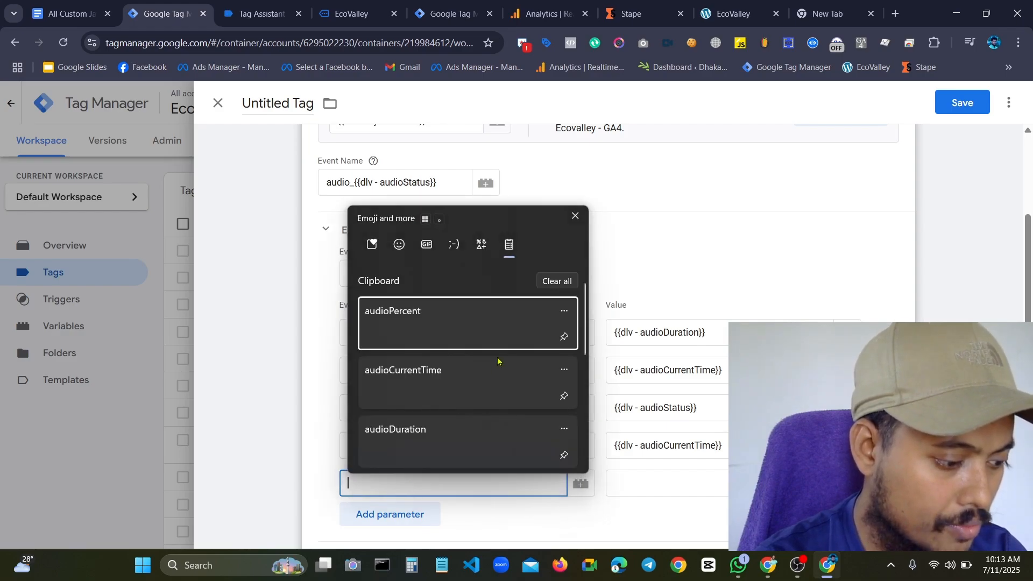
scroll(497, 363, down, 3)
scroll(457, 381, down, 2)
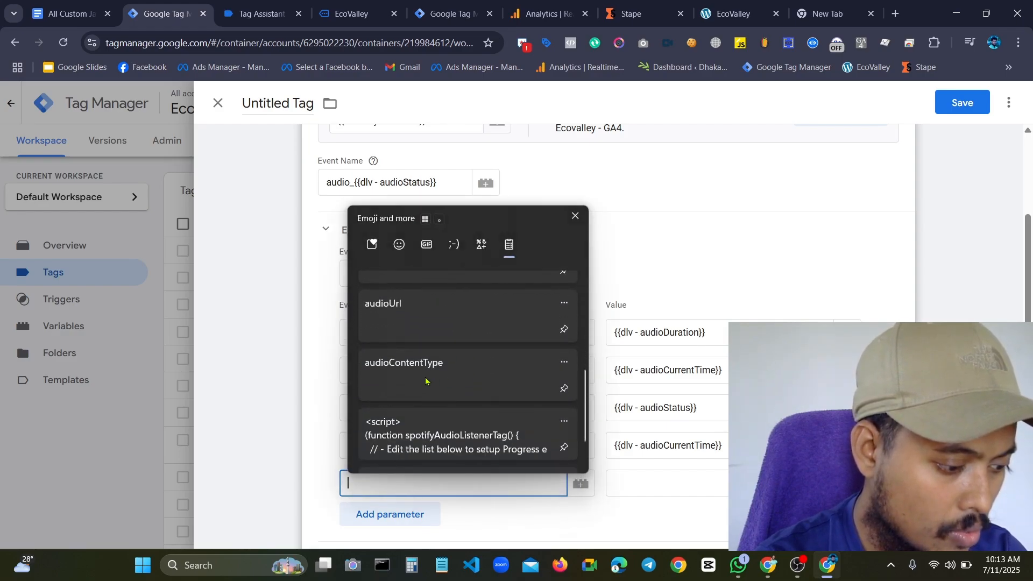
click(431, 371)
click(663, 475)
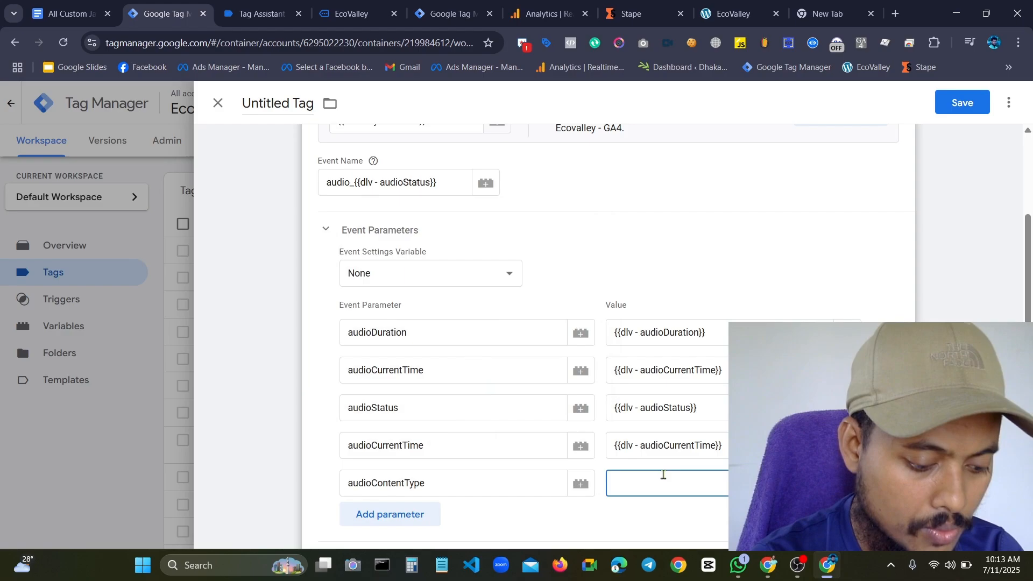
text({{au)
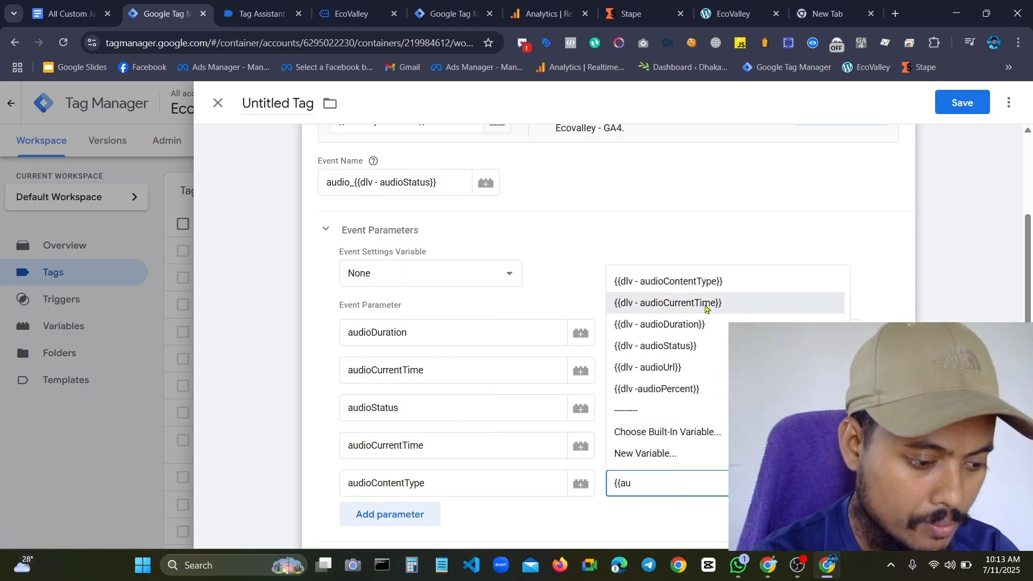
click(708, 281)
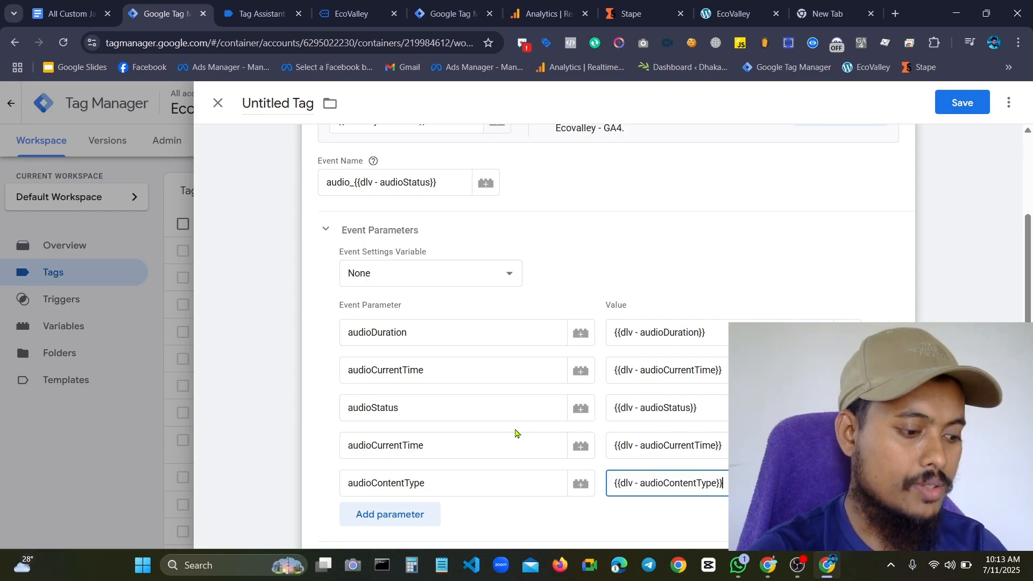
scroll(549, 392, down, 3)
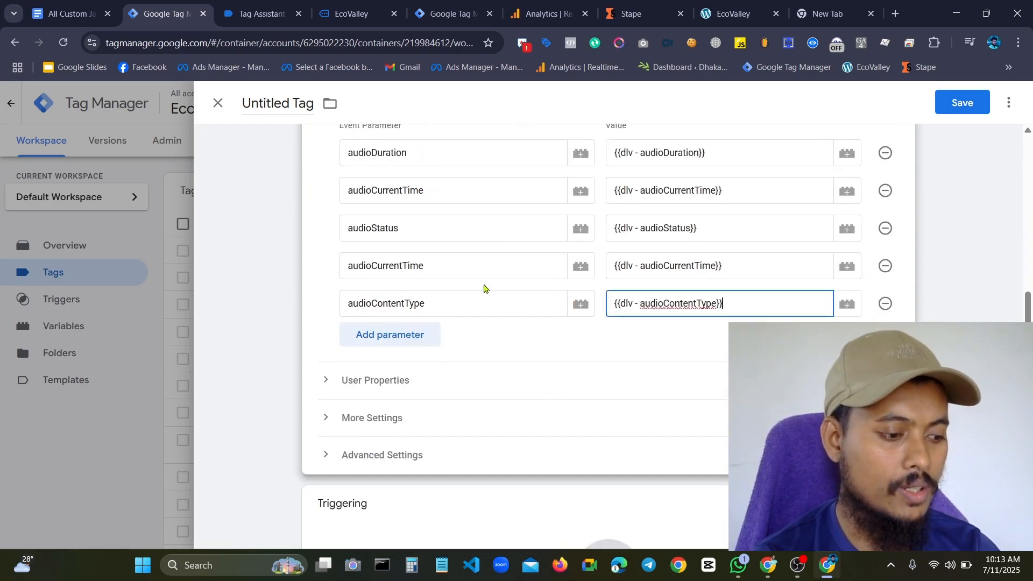
scroll(485, 289, up, 3)
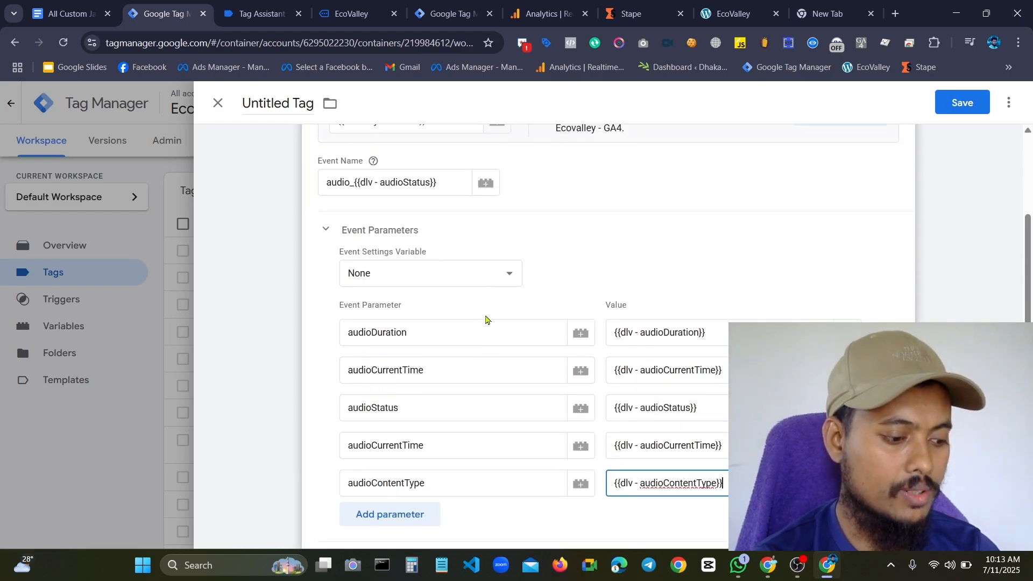
scroll(485, 328, down, 3)
scroll(538, 344, up, 3)
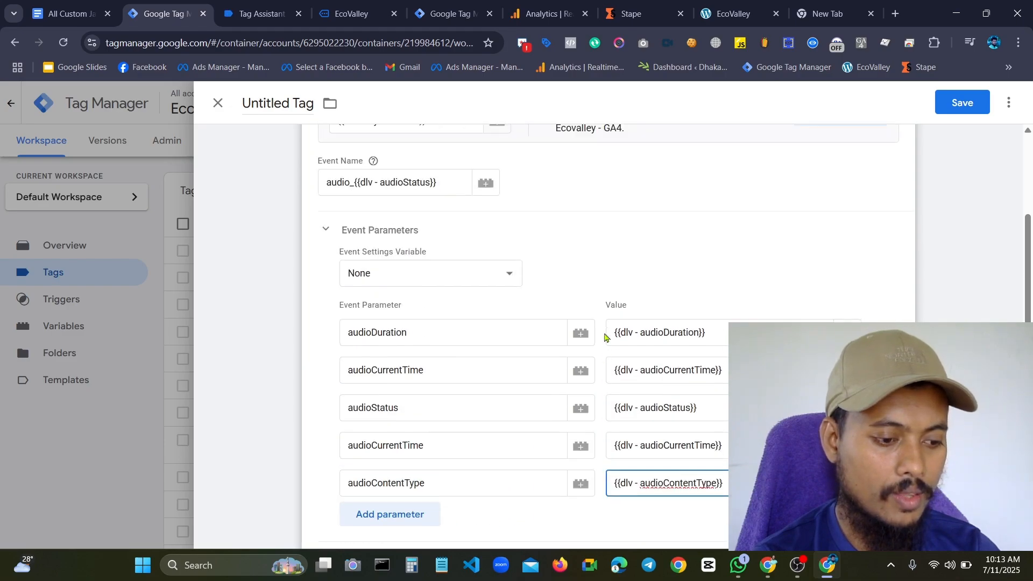
scroll(713, 249, up, 4)
scroll(664, 260, down, 9)
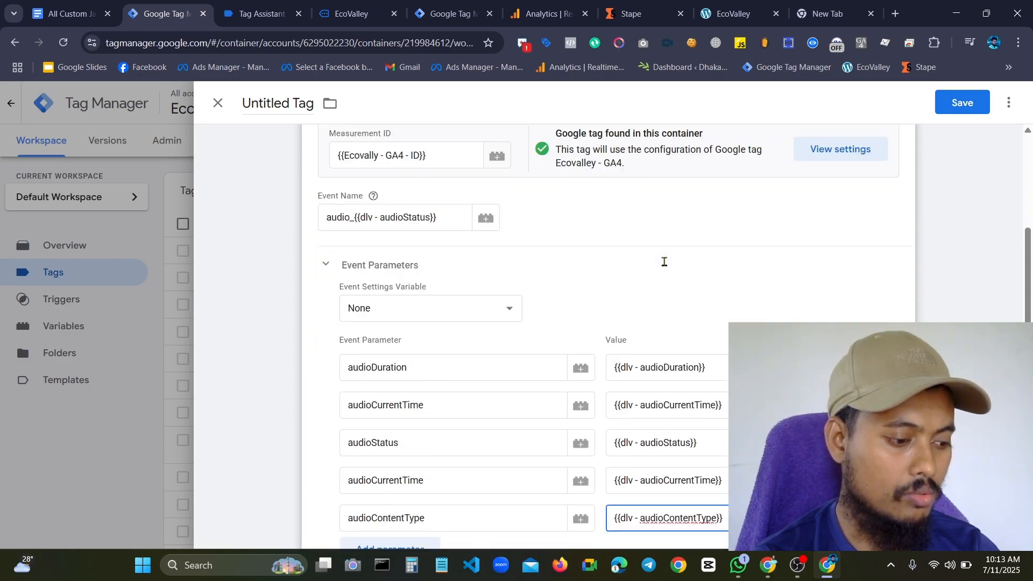
Name the GA4 event tag "Spotify Event - Tag"
scroll(554, 283, up, 8)
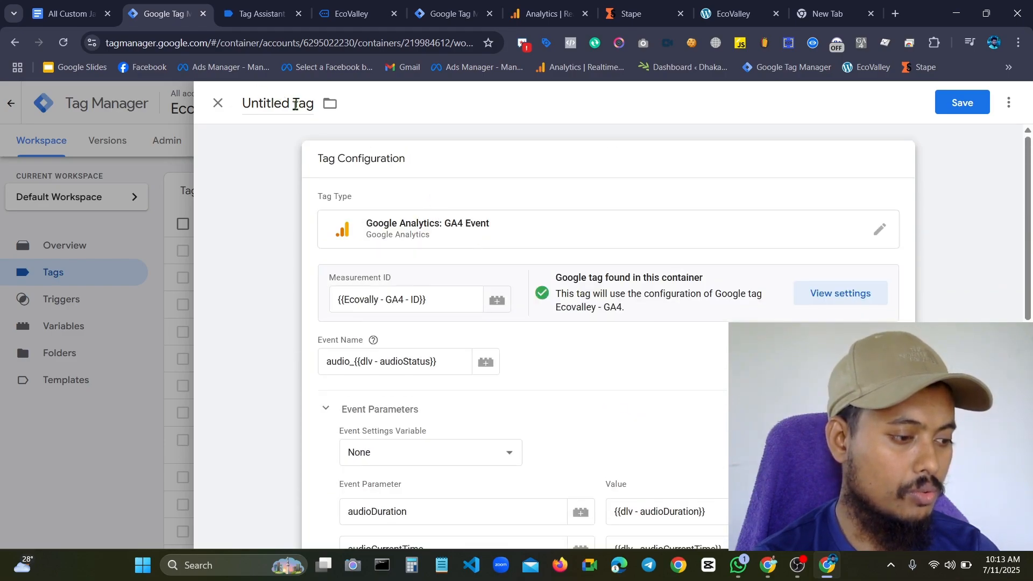
click(295, 105)
key(BackSpace)
key(BackSpace)
key(BackSpace)
key(BackSpace)
key(BackSpace)
key(BackSpace)
key(BackSpace)
key(BackSpace)
key(BackSpace)
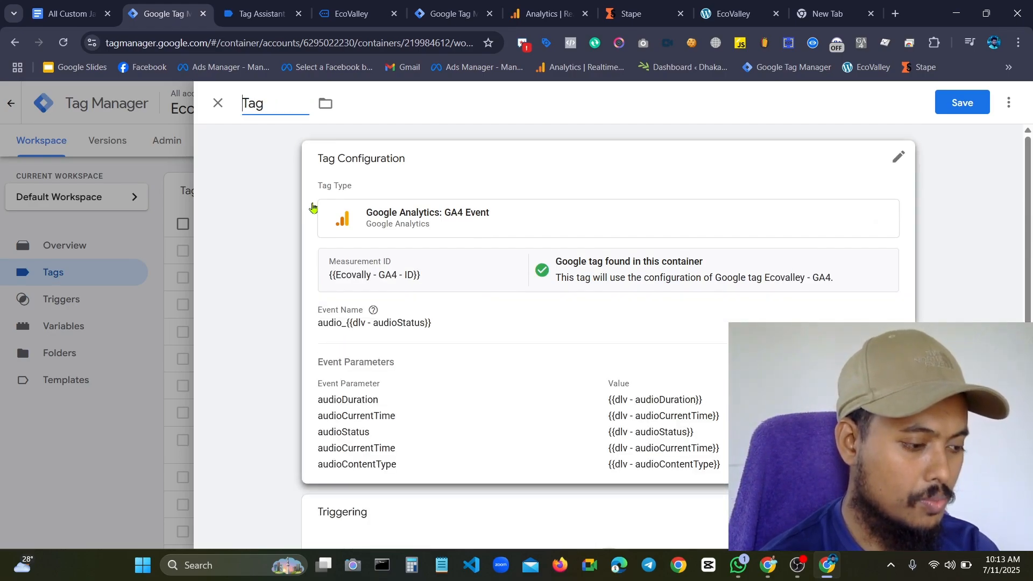
text(Spoti)
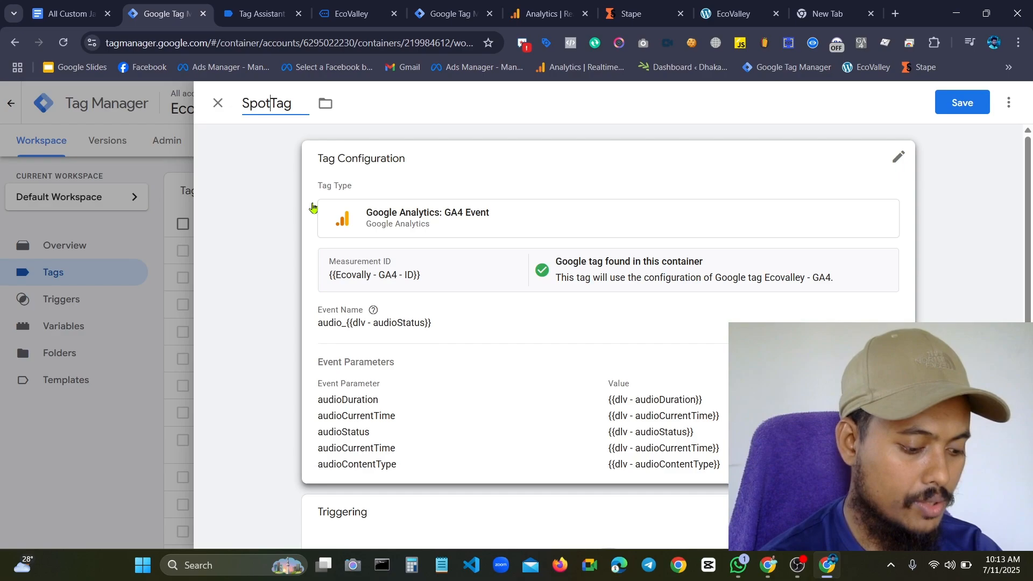
text(fy )
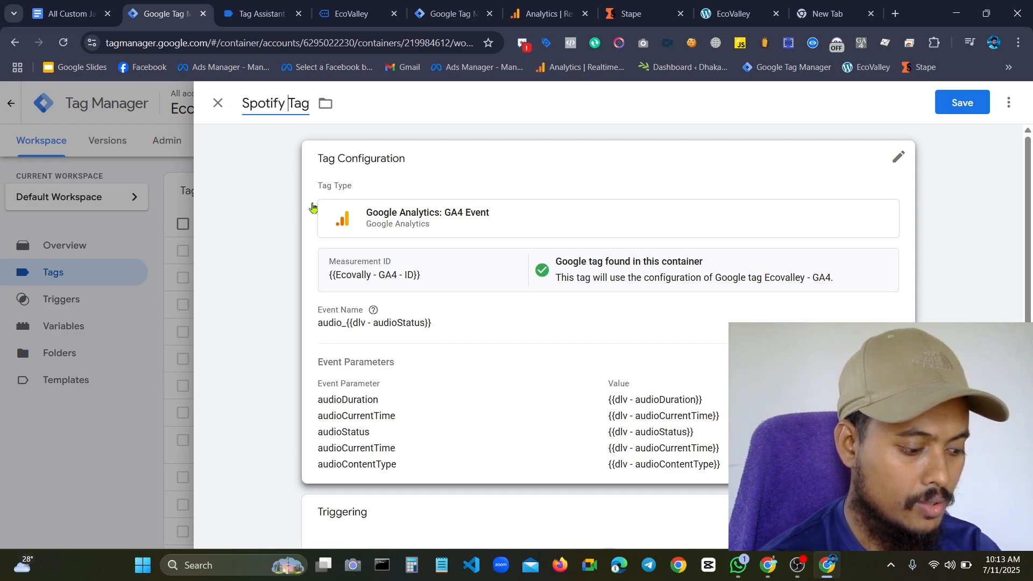
text(EcVeb)
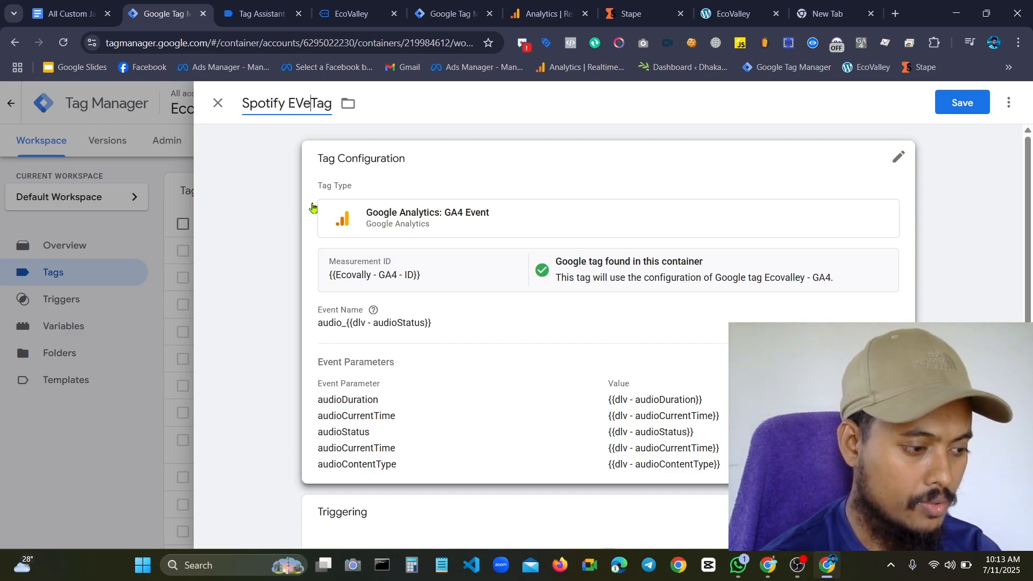
key(BackSpace)
key(BackSpace)
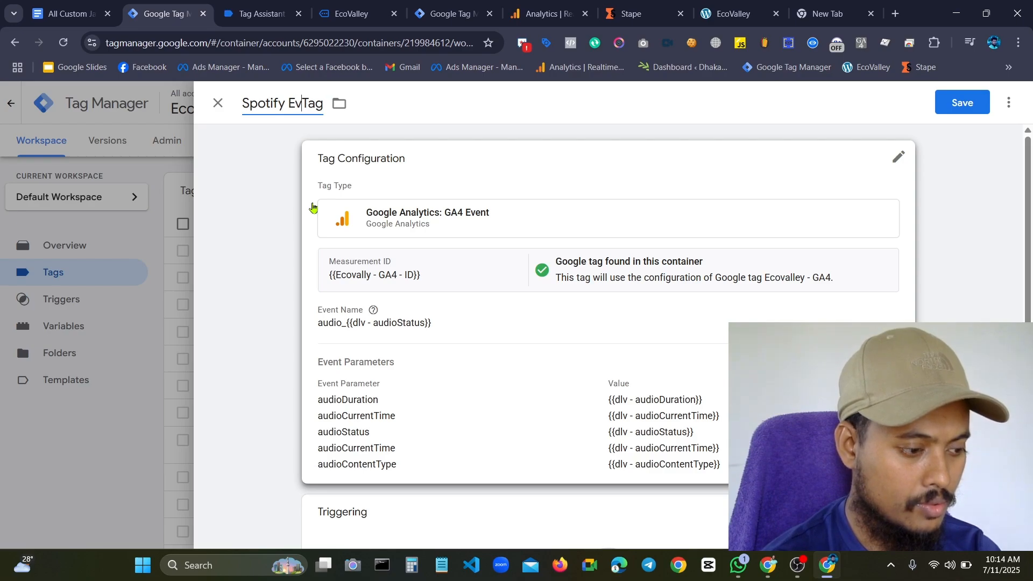
text(en)
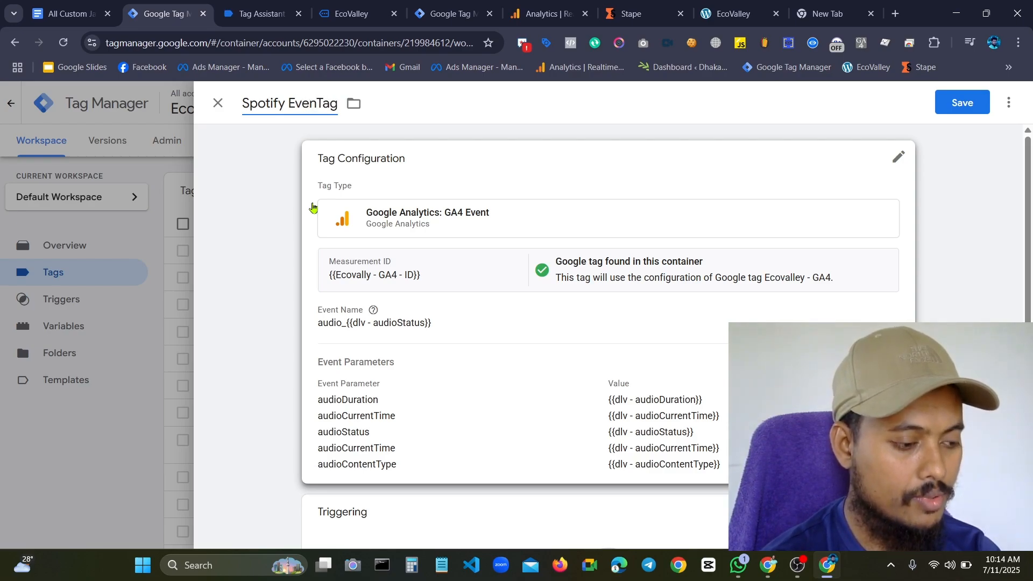
text(t -)
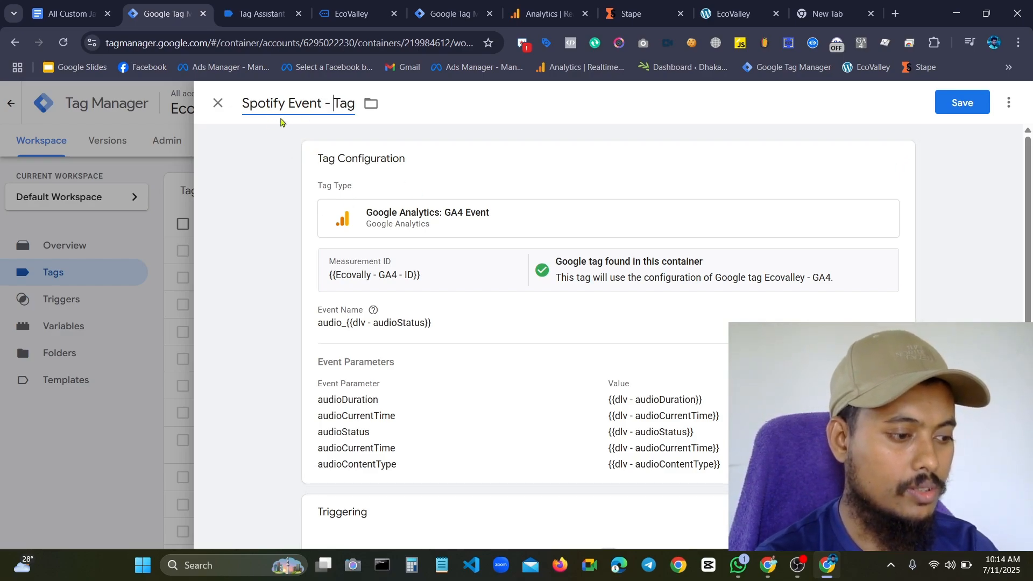
Add a new firing trigger to the tag and set its trigger type to Custom Event
scroll(549, 202, down, 3)
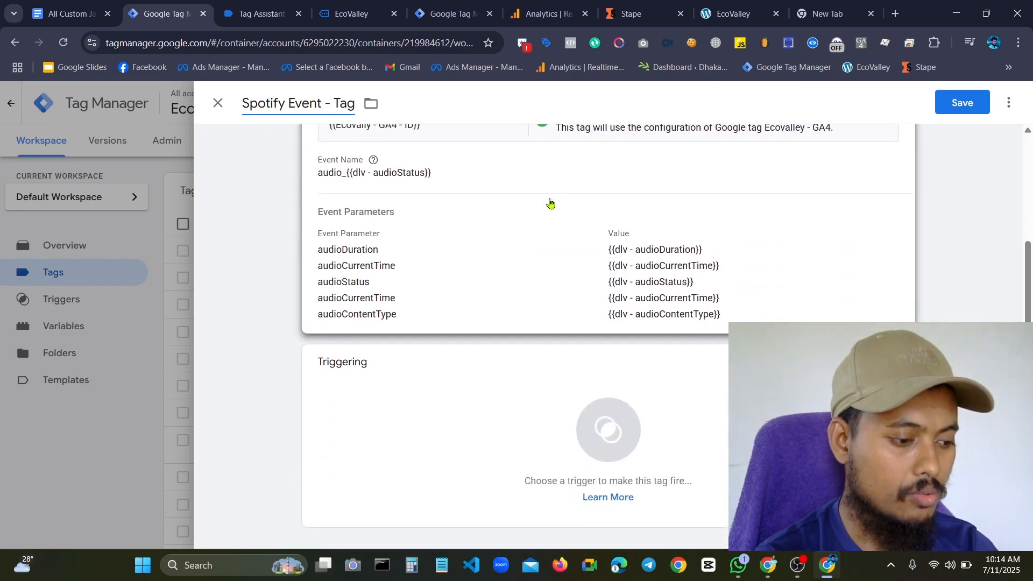
click(519, 416)
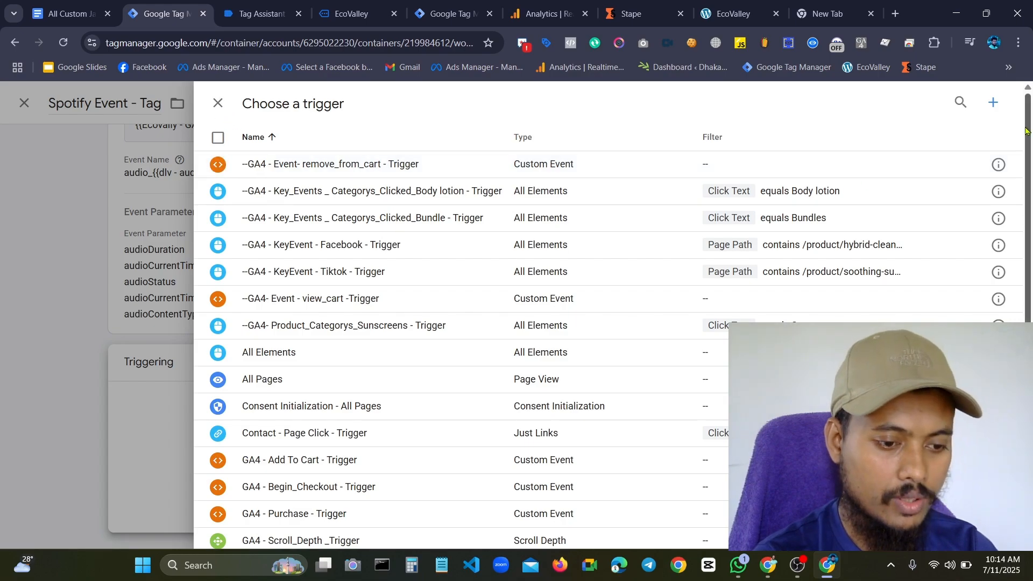
click(992, 102)
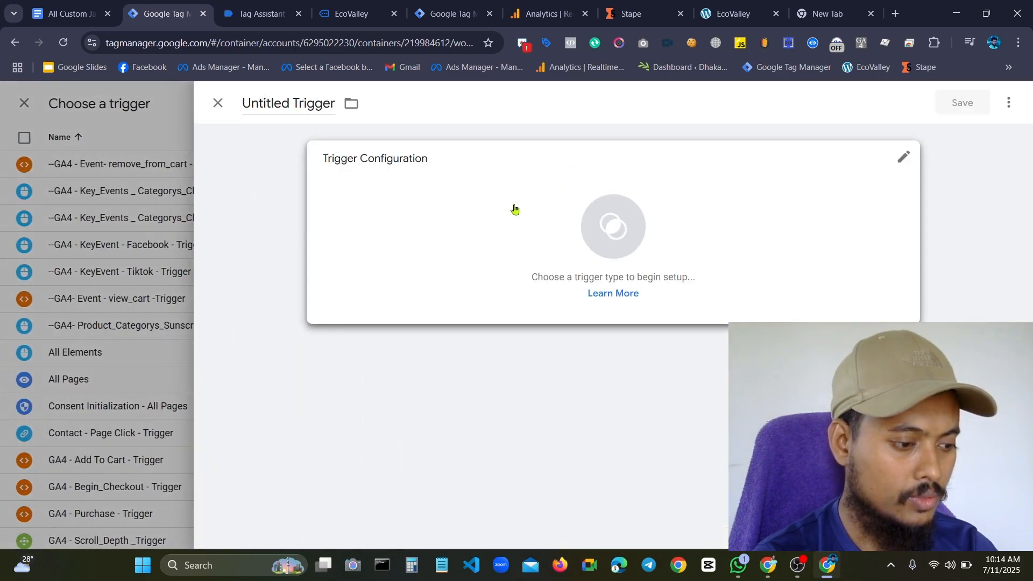
click(515, 209)
scroll(710, 463, down, 3)
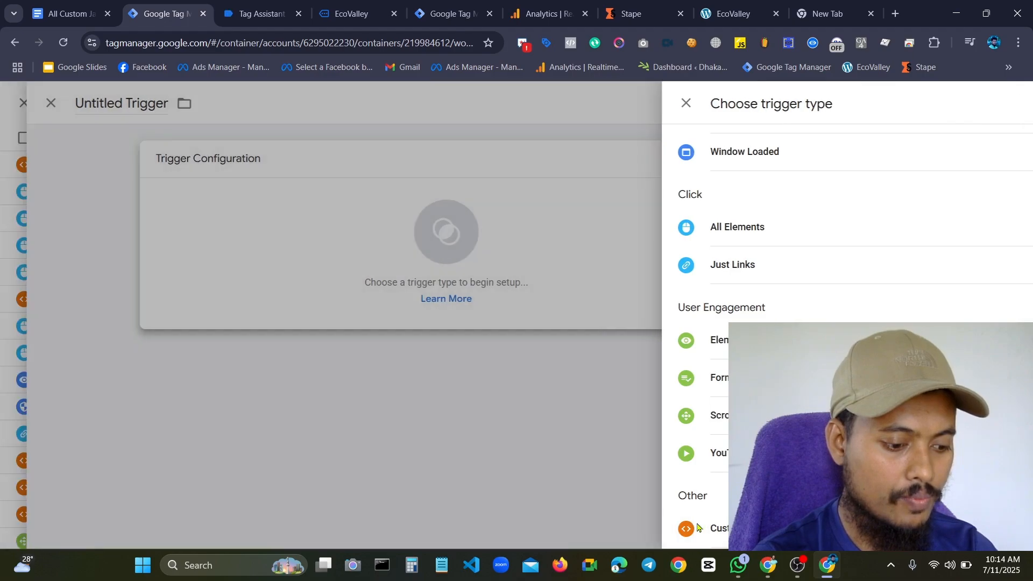
click(698, 528)
Copy the event name spotifyEvent from the data layer push in Tag Assistant and enter it as the custom event trigger's event name
click(259, 13)
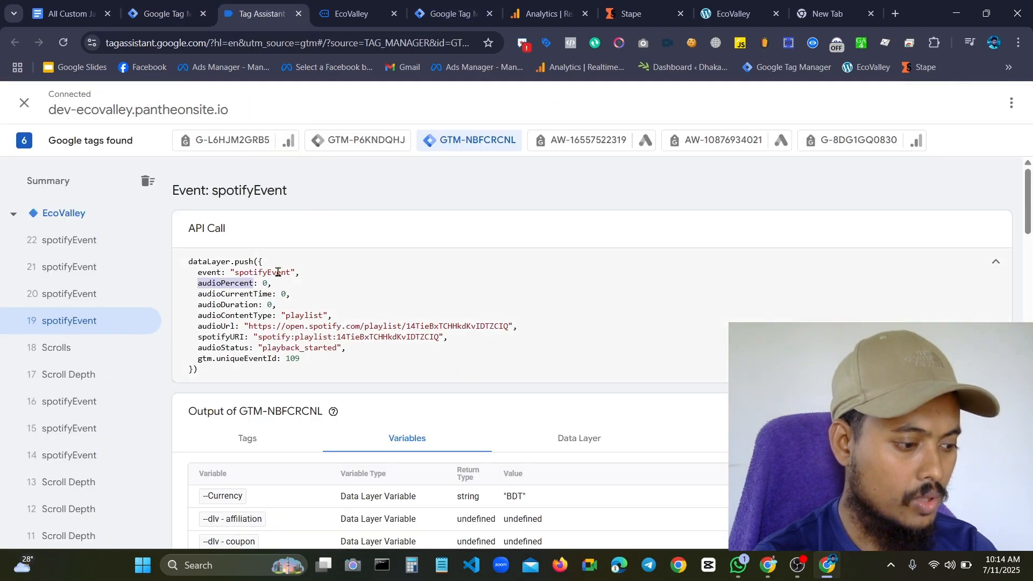
double_click(278, 272)
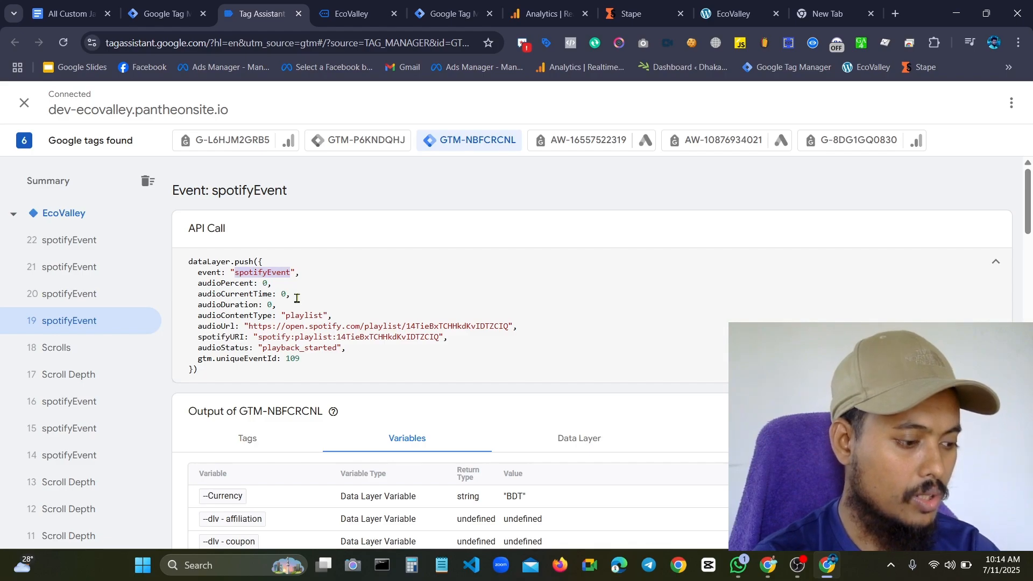
click(350, 13)
click(161, 14)
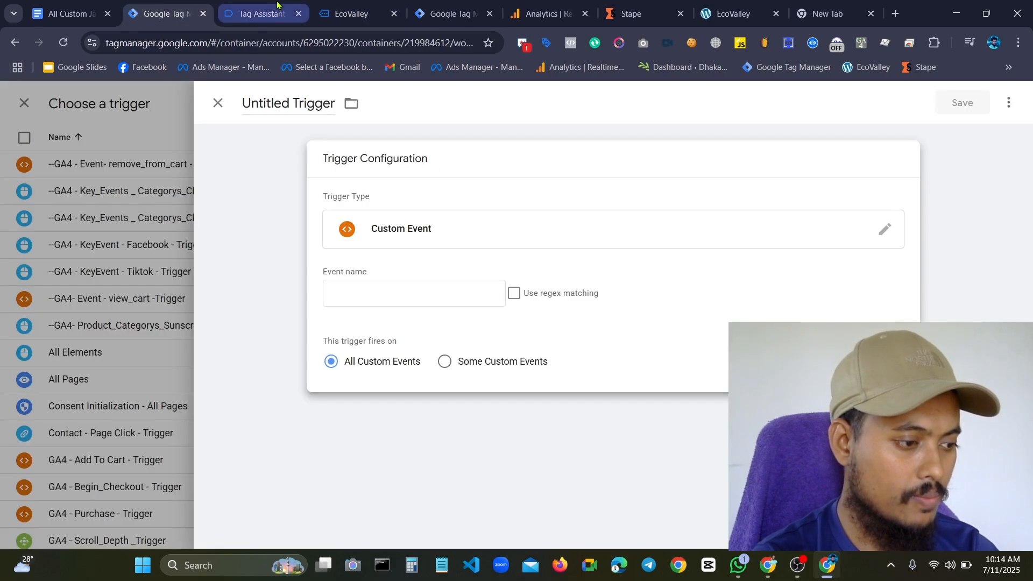
click(277, 4)
click(161, 14)
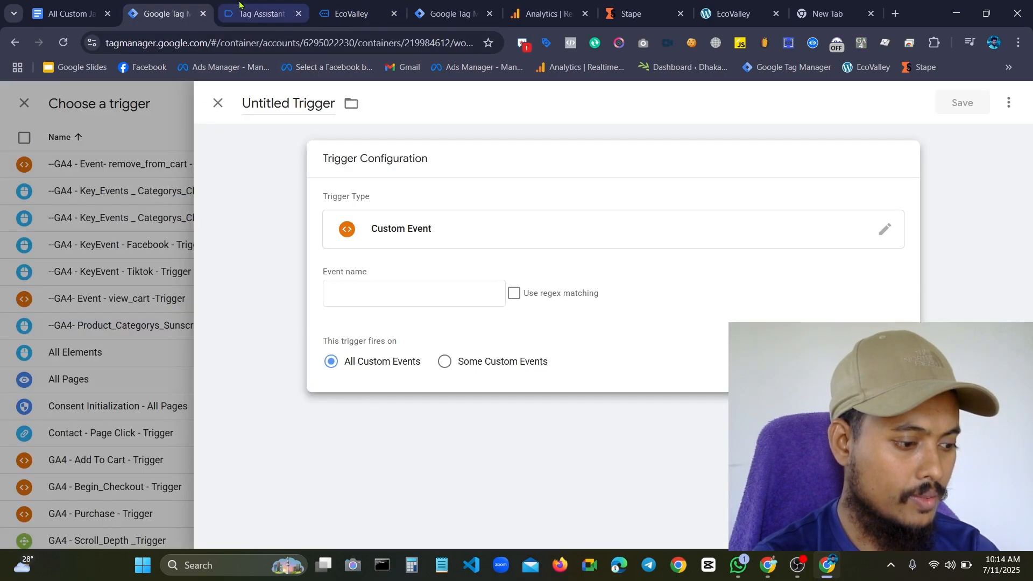
click(351, 283)
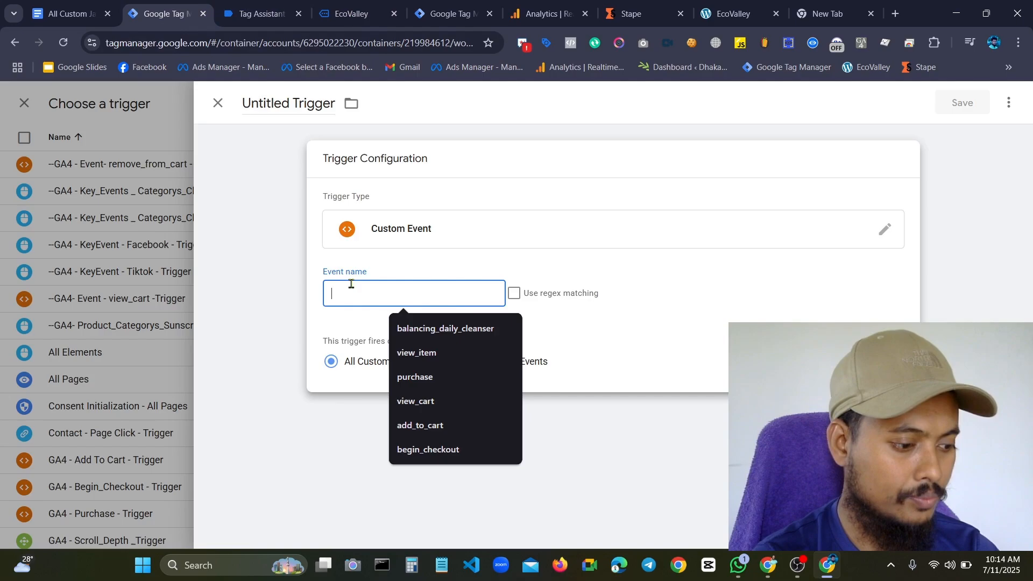
Name the trigger "Spotify Event - Trigger" and save it as the tag's firing trigger
click(288, 103)
key(BackSpace)
key(BackSpace)
key(BackSpace)
key(BackSpace)
key(BackSpace)
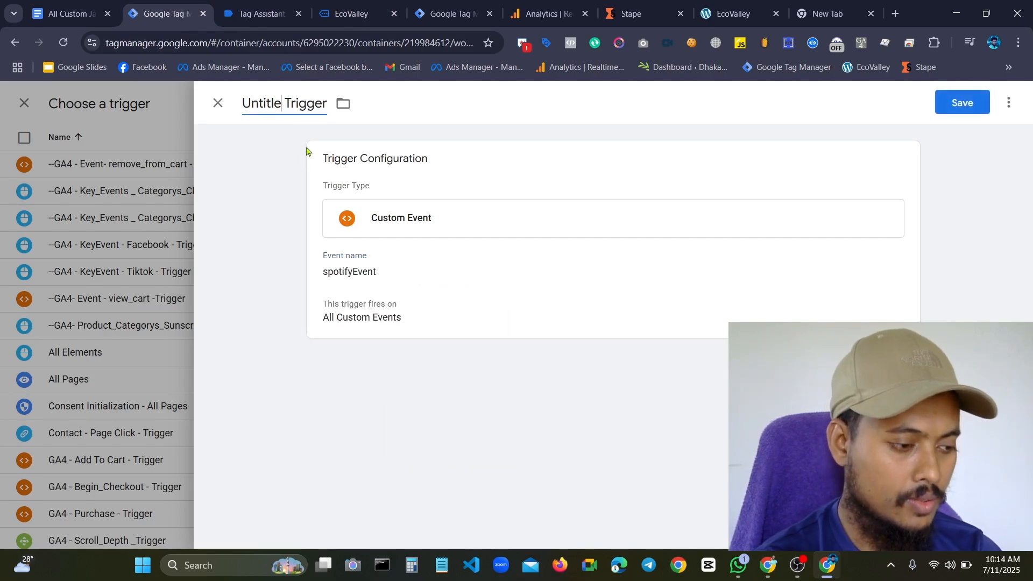
key(BackSpace)
key(BackSpace)
key(BackSpace)
text(S)
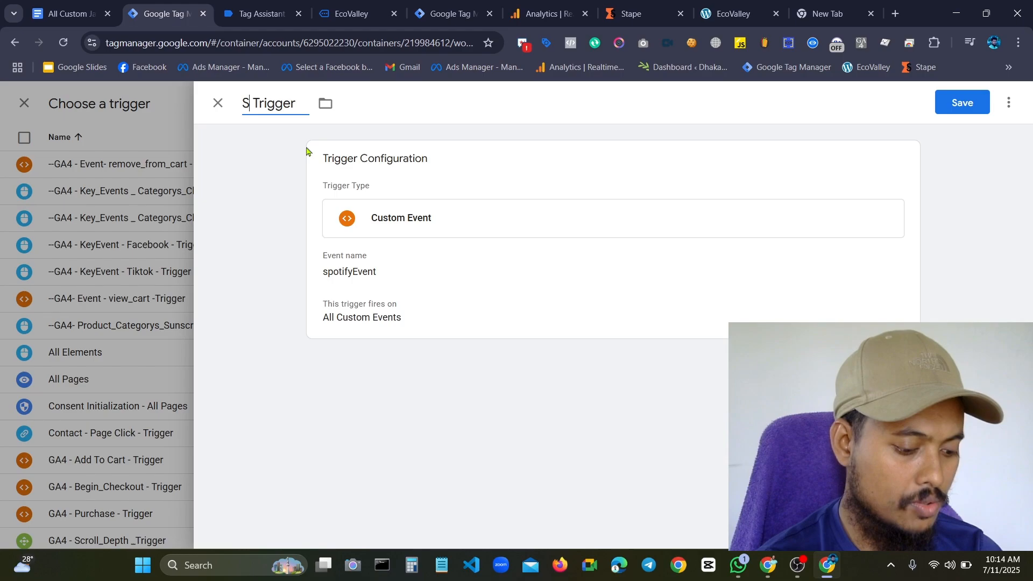
text(potify)
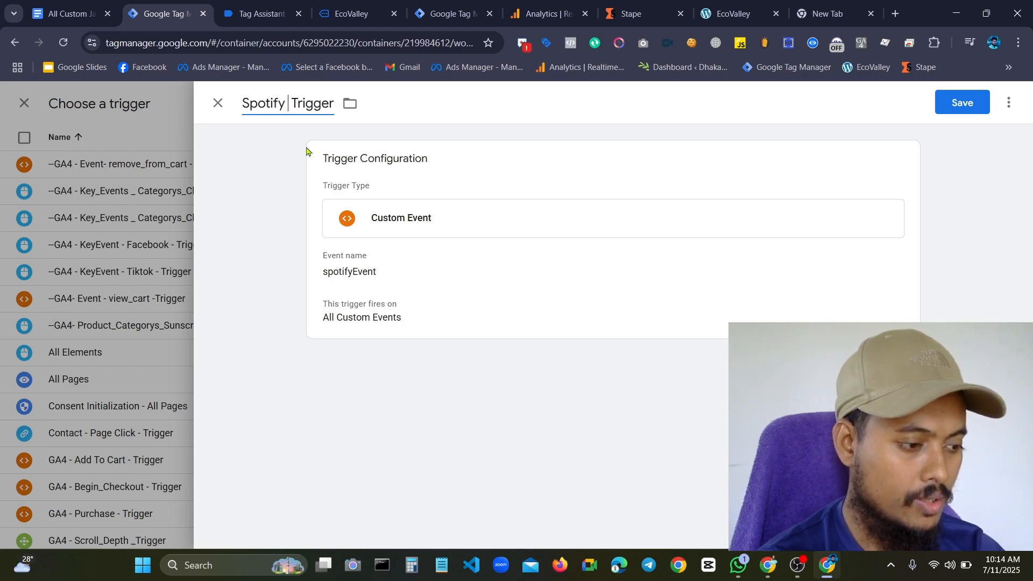
text( Event)
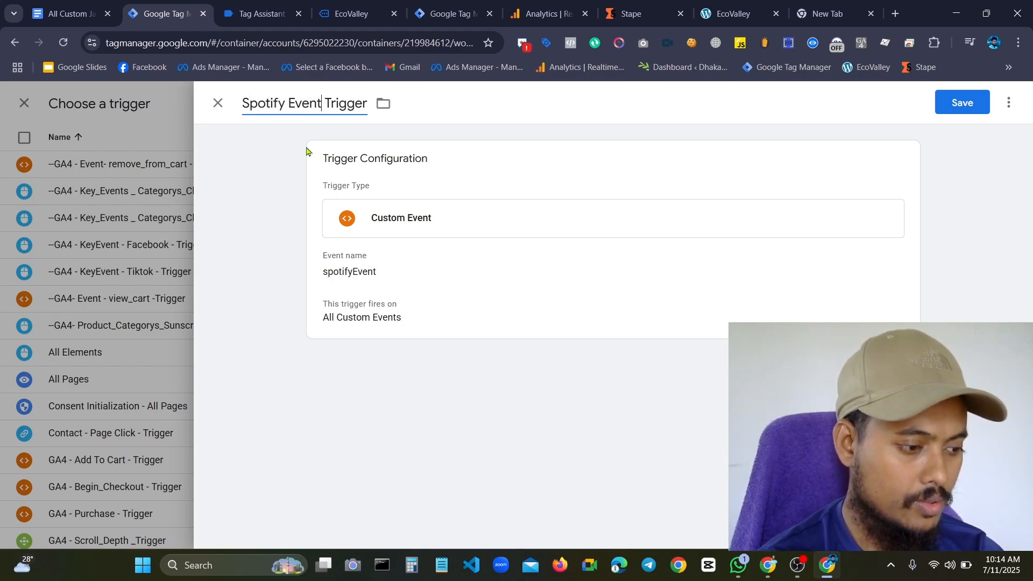
text( -)
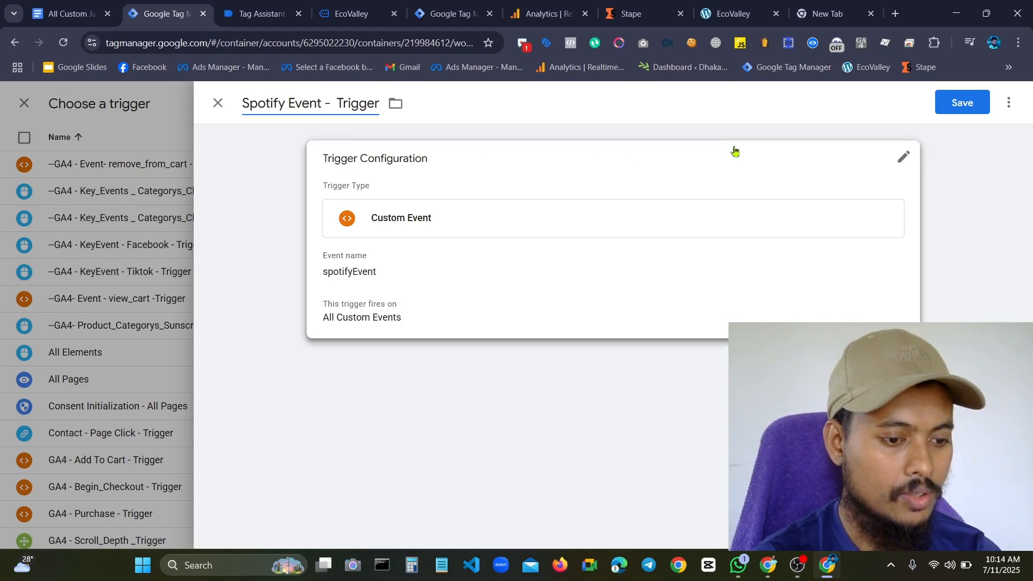
click(943, 102)
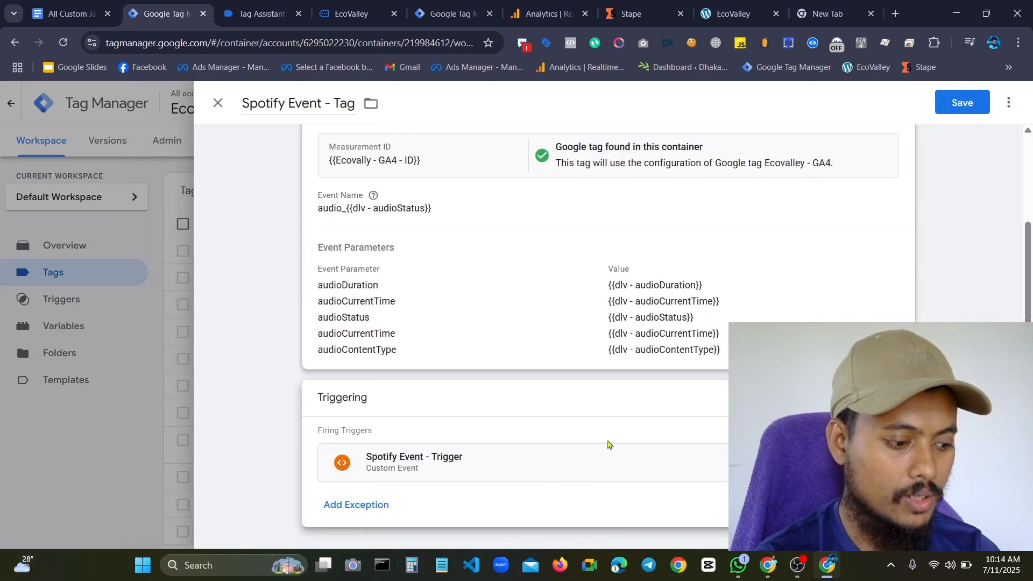
Review the Spotify tag's event parameters and firing trigger, and save the tag
scroll(641, 226, down, 2)
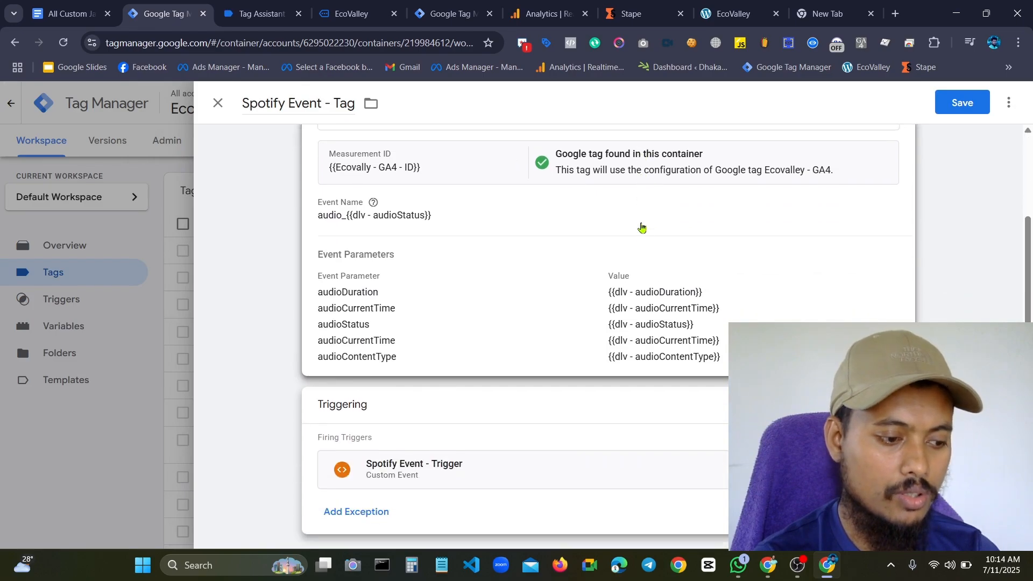
scroll(567, 210, up, 2)
scroll(455, 340, down, 2)
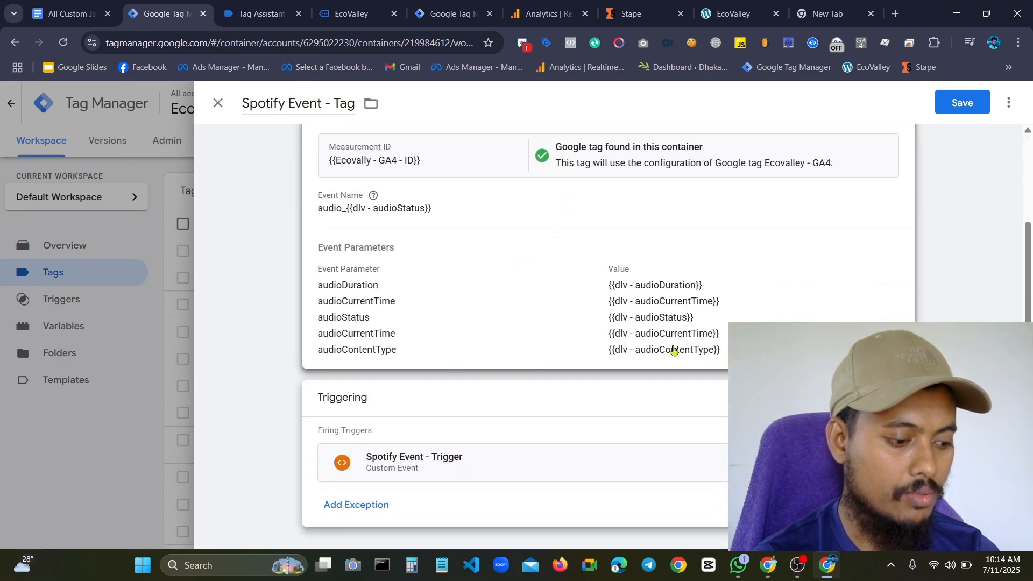
scroll(673, 350, up, 2)
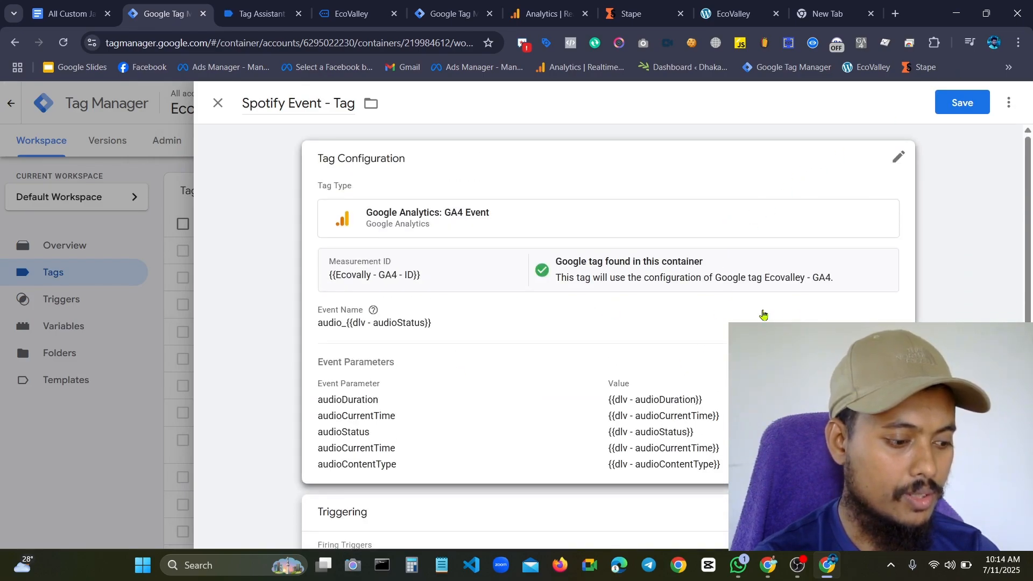
scroll(763, 314, down, 2)
scroll(826, 288, up, 2)
click(970, 99)
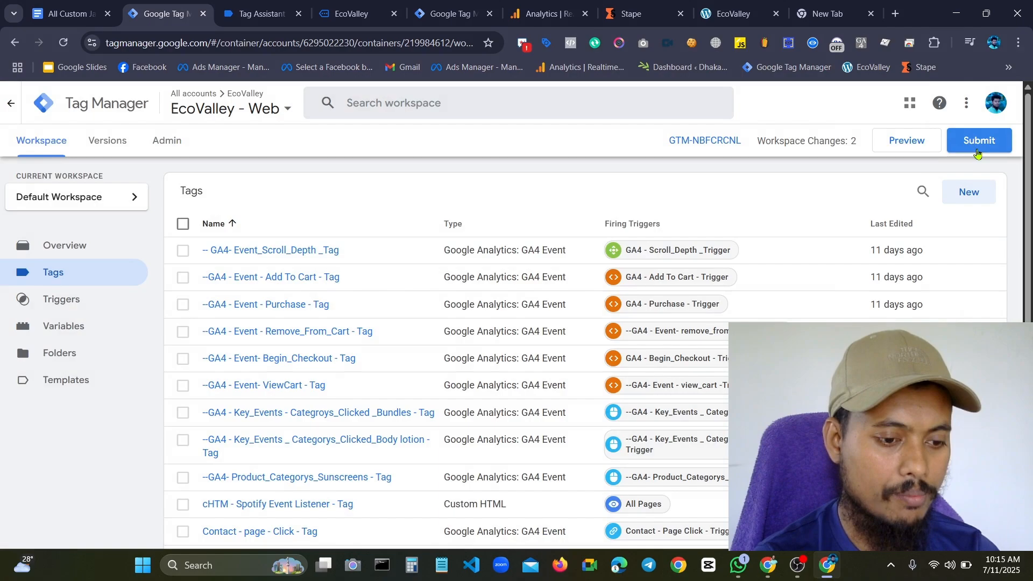
Publish the workspace changes as a new container version without a name or description, and close the version summary
click(977, 152)
click(983, 104)
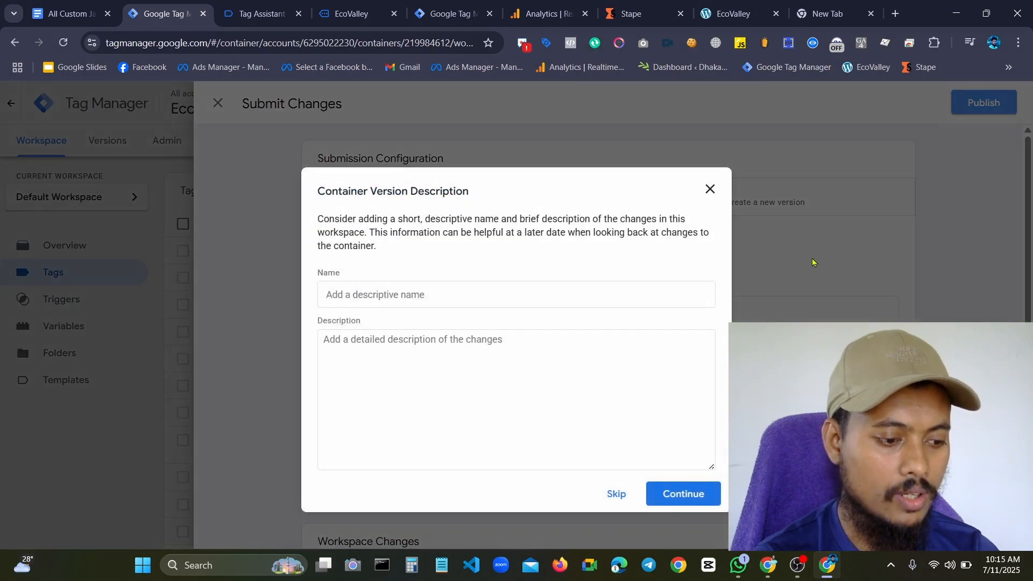
click(679, 487)
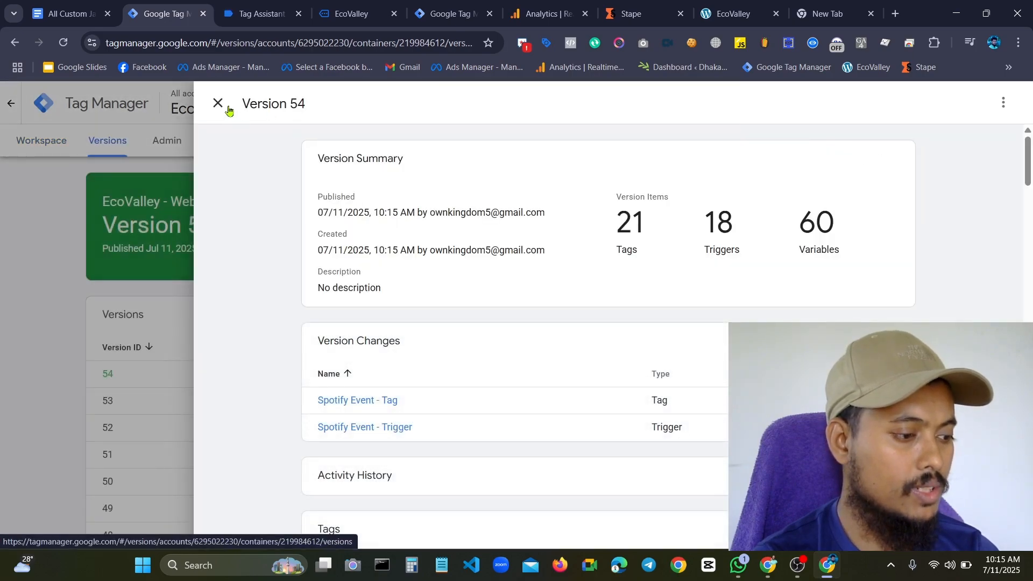
click(228, 109)
Return to the container workspace, start preview mode in Tag Assistant, and switch to the connected EcoValley site
click(28, 144)
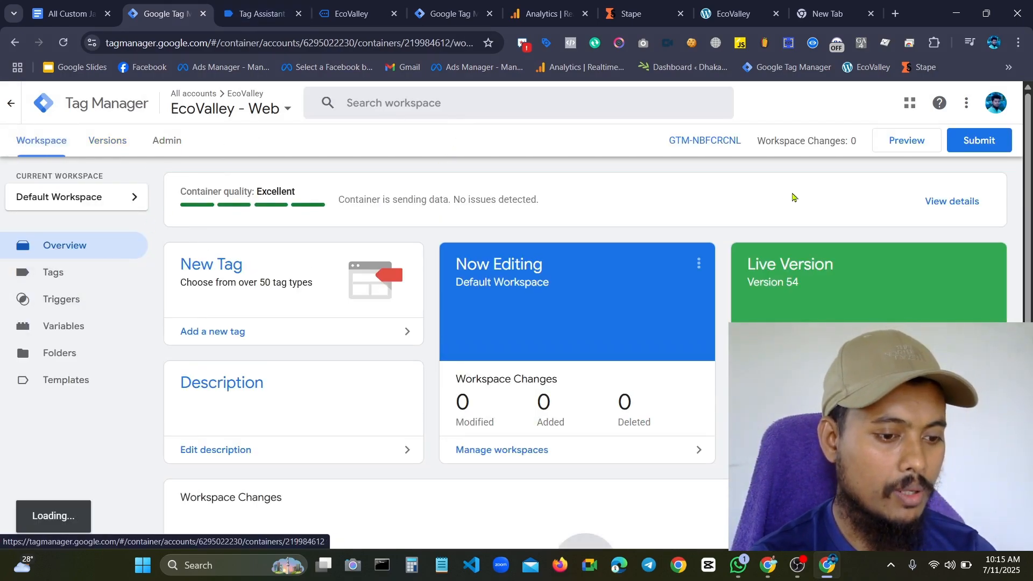
click(902, 139)
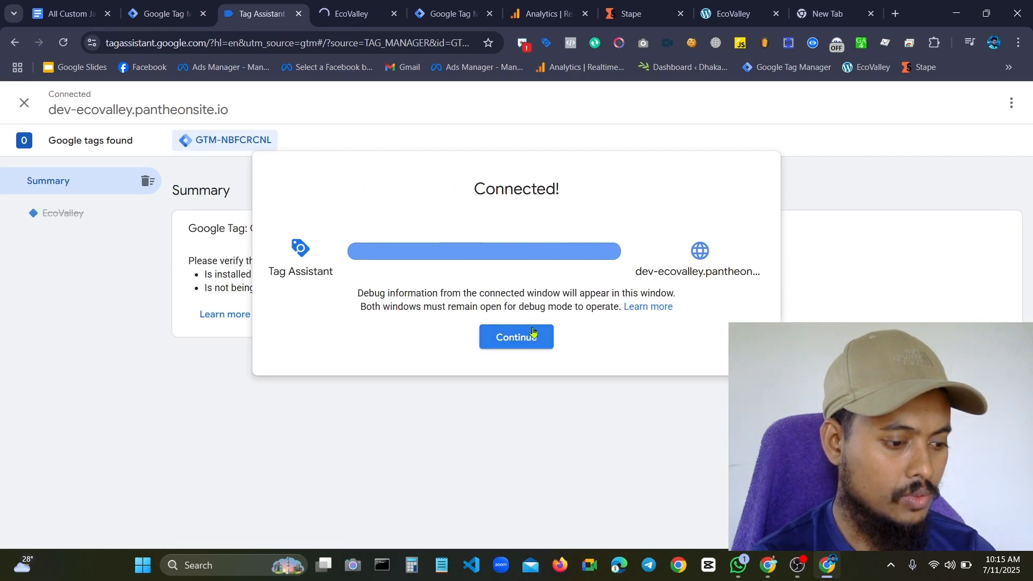
click(533, 334)
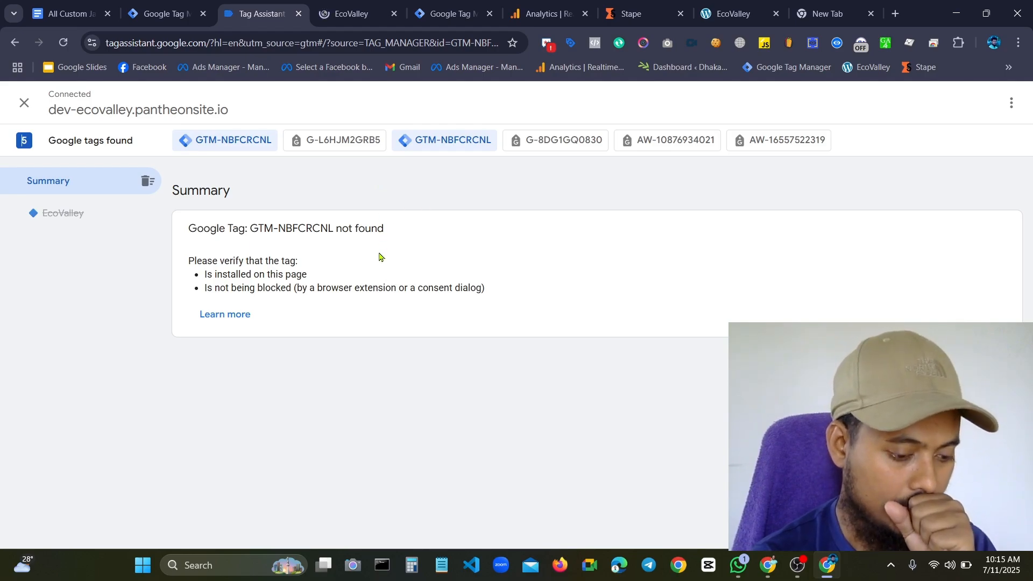
click(335, 16)
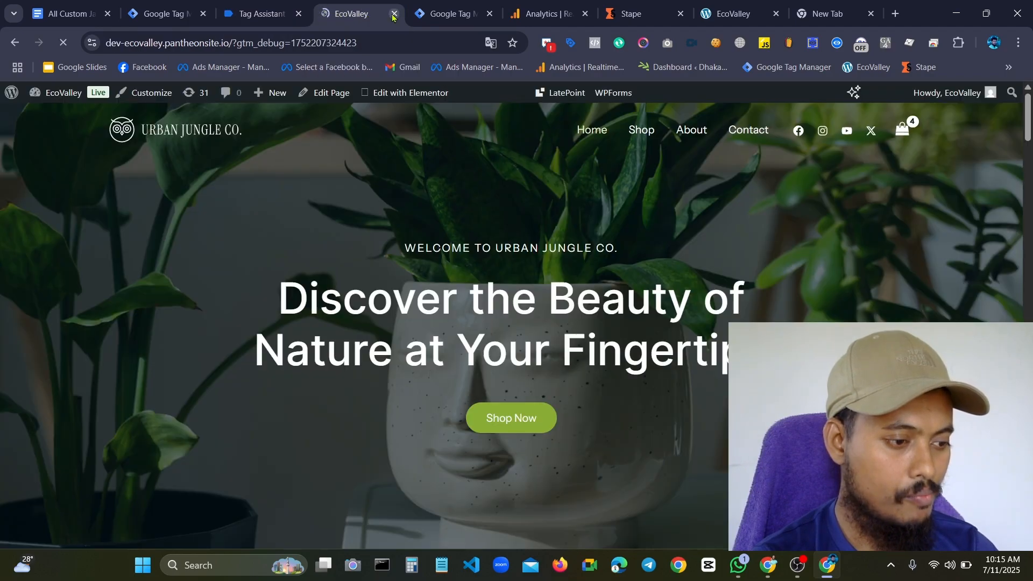
Switch to Google Analytics and open the admin settings of the Ecovalley - GA4 property
click(544, 13)
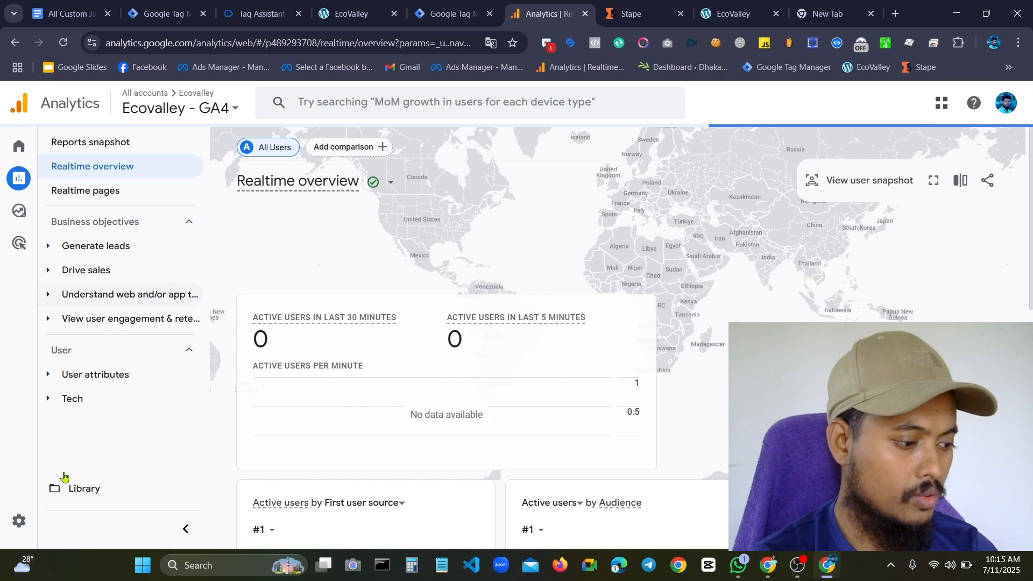
mouse_move(32, 520)
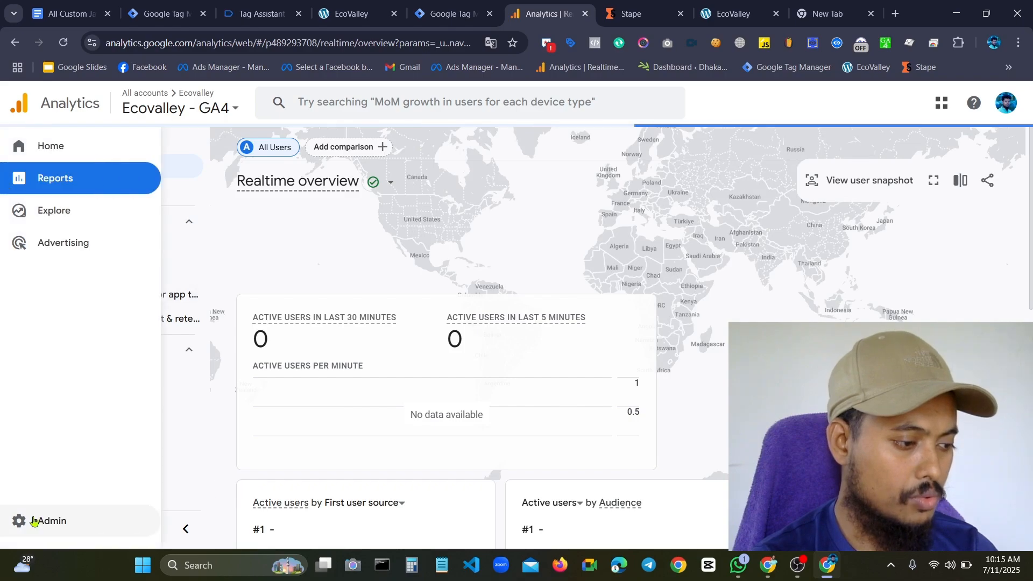
click(32, 521)
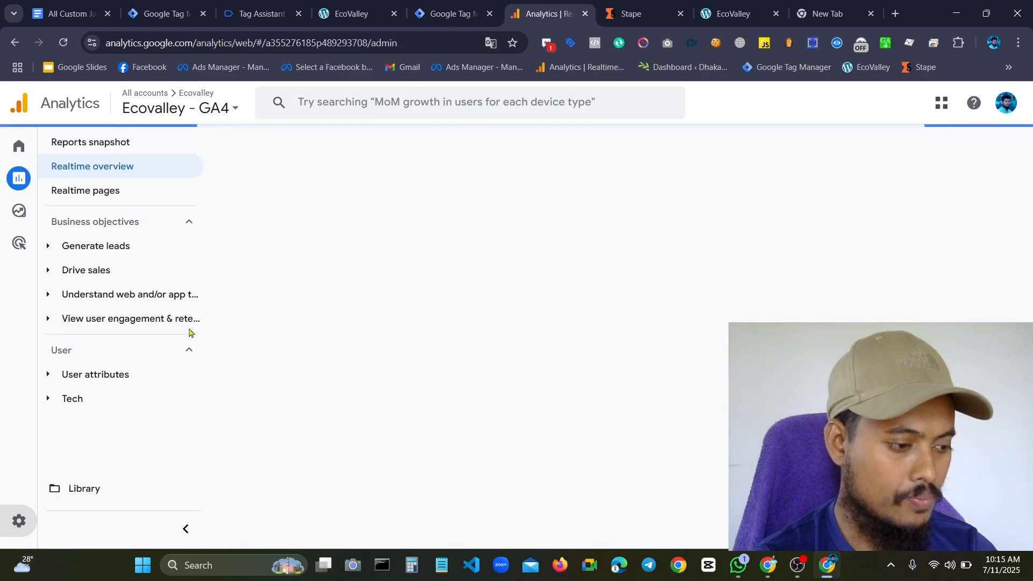
Check in Tag Assistant that the EcoValley site is connected and which tags have fired on page load
click(297, 6)
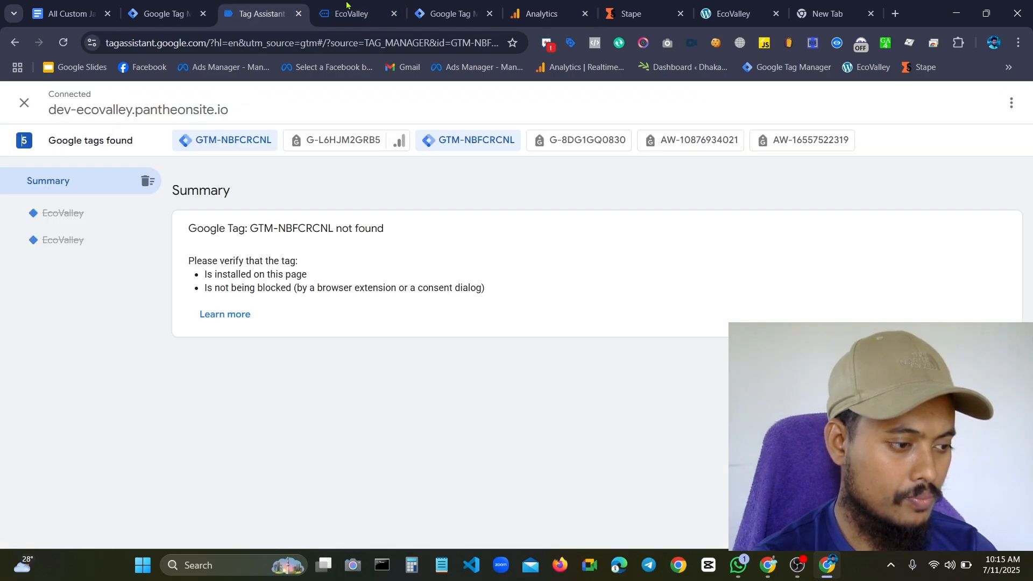
click(348, 7)
click(263, 13)
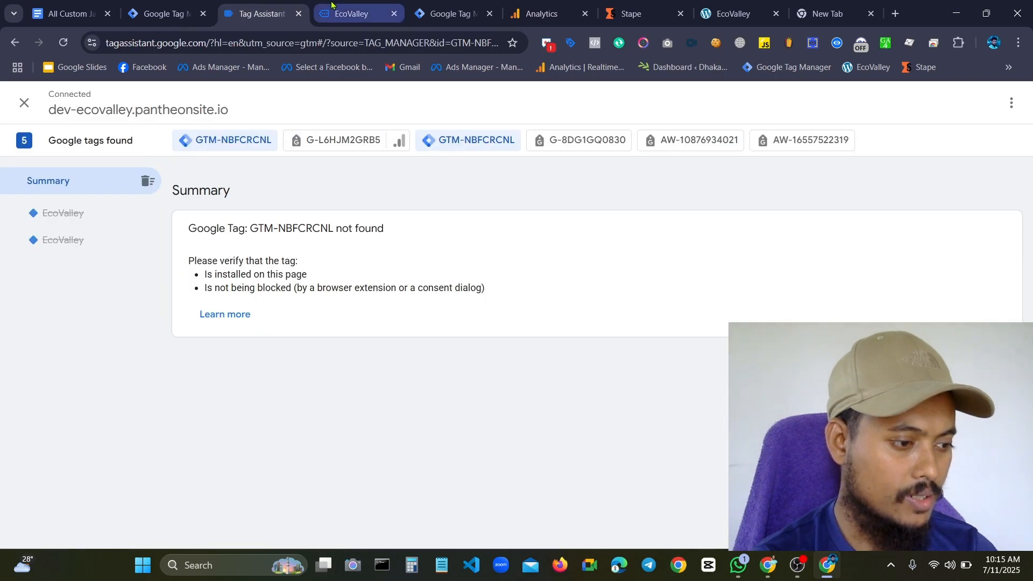
click(344, 10)
scroll(511, 323, down, 3)
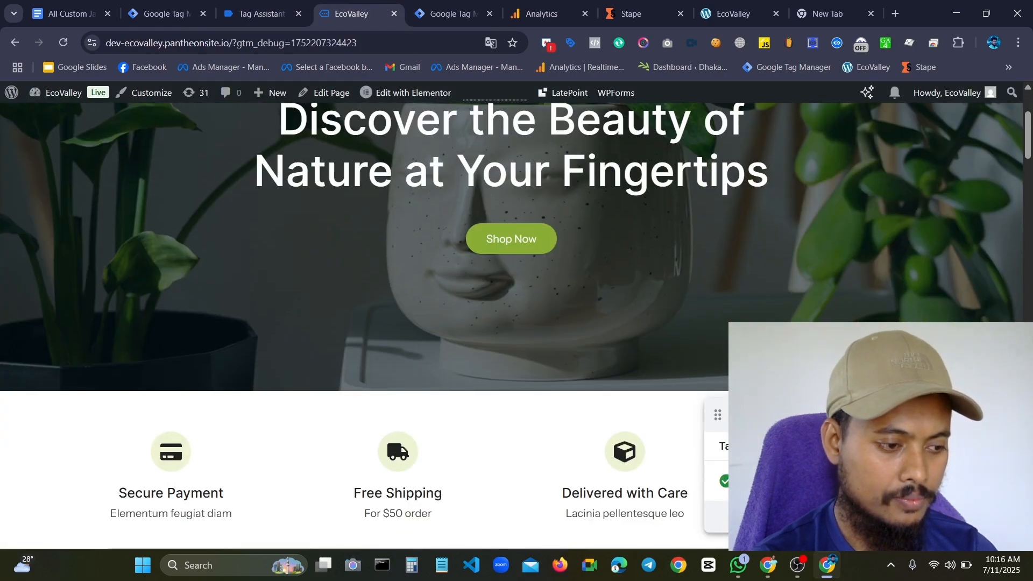
click(265, 6)
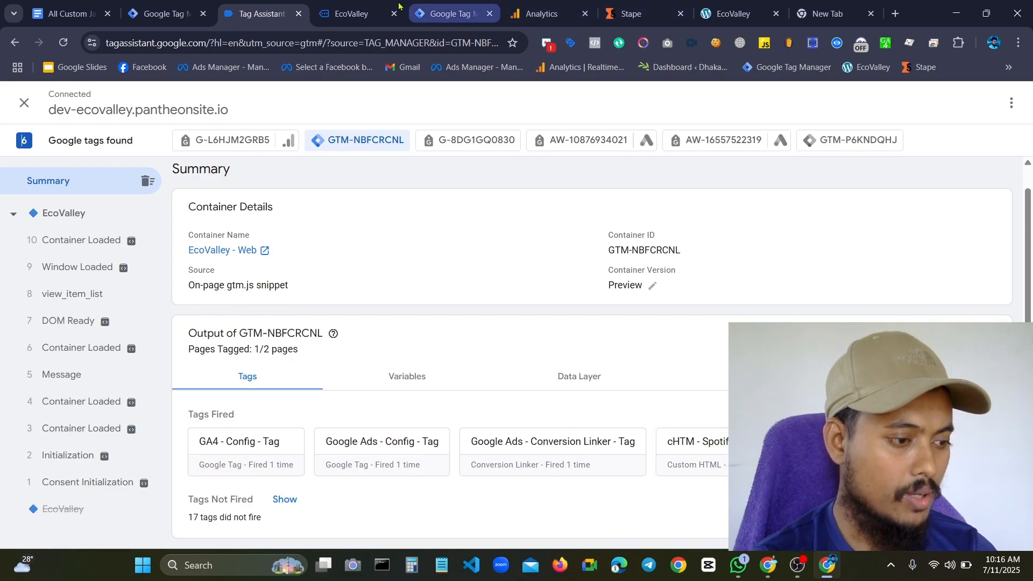
On the EcoValley page, move the collapsed Tag Assistant badge out of the way and play and pause the embedded Pal Pal track
click(382, 11)
scroll(454, 279, down, 5)
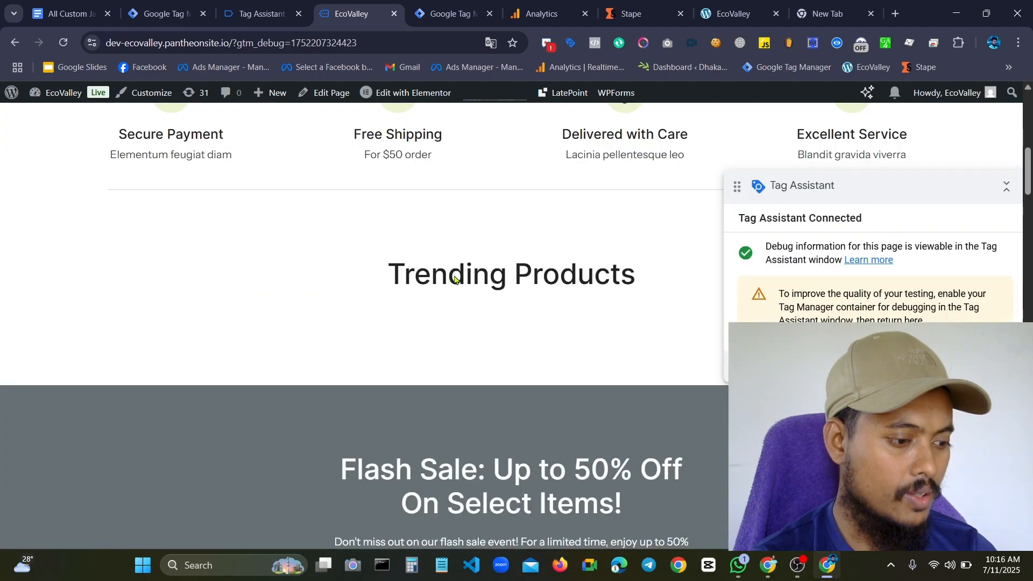
scroll(455, 279, down, 20)
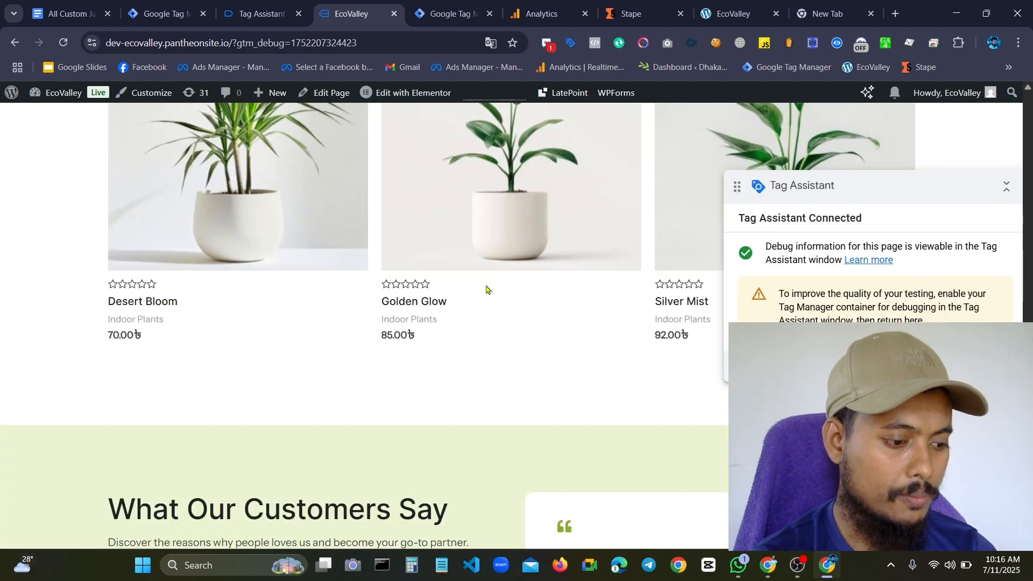
scroll(486, 290, down, 15)
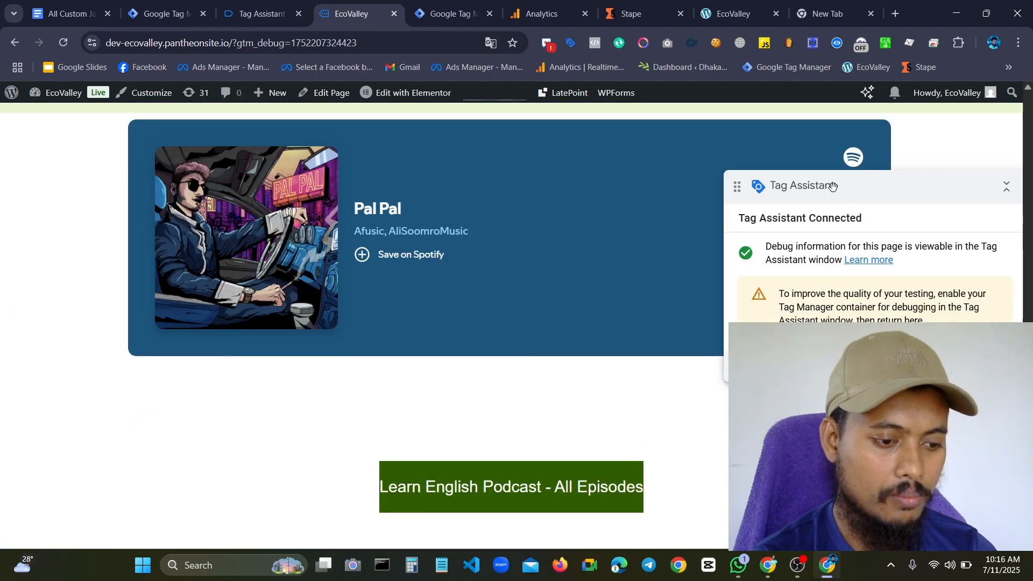
click(1007, 187)
drag(914, 187, 226, 446)
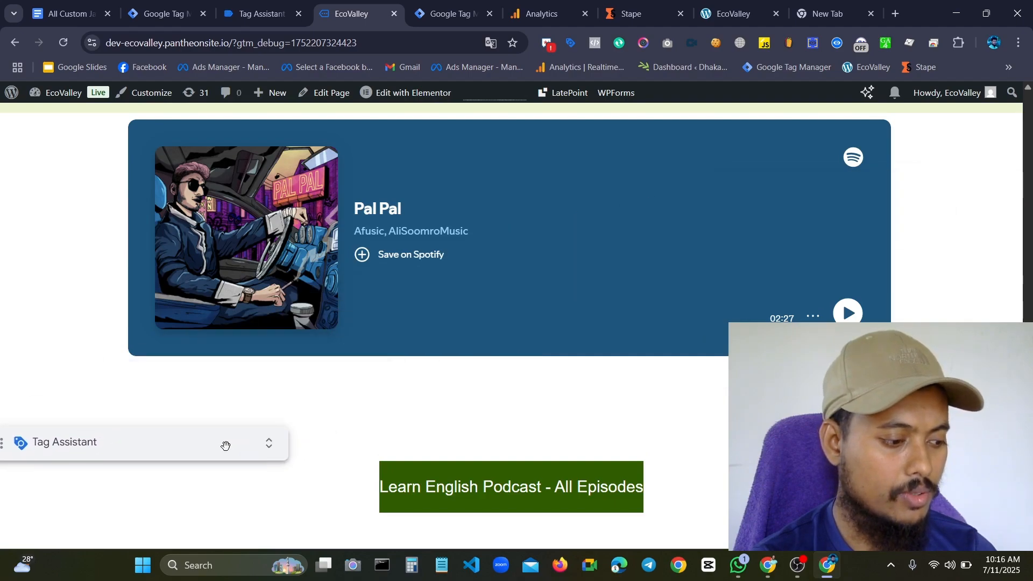
click(848, 313)
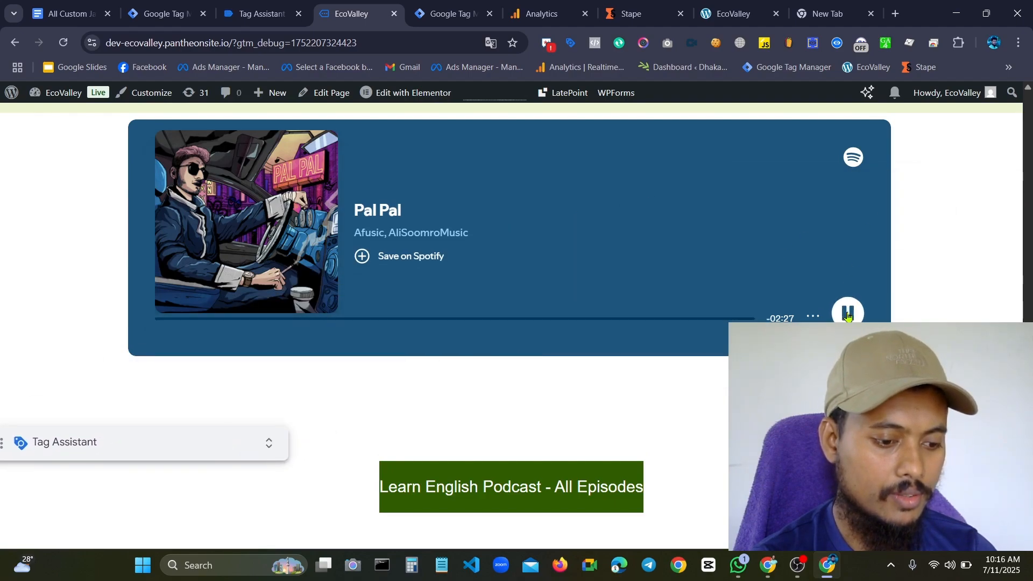
scroll(512, 224, down, 3)
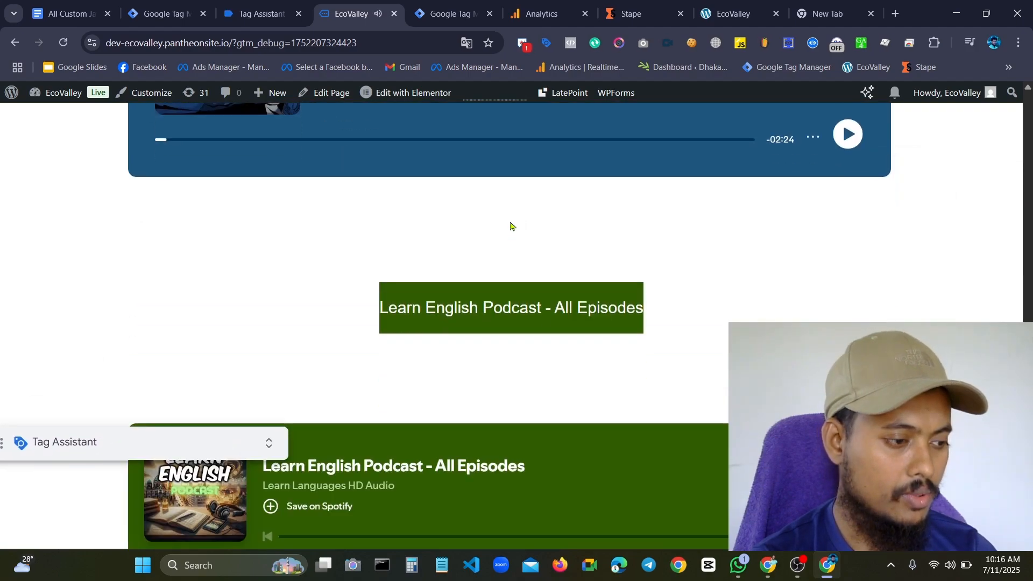
Check in Tag Assistant which tags fired on each of the spotifyEvent entries
click(243, 15)
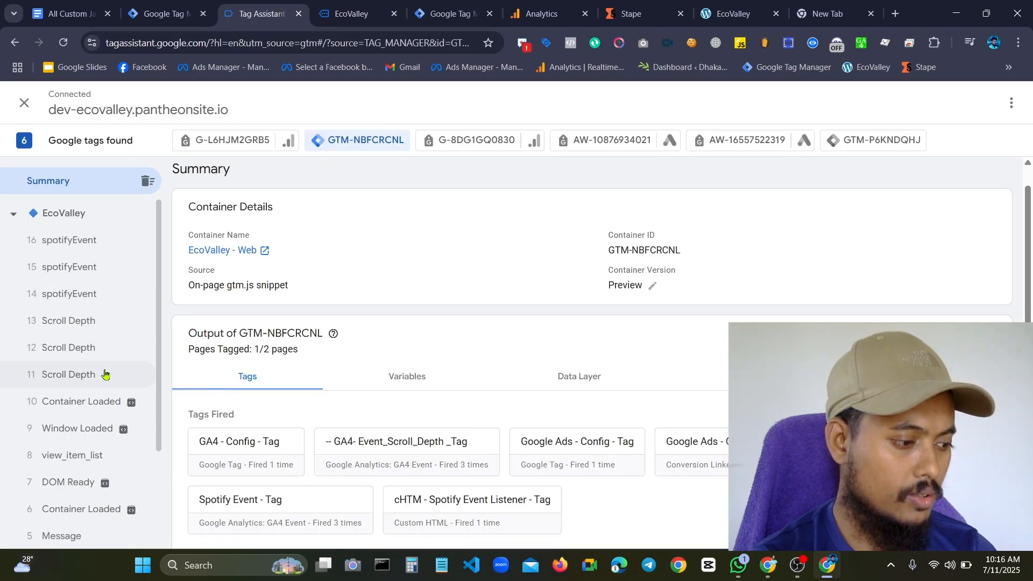
click(99, 289)
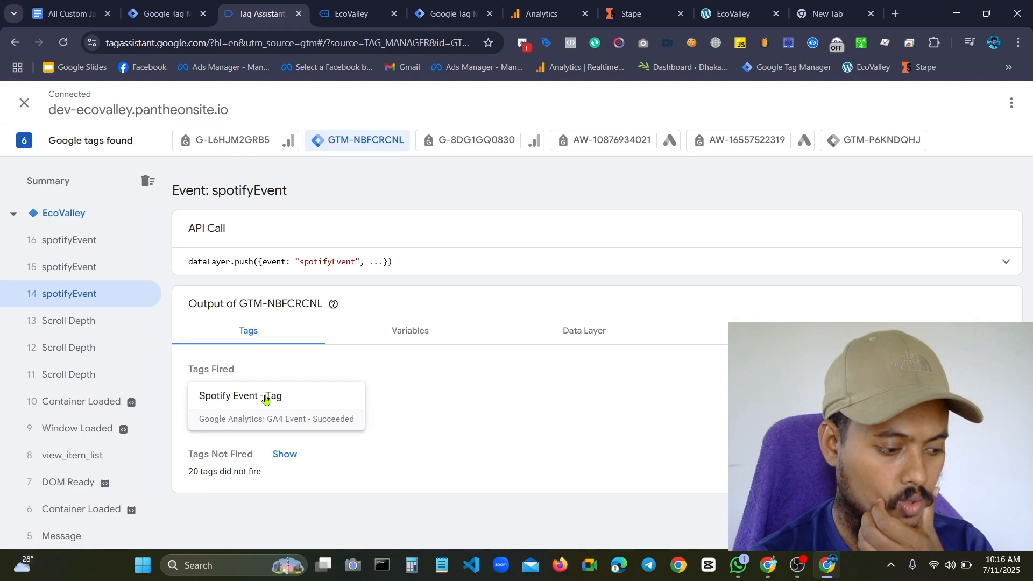
click(113, 259)
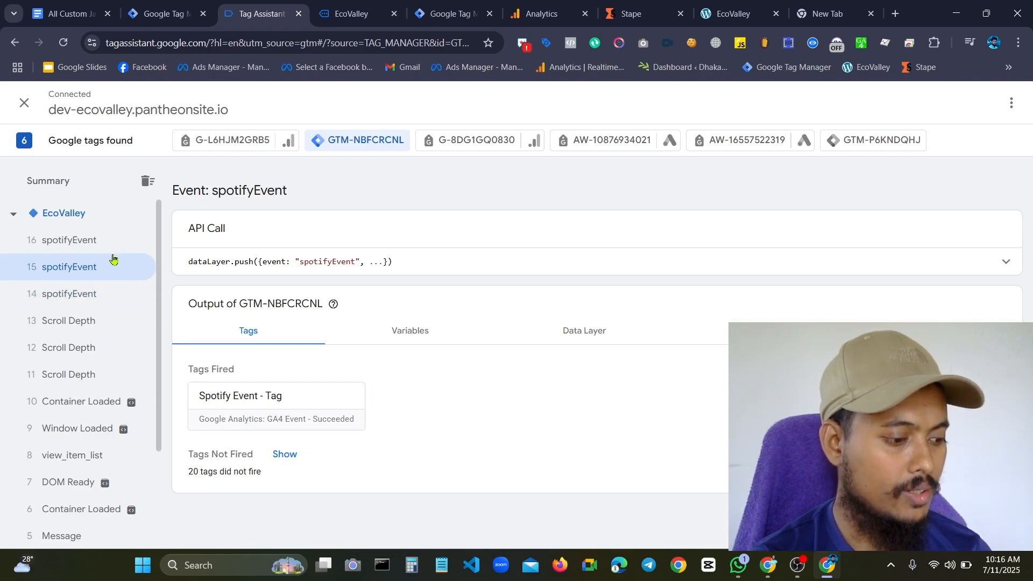
click(92, 237)
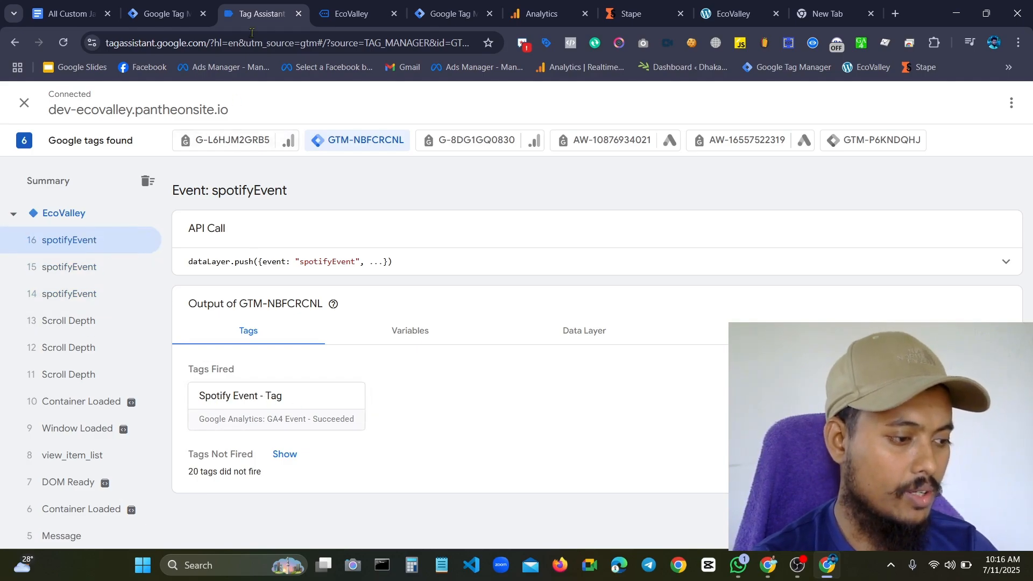
Switch to Google Analytics, open DebugView for the Ecovalley - GA4 property and check the available debug devices
click(527, 6)
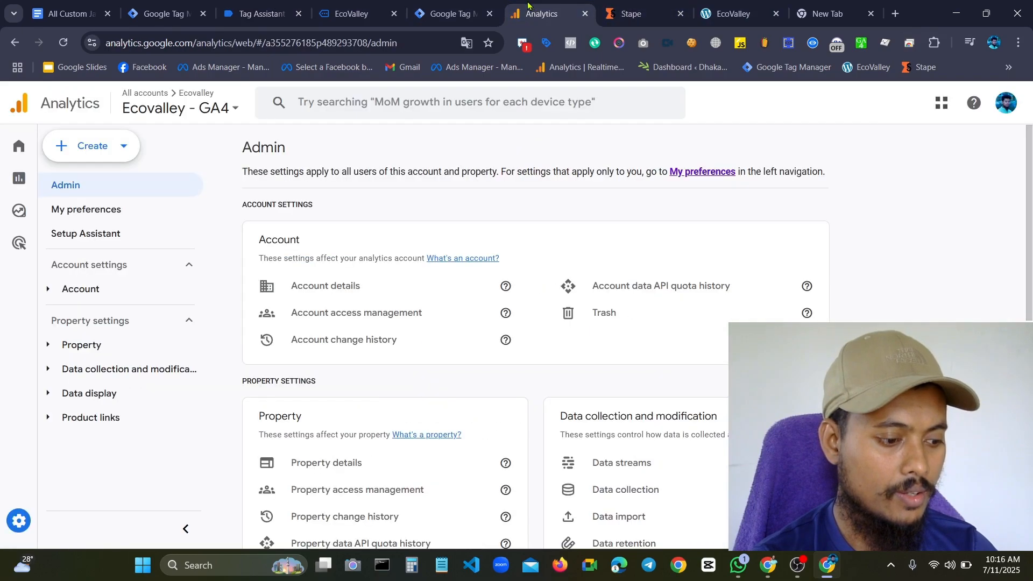
scroll(247, 394, down, 9)
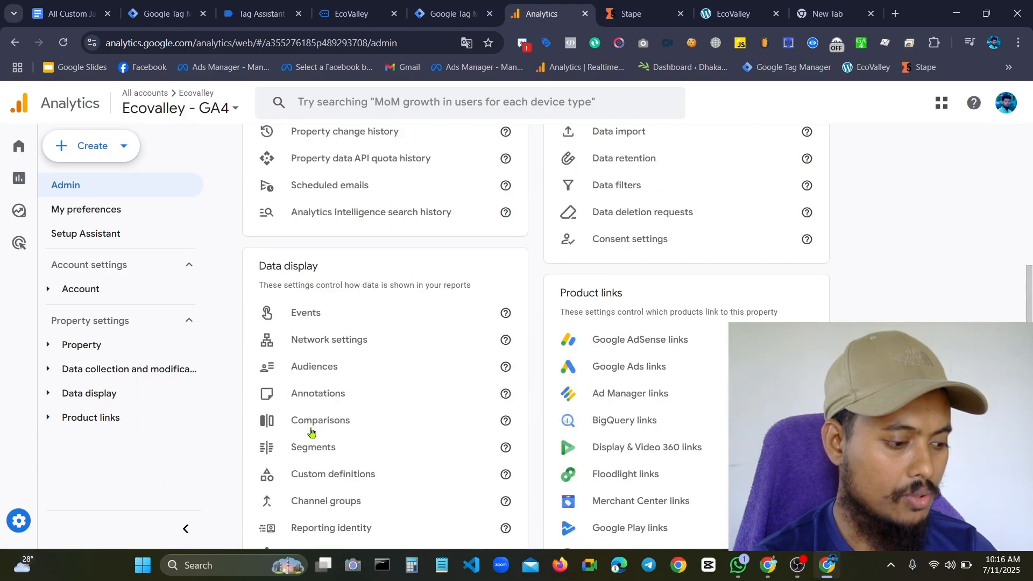
click(310, 446)
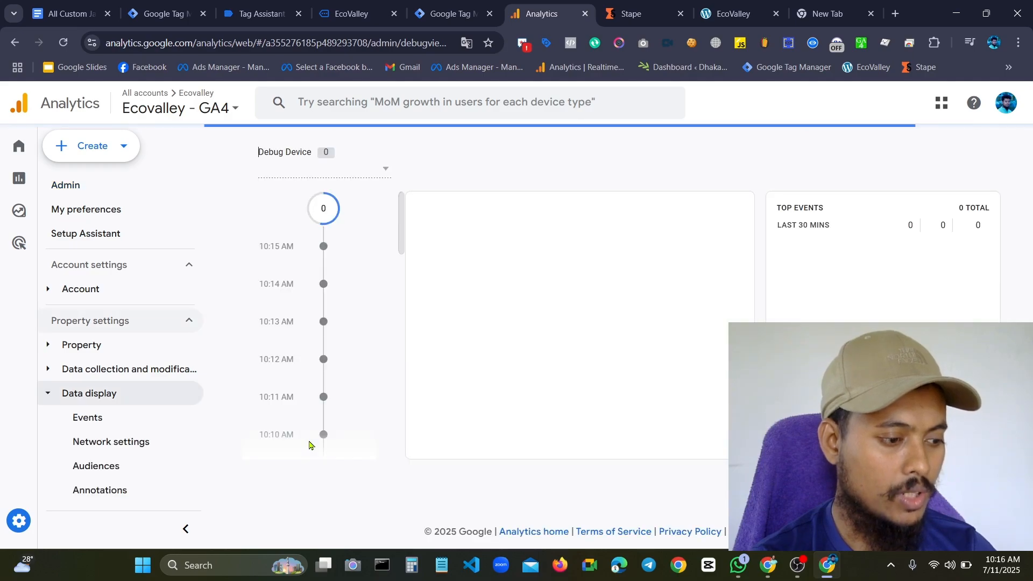
click(344, 171)
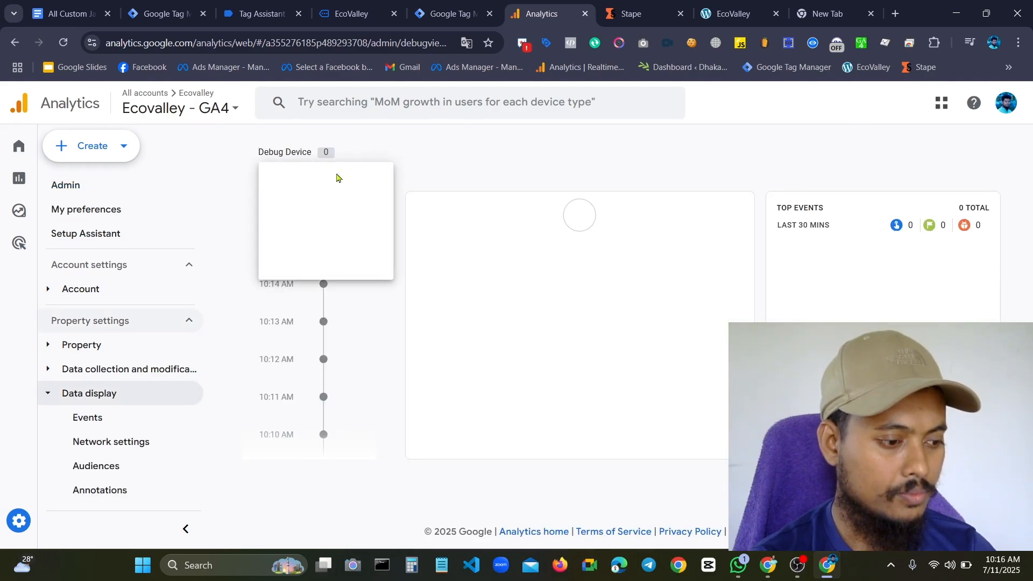
click(337, 174)
click(364, 173)
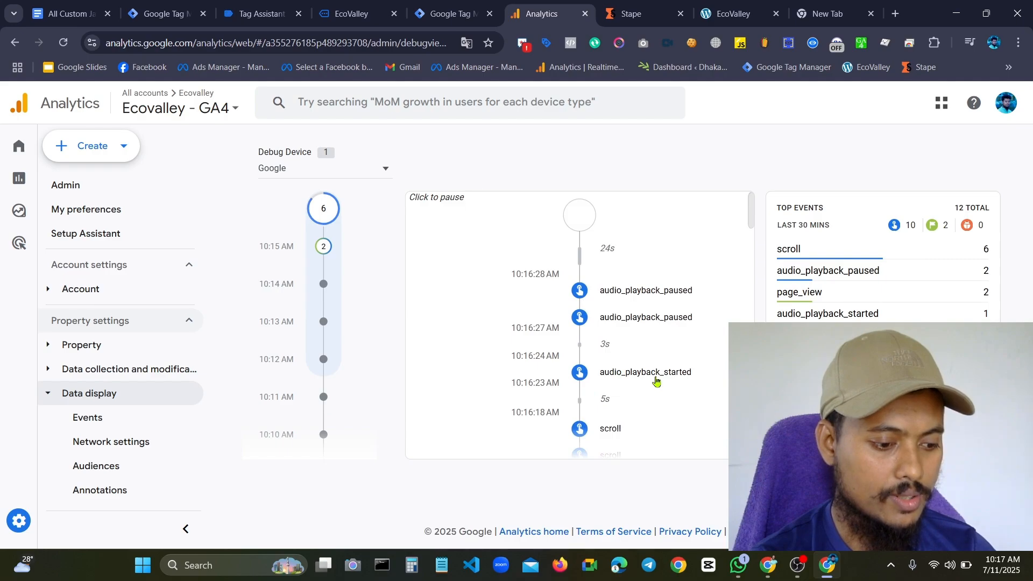
Open the latest audio_playback_paused event and inspect its audioContentType, audioCurrentTime and audioDuration parameters
click(579, 292)
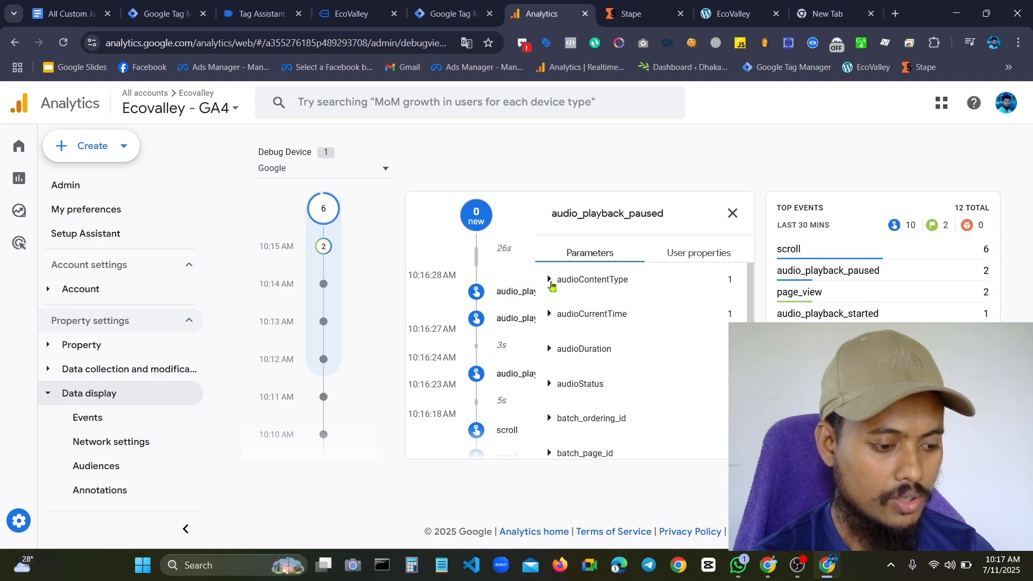
click(552, 283)
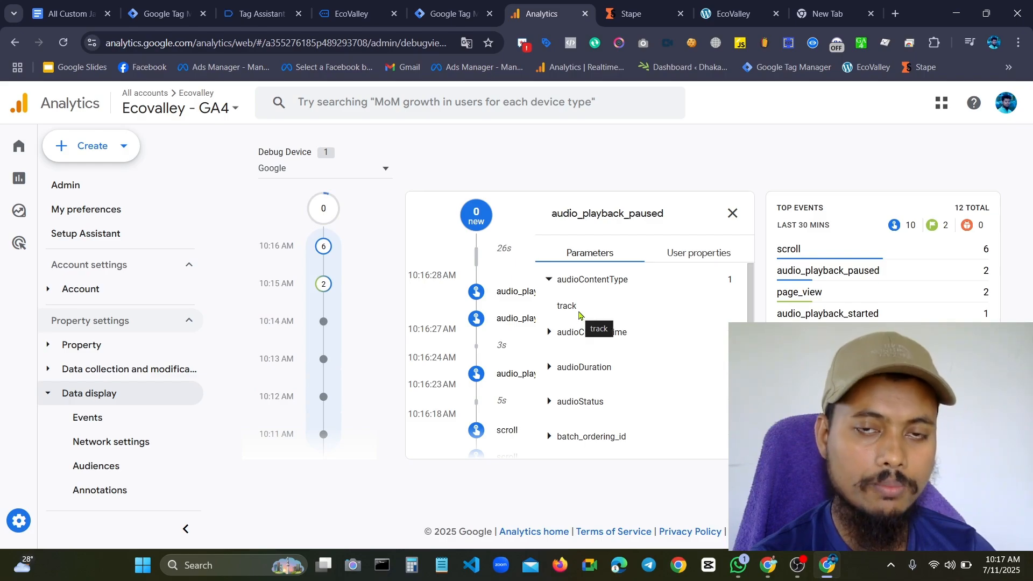
click(550, 333)
scroll(573, 325, down, 3)
scroll(574, 326, up, 3)
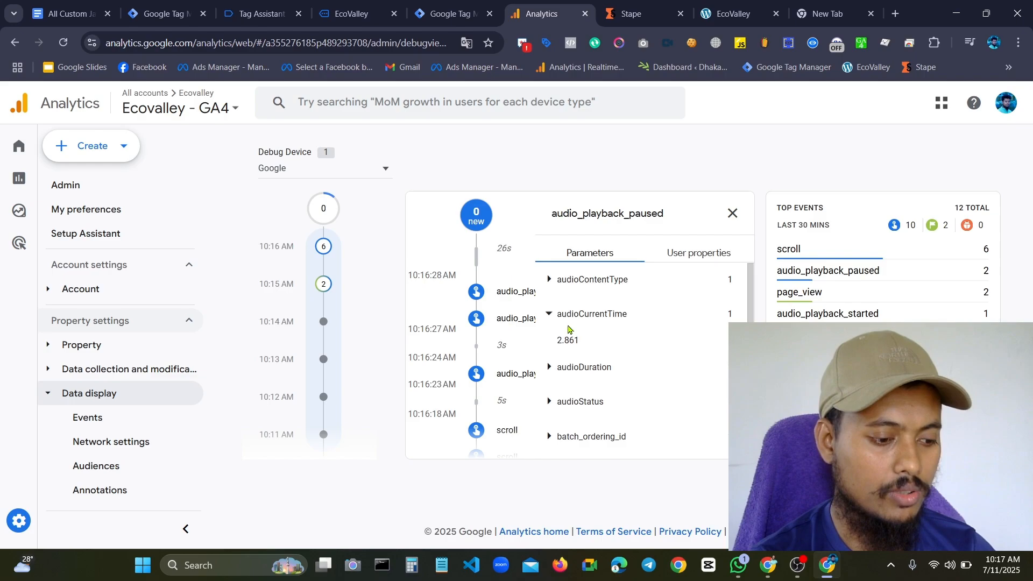
scroll(581, 330, down, 3)
scroll(585, 332, up, 3)
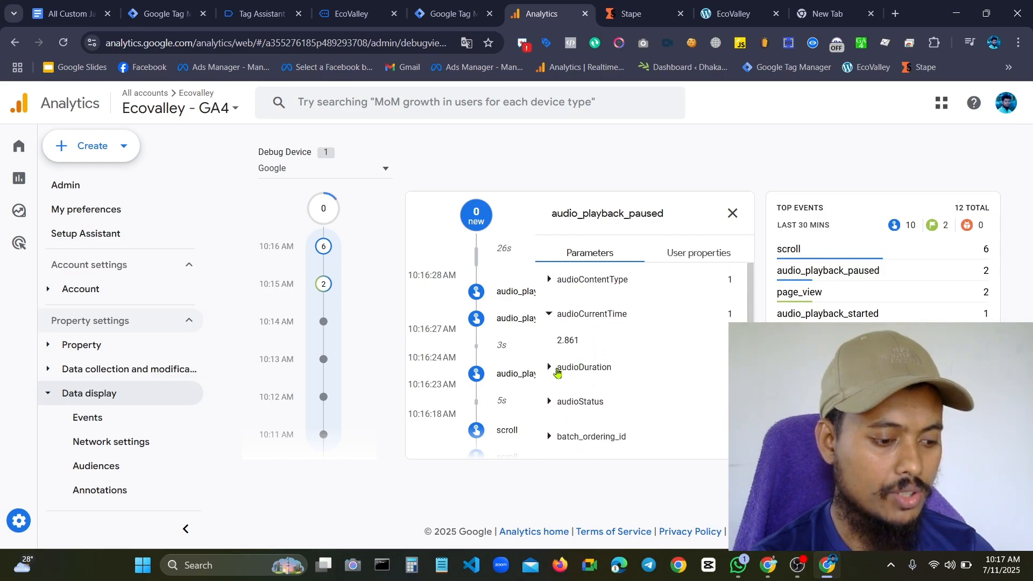
click(561, 368)
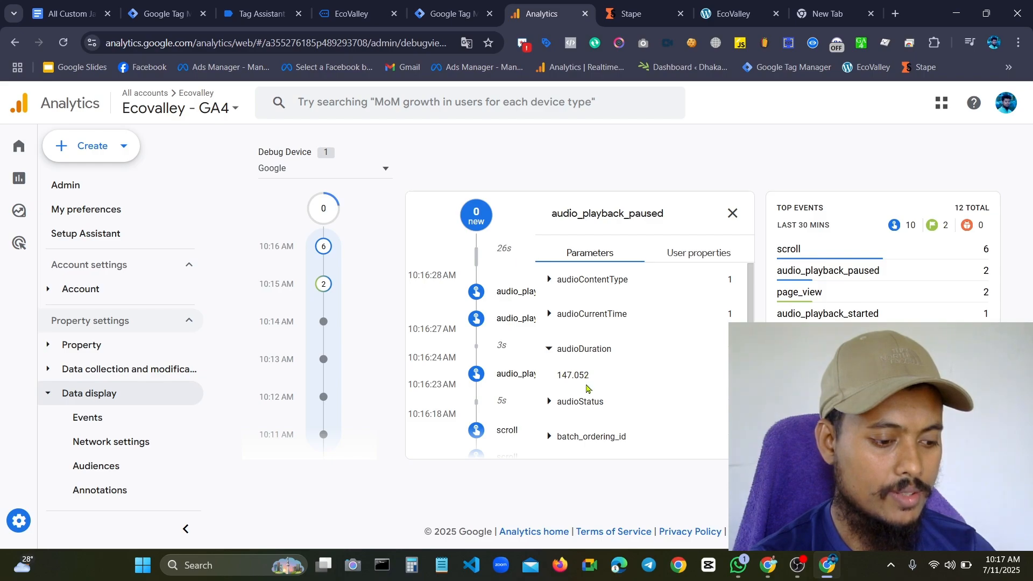
click(549, 350)
Inspect the audioStatus parameter of the audio_playback_paused event and look through its remaining parameters
scroll(592, 352, down, 3)
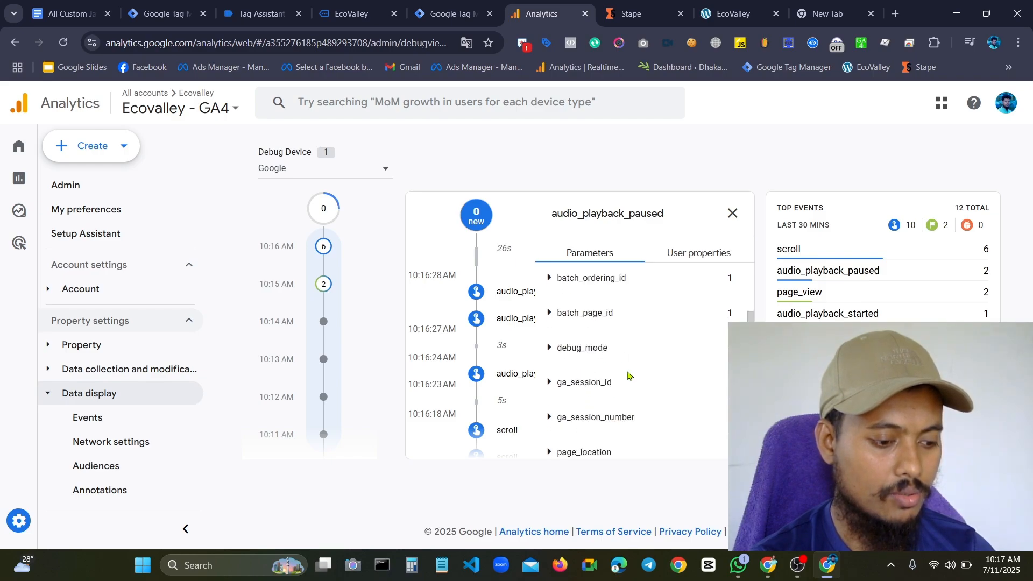
scroll(600, 350, up, 3)
click(583, 382)
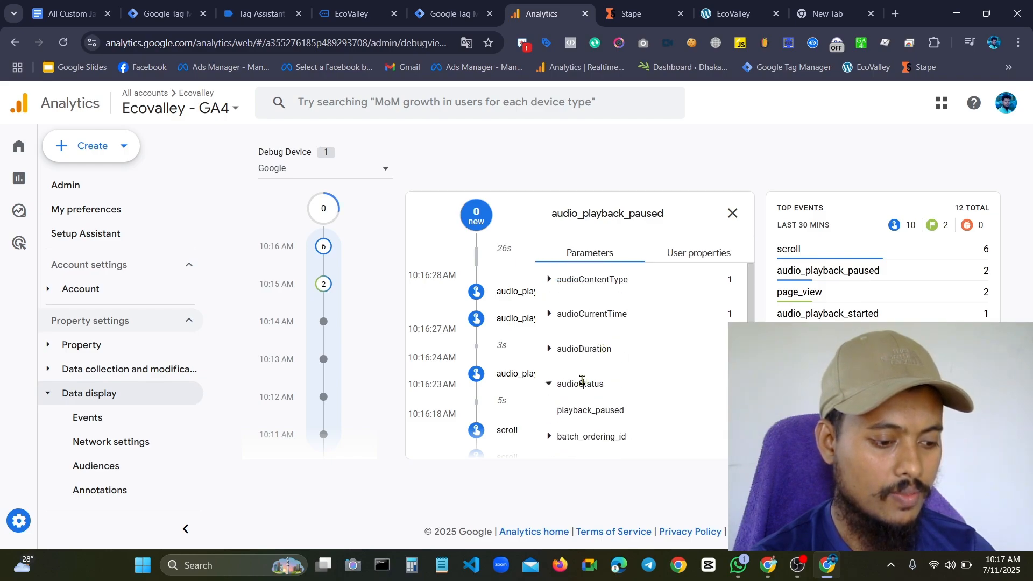
scroll(613, 407, down, 3)
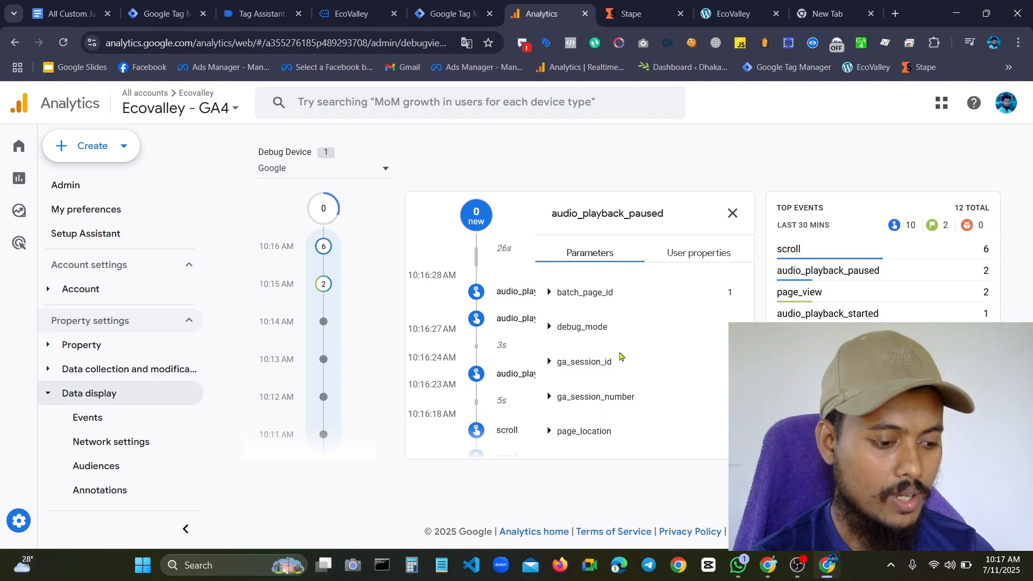
scroll(620, 356, up, 3)
scroll(627, 395, down, 3)
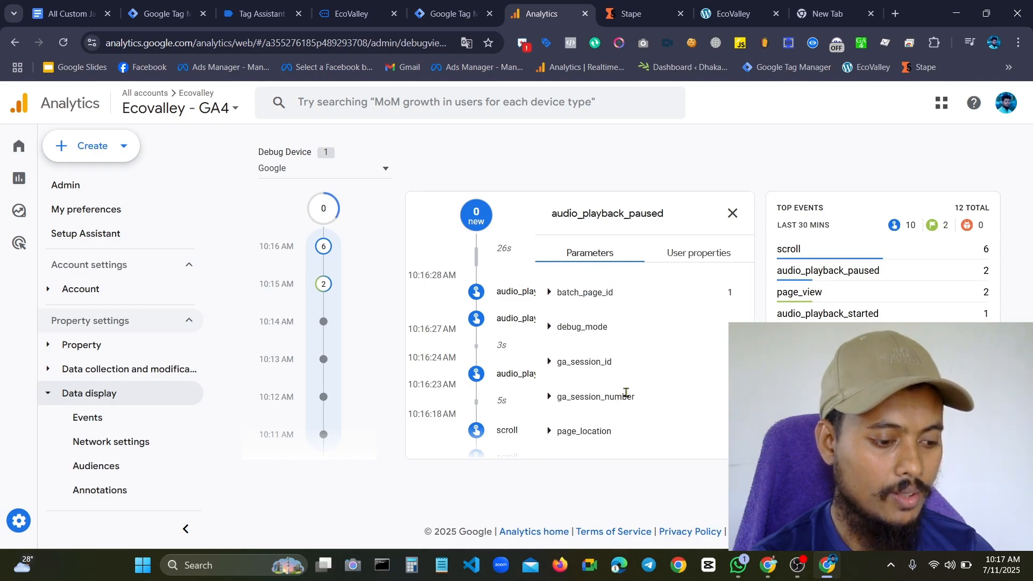
scroll(618, 335, down, 1)
scroll(620, 392, up, 4)
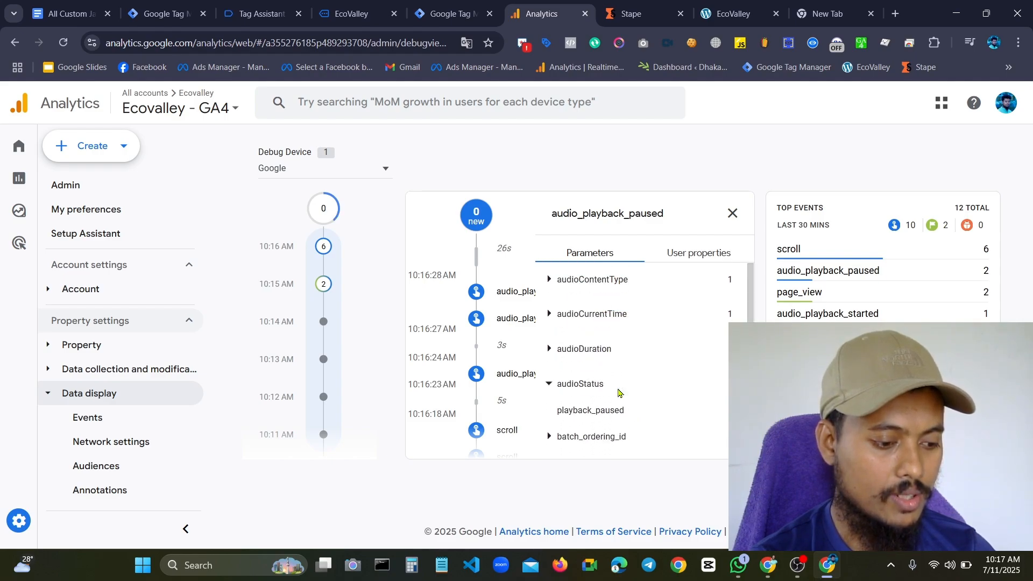
click(554, 384)
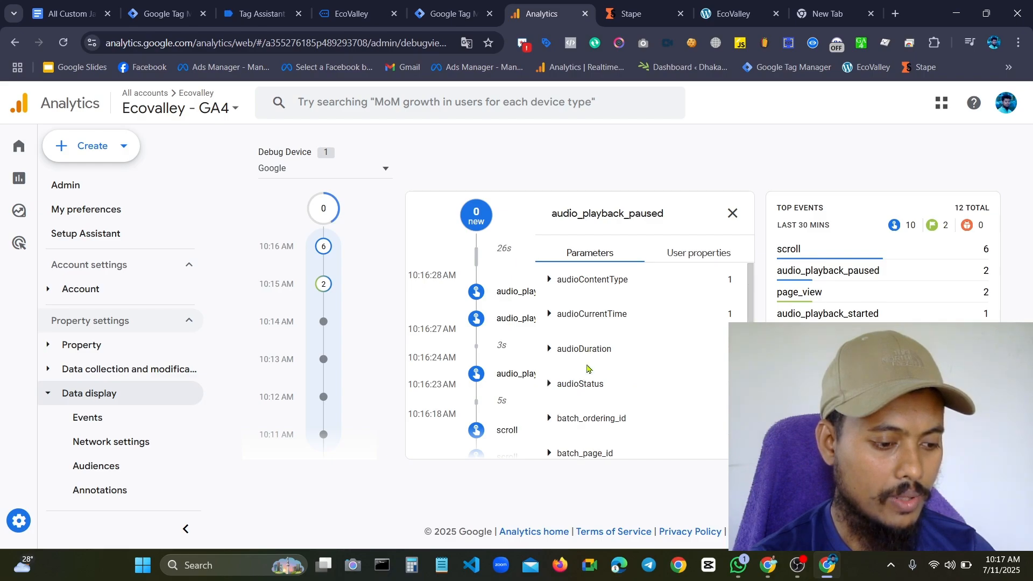
Close the event details and review the Spotify playback events in the DebugView timeline
click(733, 214)
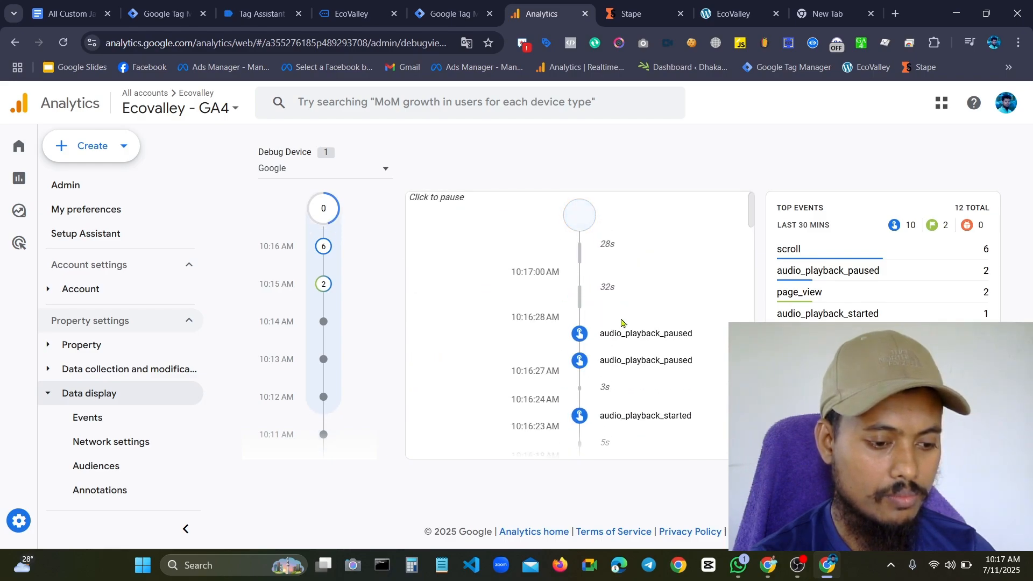
scroll(664, 338, down, 5)
scroll(664, 338, up, 5)
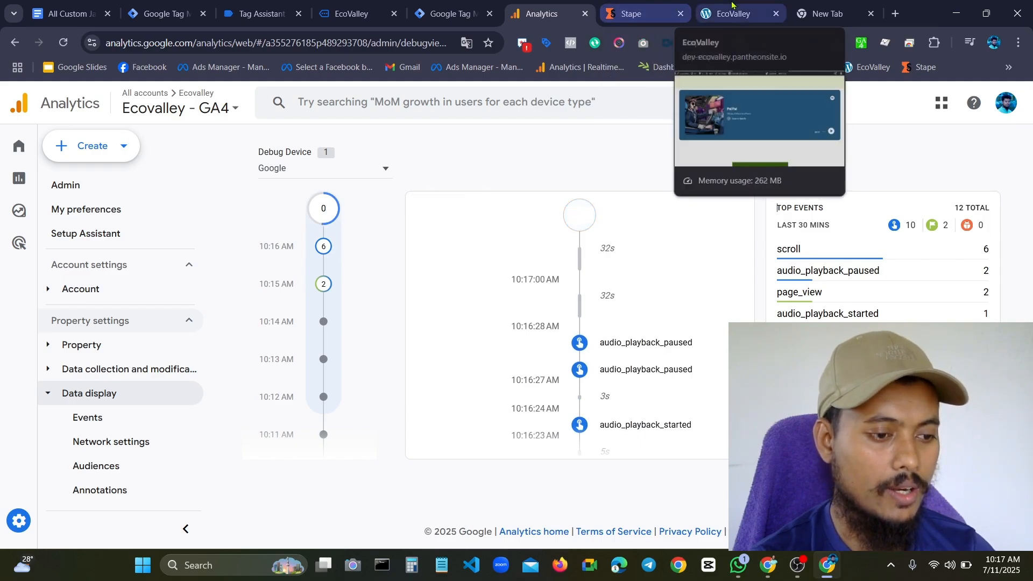
Return to the EcoValley page and briefly play, then pause, the embedded Learn English Podcast - All Episodes playlist
click(357, 5)
scroll(544, 275, down, 6)
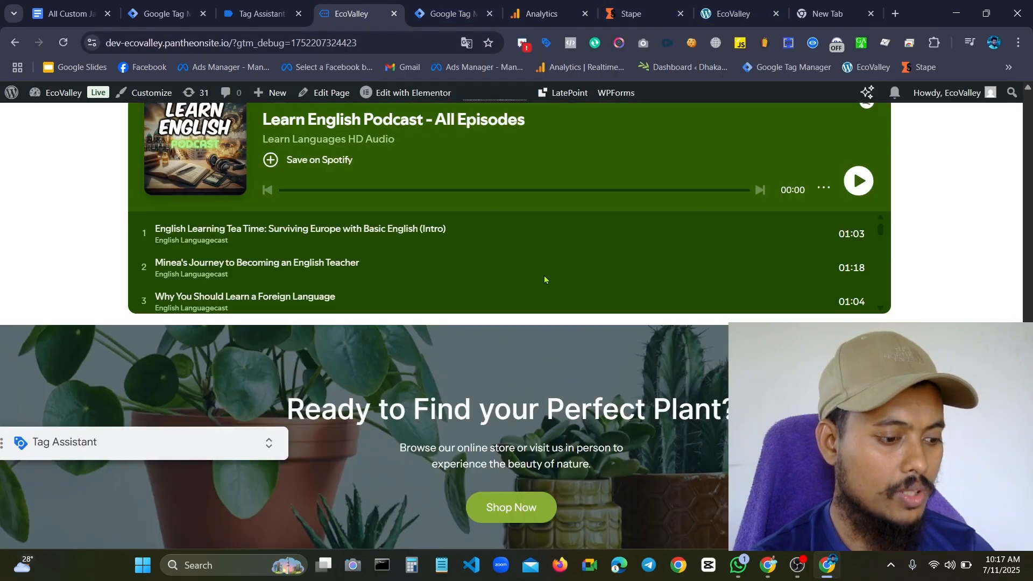
scroll(544, 276, up, 5)
scroll(544, 279, down, 2)
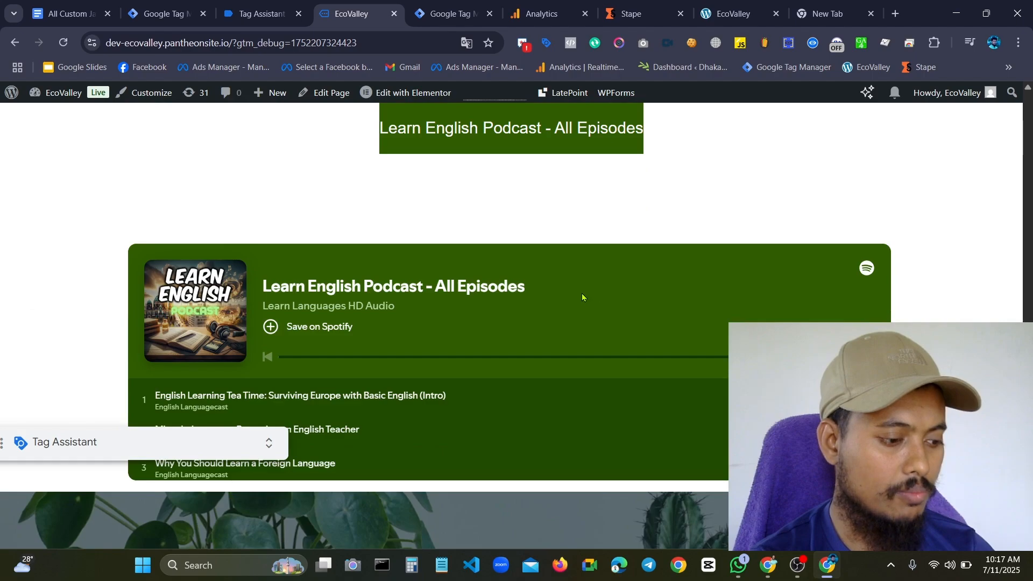
scroll(395, 340, down, 3)
scroll(445, 337, up, 3)
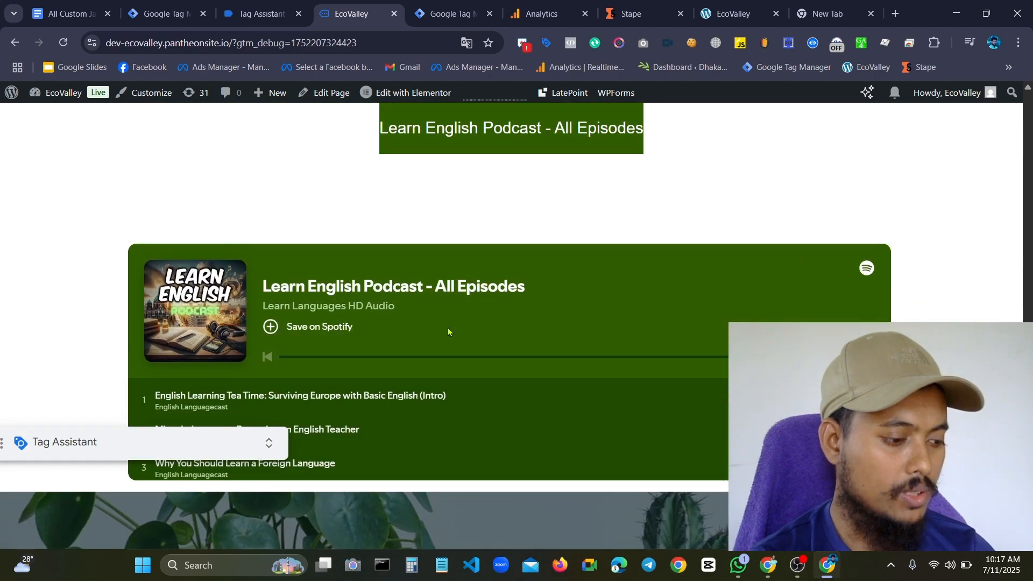
scroll(447, 327, down, 3)
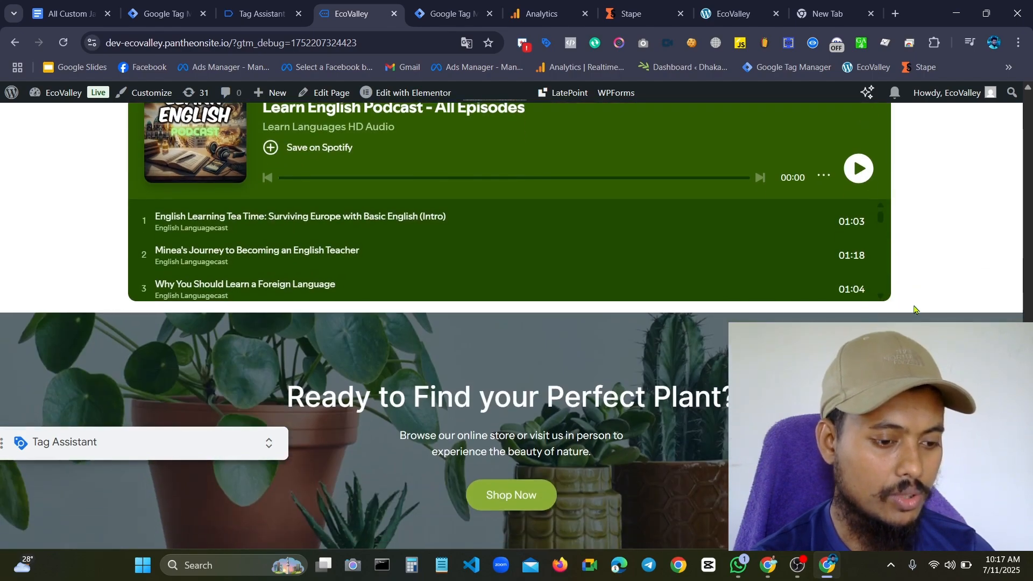
scroll(915, 309, up, 3)
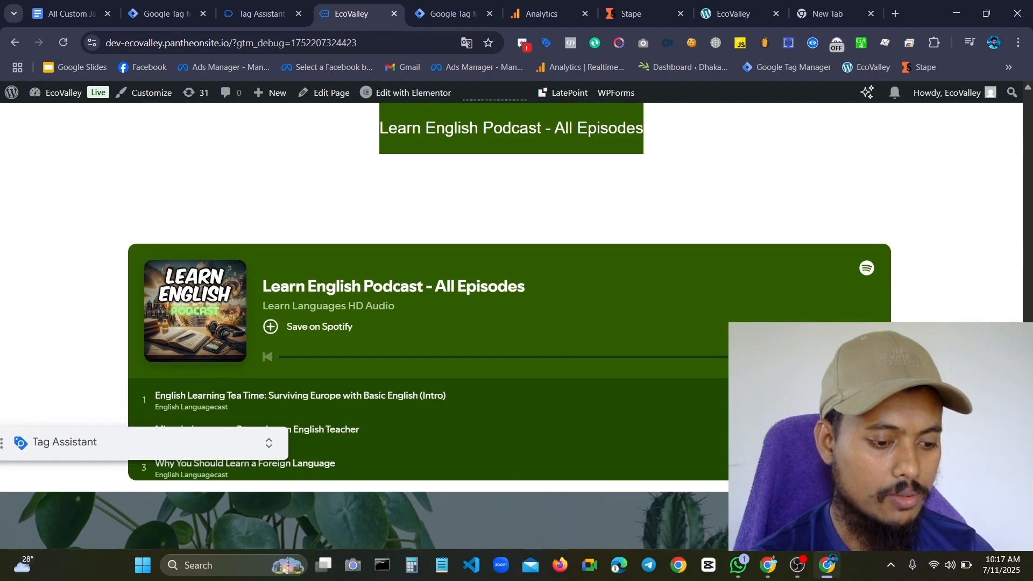
click(866, 354)
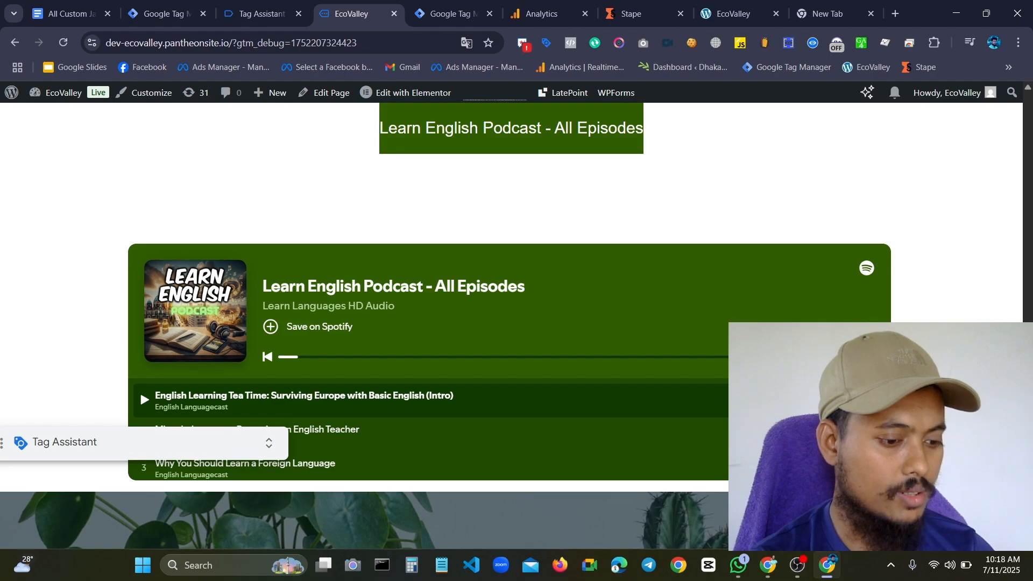
Open the newest spotifyEvent in Tag Assistant and look through its variables
click(259, 14)
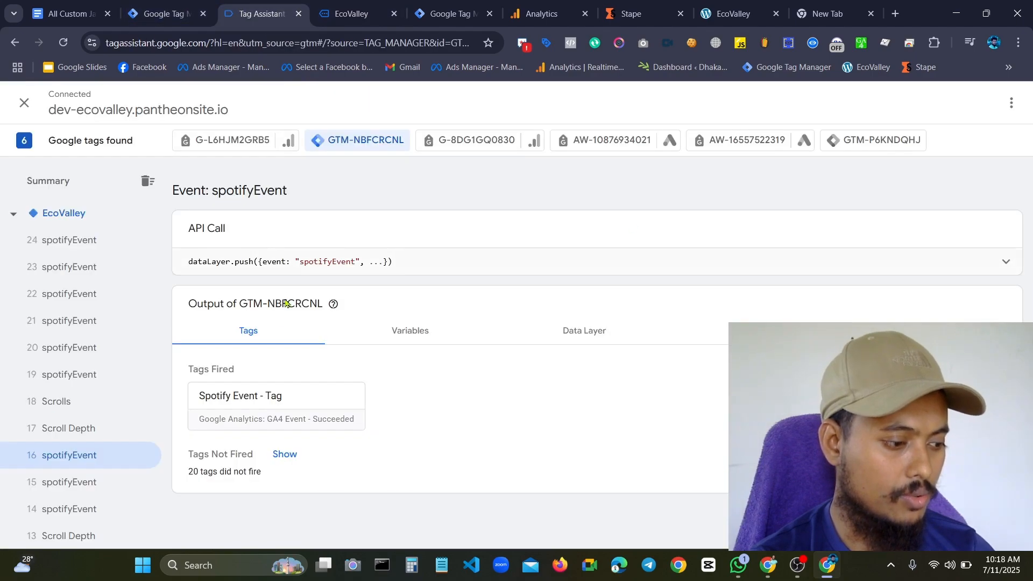
click(70, 375)
click(403, 330)
scroll(409, 374, down, 7)
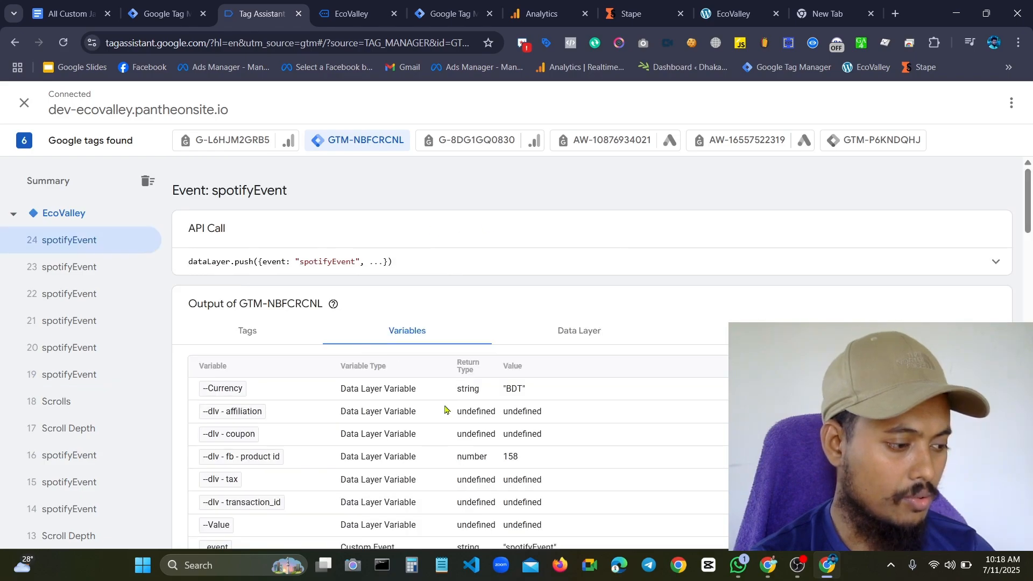
Open the latest audio_playback_started event in GA4 DebugView and inspect its audioContentType parameter
click(352, 6)
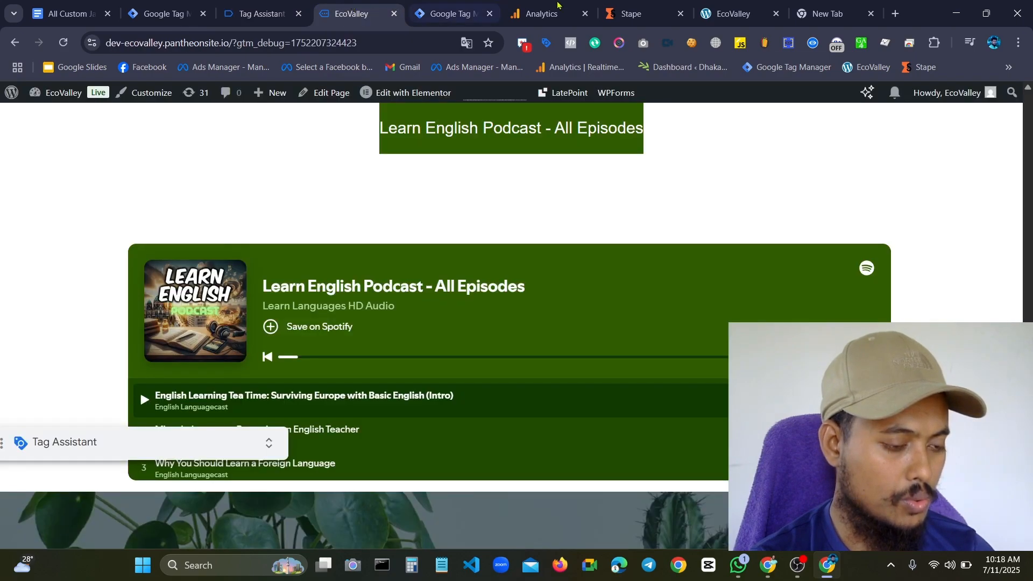
click(541, 14)
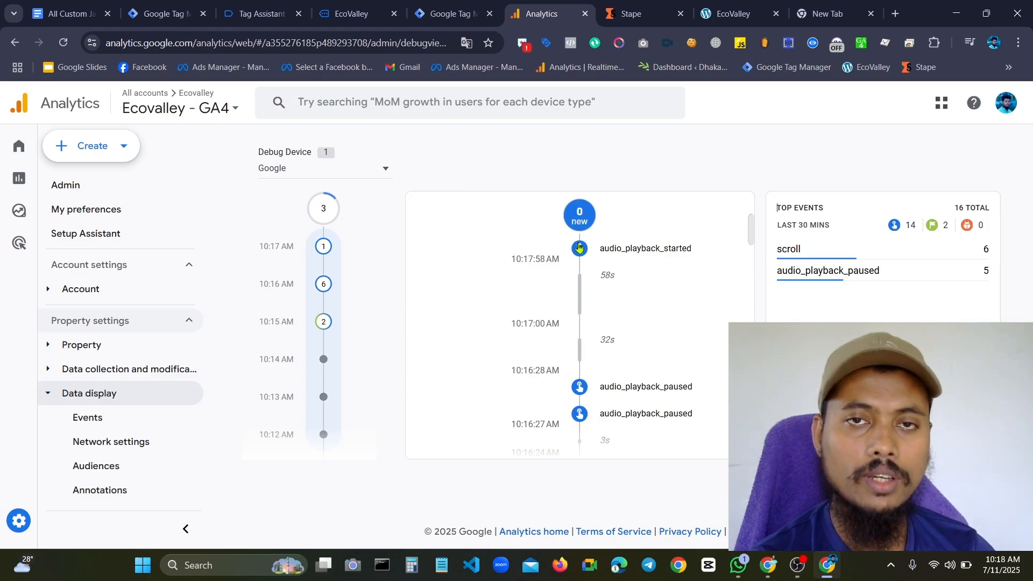
click(579, 247)
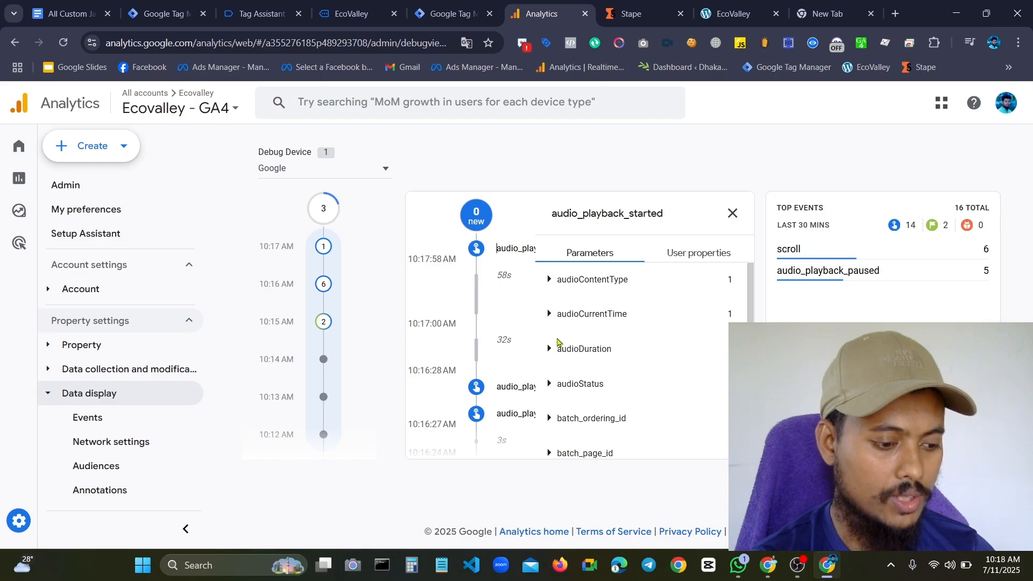
click(553, 283)
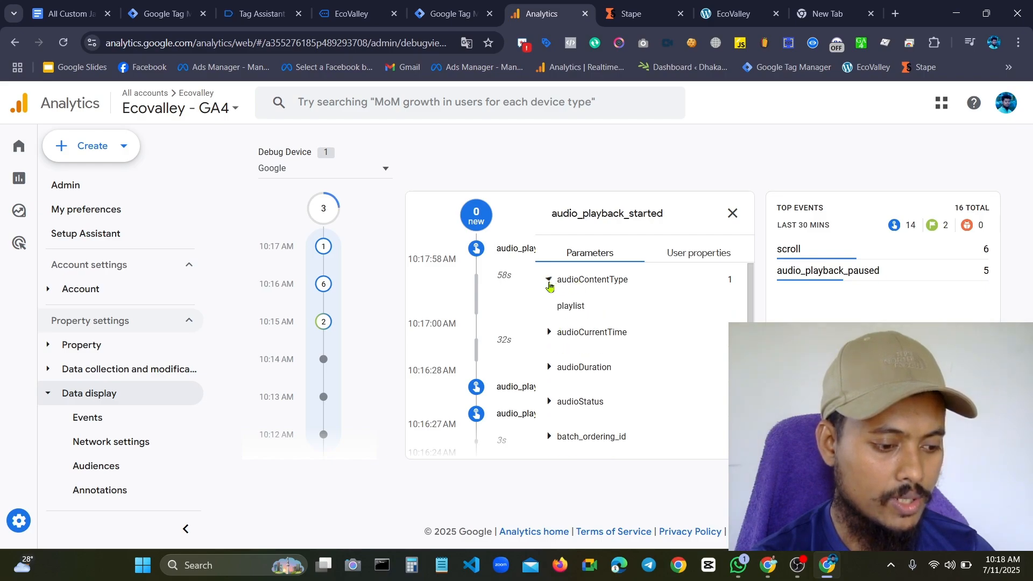
drag(557, 314, 625, 315)
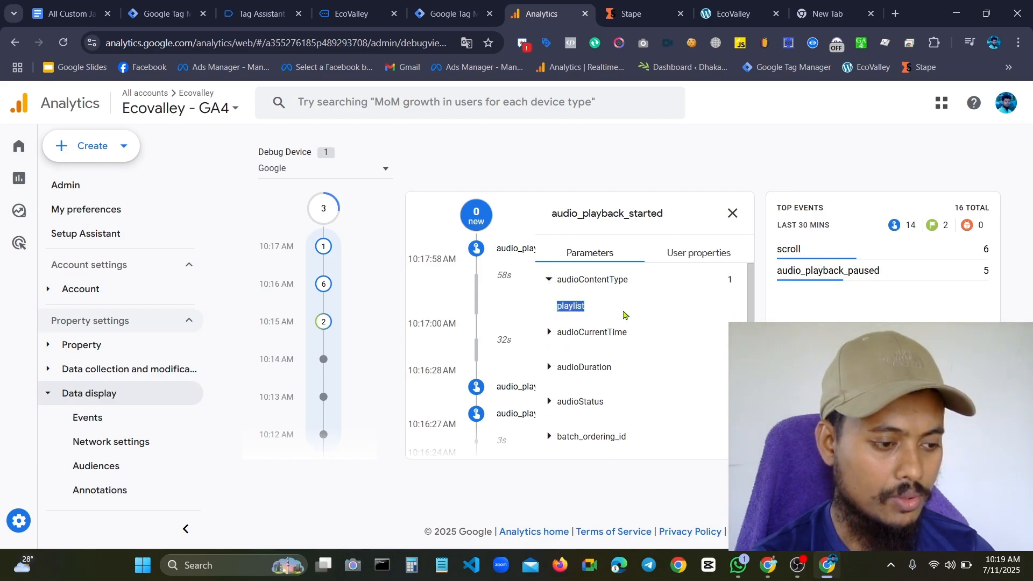
Return to the EcoValley page and review the embedded Pal Pal track and Learn English Podcast playlist players
click(314, 5)
scroll(519, 291, down, 3)
scroll(518, 291, up, 9)
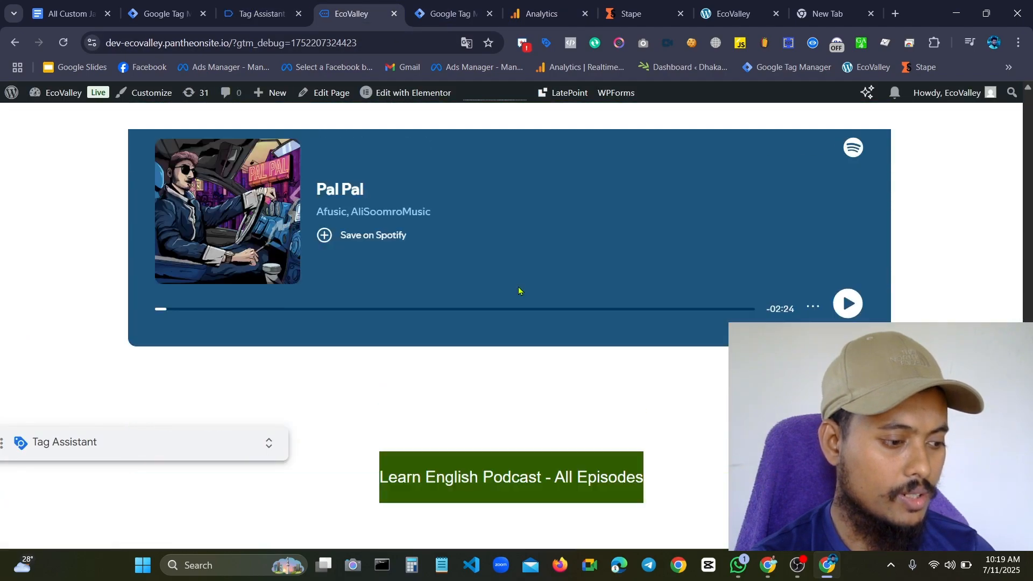
scroll(518, 280, up, 3)
scroll(519, 270, down, 3)
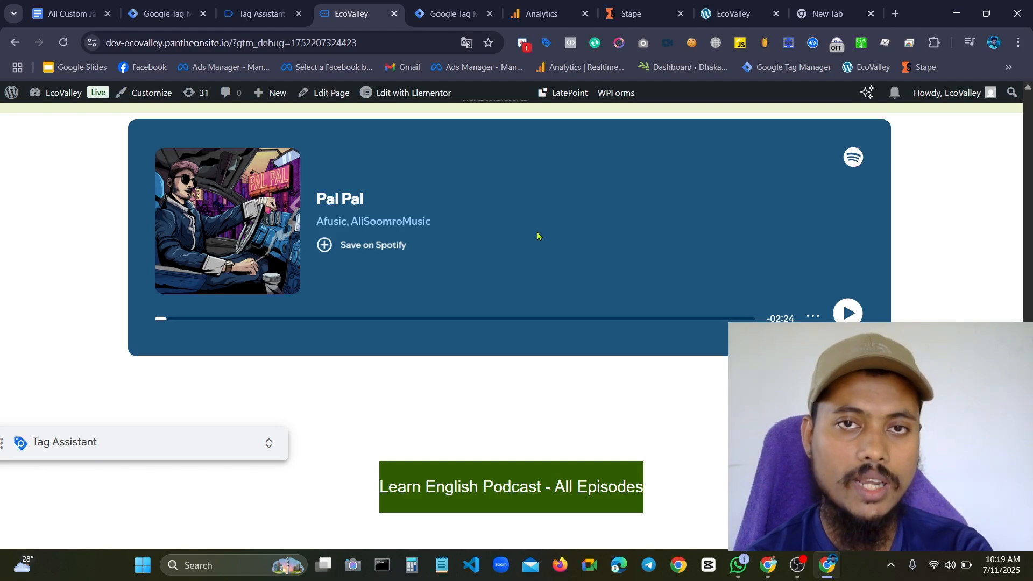
scroll(538, 233, down, 3)
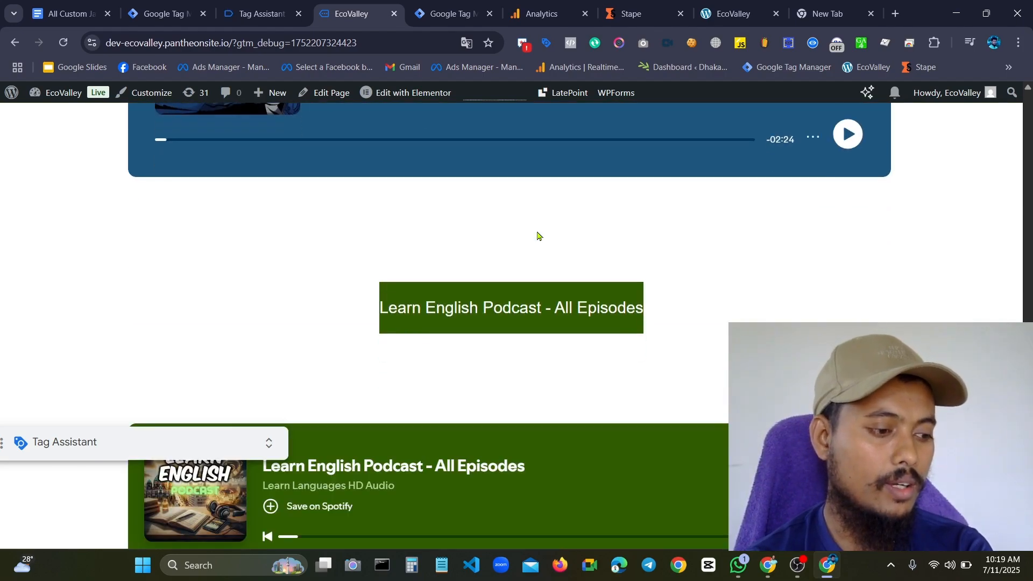
scroll(565, 202, up, 3)
scroll(534, 226, down, 8)
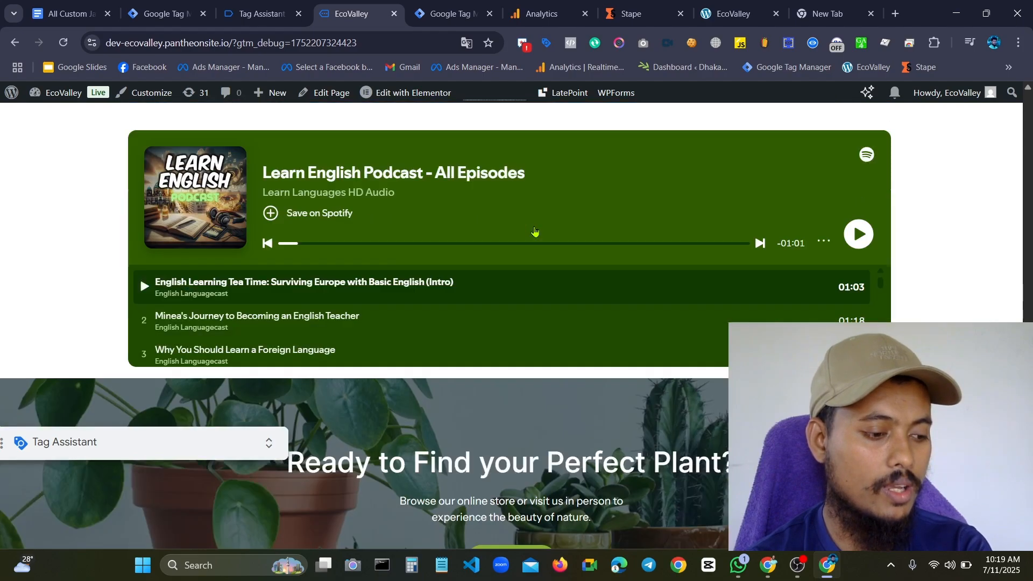
scroll(534, 231, down, 1)
scroll(410, 233, up, 3)
scroll(424, 320, down, 3)
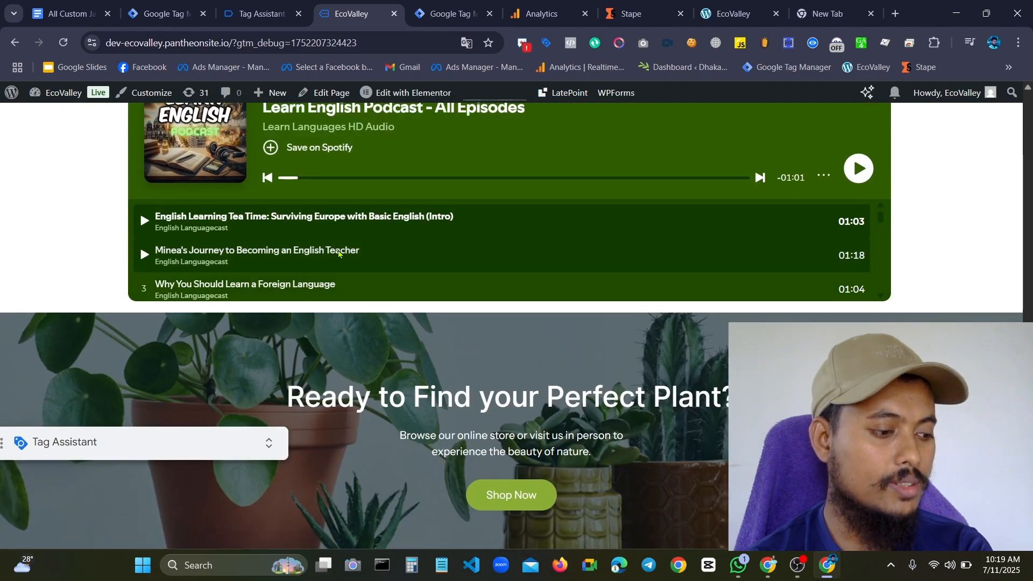
scroll(480, 259, up, 3)
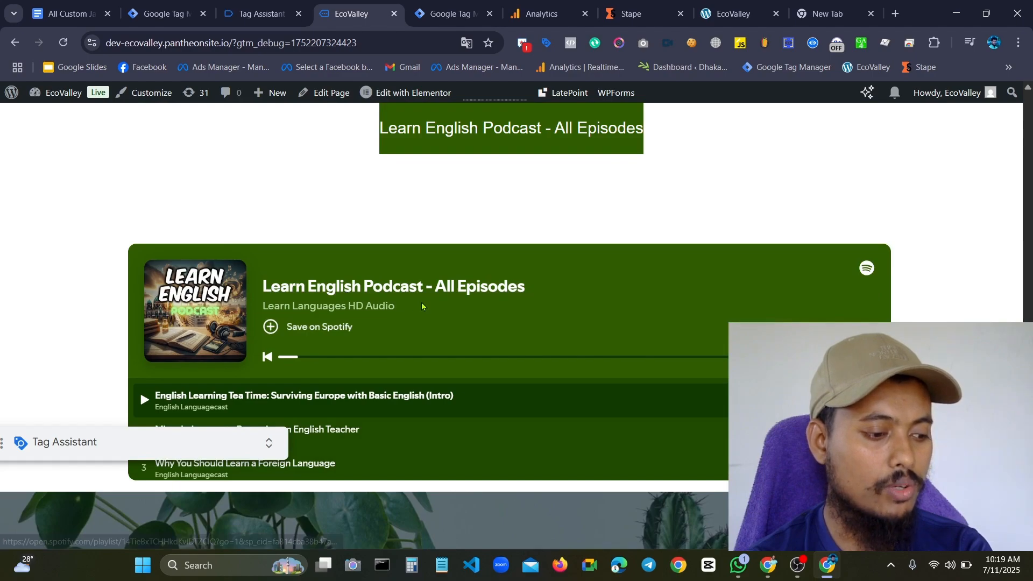
scroll(647, 402, down, 3)
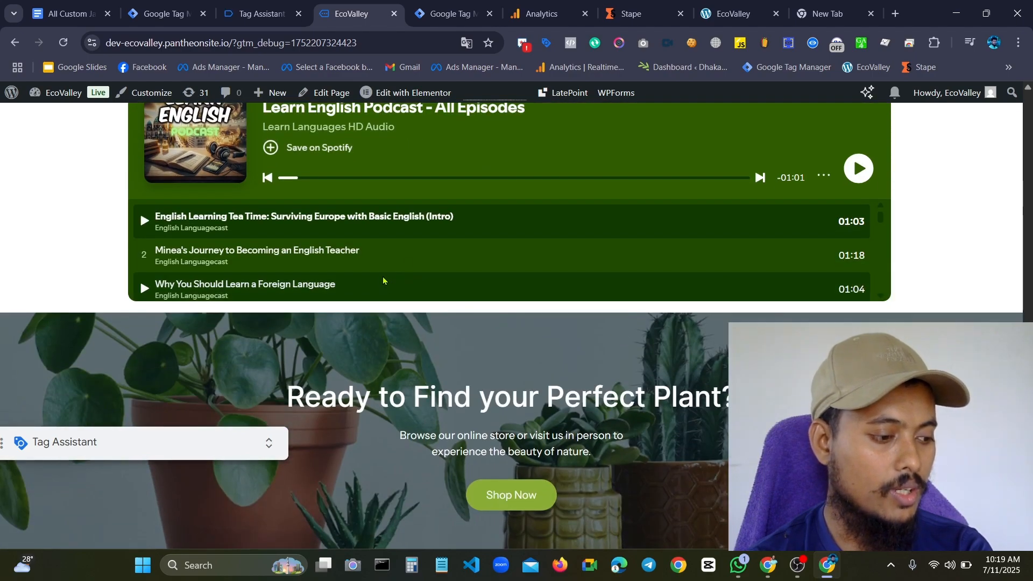
Return to DebugView, close the audio_playback_started details and look through the event timeline for the playlist's playback events
click(416, 5)
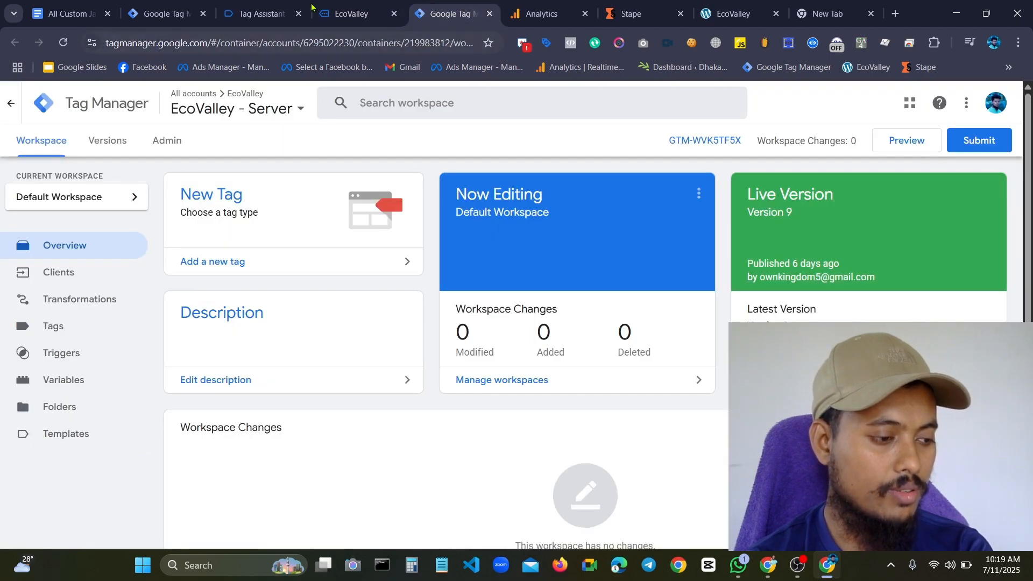
click(258, 13)
click(350, 13)
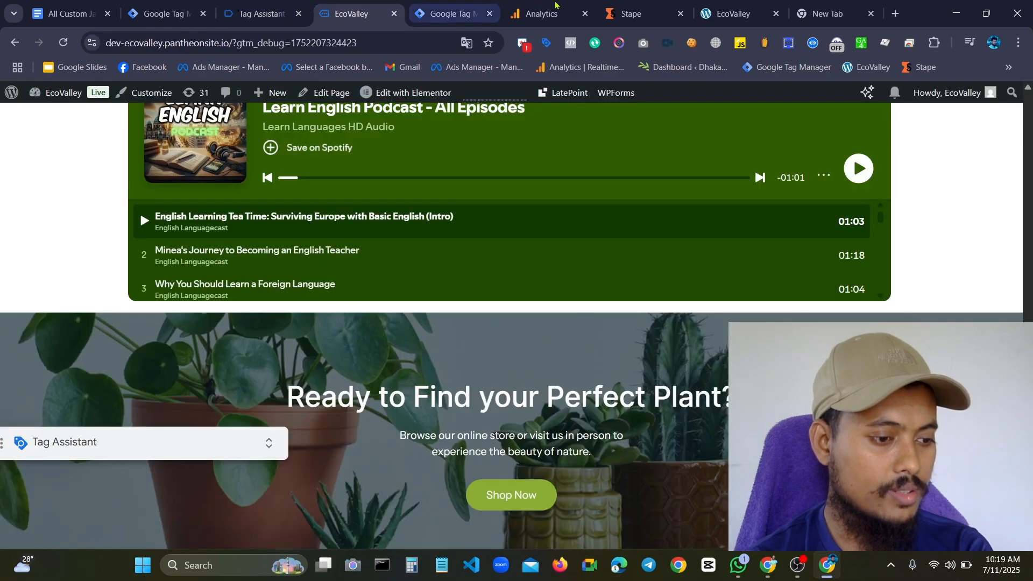
click(635, 12)
click(529, 5)
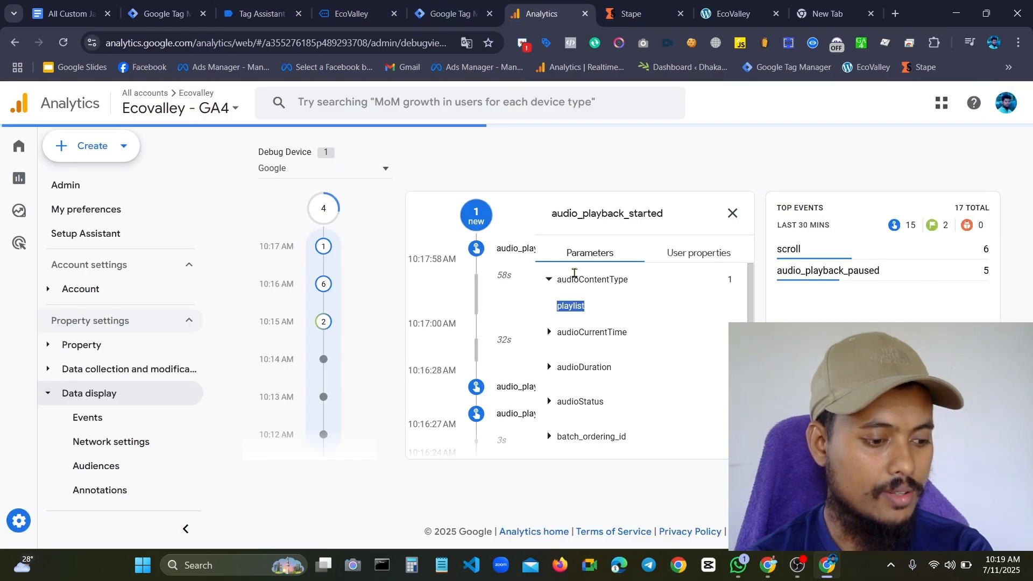
click(733, 214)
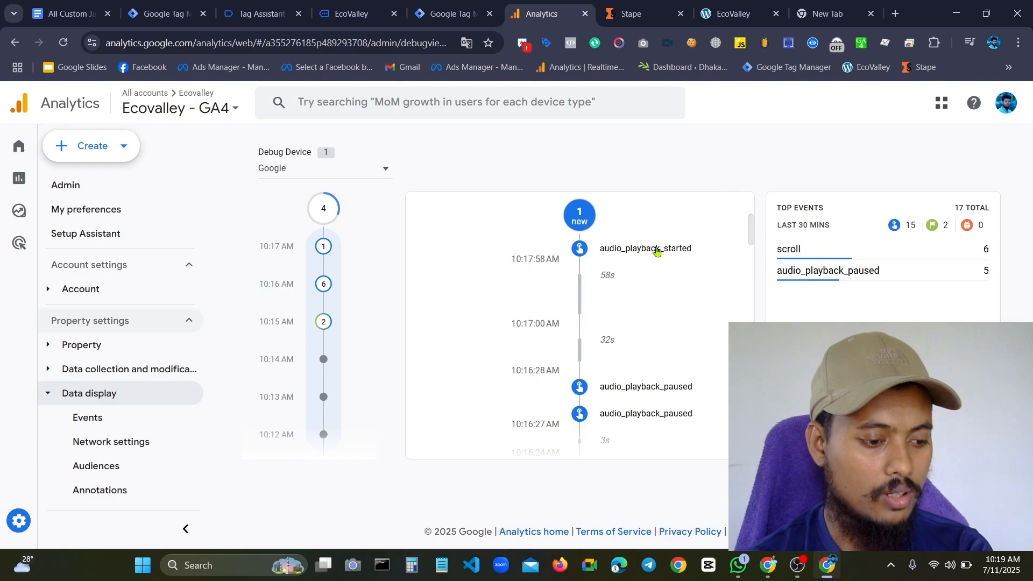
scroll(634, 412, down, 5)
scroll(636, 321, up, 5)
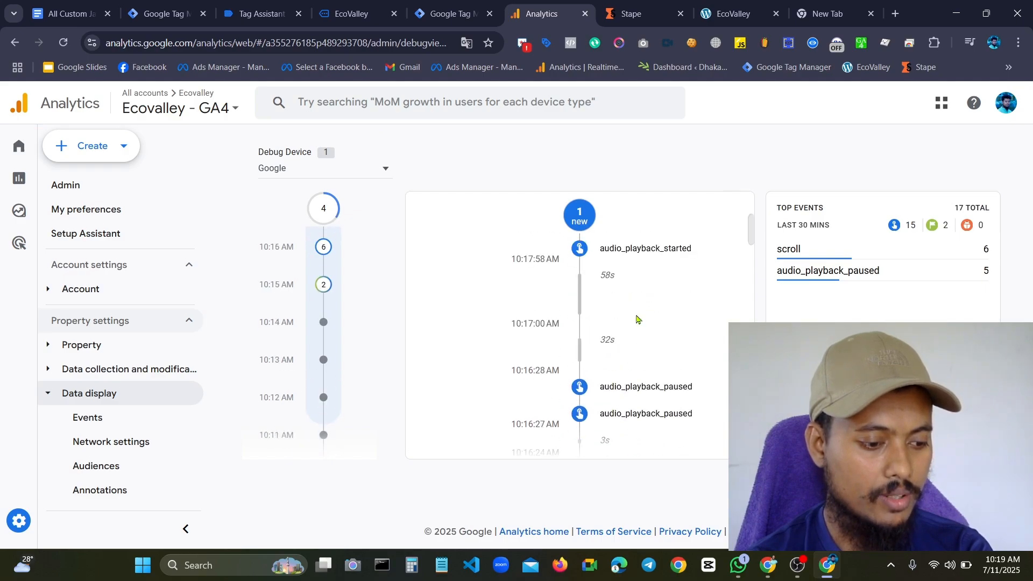
scroll(637, 322, down, 5)
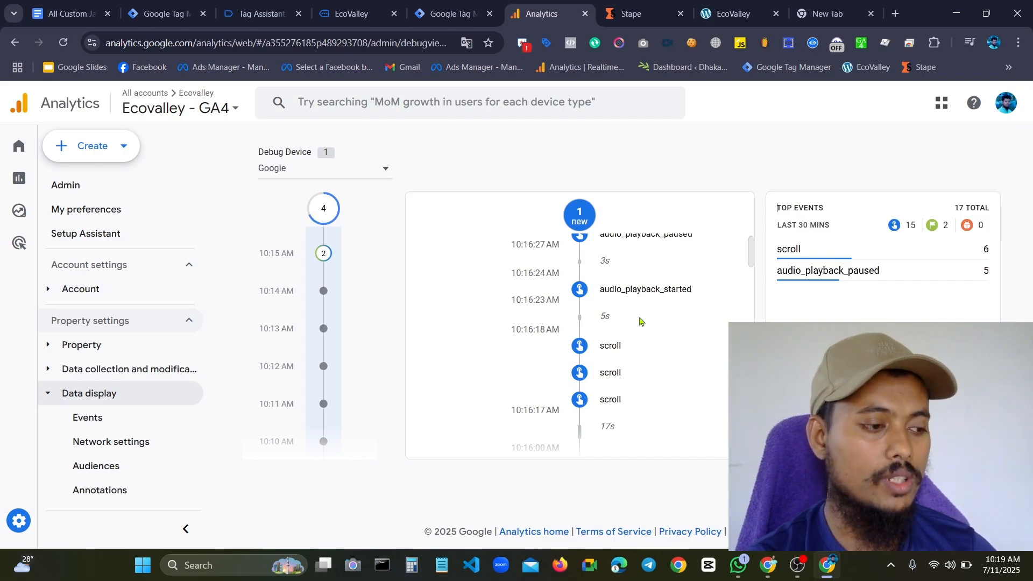
Expand the API call of the latest spotifyEvent in Tag Assistant and reload the EcoValley page
click(258, 14)
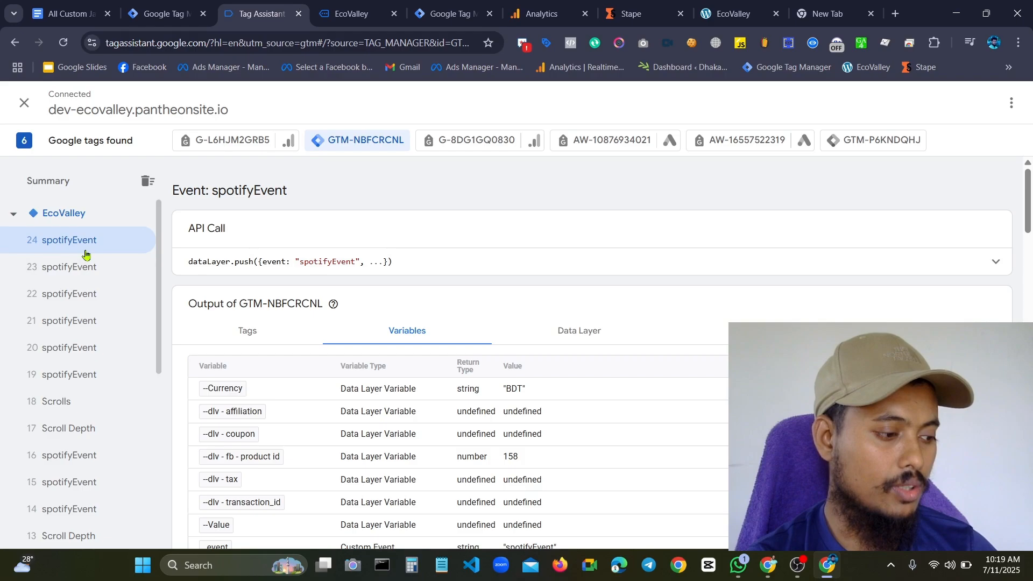
click(334, 261)
click(989, 181)
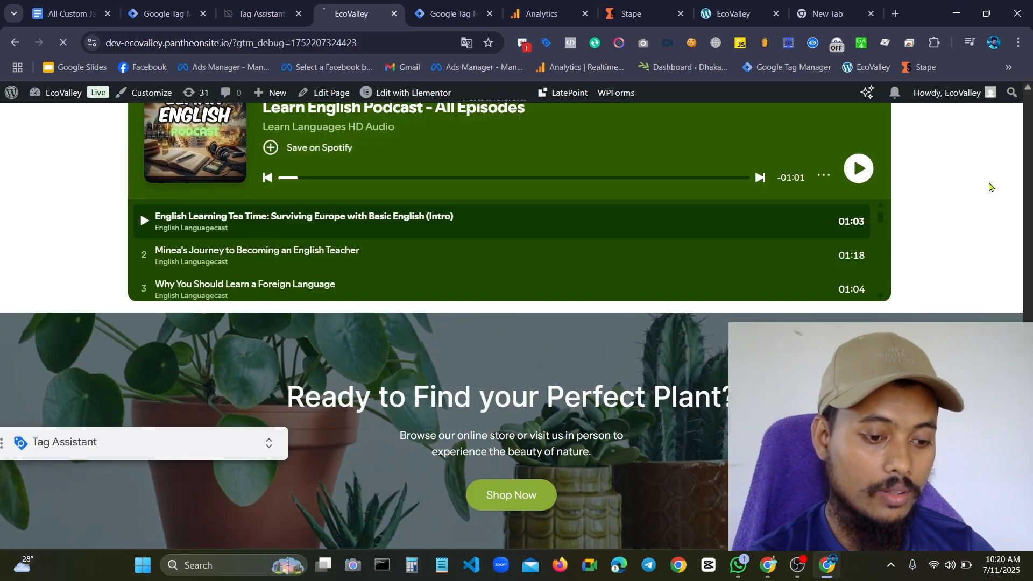
Inspect the latest spotifyEvent's variables and the data layer fields in its API call, including audioUrl
click(259, 14)
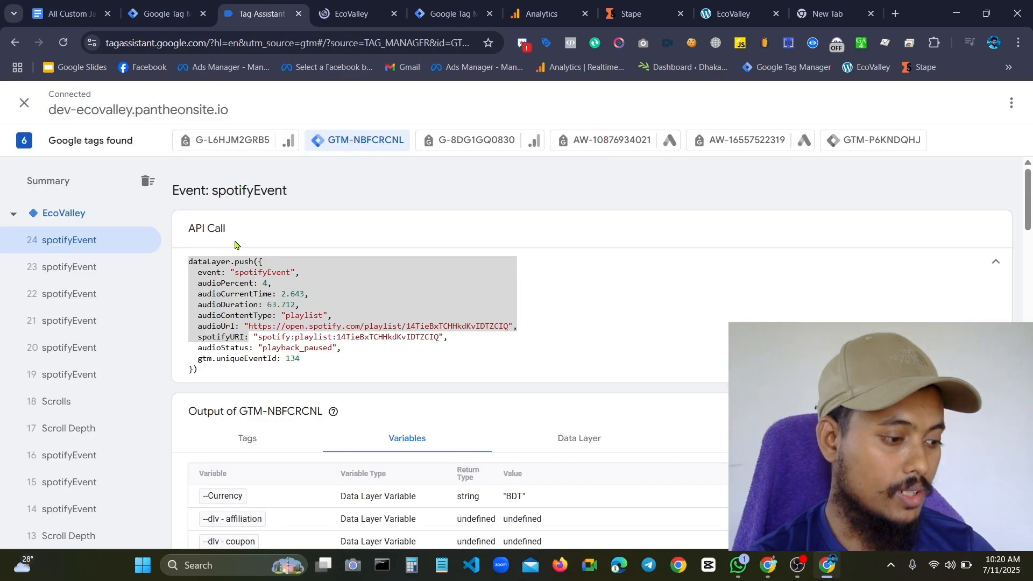
key(ctrl+a)
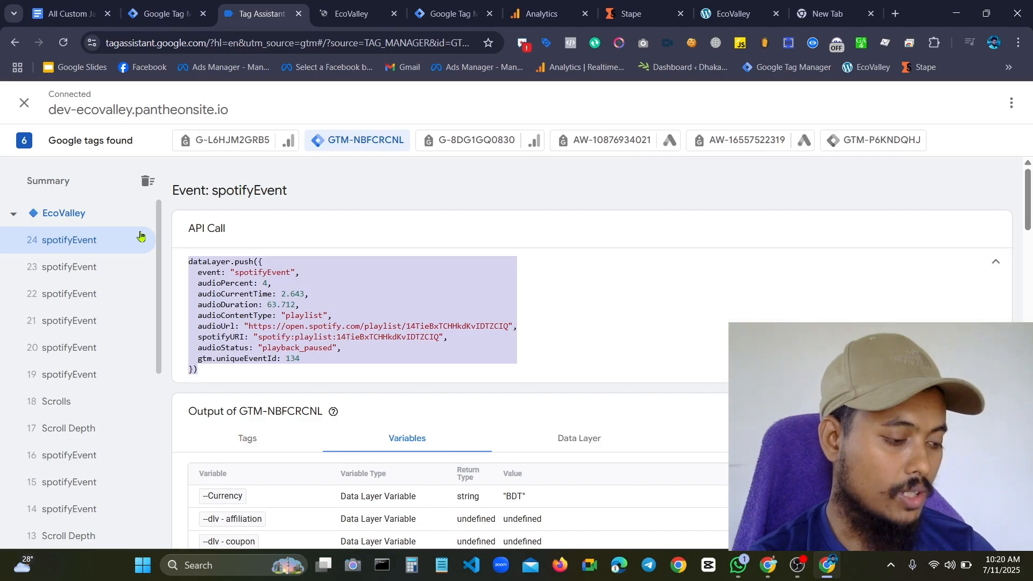
click(262, 365)
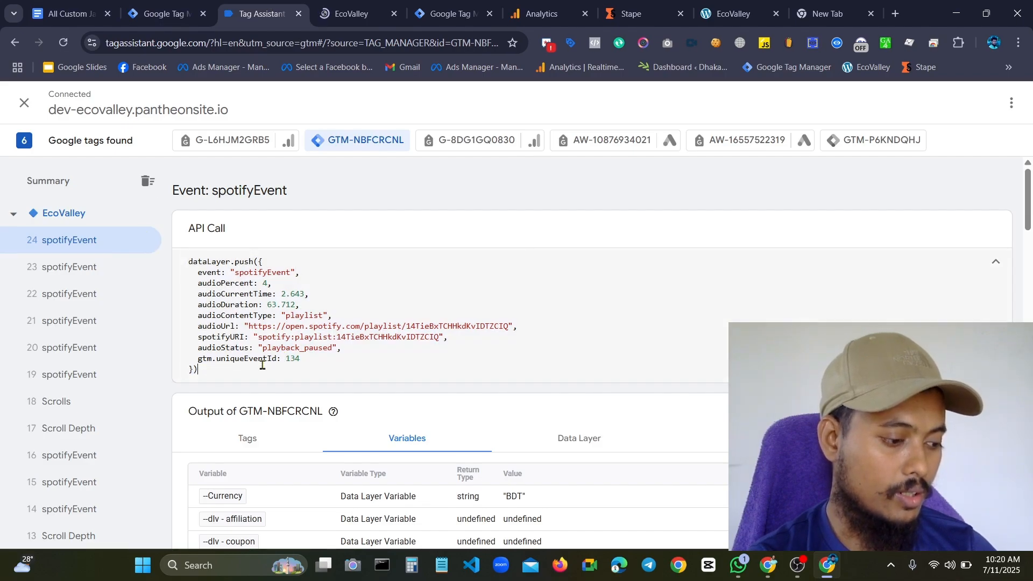
scroll(357, 337, down, 7)
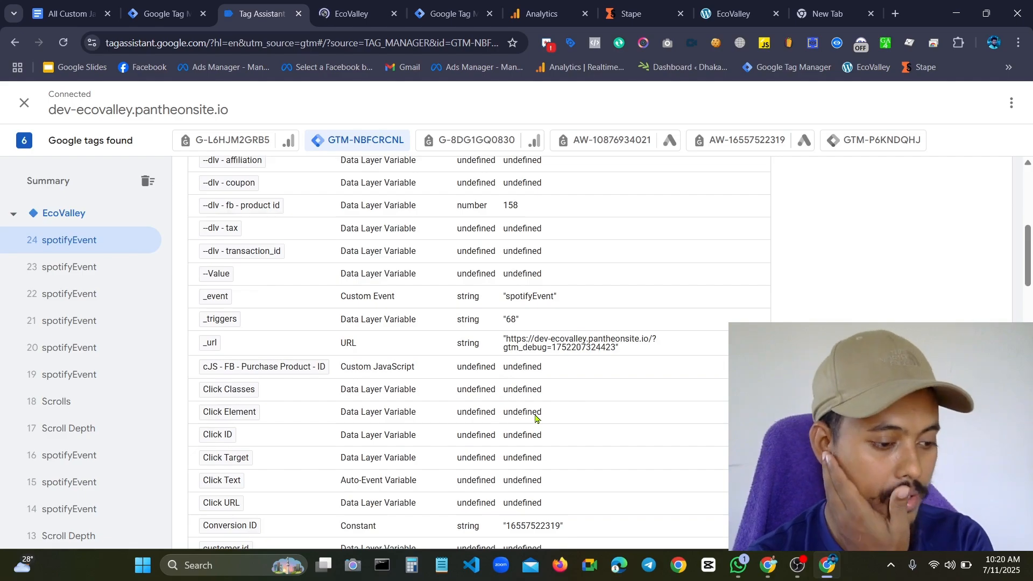
scroll(454, 407, up, 7)
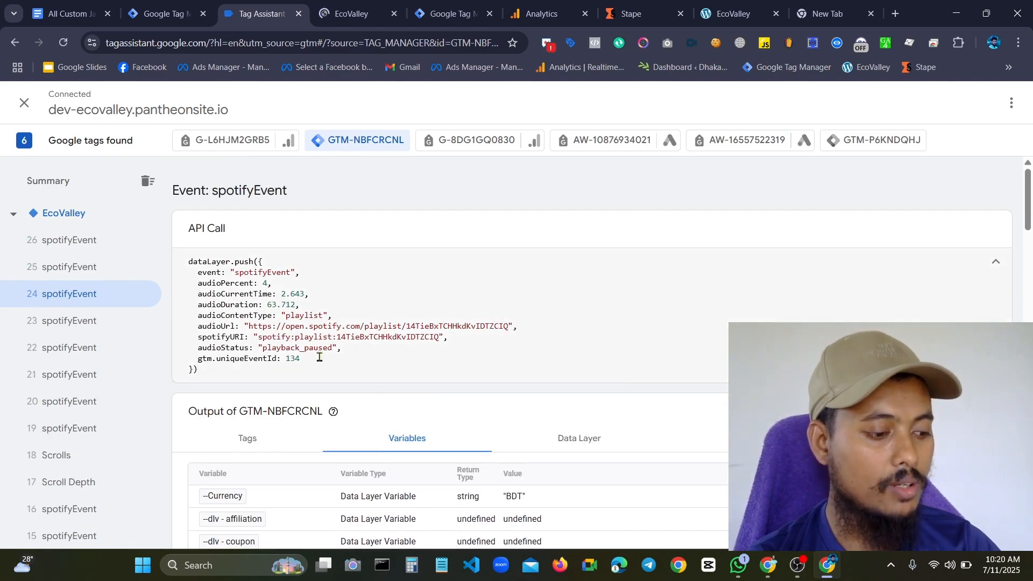
drag(272, 326, 230, 322)
click(214, 323)
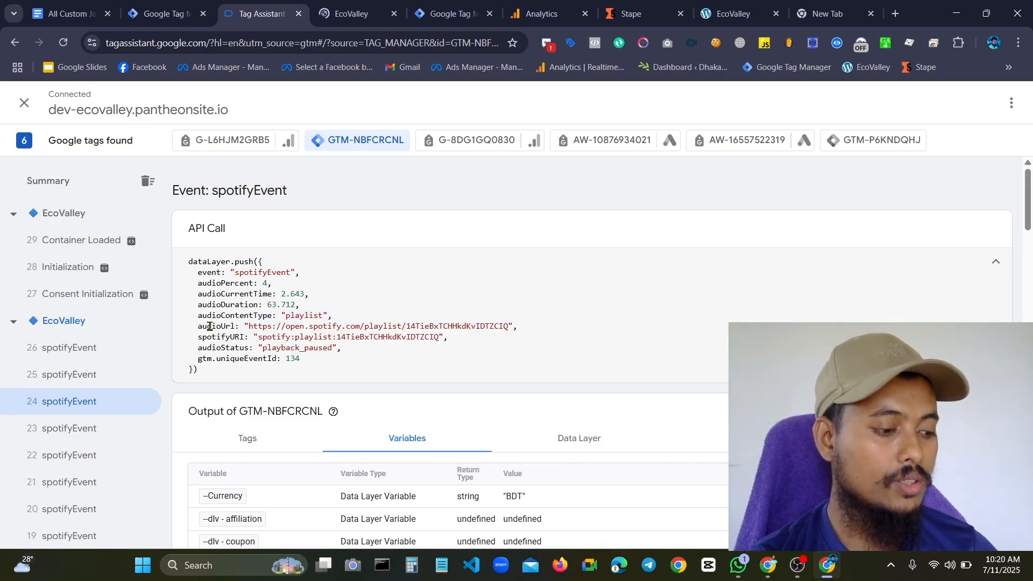
drag(193, 328, 521, 335)
click(520, 334)
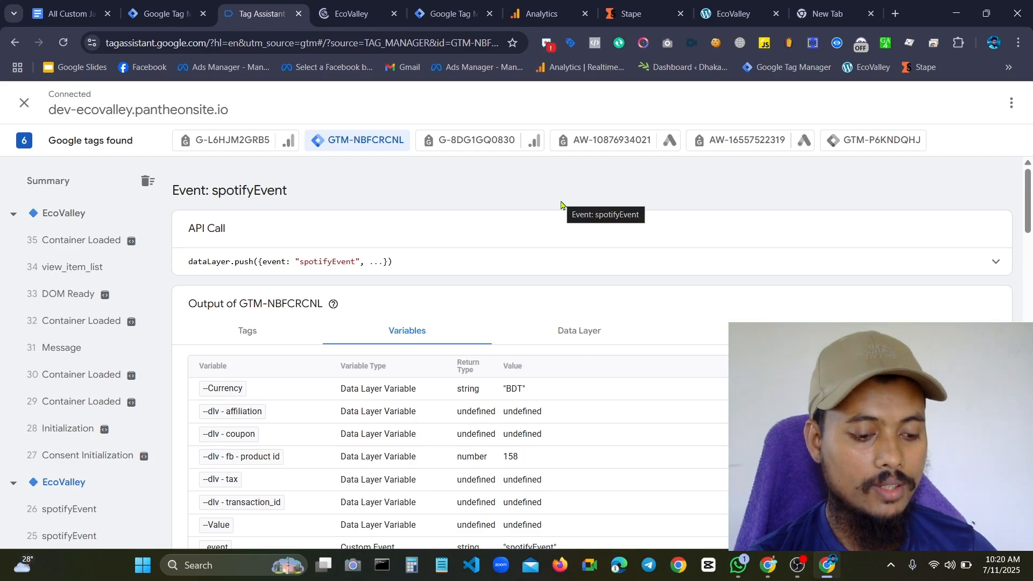
Switch back to the reloaded EcoValley page
click(333, 5)
click(447, 13)
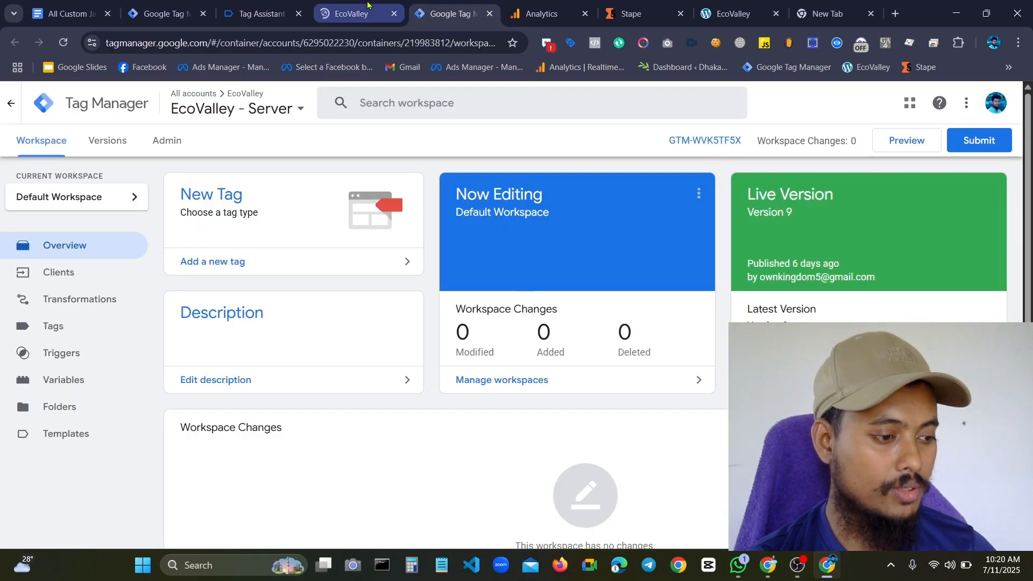
click(368, 5)
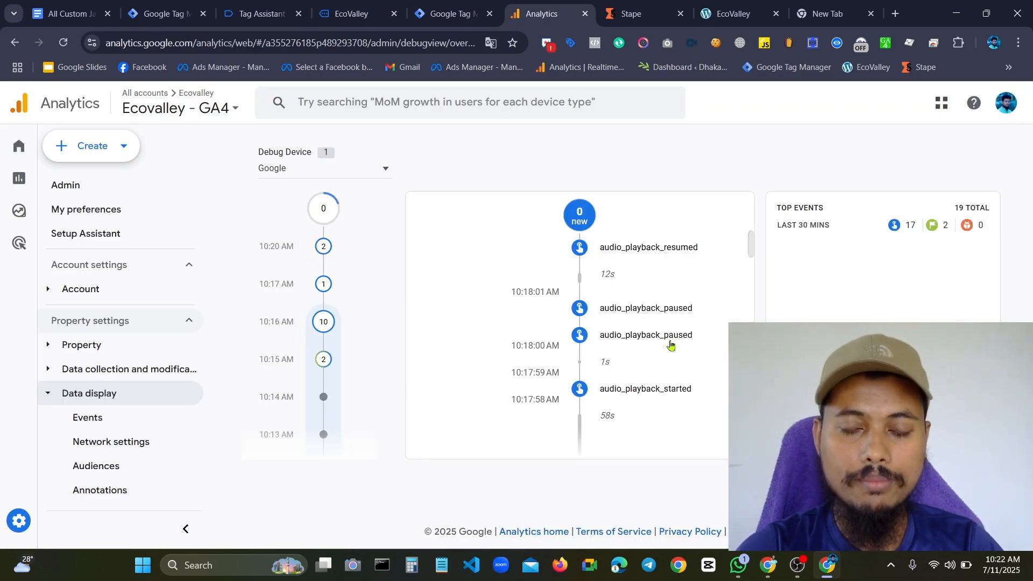